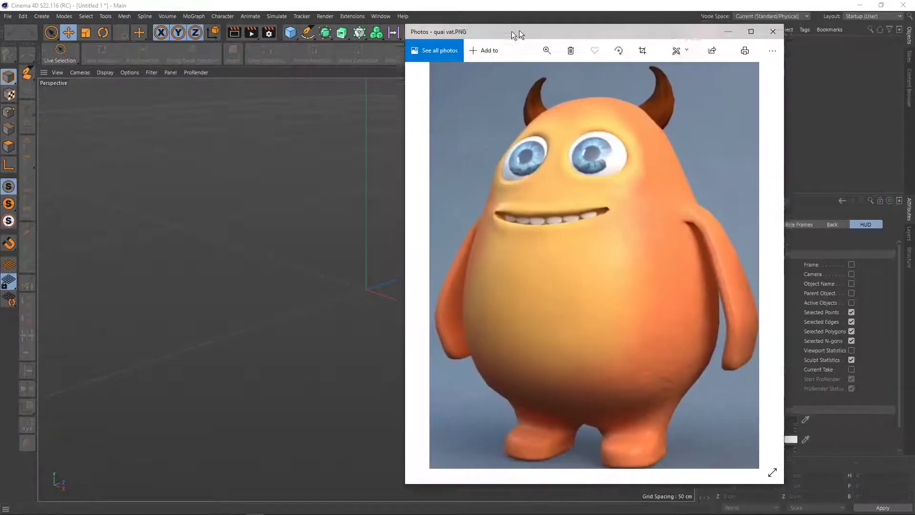
- Drag the quai vat.PNG monster reference window left over the Cinema 4D viewport
drag(519, 30, 379, 32)
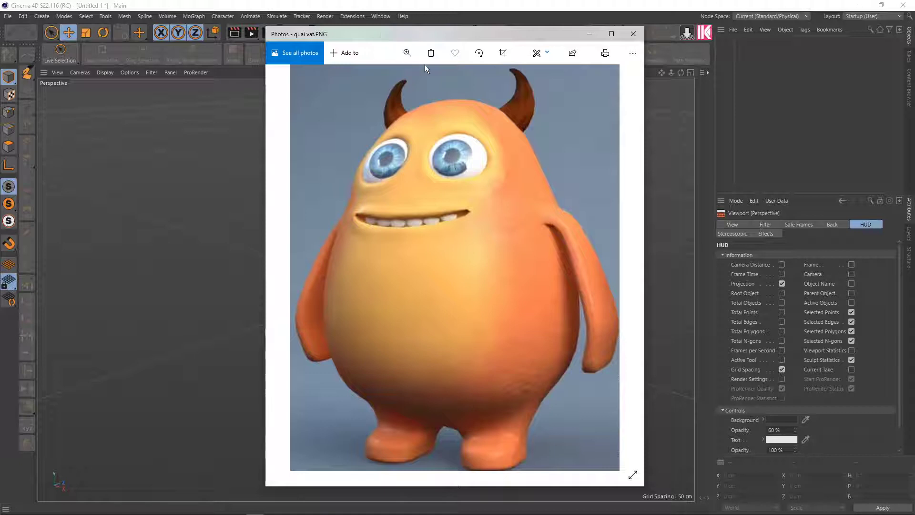
- Nudge the quai vat.PNG reference window slightly up and to the left
drag(442, 34, 429, 28)
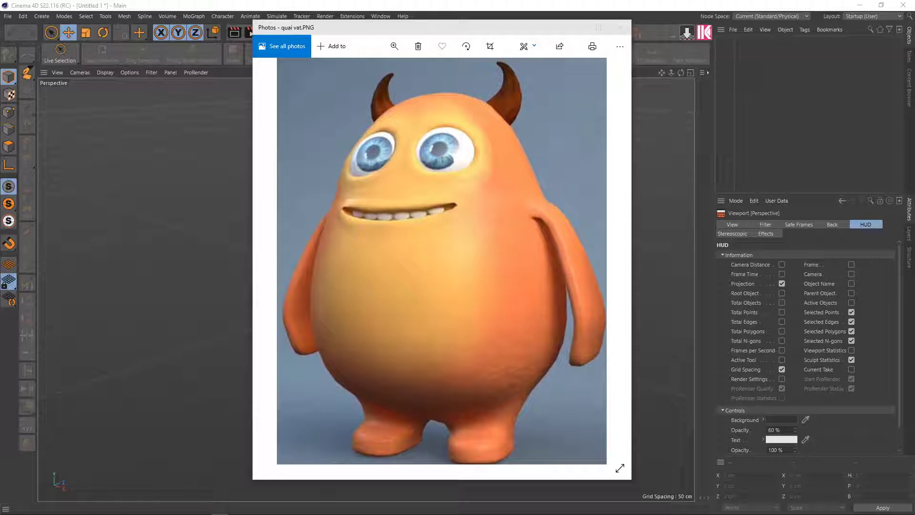
- Bring the Phim tắt Cinema 4D S22 notes forward and highlight the Bước 1 and Nhào nặn text
key(alt+Tab)
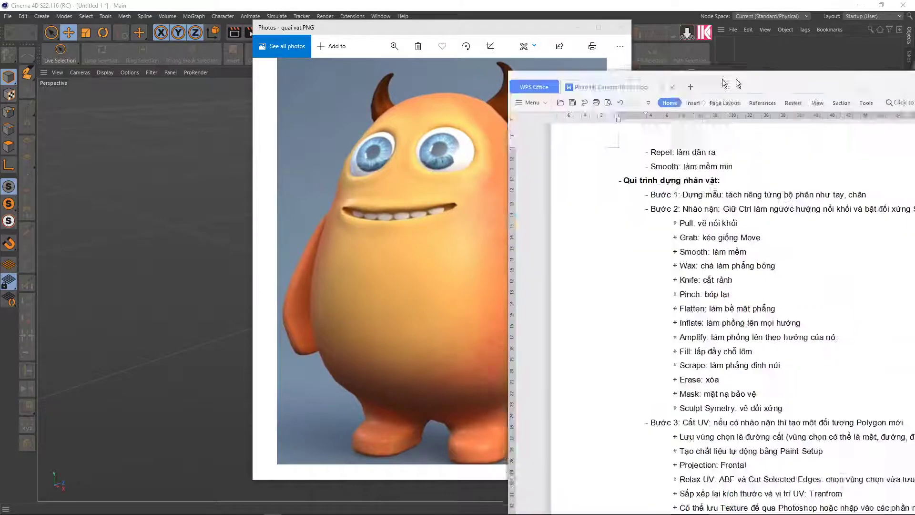
drag(727, 88, 485, 16)
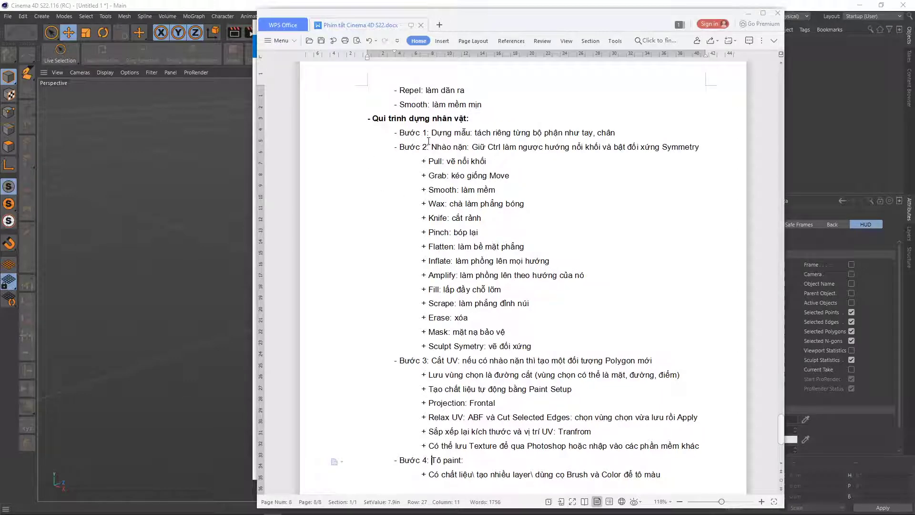
scroll(503, 138, down, 1)
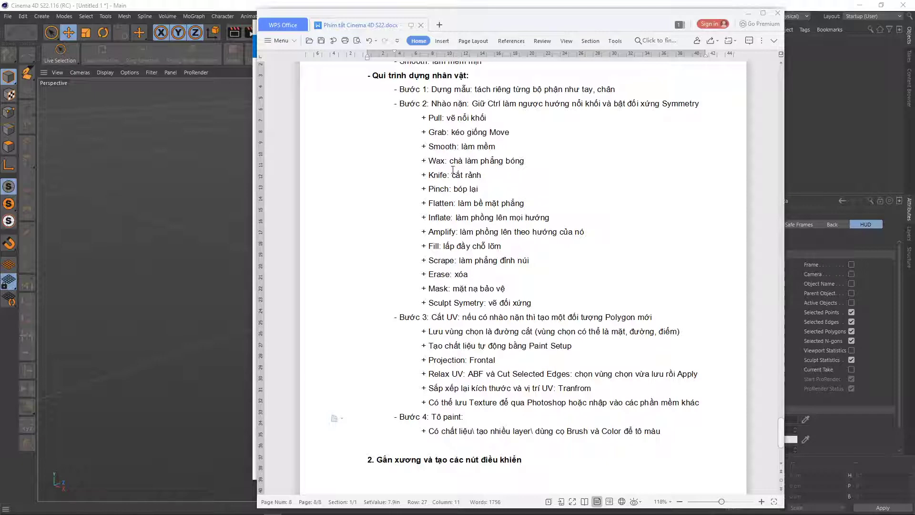
scroll(435, 126, up, 1)
scroll(435, 127, down, 1)
drag(431, 90, 529, 89)
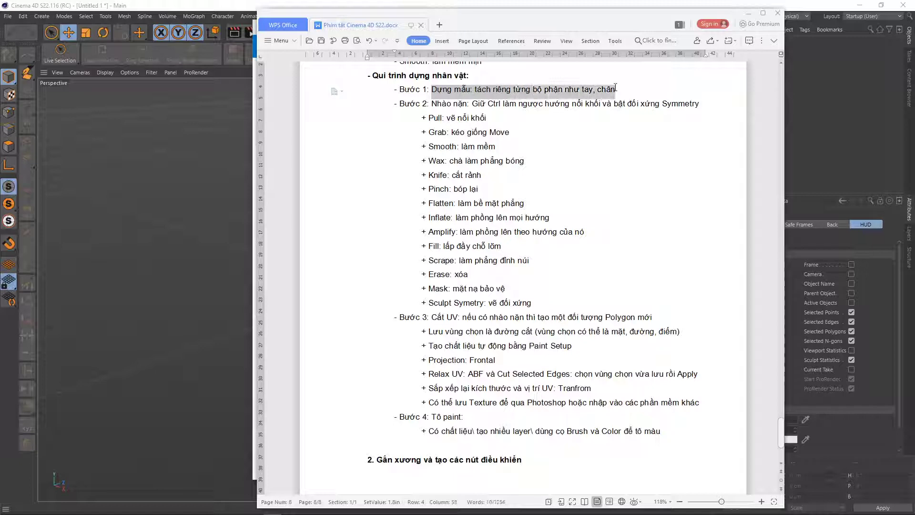
drag(529, 89, 619, 89)
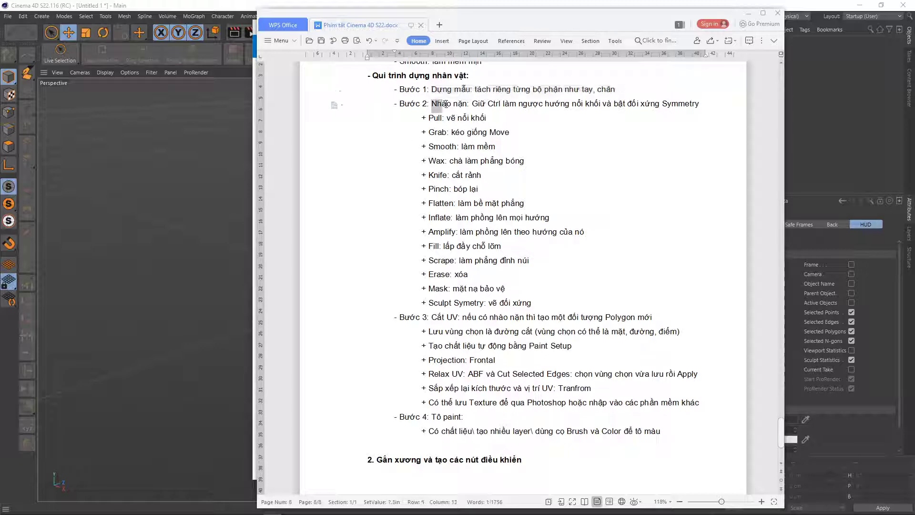
drag(431, 103, 470, 103)
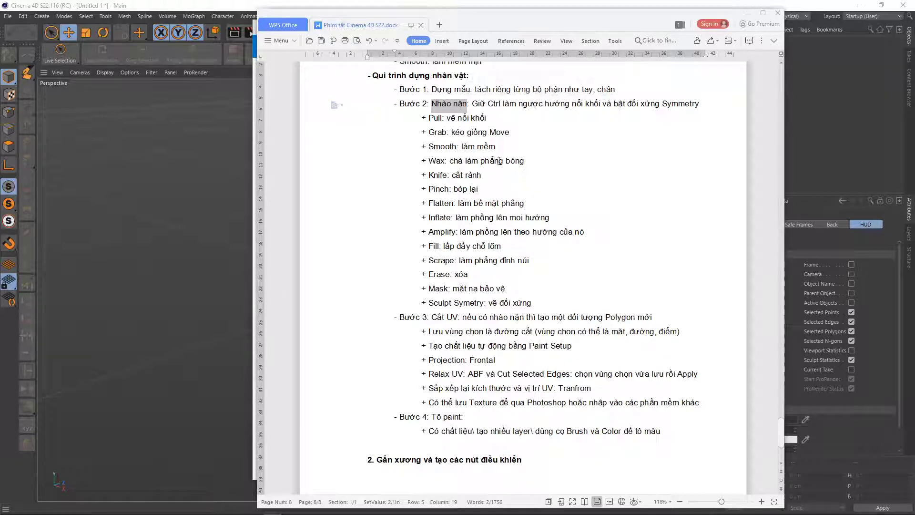
- Glance at Cinema 4D's Layout list, then highlight Cắt UV in step 3 of the notes
click(858, 15)
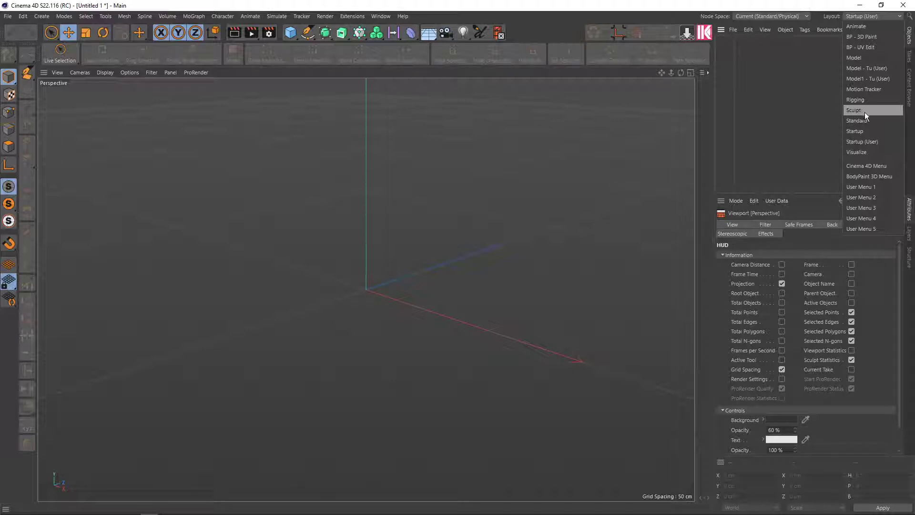
key(alt+Tab)
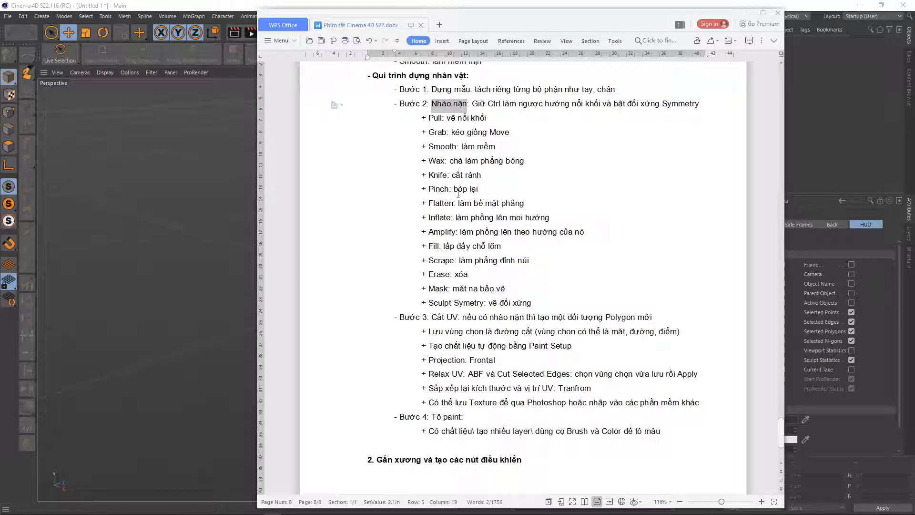
scroll(458, 193, down, 2)
scroll(432, 276, down, 1)
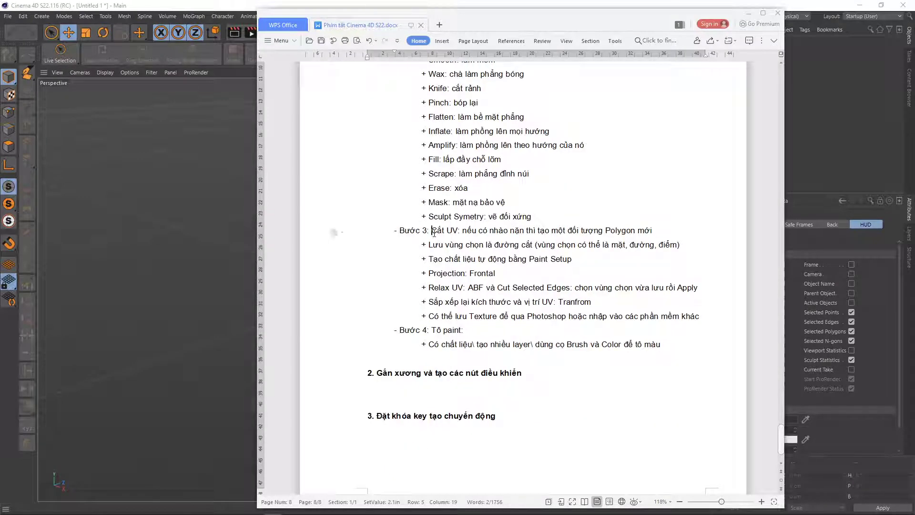
drag(432, 232, 468, 233)
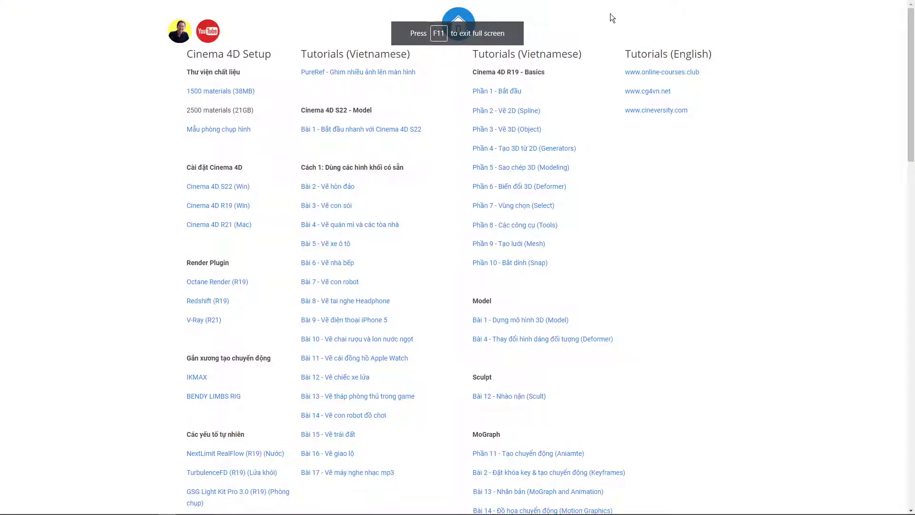
- Take Chrome out of full screen and position the phankimtu.com lesson index window
drag(610, 13, 579, 42)
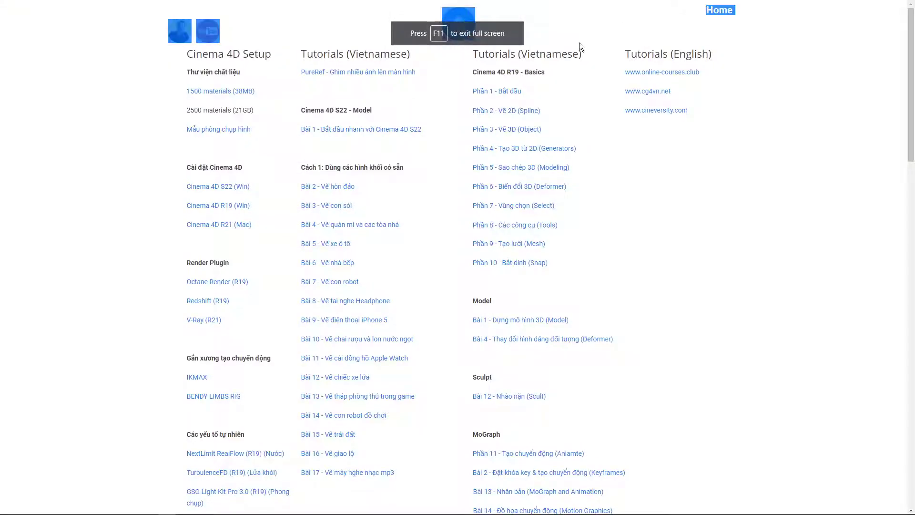
key(F11)
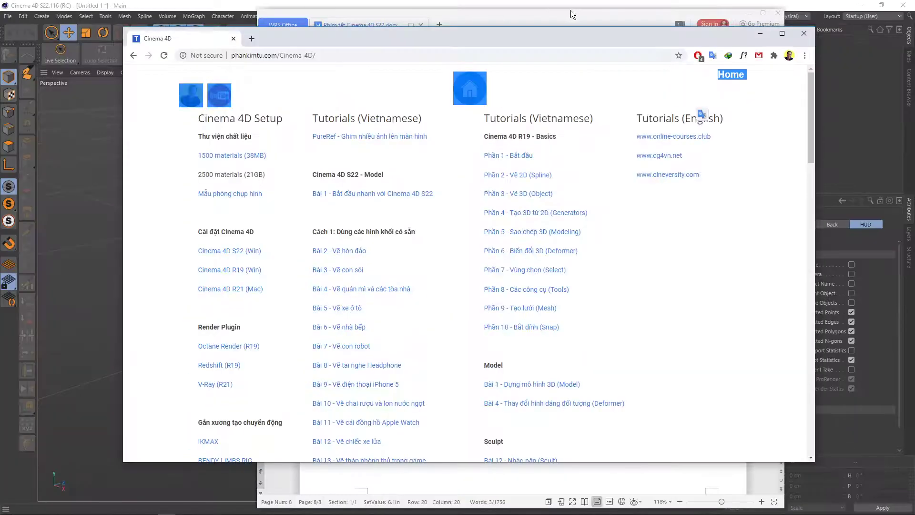
drag(535, 40, 525, 35)
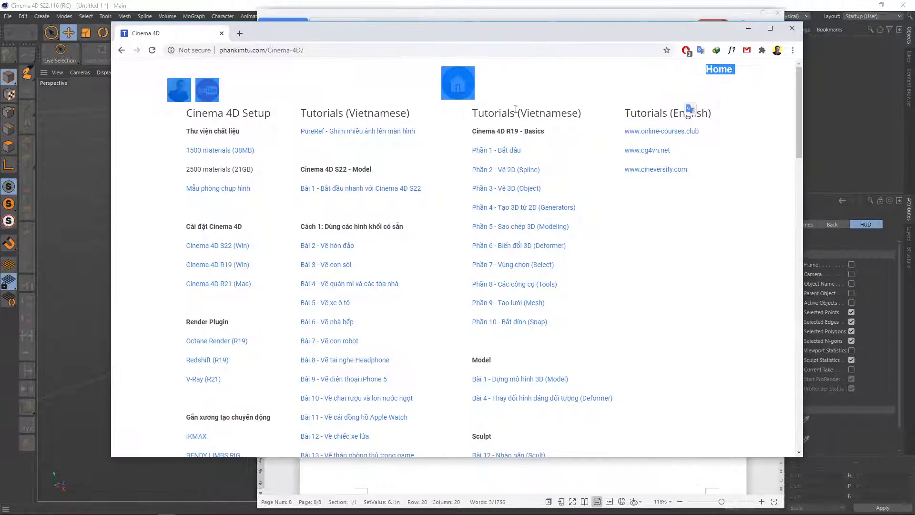
click(517, 127)
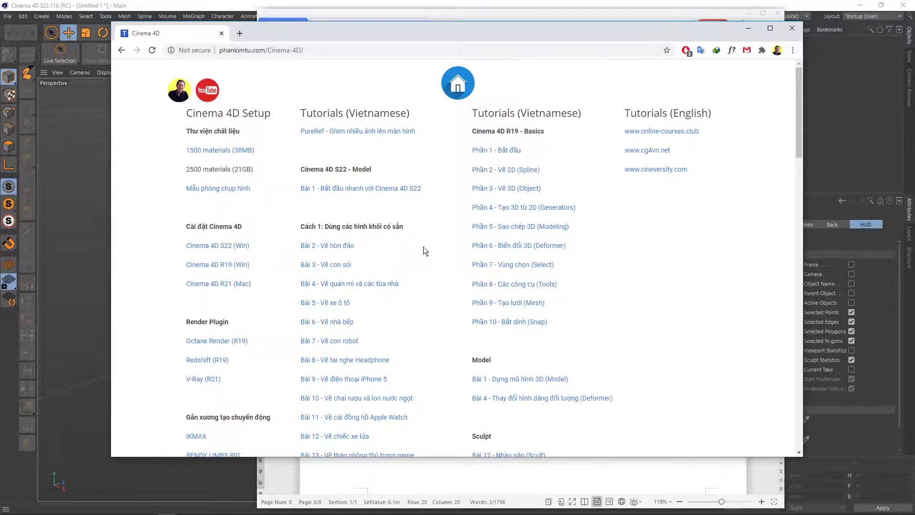
- Scroll through the Cinema 4D lesson lists down to the Material lessons, including Bài 7 BodyPaint
scroll(423, 247, down, 3)
scroll(350, 134, down, 1)
scroll(326, 153, down, 1)
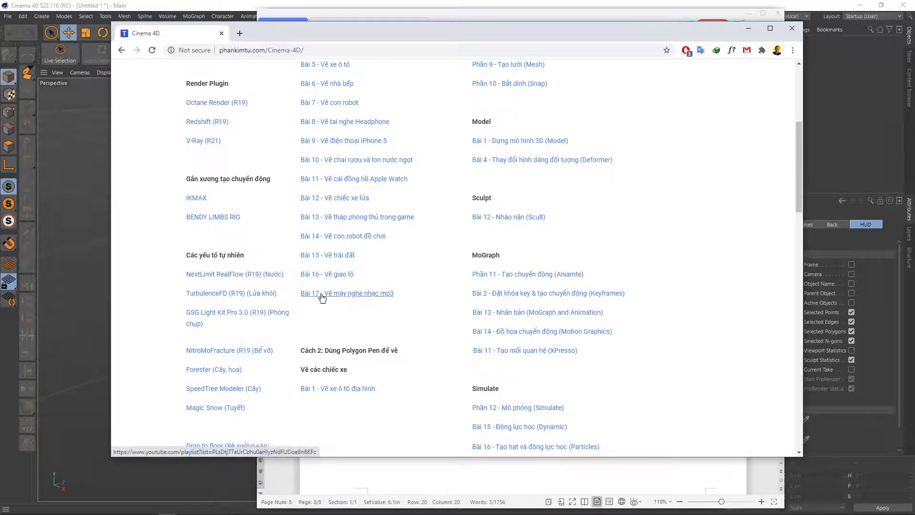
scroll(318, 304, down, 2)
scroll(315, 310, down, 2)
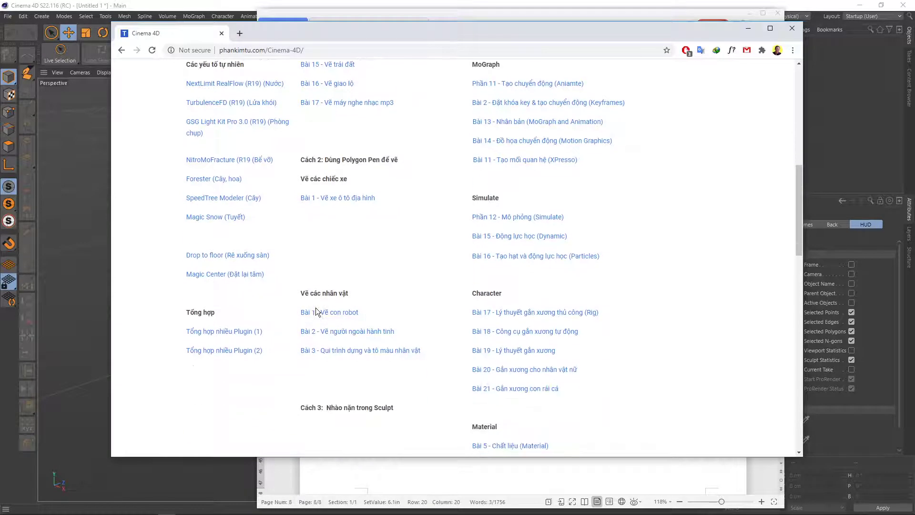
scroll(329, 305, down, 1)
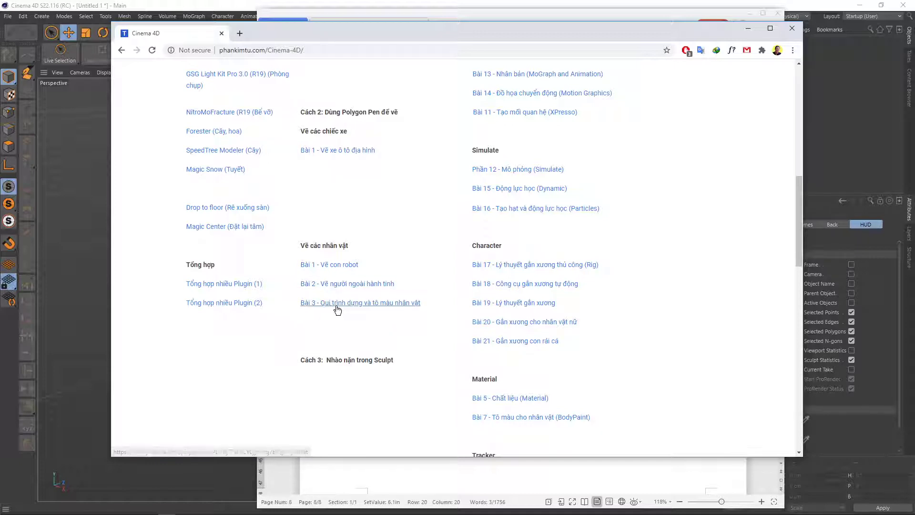
scroll(510, 293, down, 5)
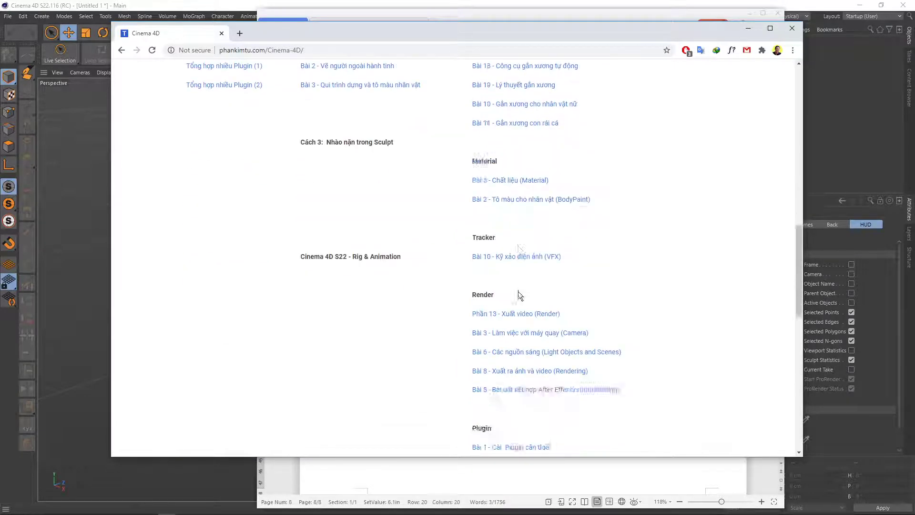
scroll(518, 292, down, 2)
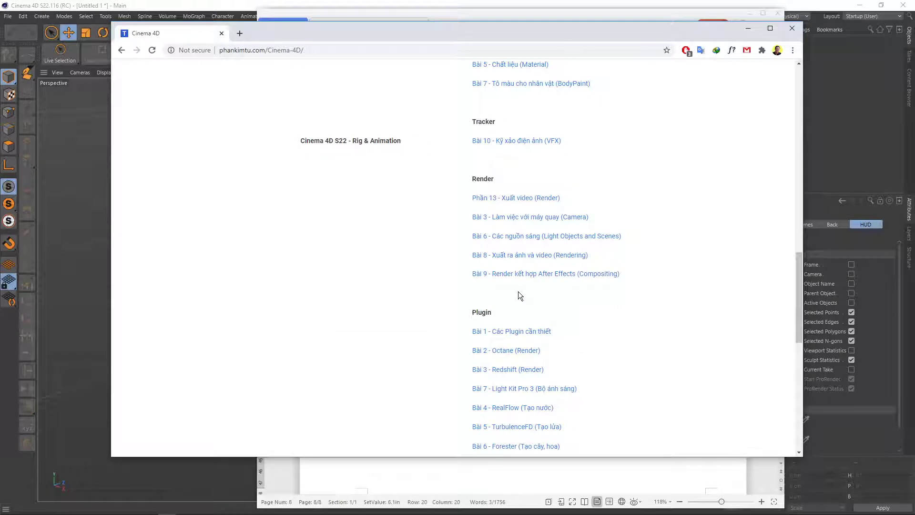
scroll(507, 292, down, 3)
scroll(507, 295, up, 2)
scroll(507, 295, up, 2)
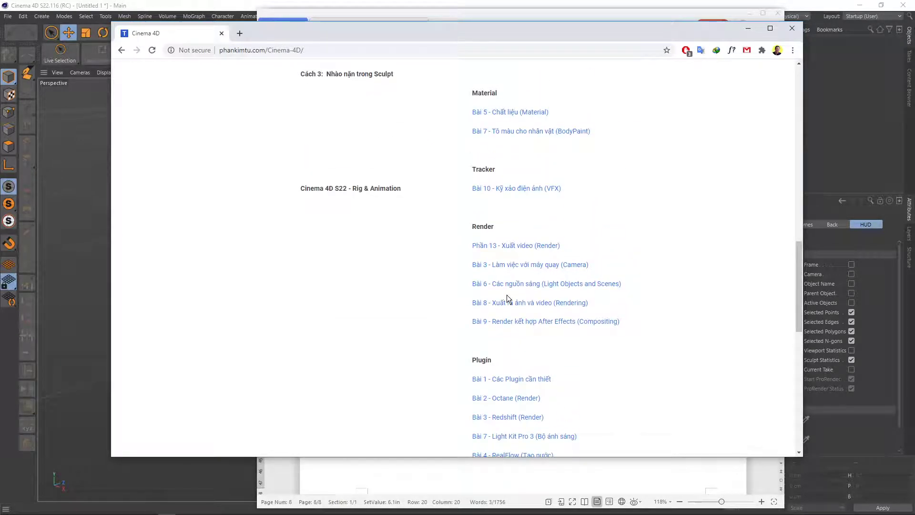
scroll(507, 295, up, 2)
scroll(507, 295, up, 1)
scroll(507, 295, up, 1)
scroll(507, 295, up, 1)
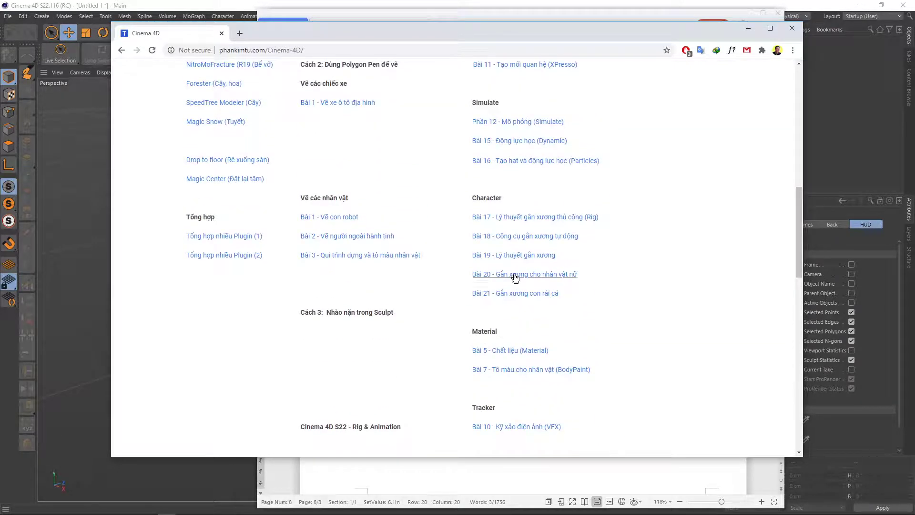
scroll(480, 219, up, 3)
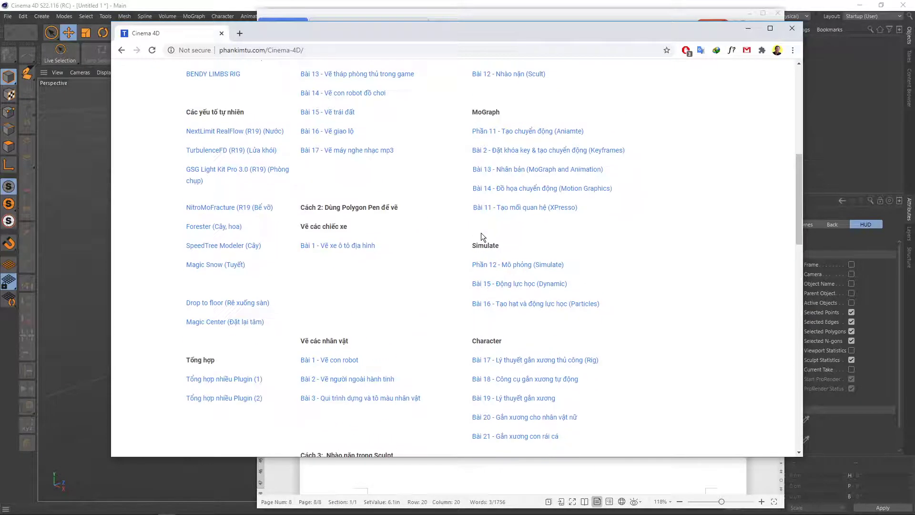
scroll(481, 234, up, 1)
scroll(491, 243, up, 2)
scroll(505, 255, up, 1)
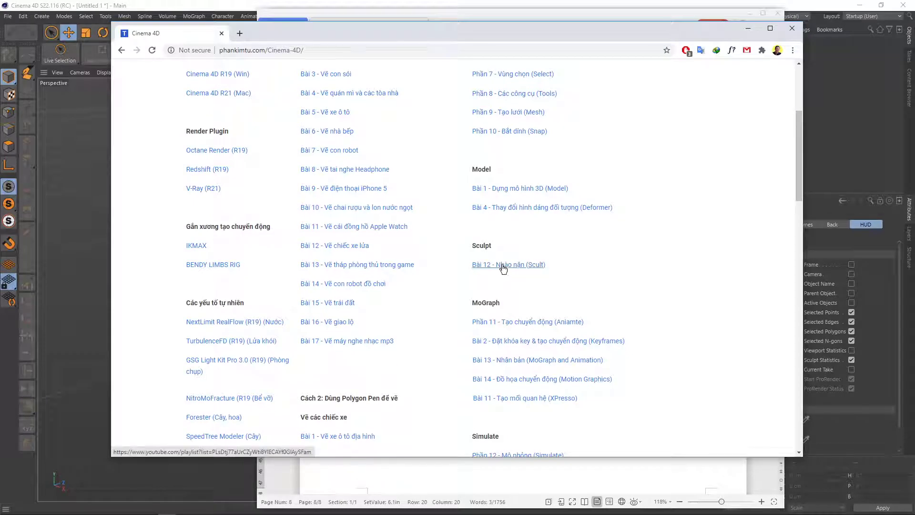
scroll(496, 270, down, 1)
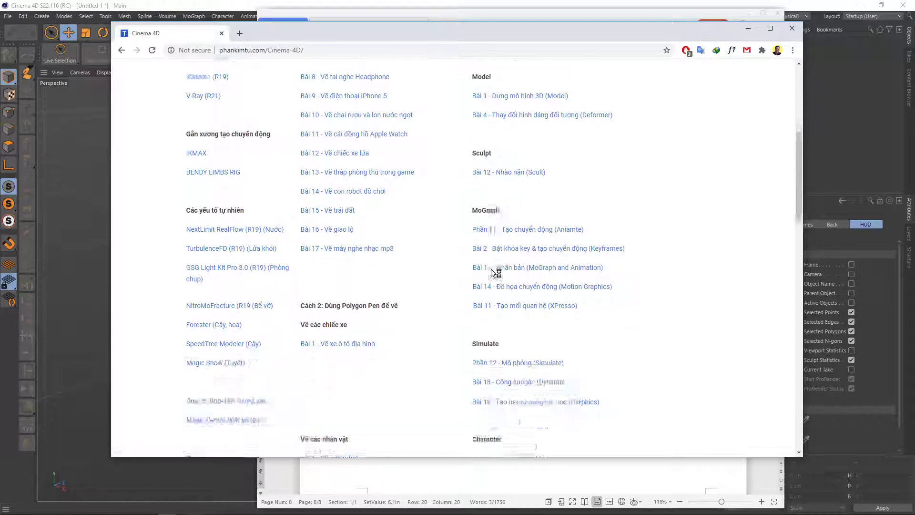
scroll(492, 271, down, 1)
scroll(492, 272, down, 2)
scroll(491, 270, down, 2)
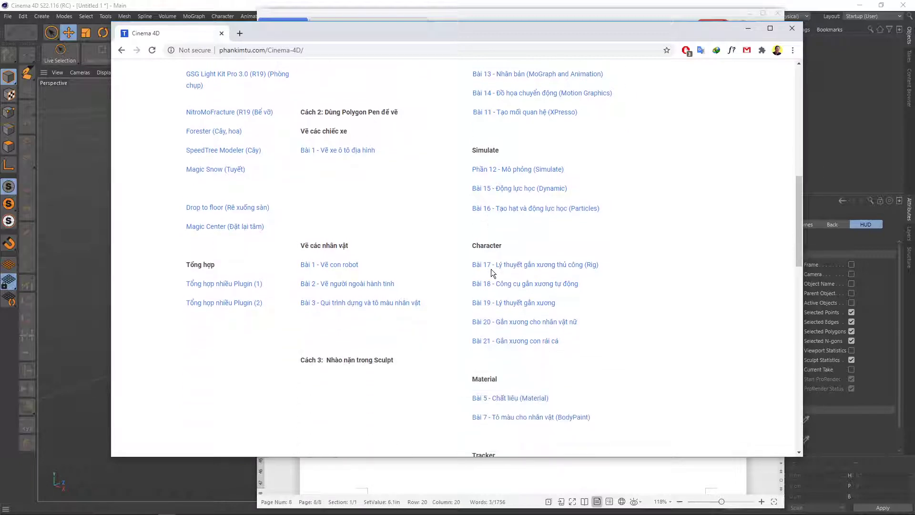
scroll(491, 268, down, 1)
scroll(492, 273, down, 1)
scroll(493, 278, down, 1)
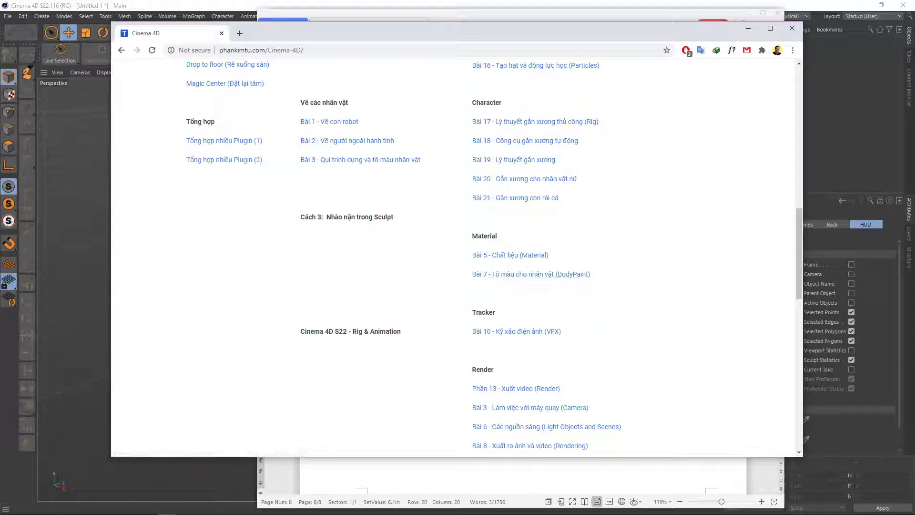
- Bring the notes back and reselect Cắt UV in step 3 of the character workflow
key(alt+Tab)
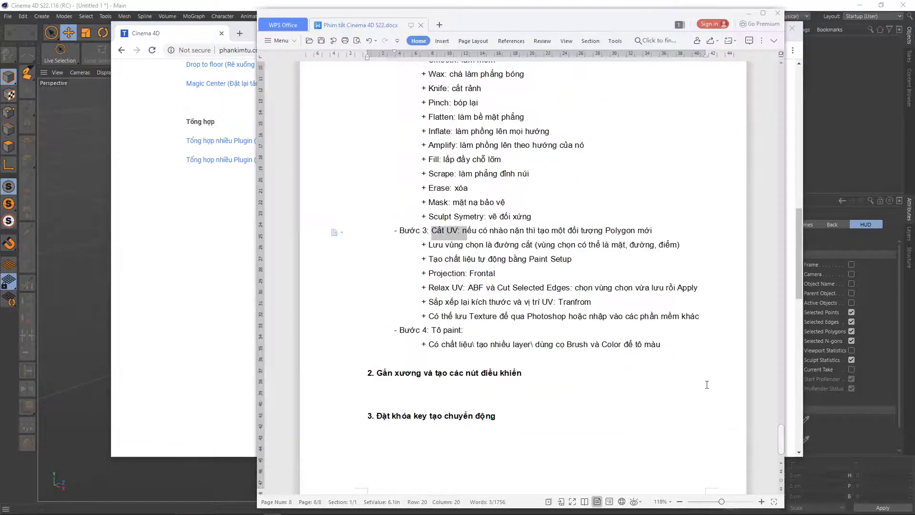
scroll(458, 287, down, 1)
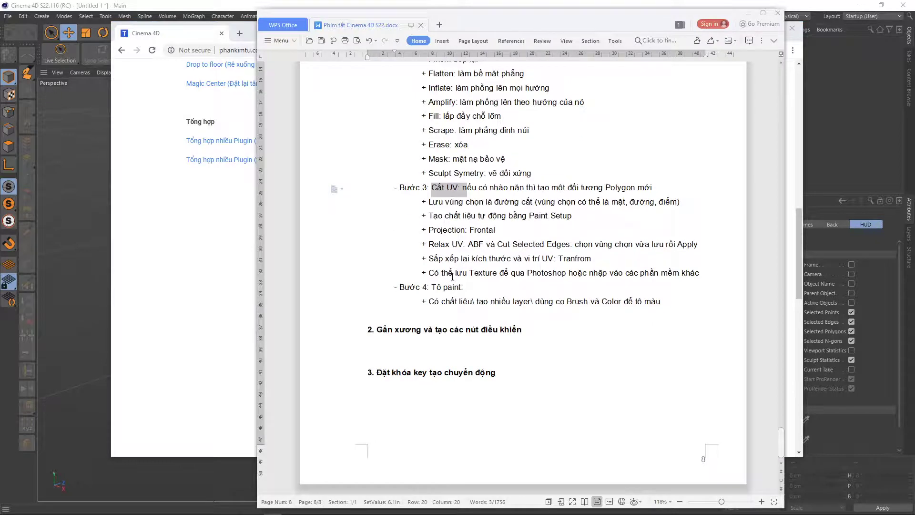
click(435, 187)
drag(431, 287, 461, 287)
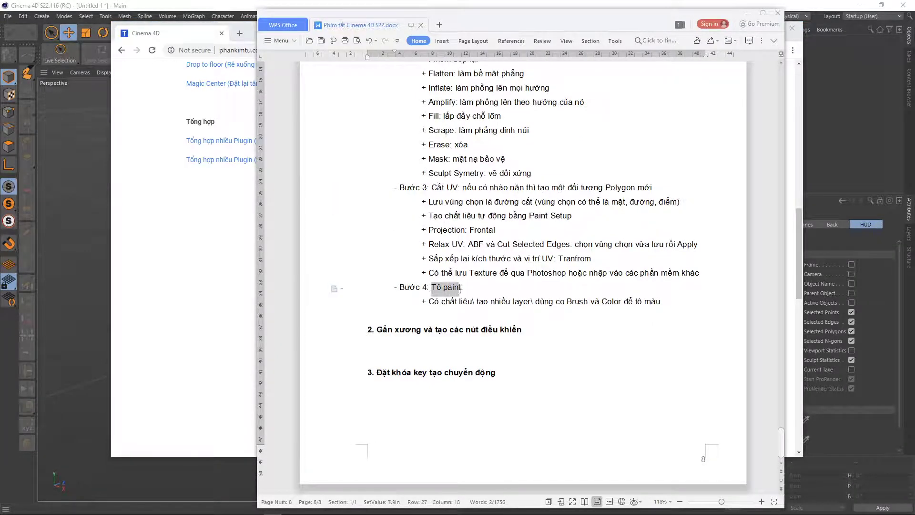
scroll(456, 247, up, 1)
drag(431, 231, 458, 230)
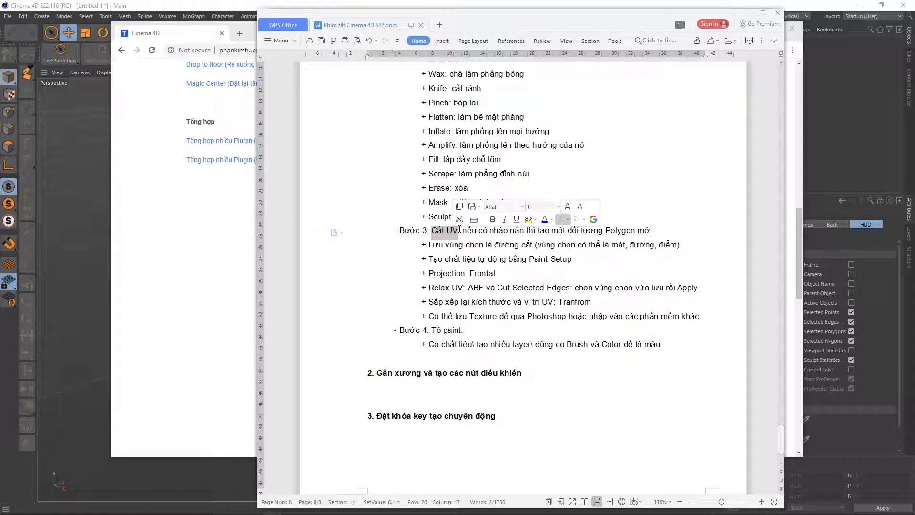
- Scroll back up through the Qui trình dựng nhân vật steps and minimize WPS Writer
scroll(450, 250, up, 2)
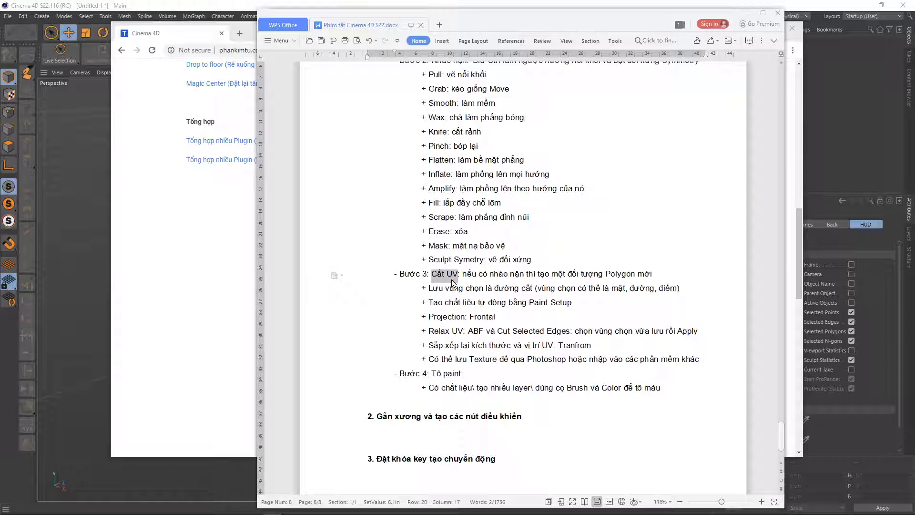
scroll(451, 279, up, 1)
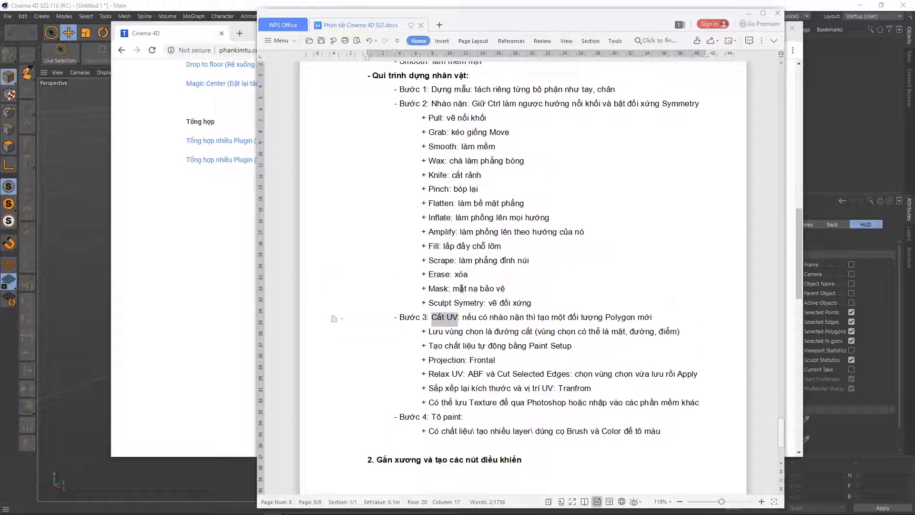
scroll(450, 286, up, 1)
scroll(449, 274, down, 1)
click(747, 14)
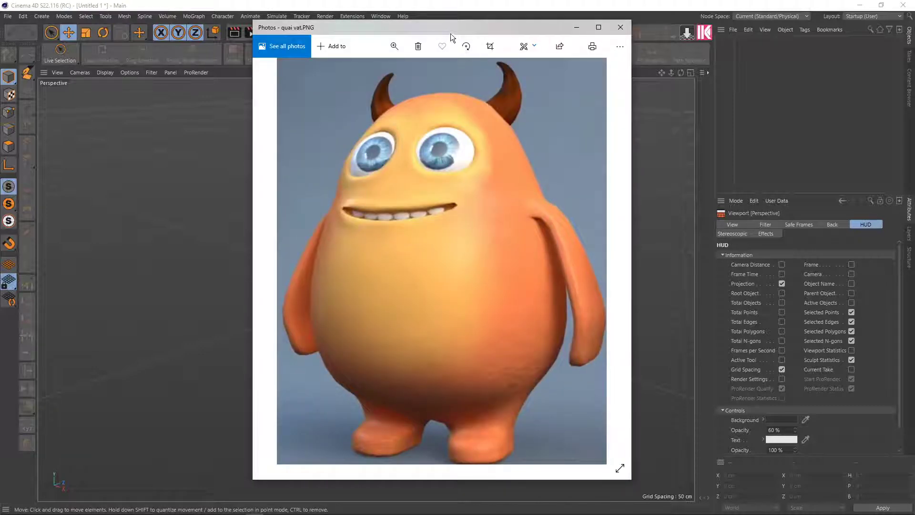
- Nudge the Photos window right and trace the top of the monster's head in red
drag(453, 26, 461, 27)
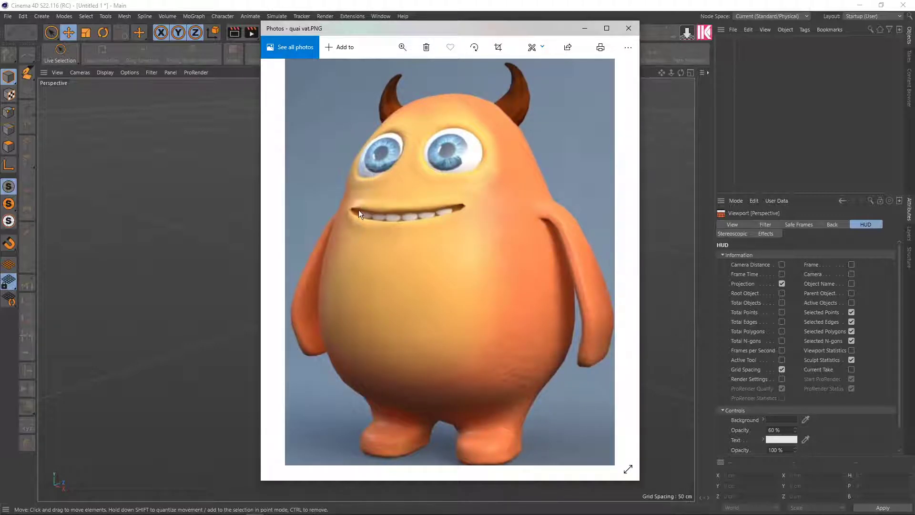
mouse_move(478, 94)
mouse_down()
mouse_move(402, 103)
mouse_move(360, 159)
mouse_move(324, 250)
mouse_up()
- Finish the red body outline, mark the horn, circle the shoulder and ring the leg base
mouse_move(339, 377)
mouse_down()
mouse_move(369, 406)
mouse_move(482, 416)
mouse_move(566, 367)
mouse_move(577, 290)
mouse_move(516, 116)
mouse_move(413, 104)
mouse_up()
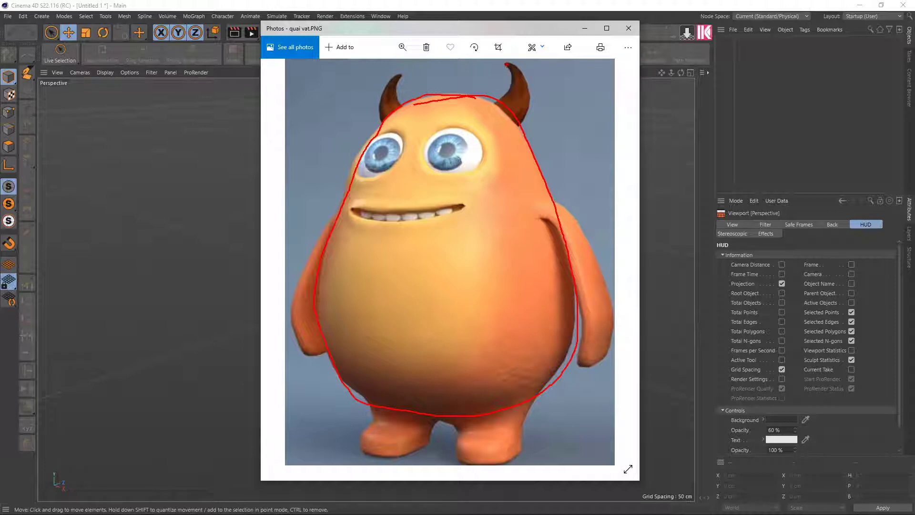
mouse_move(506, 64)
mouse_down()
mouse_move(511, 80)
mouse_move(524, 72)
mouse_move(521, 115)
mouse_move(494, 111)
mouse_up()
mouse_move(560, 199)
mouse_down()
mouse_move(548, 224)
mouse_move(547, 200)
mouse_move(640, 211)
mouse_move(626, 237)
mouse_up()
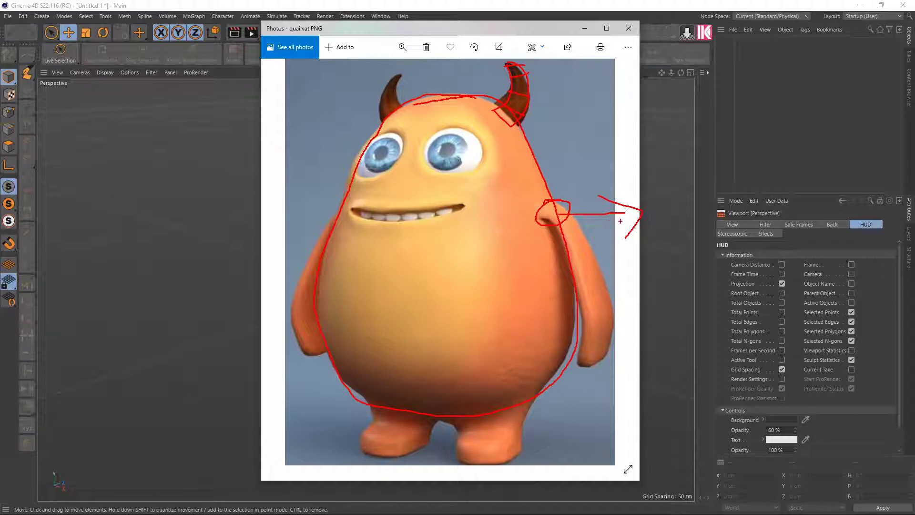
mouse_move(601, 197)
mouse_down()
mouse_move(620, 260)
mouse_move(591, 353)
mouse_up()
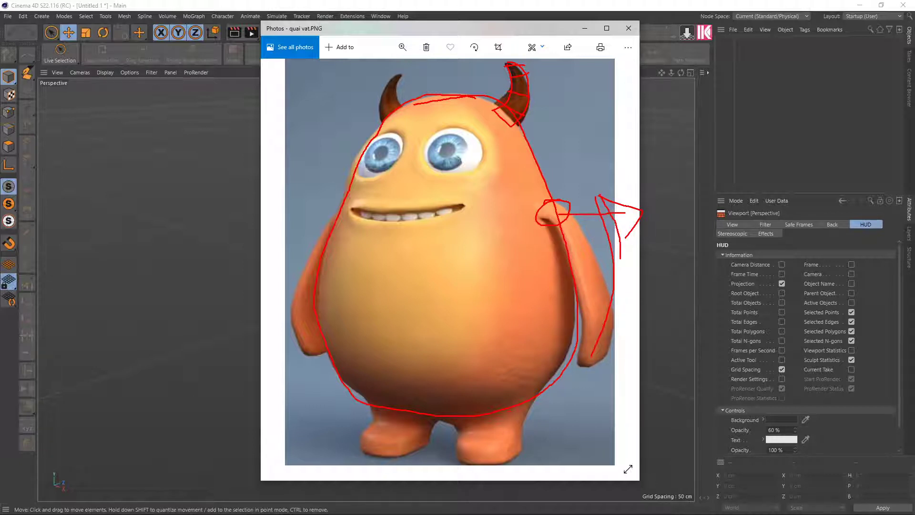
mouse_move(513, 400)
mouse_down()
mouse_move(463, 415)
mouse_move(517, 413)
mouse_move(499, 461)
mouse_move(512, 434)
mouse_up()
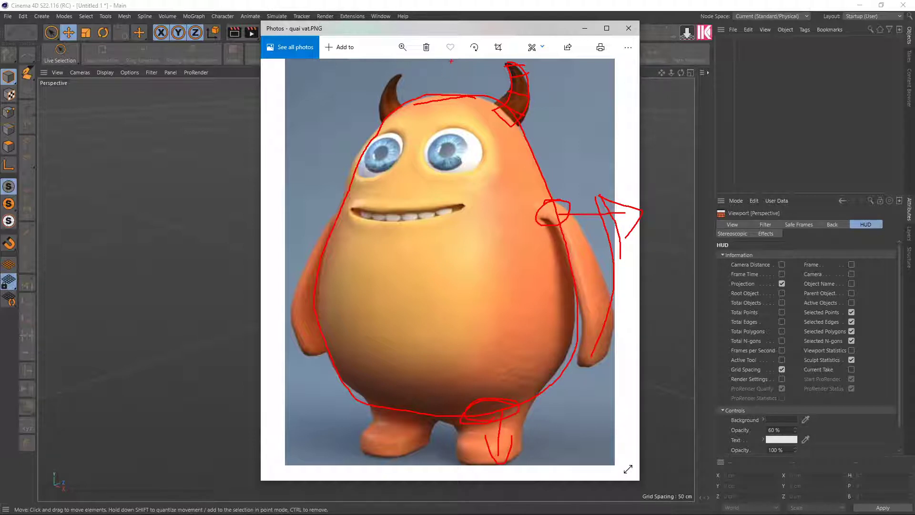
- Draw a red centre line through the monster and circle both eyes
mouse_move(451, 61)
mouse_down()
mouse_move(419, 182)
mouse_move(424, 388)
mouse_move(436, 448)
mouse_up()
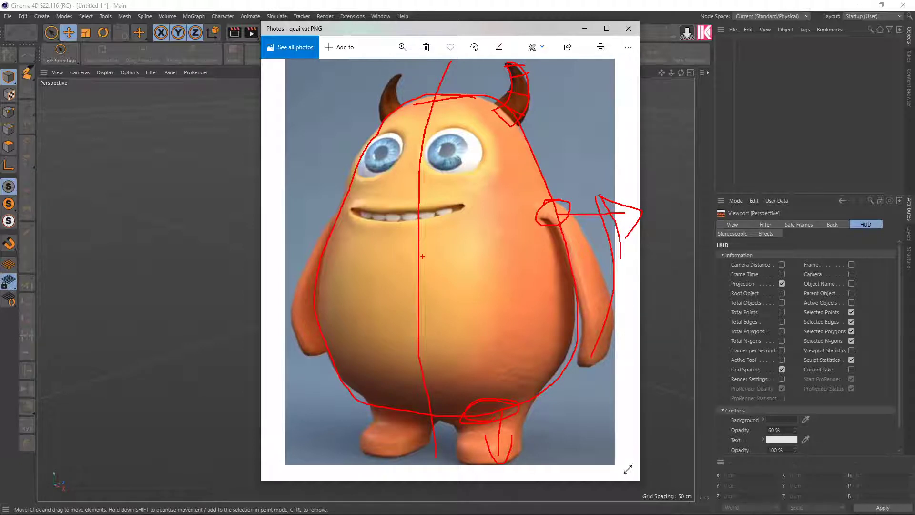
mouse_move(466, 128)
mouse_down()
mouse_move(432, 141)
mouse_move(453, 176)
mouse_move(476, 149)
mouse_move(449, 129)
mouse_up()
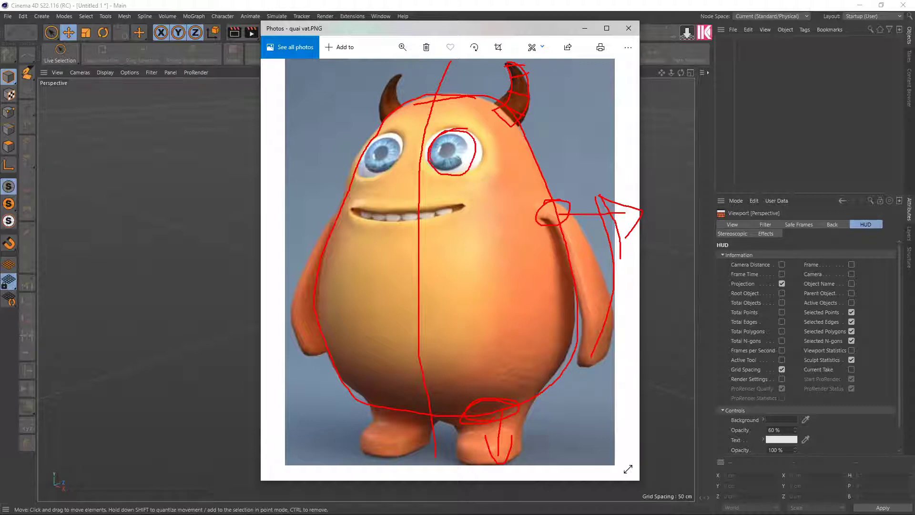
drag(446, 167, 457, 172)
mouse_move(467, 145)
mouse_down()
mouse_move(448, 133)
mouse_move(435, 164)
mouse_move(471, 136)
mouse_move(442, 149)
mouse_move(441, 161)
mouse_move(456, 145)
mouse_up()
mouse_move(396, 136)
mouse_down()
mouse_move(385, 150)
mouse_move(397, 165)
mouse_move(366, 157)
mouse_move(379, 147)
mouse_up()
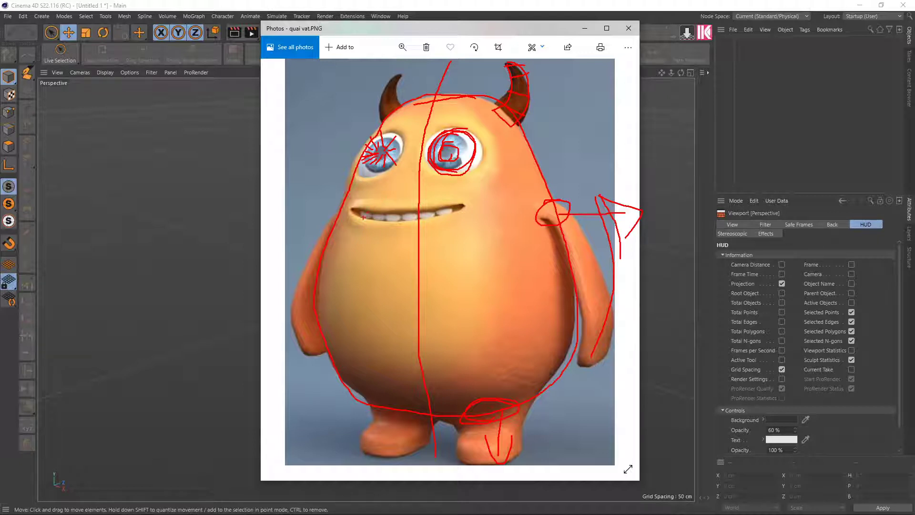
- Trace the mouth and teeth in red, then clear all the ink and move the reference away
mouse_move(355, 210)
mouse_down()
mouse_move(462, 206)
mouse_move(397, 223)
mouse_move(356, 212)
mouse_up()
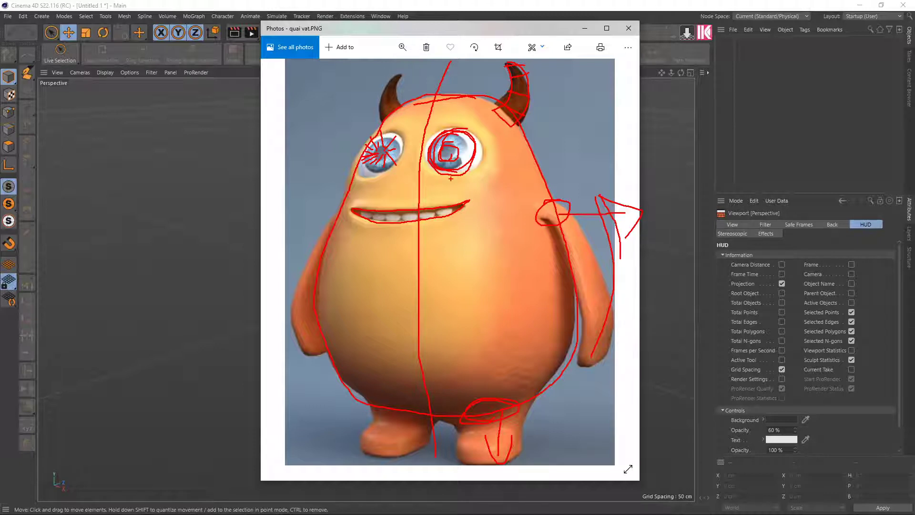
mouse_move(482, 166)
mouse_down()
mouse_move(456, 128)
mouse_move(479, 166)
mouse_up()
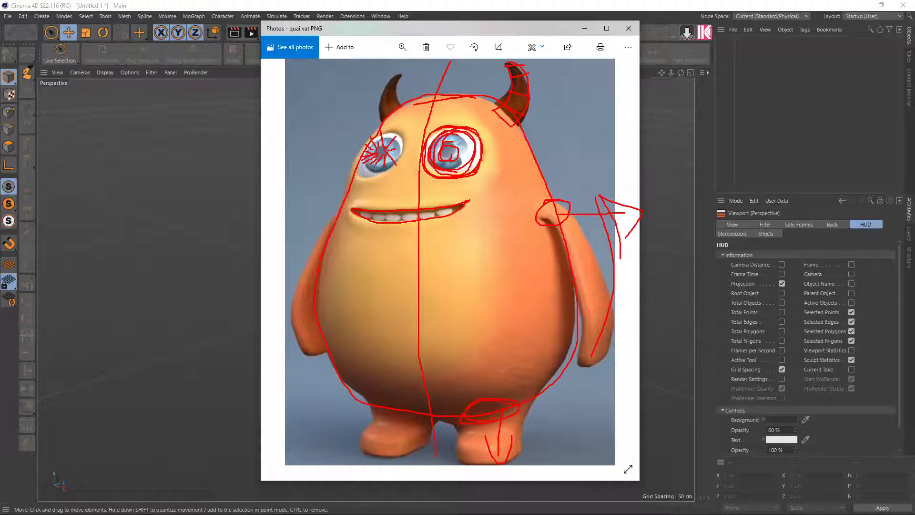
drag(484, 160, 483, 139)
mouse_move(362, 218)
mouse_down()
mouse_move(405, 224)
mouse_move(458, 211)
mouse_up()
key(Escape)
drag(445, 32, 592, 46)
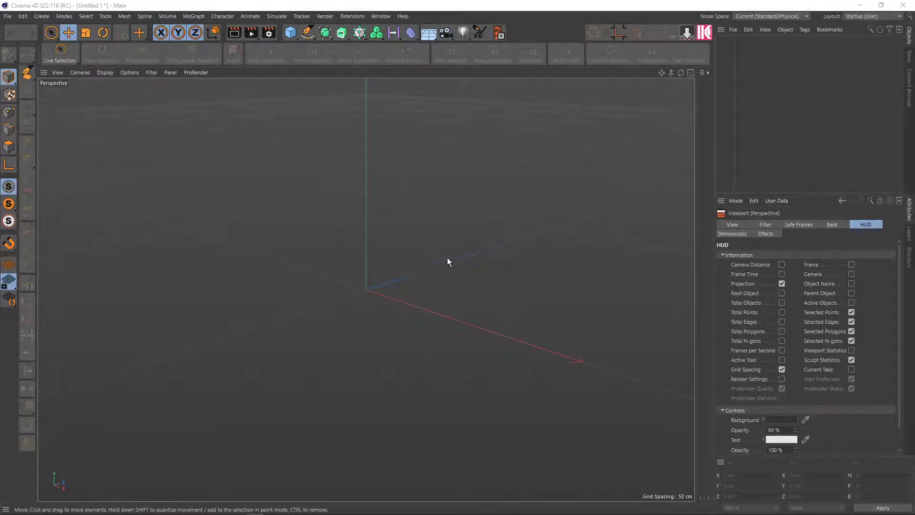
- Orbit the empty scene and add a Sphere primitive from the Cube flyout
alt+drag(447, 257, 419, 255)
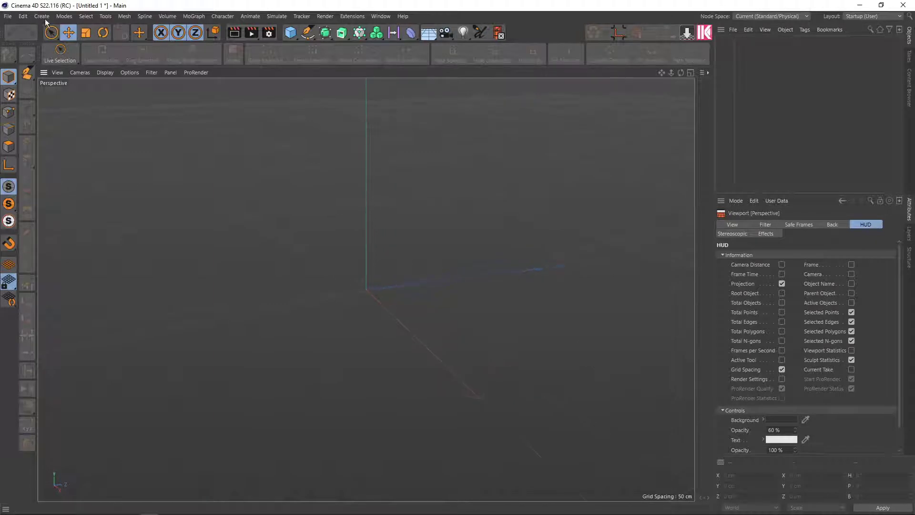
mouse_move(242, 171)
alt+mouse_down()
mouse_move(327, 184)
mouse_move(325, 196)
alt+mouse_up()
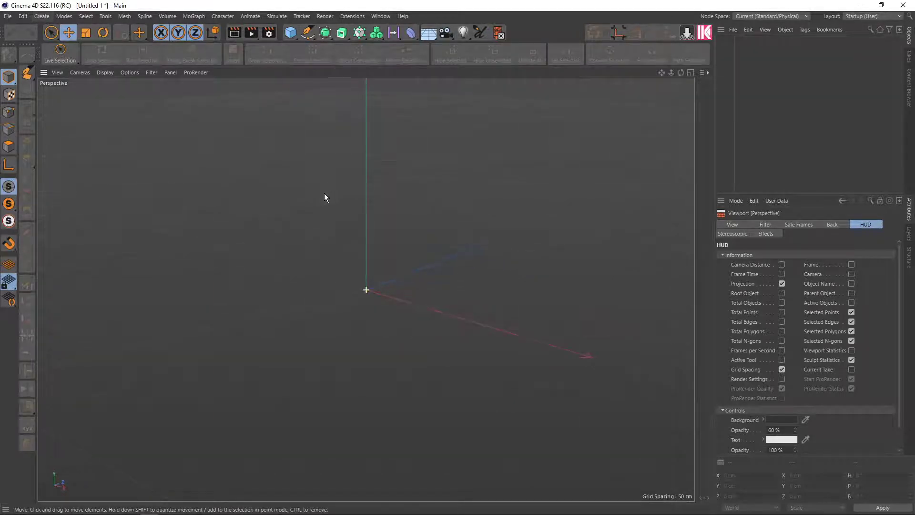
click(293, 36)
click(480, 63)
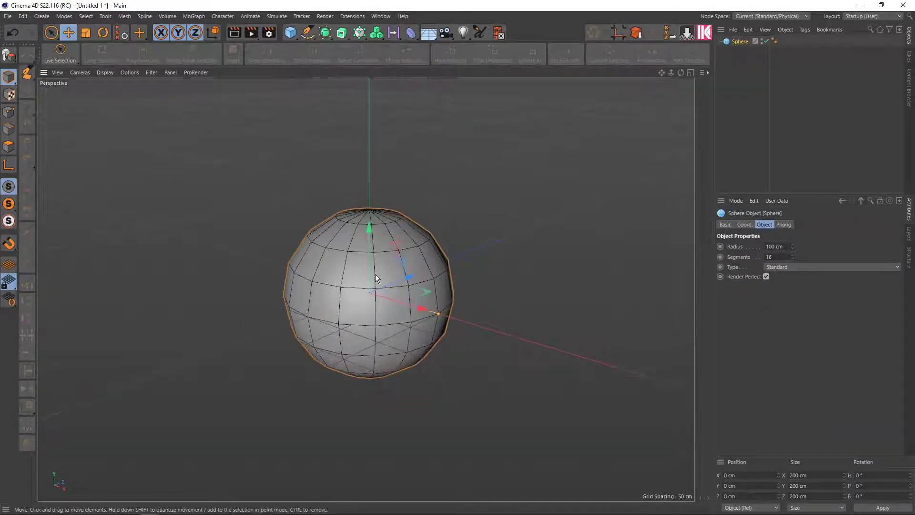
scroll(376, 274, up, 2)
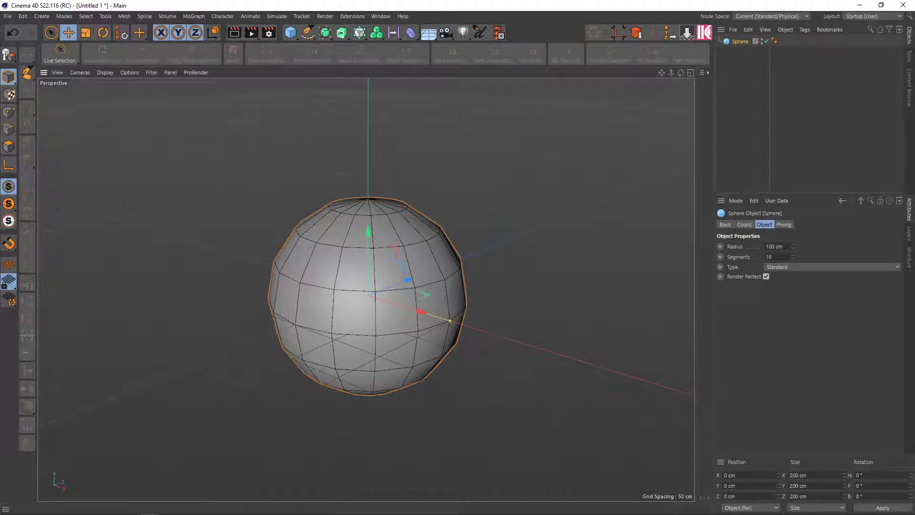
- Reposition the monster reference window and check the Layout list without changing it
key(alt+Tab)
drag(718, 78, 705, 49)
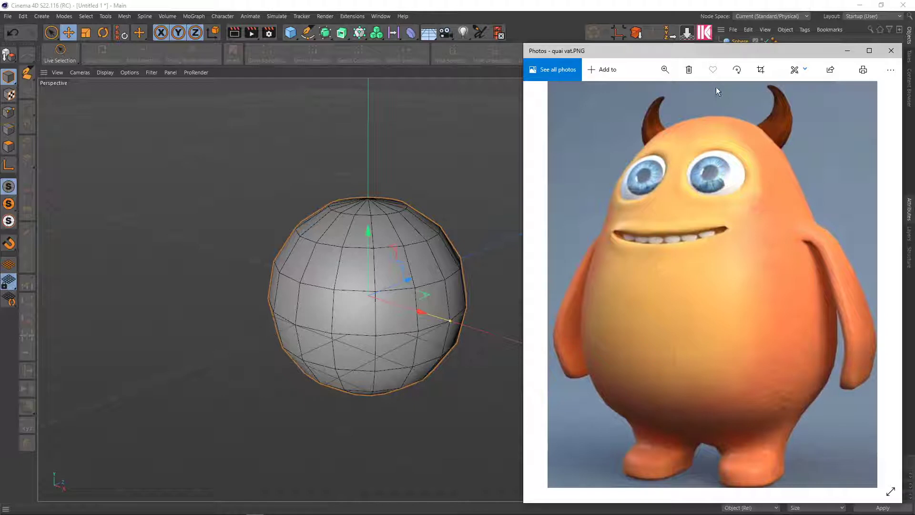
key(alt+Tab)
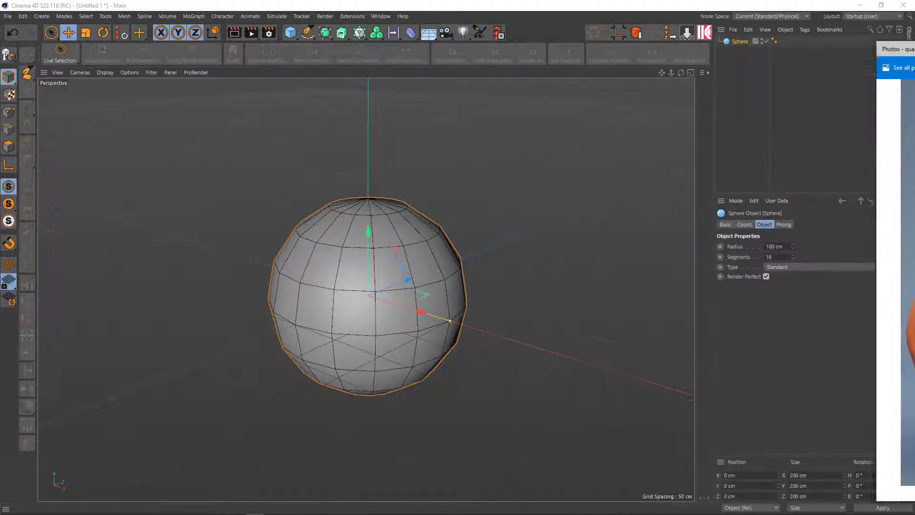
click(855, 16)
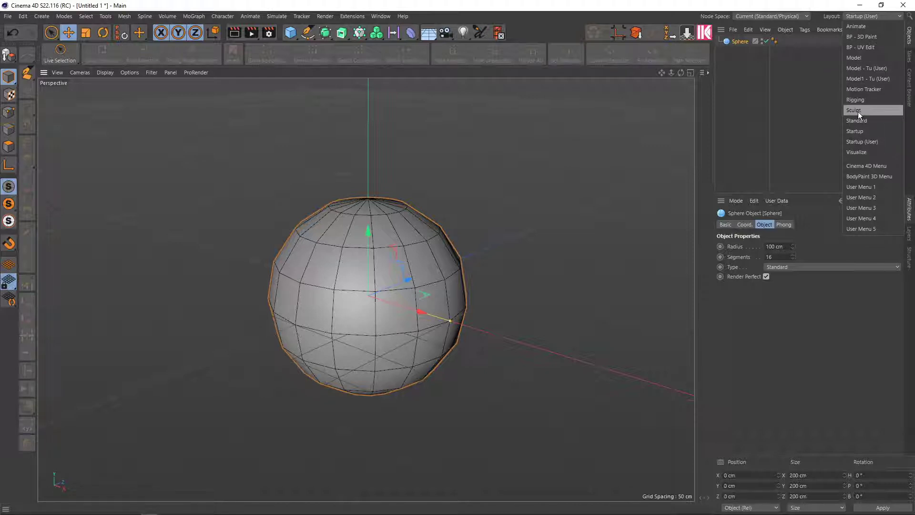
key(Escape)
key(alt+Tab)
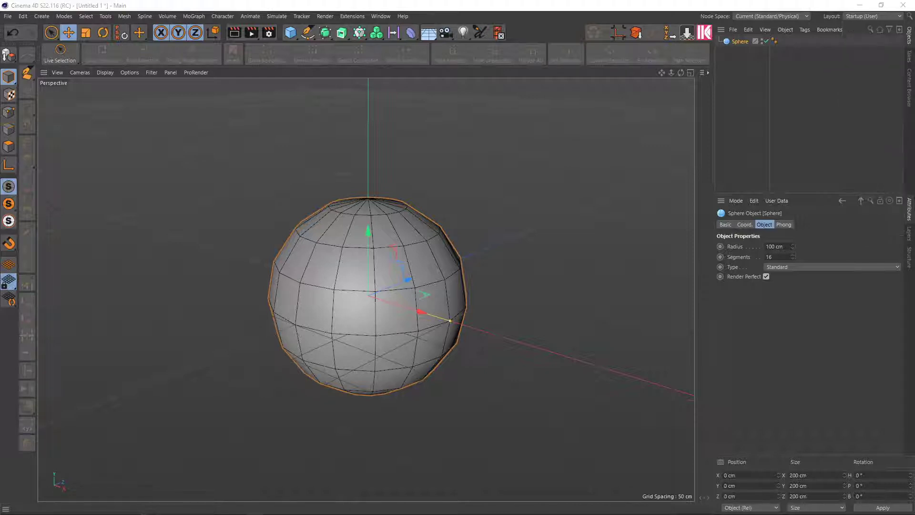
drag(721, 36, 637, 34)
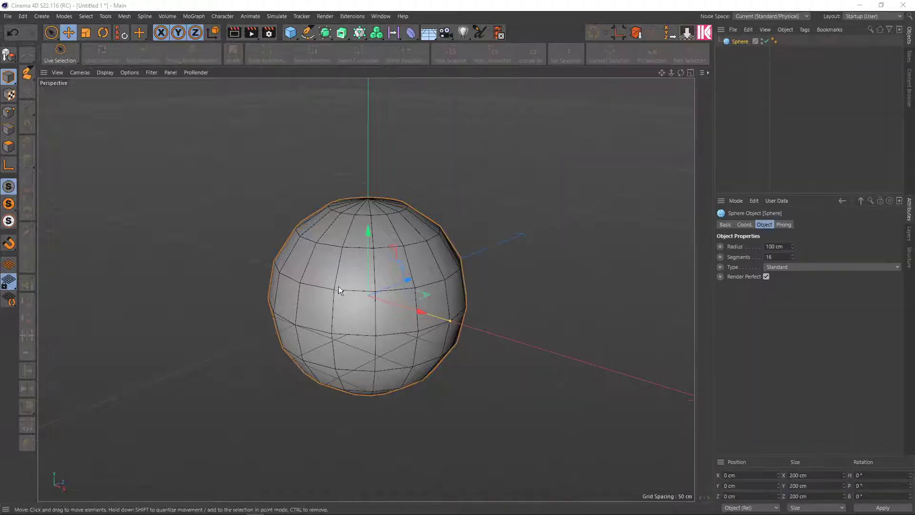
scroll(353, 267, up, 2)
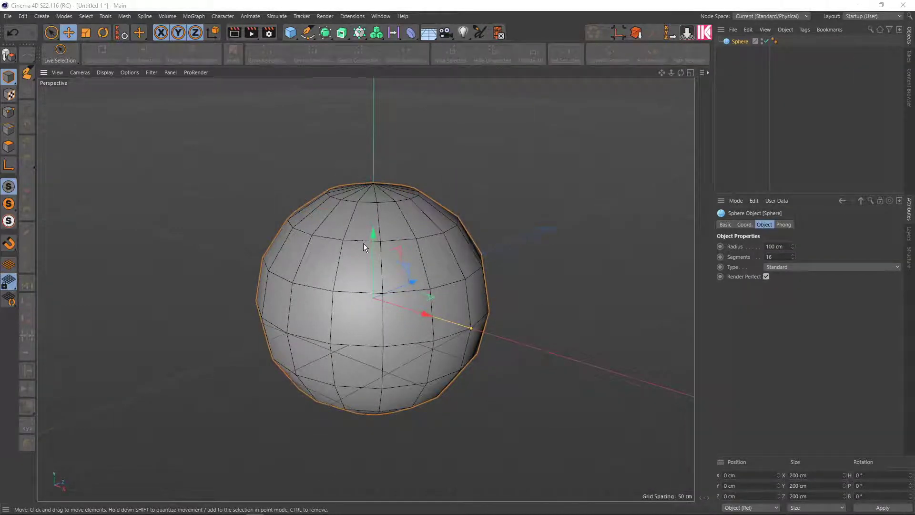
scroll(363, 243, down, 1)
scroll(385, 253, down, 1)
scroll(397, 248, down, 1)
mouse_move(393, 271)
alt+mouse_down()
mouse_move(446, 253)
mouse_move(411, 266)
mouse_move(405, 241)
mouse_move(436, 229)
mouse_move(428, 225)
mouse_move(393, 247)
alt+mouse_up()
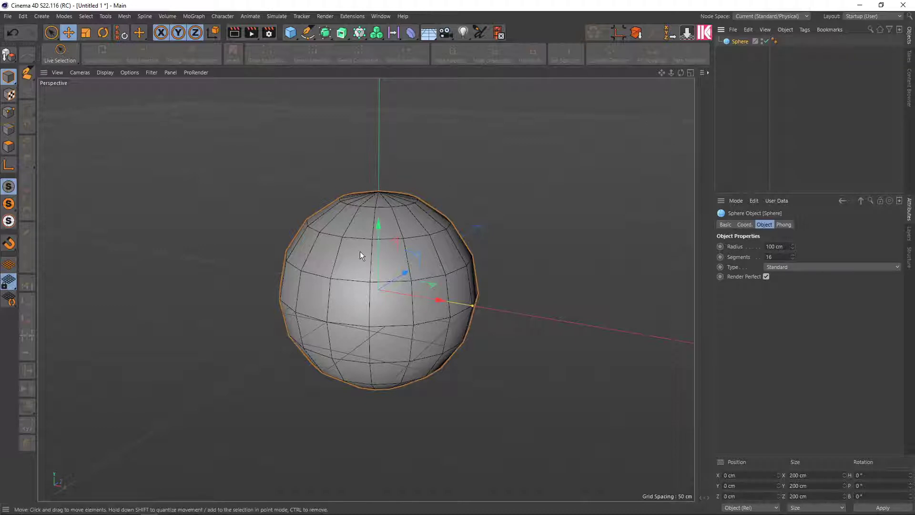
click(411, 30)
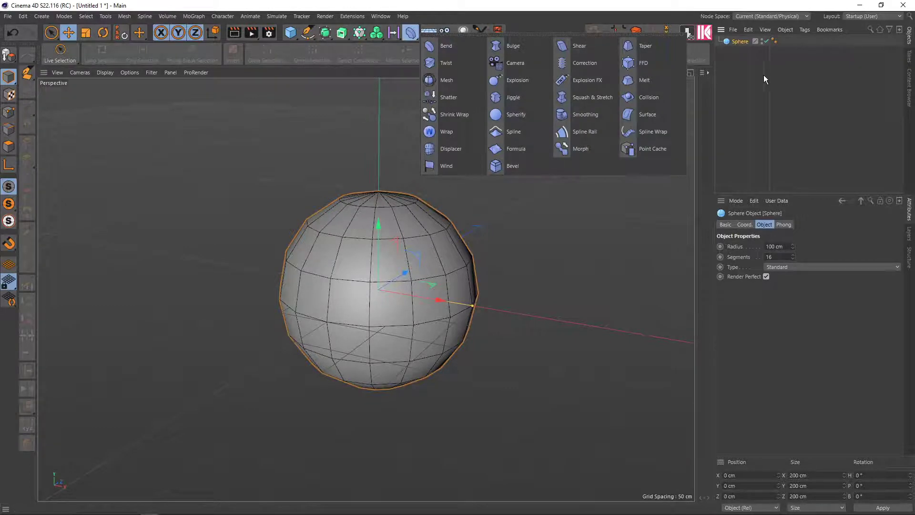
scroll(384, 333, up, 2)
mouse_move(396, 315)
alt+mouse_down()
mouse_move(410, 191)
mouse_move(393, 365)
mouse_move(365, 193)
mouse_move(390, 252)
mouse_move(390, 230)
mouse_move(399, 342)
mouse_move(388, 90)
mouse_move(381, 98)
mouse_move(425, 118)
mouse_move(425, 333)
mouse_move(390, 282)
mouse_move(396, 214)
mouse_move(448, 232)
alt+mouse_up()
scroll(385, 209, up, 1)
- Try the sphere's Tetrahedron and Hexahedron types, orbiting to inspect each mesh
click(793, 267)
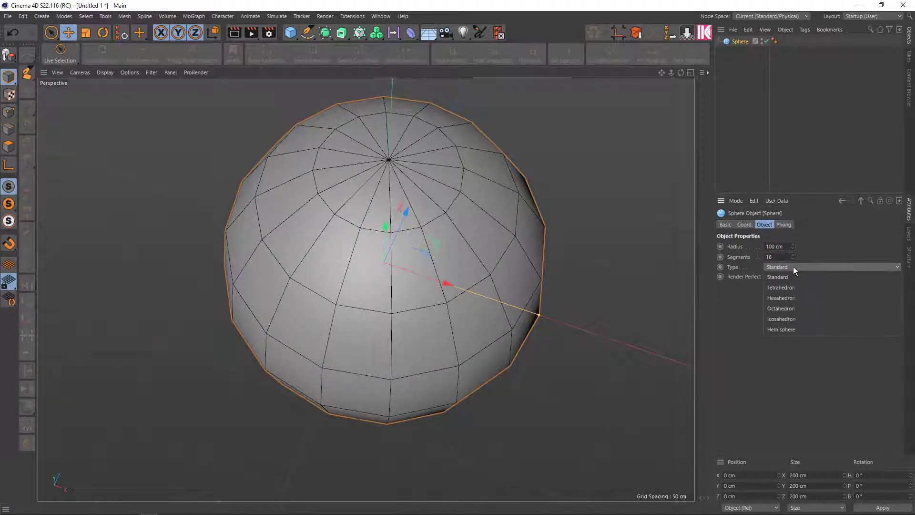
click(788, 286)
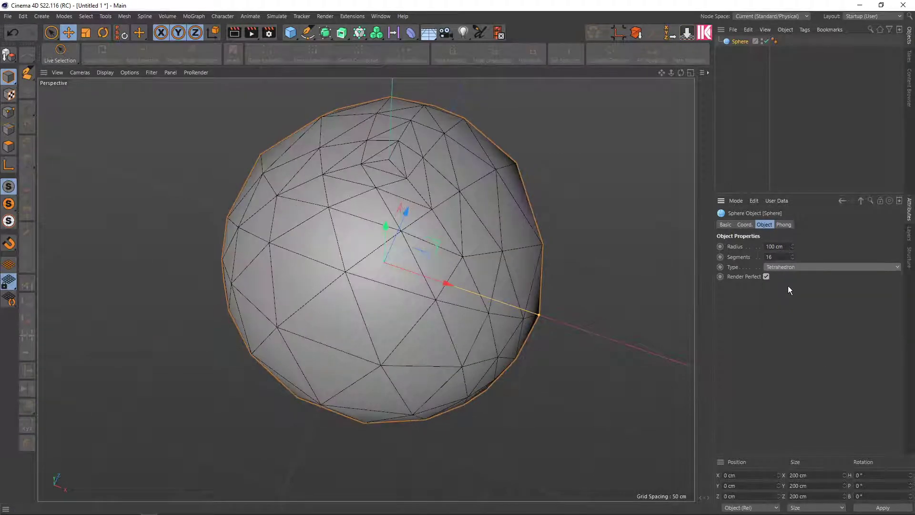
mouse_move(525, 287)
alt+mouse_down()
mouse_move(479, 298)
mouse_move(475, 216)
mouse_move(450, 176)
mouse_move(300, 88)
alt+mouse_up()
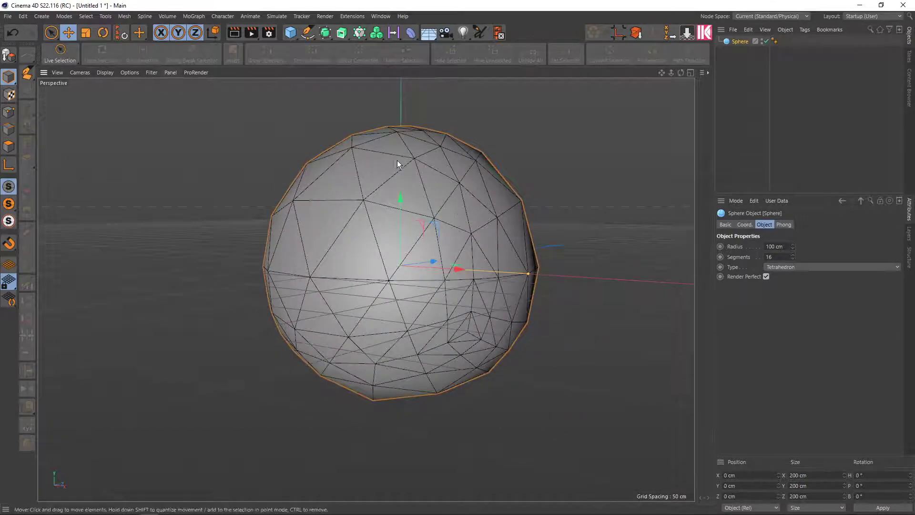
mouse_move(397, 160)
alt+mouse_down()
mouse_move(403, 195)
mouse_move(404, 181)
alt+mouse_up()
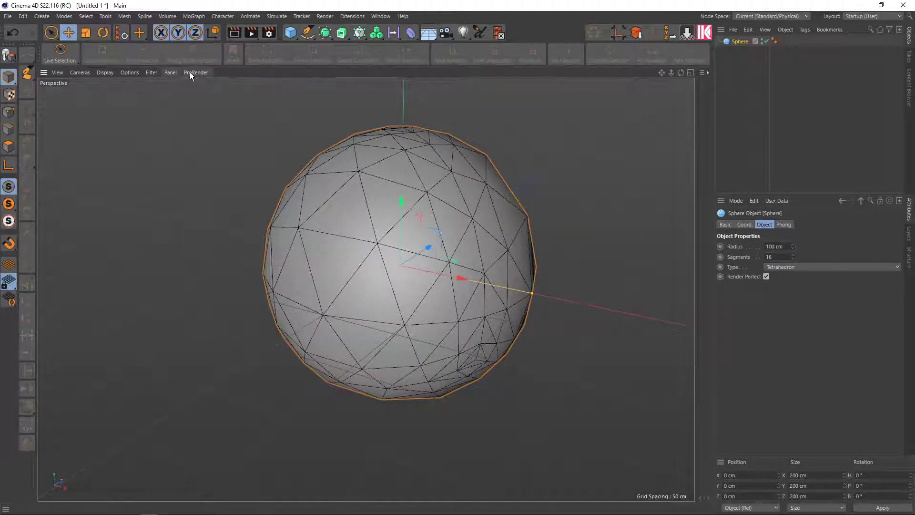
click(152, 73)
click(171, 311)
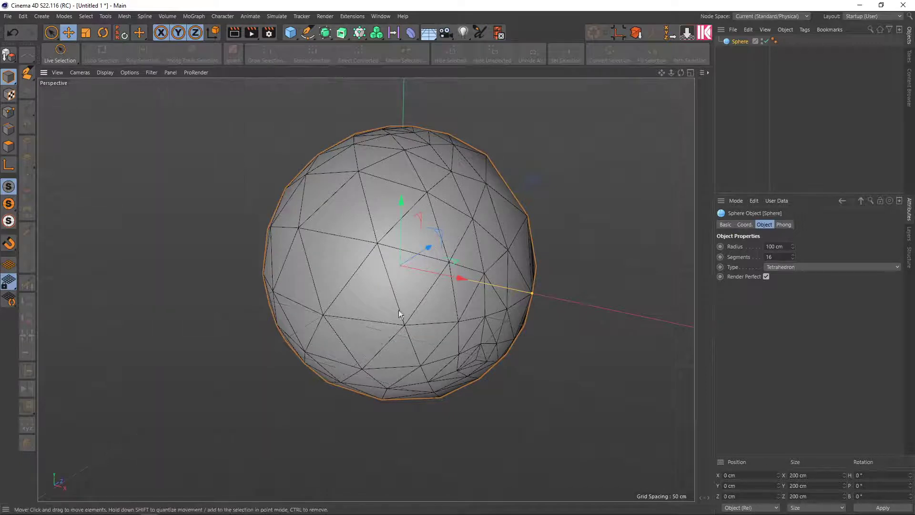
mouse_move(472, 285)
alt+mouse_down()
mouse_move(491, 212)
mouse_move(484, 254)
alt+mouse_up()
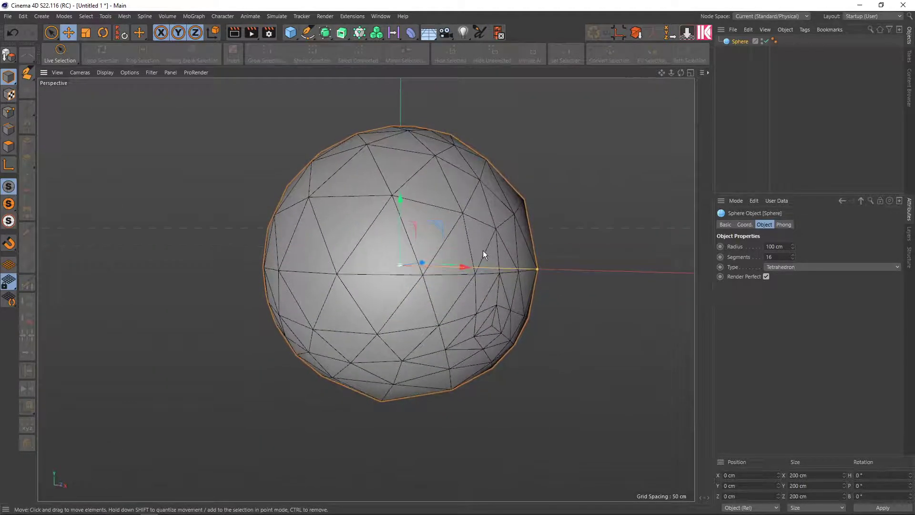
click(781, 267)
click(784, 296)
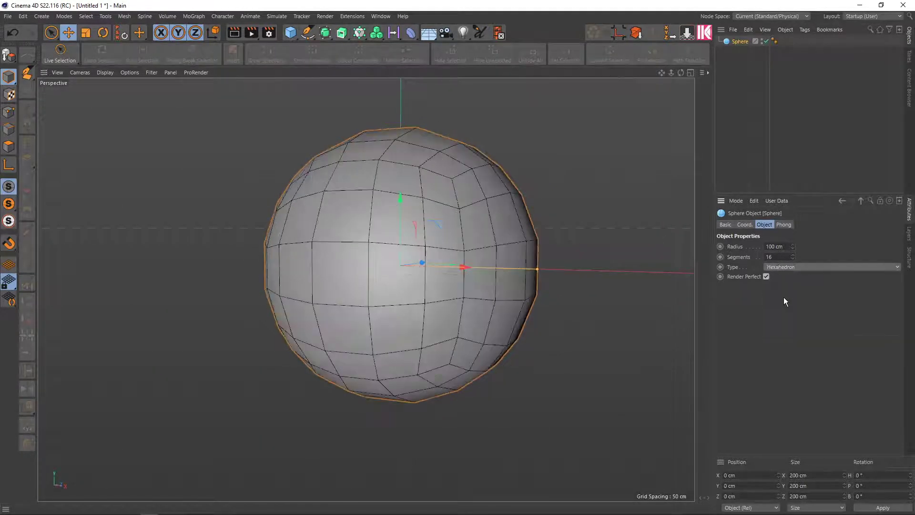
mouse_move(538, 251)
alt+mouse_down()
mouse_move(486, 284)
mouse_move(530, 302)
mouse_move(574, 290)
mouse_move(564, 268)
alt+mouse_up()
- Cycle through Octahedron, Icosahedron and Hemisphere types, finally settling on Hexahedron
click(785, 267)
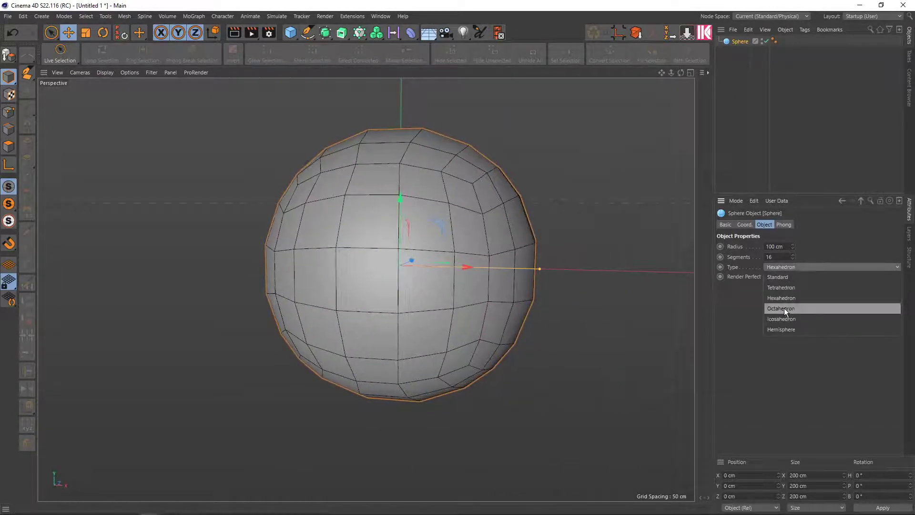
click(784, 307)
click(785, 267)
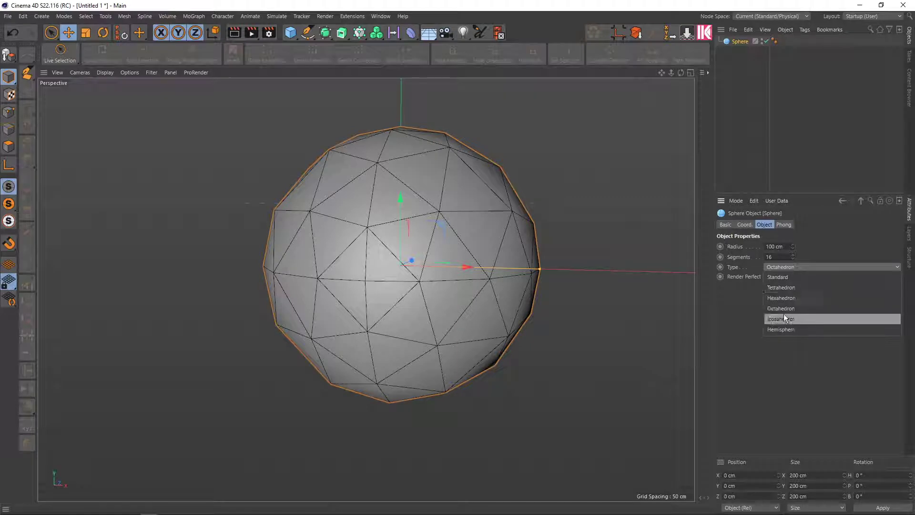
click(782, 316)
click(784, 267)
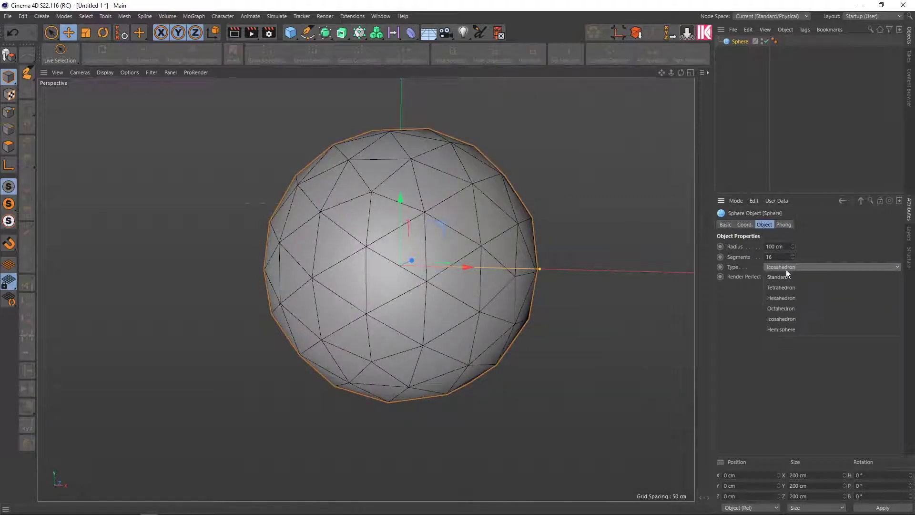
click(782, 326)
alt+drag(563, 289, 555, 244)
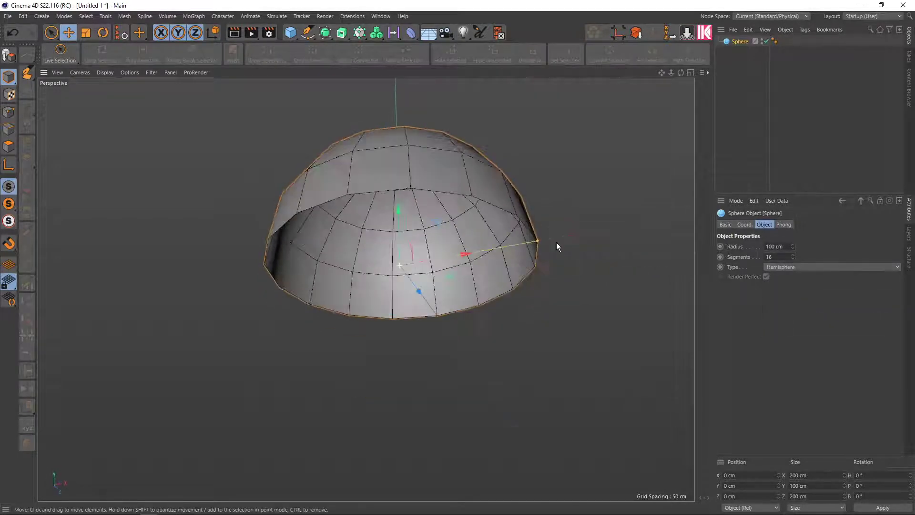
click(784, 267)
click(787, 287)
click(784, 267)
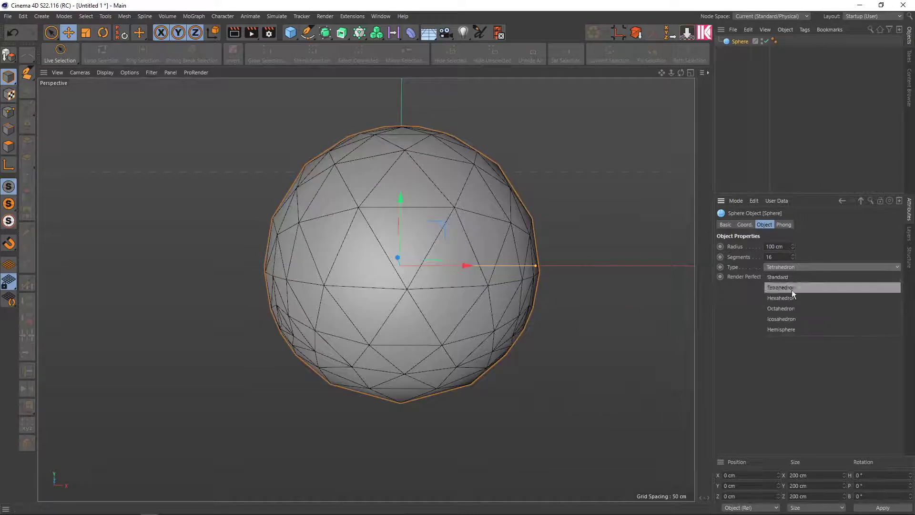
click(791, 296)
mouse_move(548, 232)
alt+mouse_down()
mouse_move(535, 188)
mouse_move(527, 193)
mouse_move(555, 175)
mouse_move(497, 260)
mouse_move(538, 294)
alt+mouse_up()
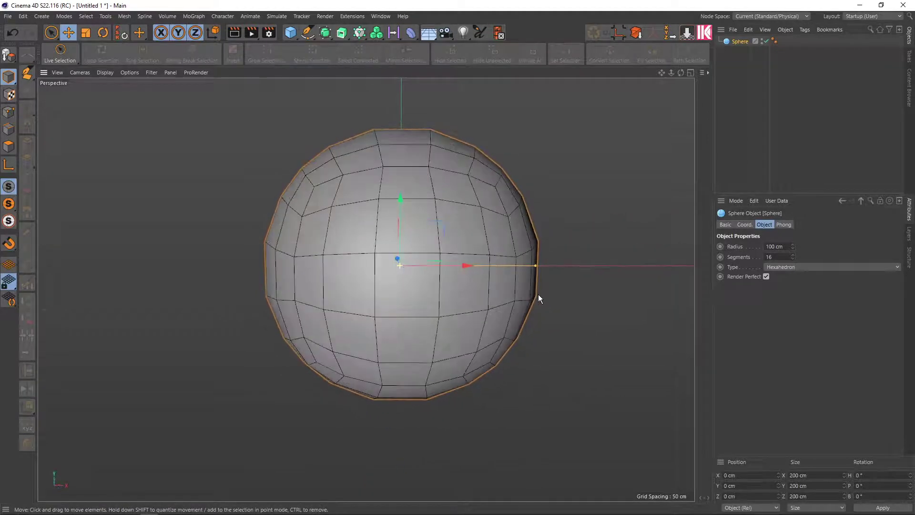
mouse_move(497, 243)
alt+mouse_down()
mouse_move(536, 216)
mouse_move(510, 217)
mouse_move(533, 215)
alt+mouse_up()
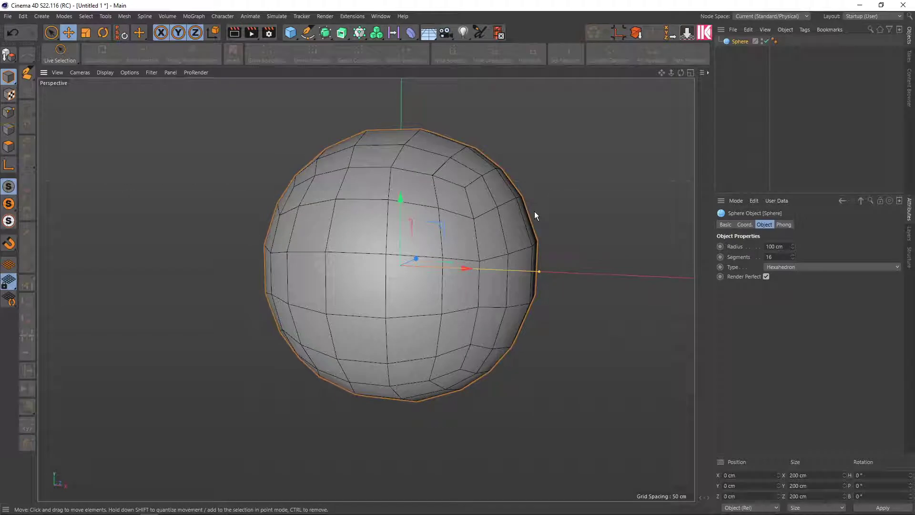
- Make the sphere editable and add an FFD deformer cage as its child
key(c)
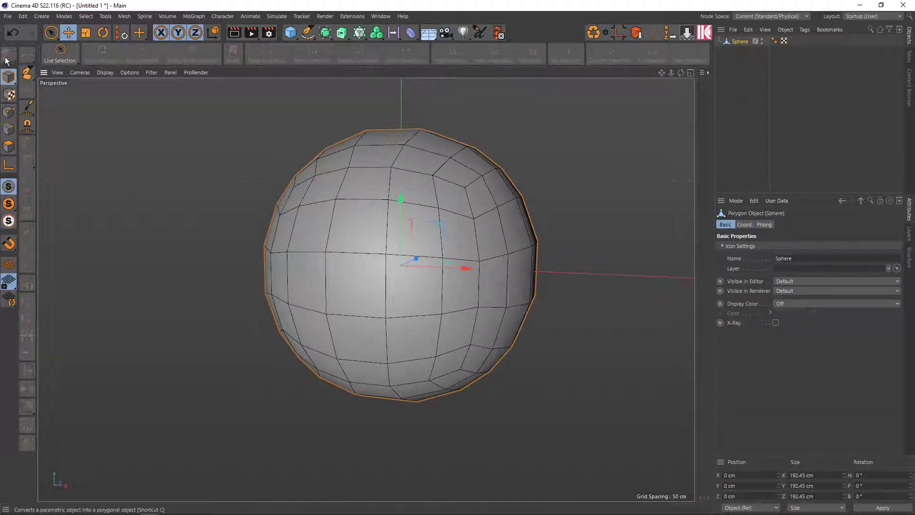
click(411, 32)
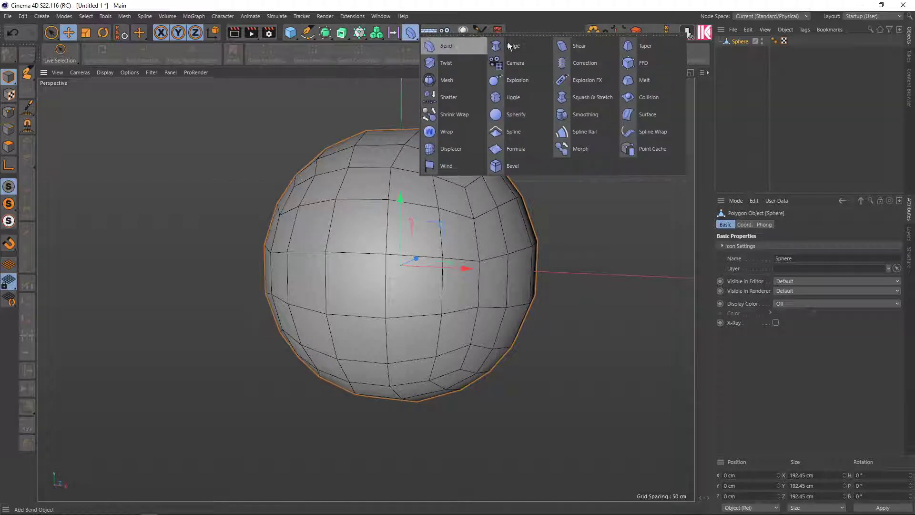
shift+click(644, 66)
click(743, 44)
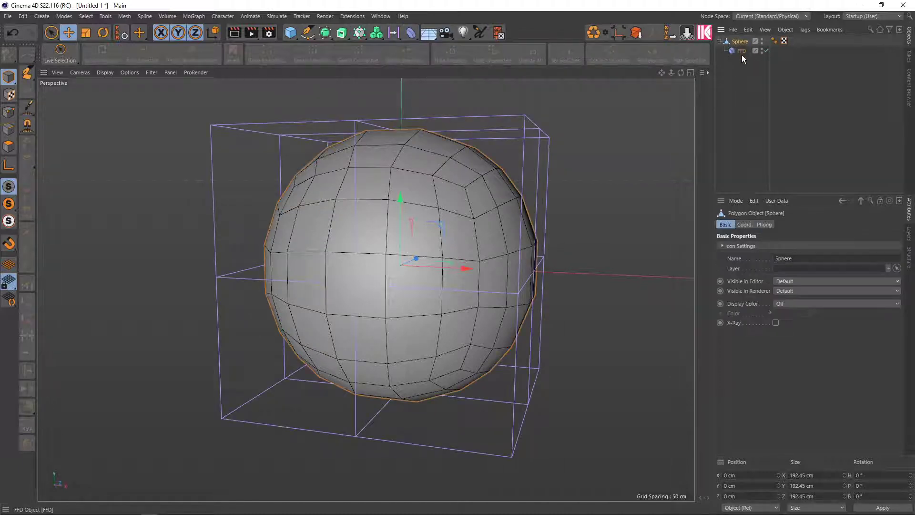
- Select the FFD deformer and switch to Points mode to edit its cage
click(742, 51)
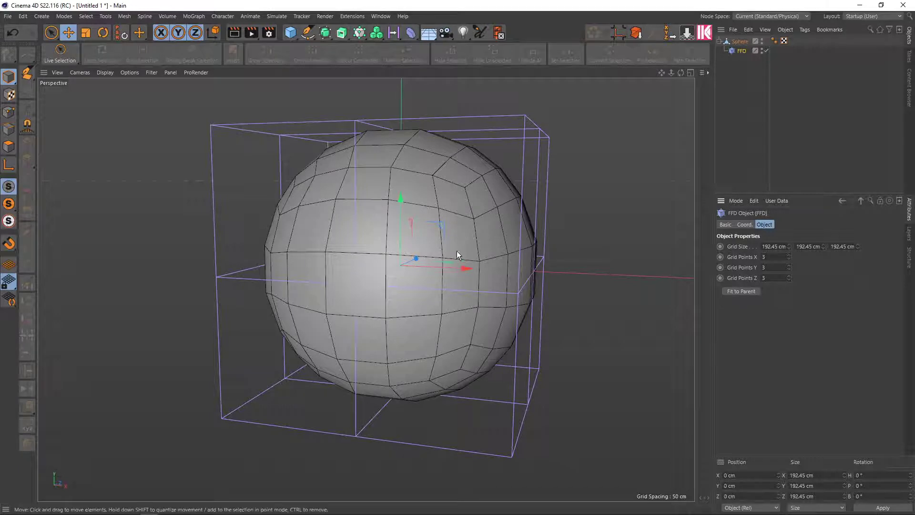
mouse_move(457, 250)
alt+mouse_down()
mouse_move(438, 182)
mouse_move(426, 213)
mouse_move(296, 178)
alt+mouse_up()
click(9, 112)
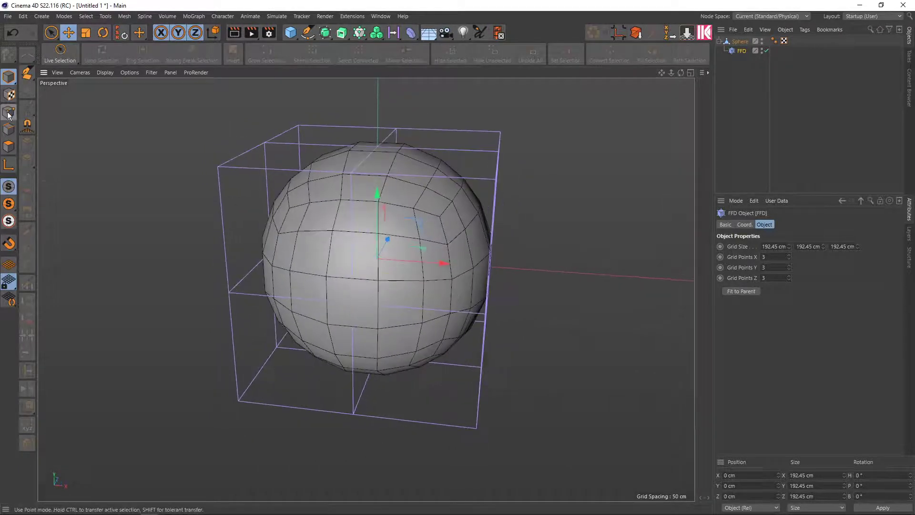
mouse_move(394, 190)
alt+mouse_down()
mouse_move(419, 170)
mouse_move(366, 203)
mouse_move(388, 231)
mouse_move(406, 186)
mouse_move(451, 164)
mouse_move(434, 202)
mouse_move(420, 209)
alt+mouse_up()
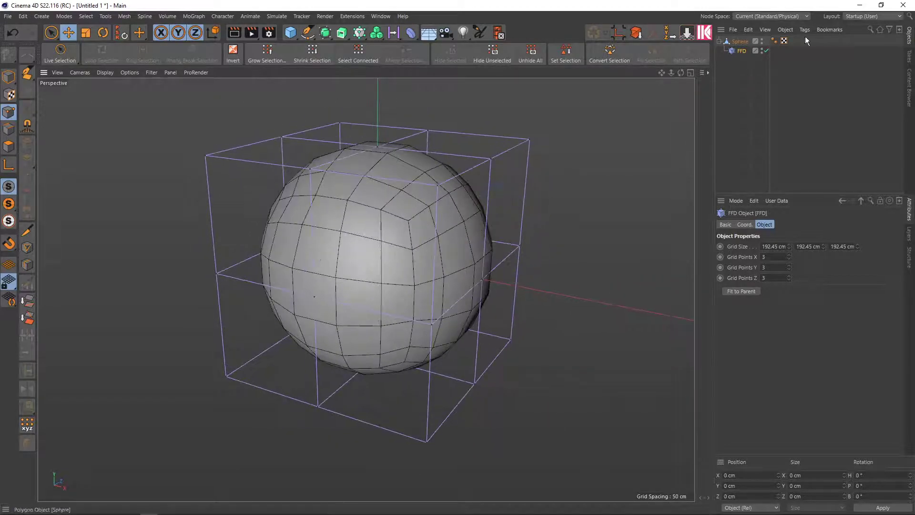
click(740, 42)
- Set the FFD cage grid points to 3 × 5 × 3, with Y raised to 5
alt+drag(445, 259, 653, 274)
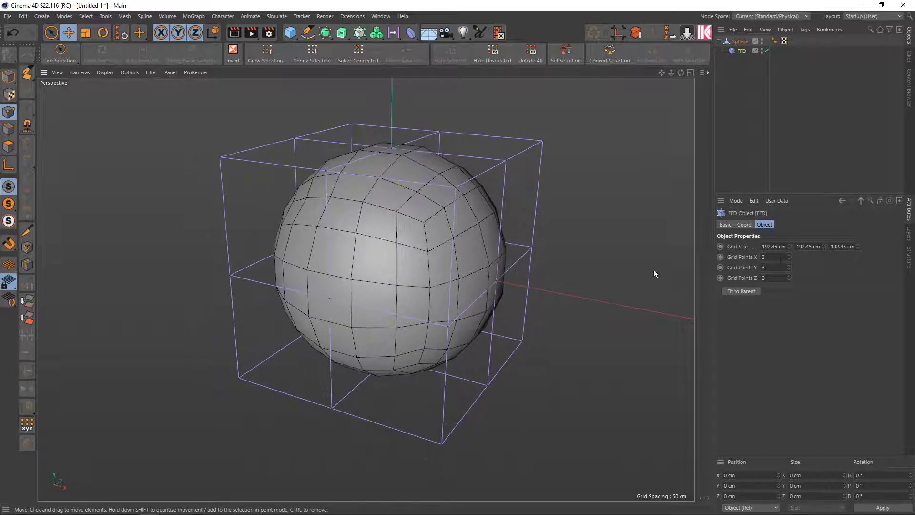
click(789, 256)
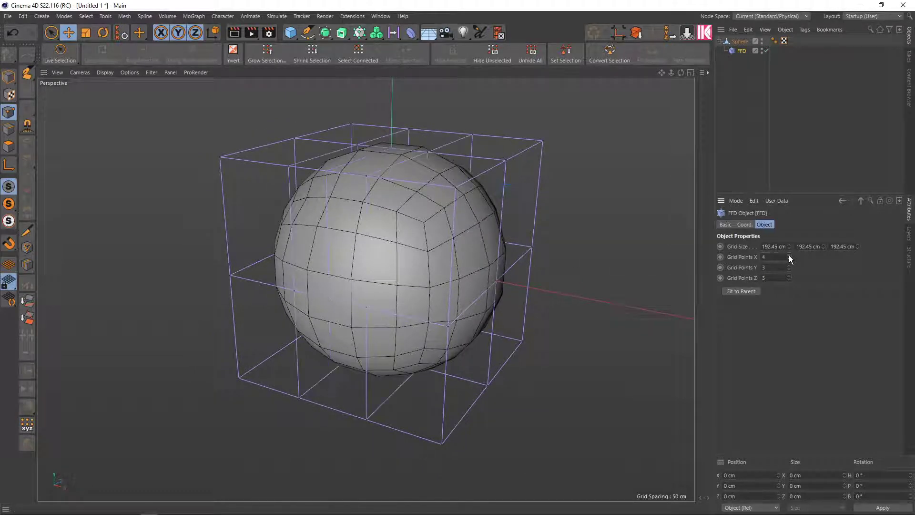
click(789, 260)
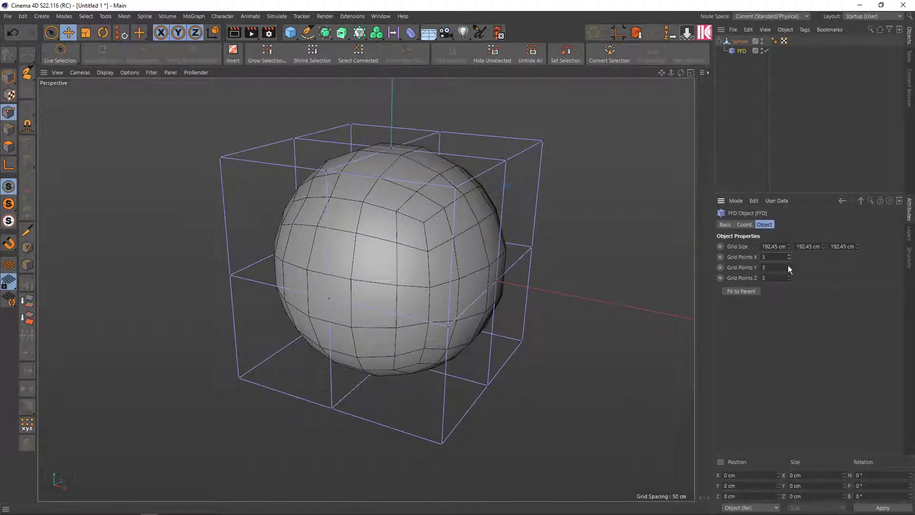
click(790, 265)
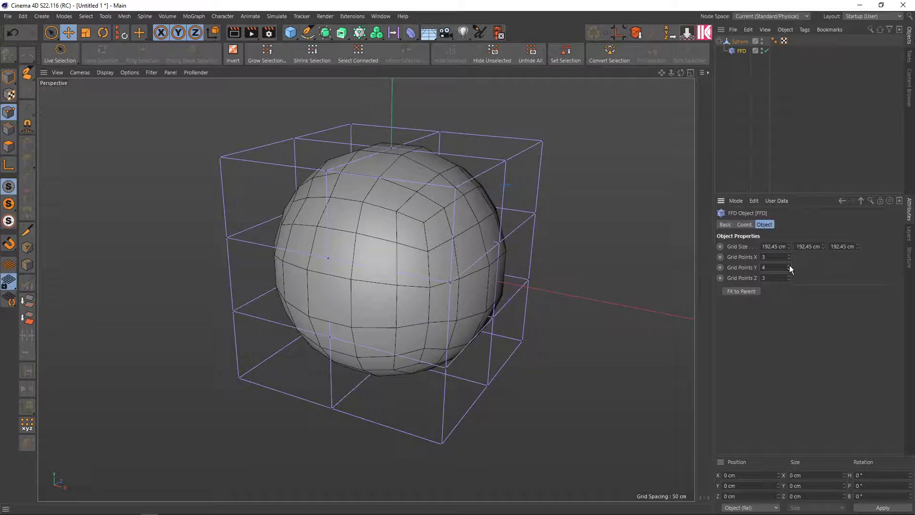
alt+middle_drag(502, 290, 485, 310)
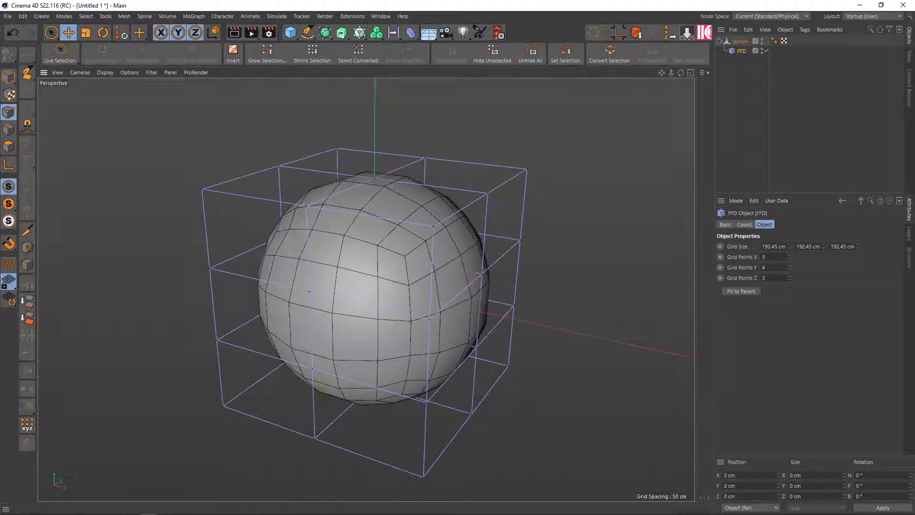
click(789, 265)
mouse_move(485, 264)
alt+mouse_down()
mouse_move(450, 262)
mouse_move(445, 277)
alt+mouse_up()
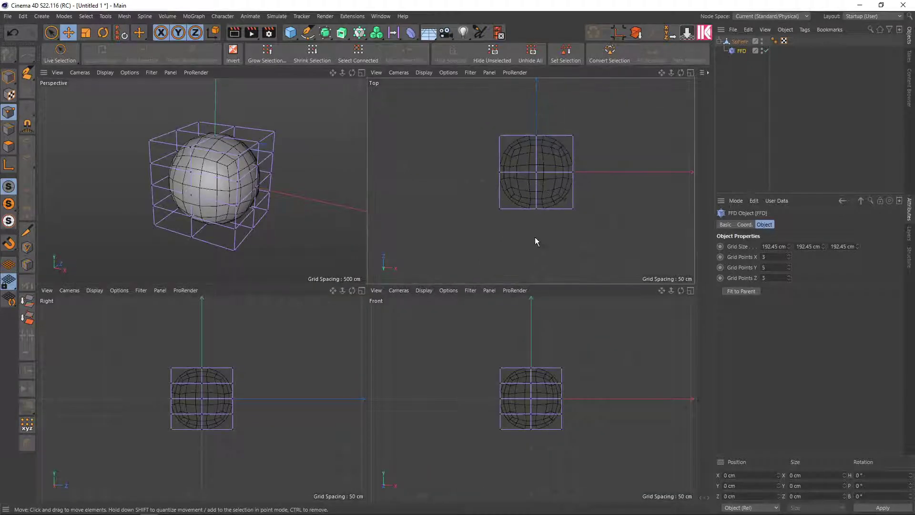
- Box-select the top rows of cage points and raise them to stretch the sphere taller
scroll(533, 385, up, 3)
scroll(527, 380, up, 1)
scroll(527, 380, down, 2)
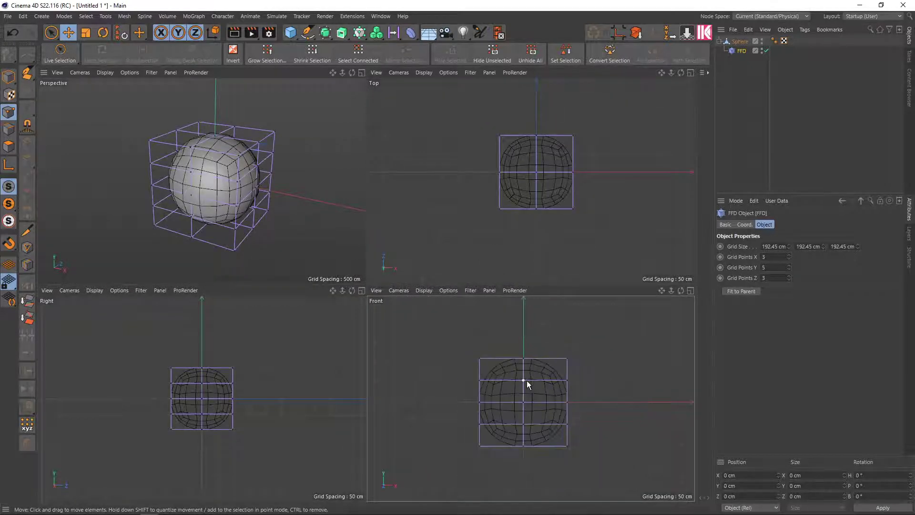
scroll(527, 380, up, 1)
key(0)
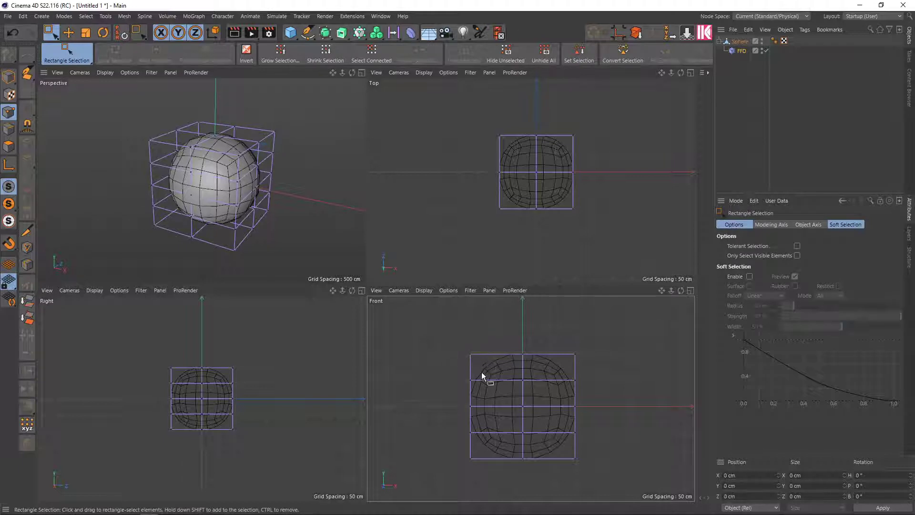
scroll(482, 374, down, 2)
scroll(481, 396, up, 1)
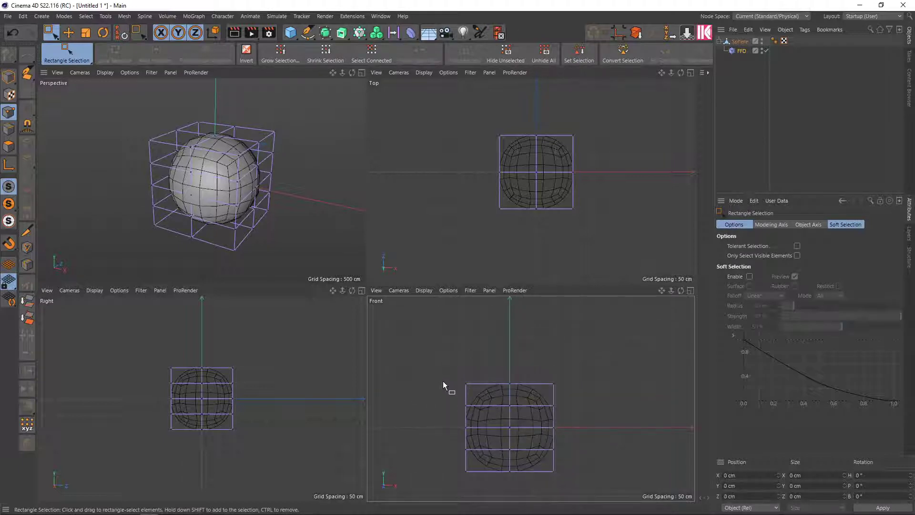
drag(434, 366, 626, 423)
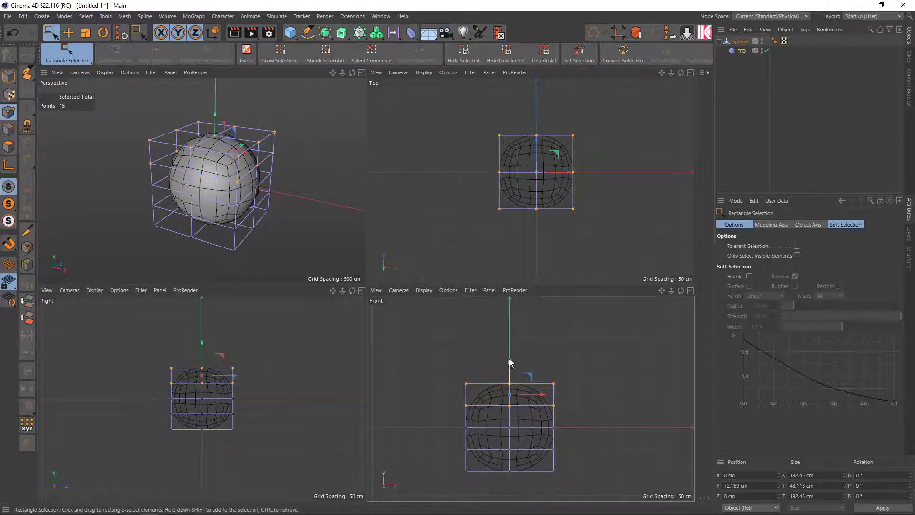
drag(509, 362, 510, 317)
scroll(244, 200, down, 2)
scroll(243, 215, down, 2)
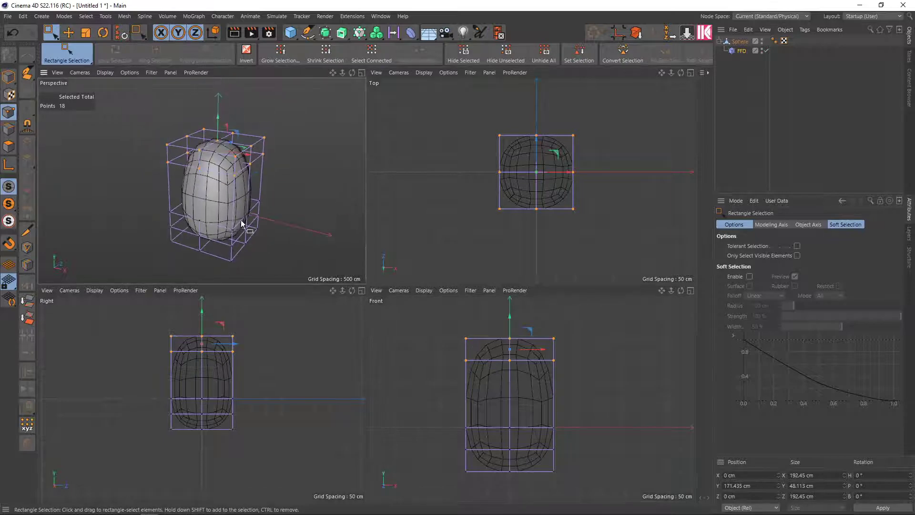
scroll(242, 223, up, 1)
scroll(268, 221, up, 2)
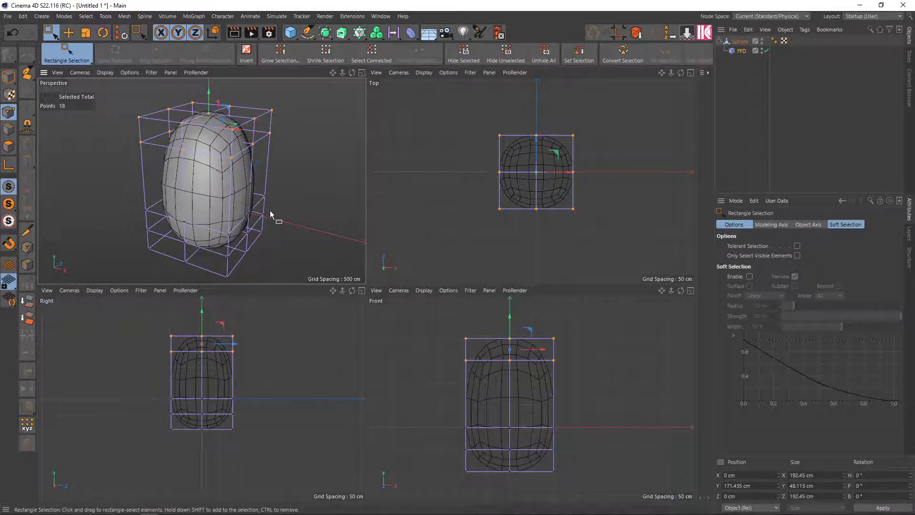
mouse_move(270, 214)
alt+mouse_down()
mouse_move(254, 212)
mouse_move(280, 199)
mouse_move(267, 196)
mouse_move(241, 220)
mouse_move(271, 190)
mouse_move(220, 199)
mouse_move(274, 199)
mouse_move(229, 195)
alt+mouse_up()
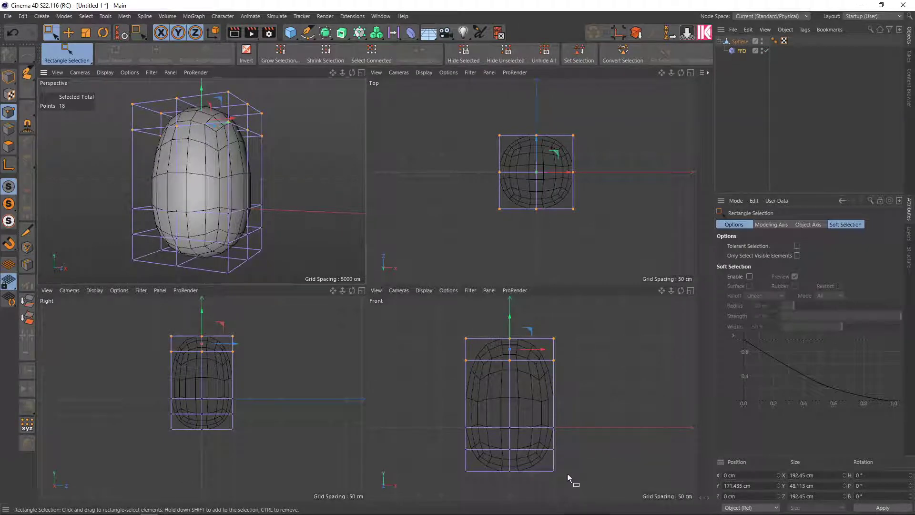
- Scale the bottom cage points outward to widen the base of the egg
drag(591, 483, 439, 401)
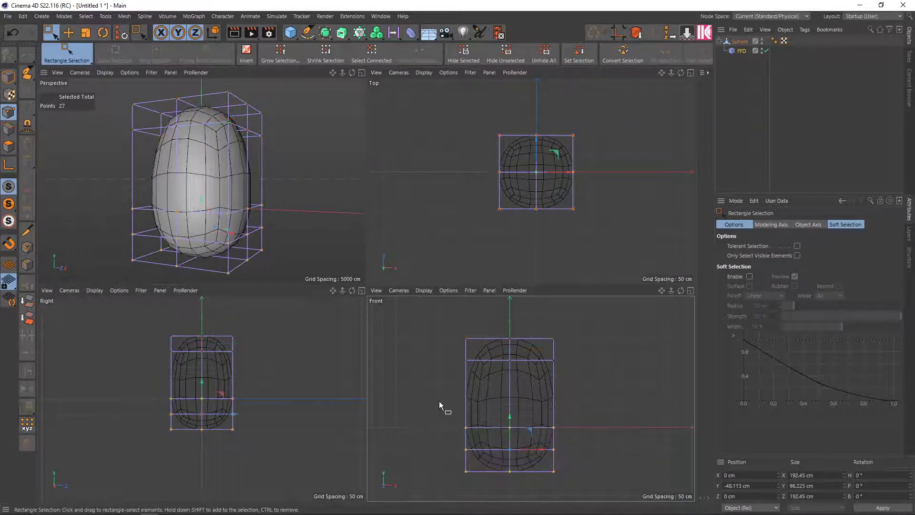
key(t)
drag(594, 399, 657, 406)
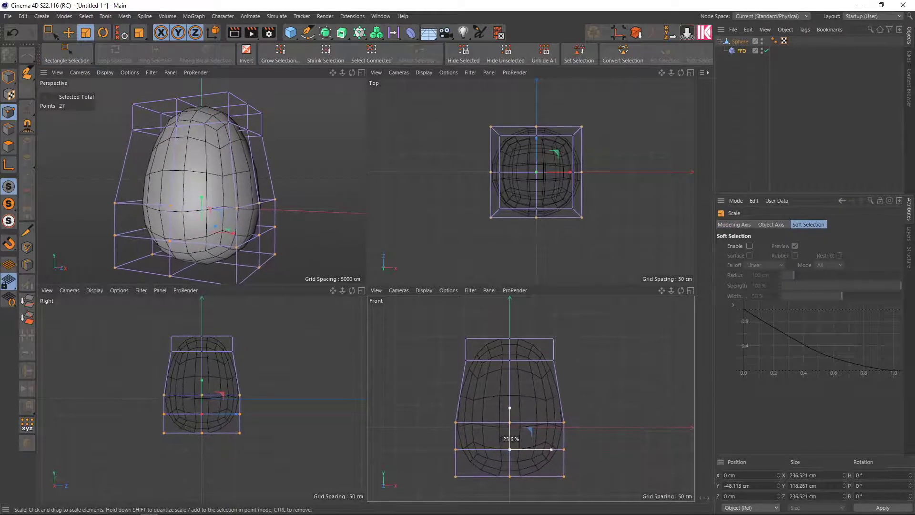
mouse_move(253, 206)
alt+mouse_down()
mouse_move(319, 193)
mouse_move(289, 191)
mouse_move(296, 202)
mouse_move(274, 200)
mouse_move(312, 196)
alt+mouse_up()
drag(589, 387, 683, 391)
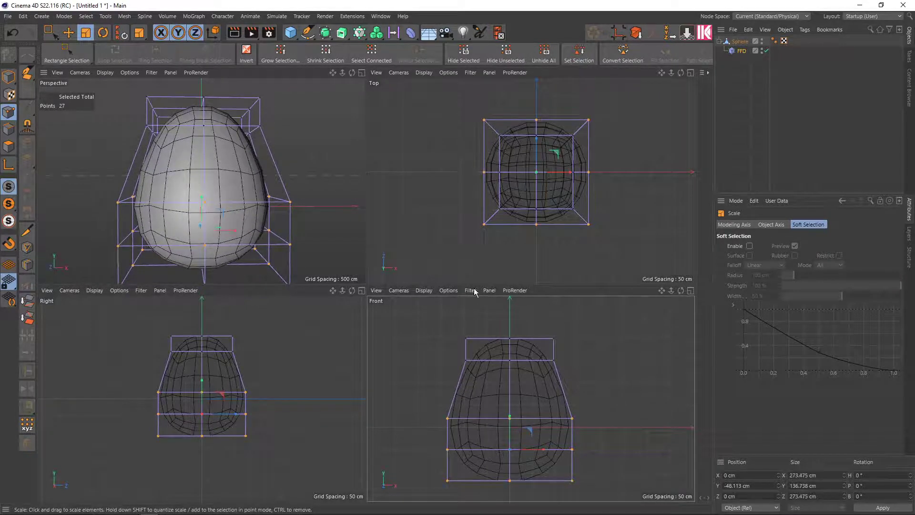
- Scale the top two rows of cage points to about 90% to narrow the egg's top
key(0)
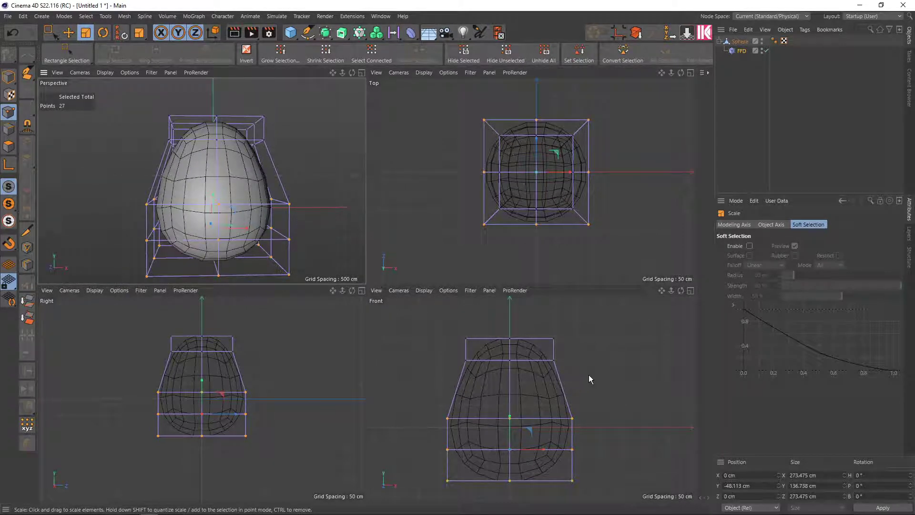
mouse_move(588, 375)
mouse_down()
mouse_move(465, 308)
mouse_move(511, 308)
mouse_up()
key(t)
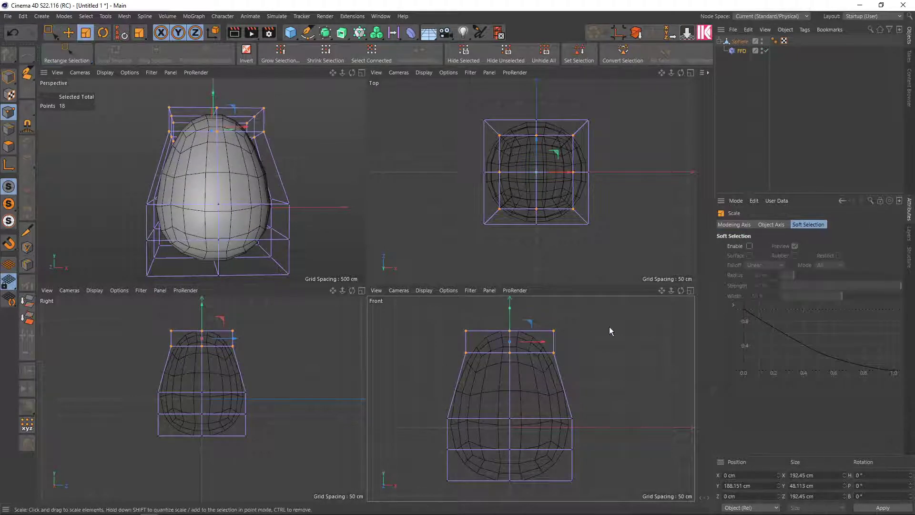
drag(609, 327, 567, 334)
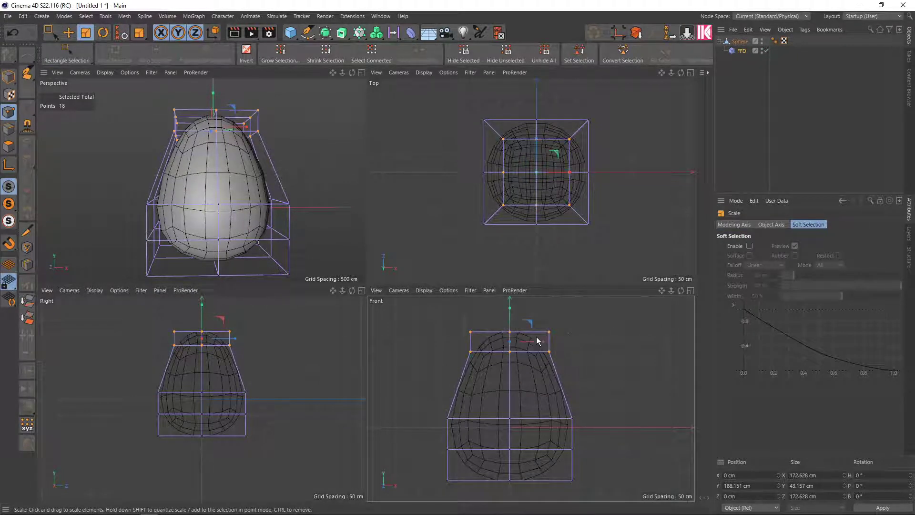
- Select the middle row of cage points and move it down
scroll(260, 214, up, 1)
scroll(286, 232, down, 1)
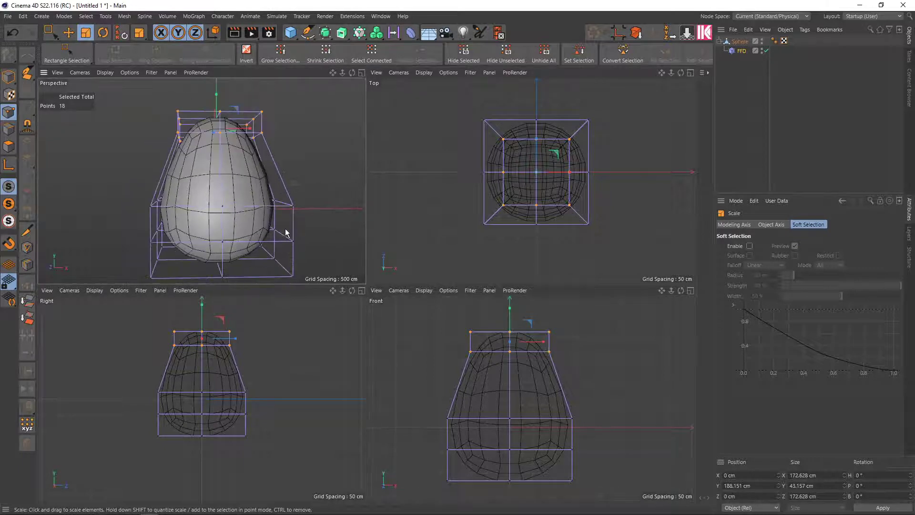
key(0)
drag(580, 369, 443, 339)
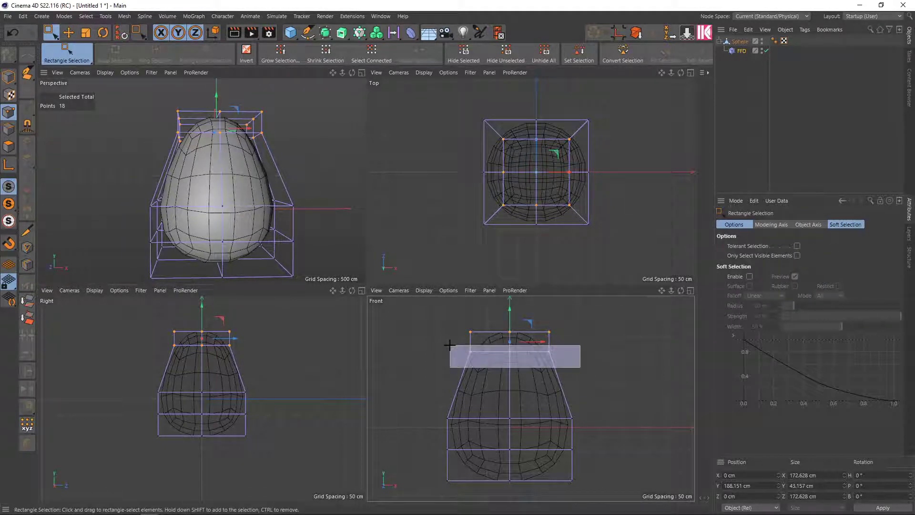
mouse_move(507, 330)
mouse_down()
mouse_move(507, 339)
mouse_move(507, 329)
mouse_up()
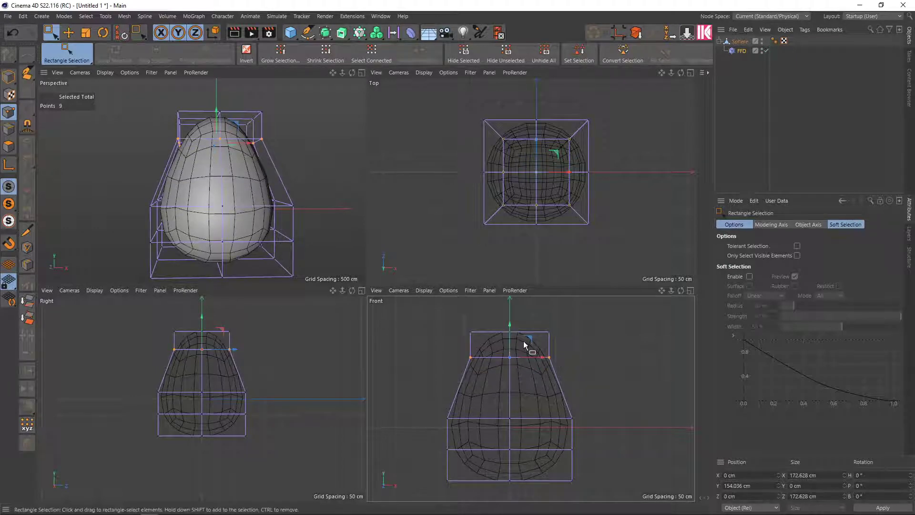
- Toggle the FFD deformation off and on to compare the egg shape
alt+drag(273, 203, 140, 193)
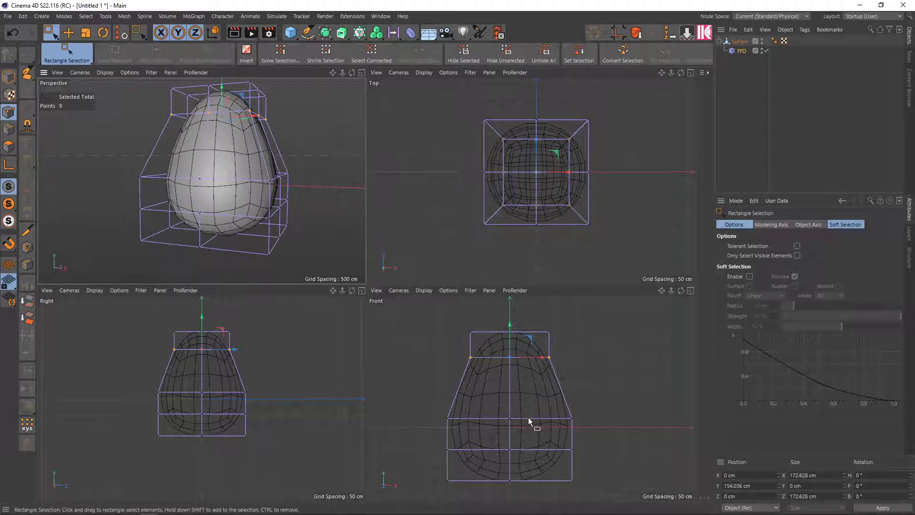
key(k)
key(l)
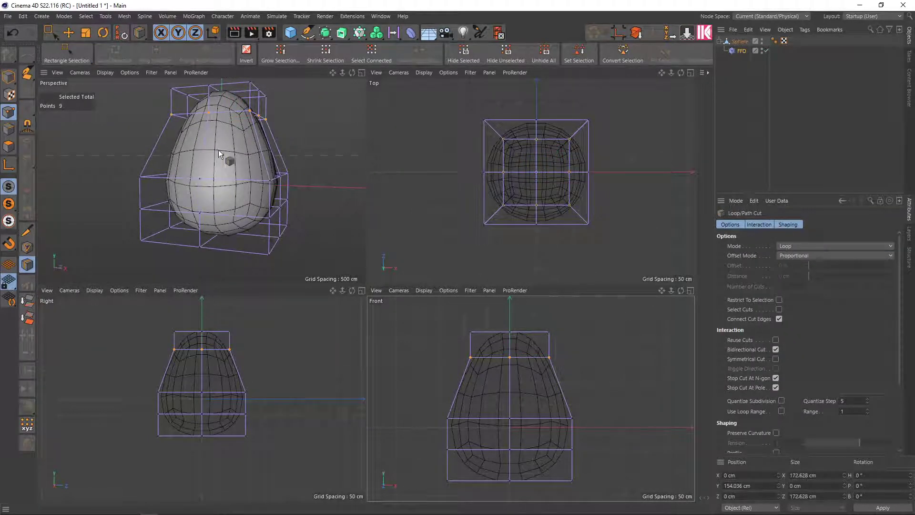
click(766, 50)
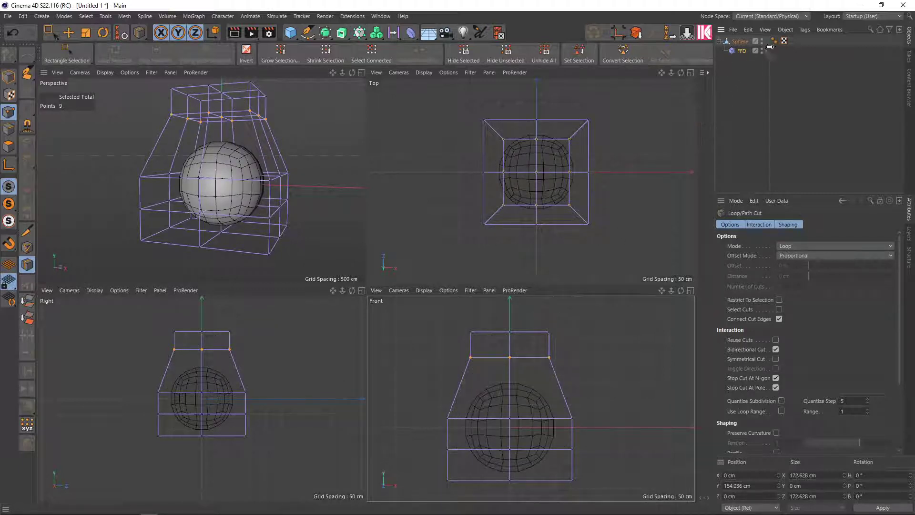
click(767, 50)
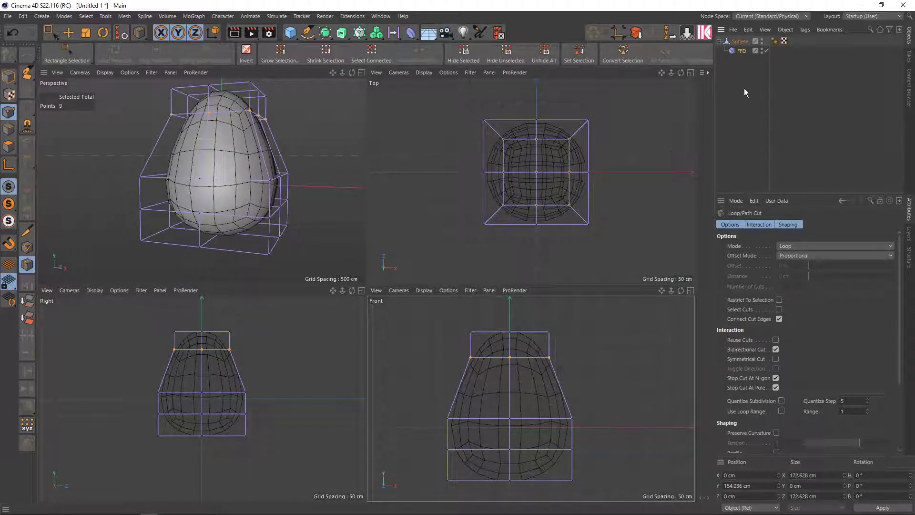
click(741, 52)
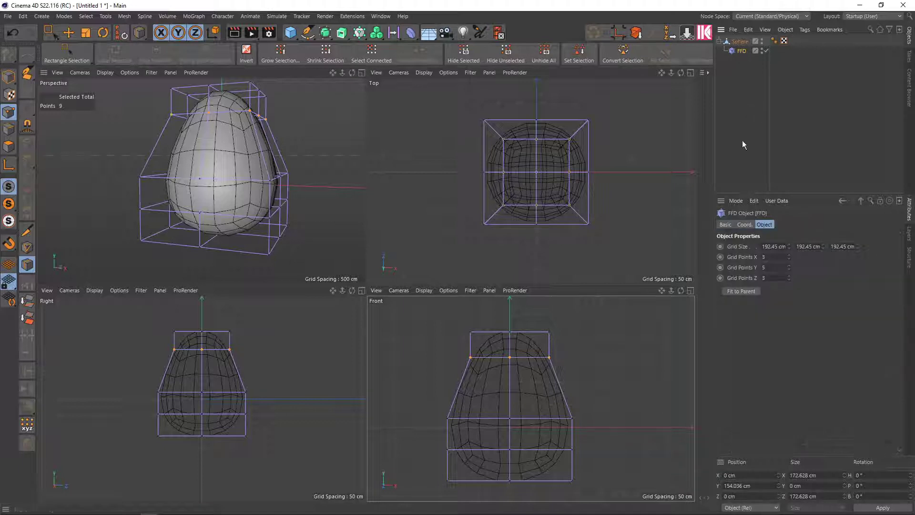
- Raise FFD Grid Points Y to 6 and lower the middle row of cage points
click(789, 266)
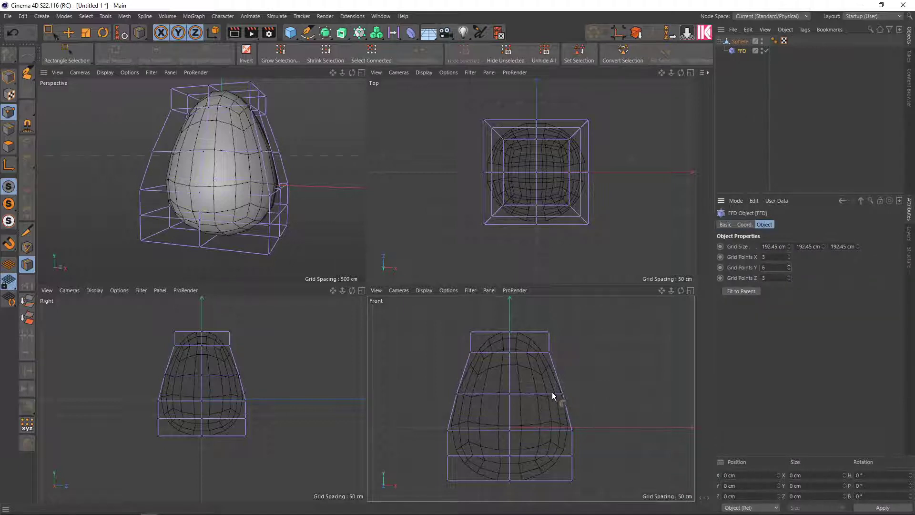
key(0)
drag(579, 400, 441, 374)
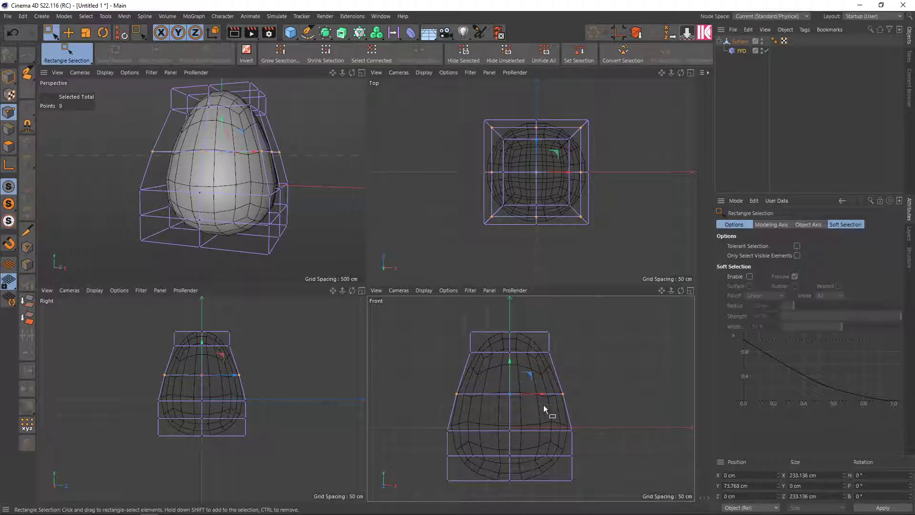
drag(509, 371, 508, 381)
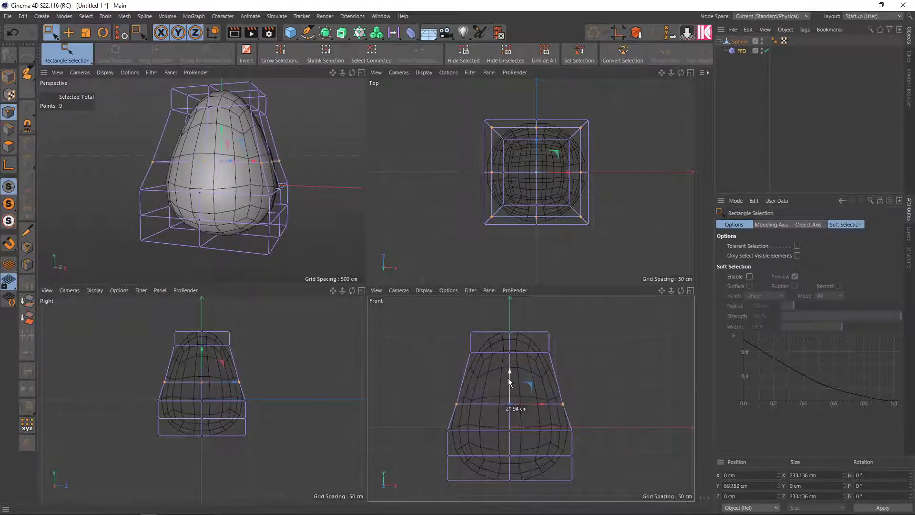
drag(509, 381, 514, 379)
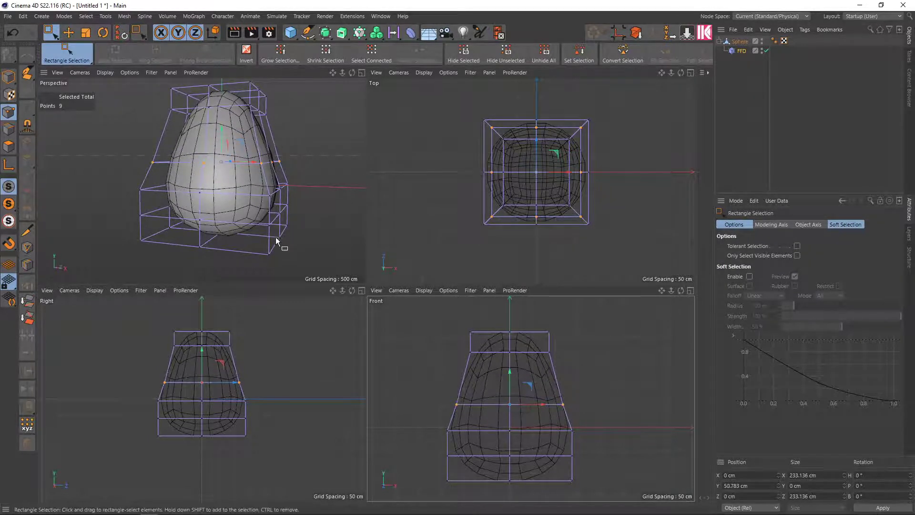
- Scale the middle cage row out to about 103% for a fuller egg midsection
mouse_move(277, 241)
alt+mouse_down()
mouse_move(323, 200)
mouse_move(318, 185)
mouse_move(257, 189)
alt+mouse_up()
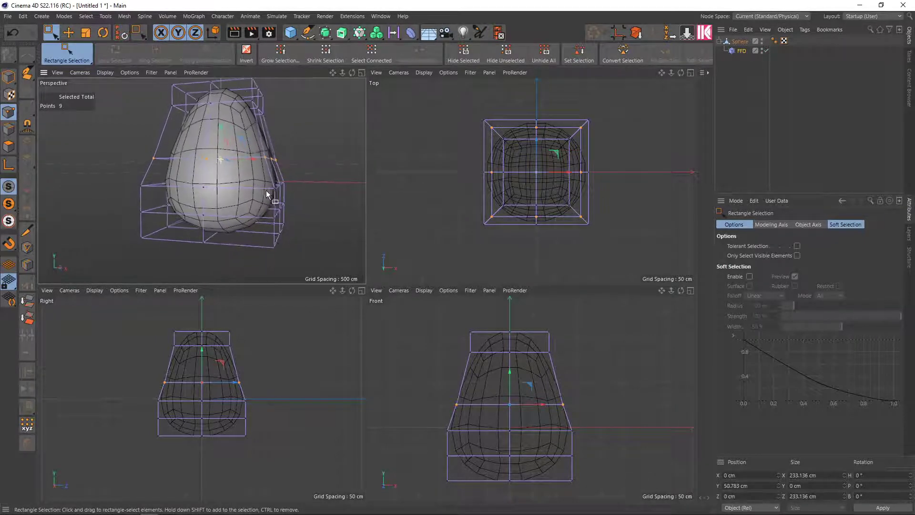
alt+drag(239, 191, 281, 194)
key(t)
drag(592, 371, 605, 368)
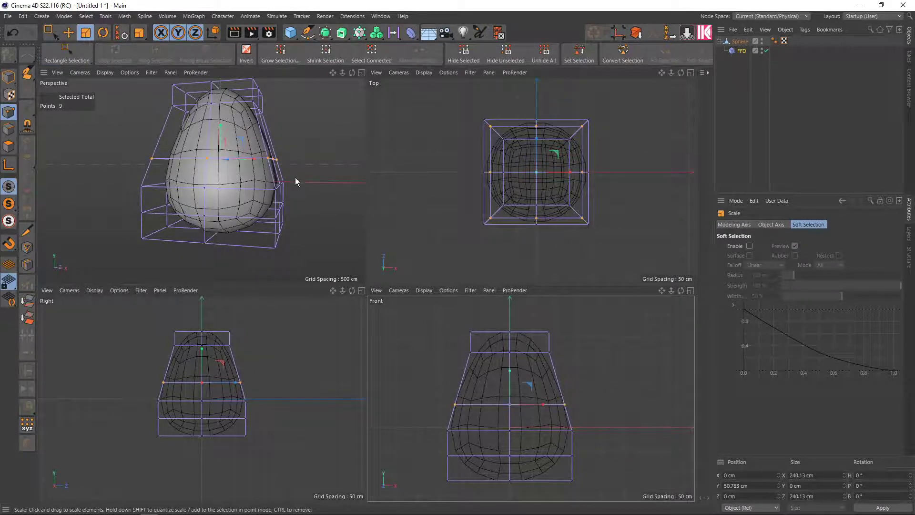
mouse_move(296, 177)
alt+mouse_down()
mouse_move(163, 205)
mouse_move(296, 200)
mouse_move(289, 205)
alt+mouse_up()
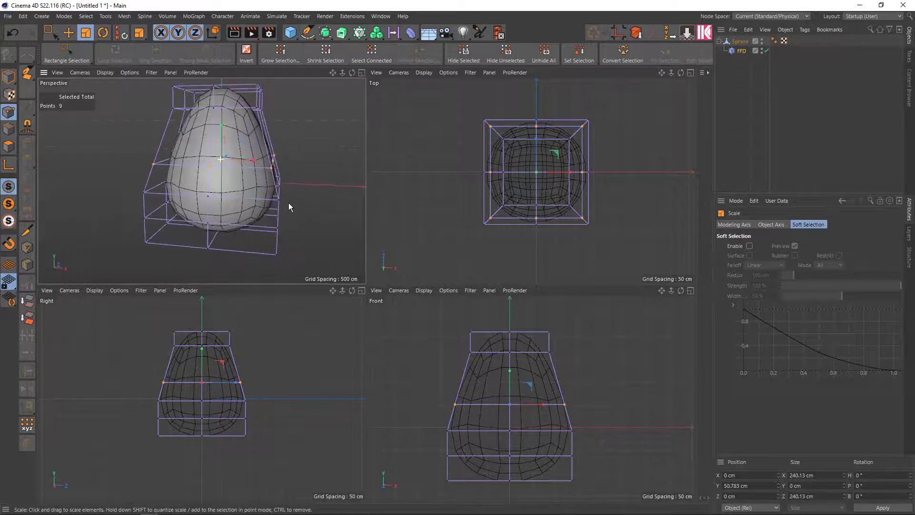
scroll(209, 188, up, 3)
mouse_move(210, 188)
alt+mouse_down()
mouse_move(230, 188)
mouse_move(217, 189)
alt+mouse_up()
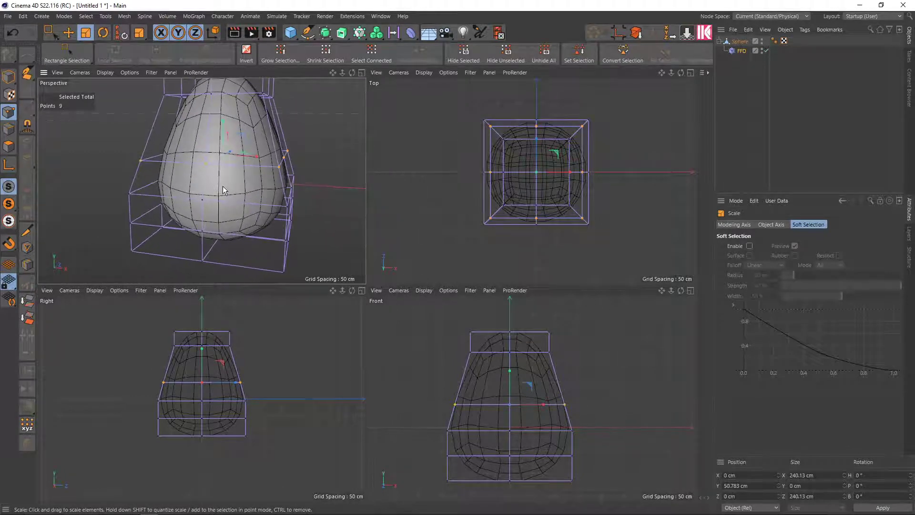
- Push three selected cage points back along Z, then undo that move
key(9)
click(328, 134)
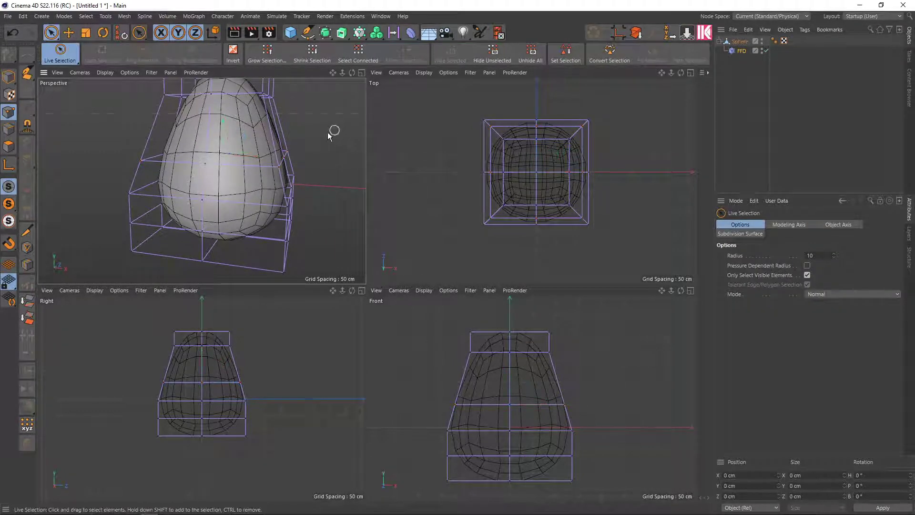
mouse_move(206, 237)
alt+mouse_down()
mouse_move(188, 214)
mouse_move(158, 214)
alt+mouse_up()
mouse_move(237, 201)
mouse_down()
mouse_move(221, 199)
mouse_move(339, 208)
mouse_move(273, 211)
mouse_move(236, 187)
mouse_up()
scroll(214, 224, up, 5)
mouse_move(214, 224)
alt+mouse_down()
mouse_move(347, 235)
mouse_move(355, 207)
mouse_move(241, 219)
mouse_move(314, 199)
alt+mouse_up()
key(ctrl+z)
scroll(248, 216, down, 3)
- Box-select the lower cage points in the Front view and push them back along Z
key(0)
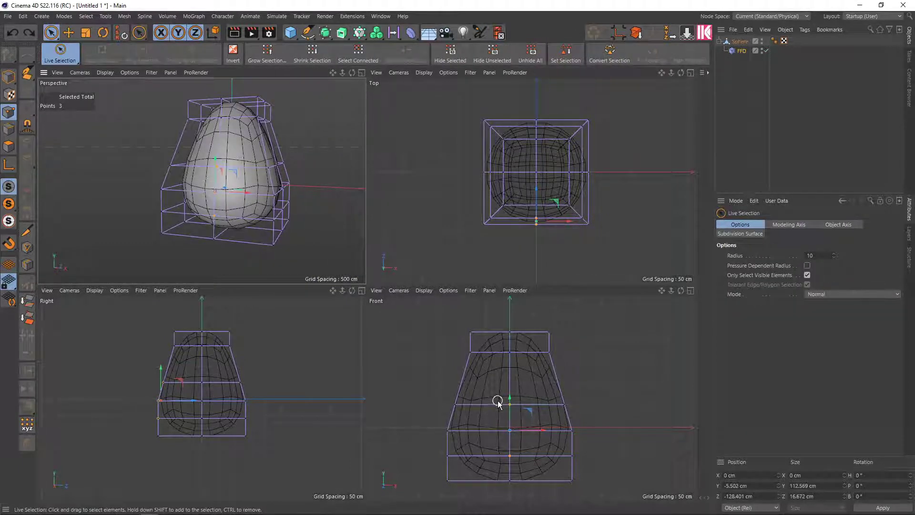
key(0)
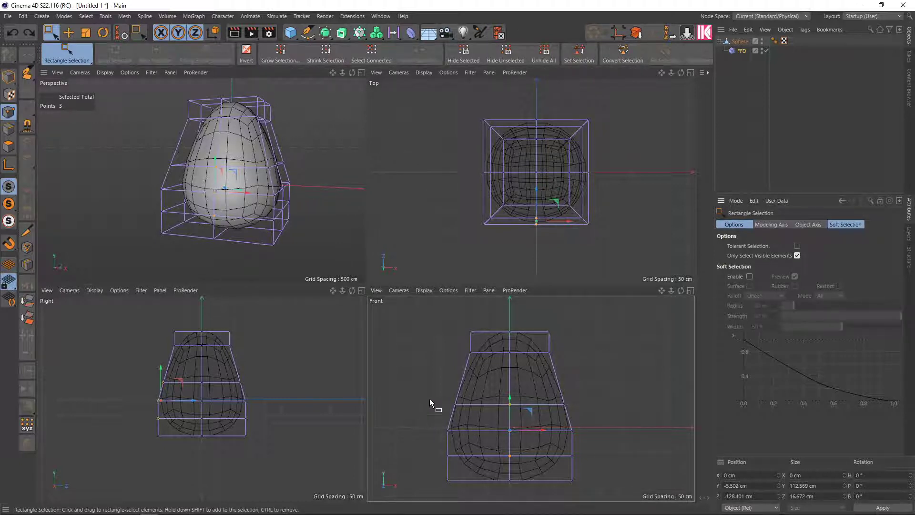
drag(426, 392, 598, 463)
alt+drag(243, 227, 316, 202)
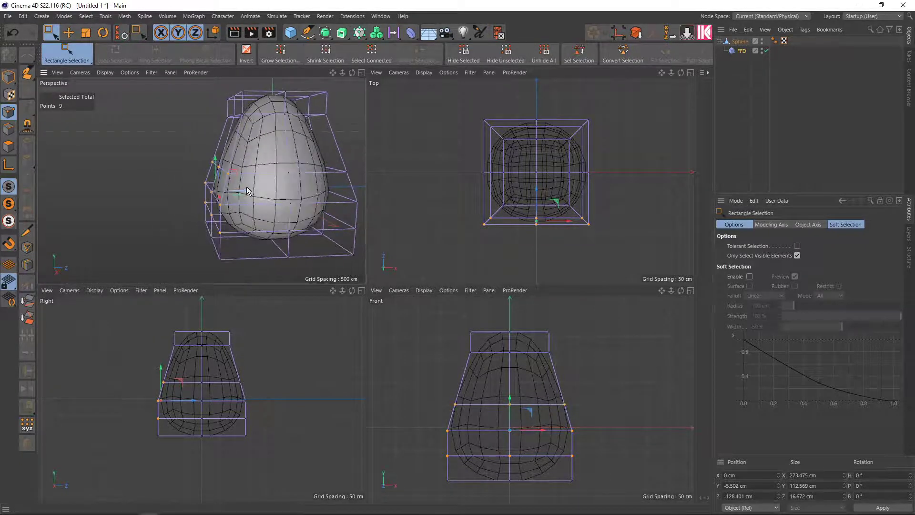
mouse_move(245, 194)
mouse_down()
mouse_move(261, 205)
mouse_move(316, 198)
mouse_move(280, 224)
mouse_move(205, 217)
mouse_move(233, 204)
mouse_move(231, 193)
mouse_move(222, 200)
mouse_move(284, 215)
mouse_move(359, 209)
mouse_move(276, 199)
mouse_move(290, 205)
mouse_up()
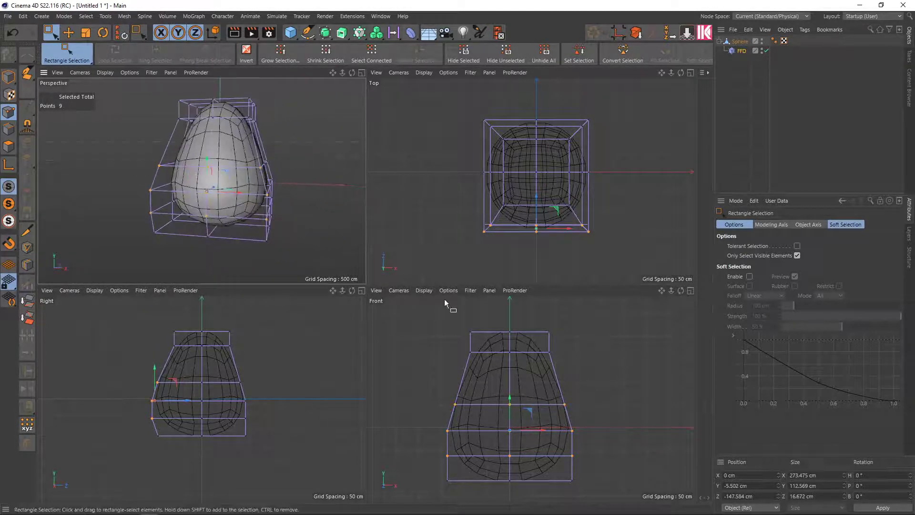
- Lower the three middle-row lattice points so the egg flares toward the bottom
drag(582, 419, 434, 386)
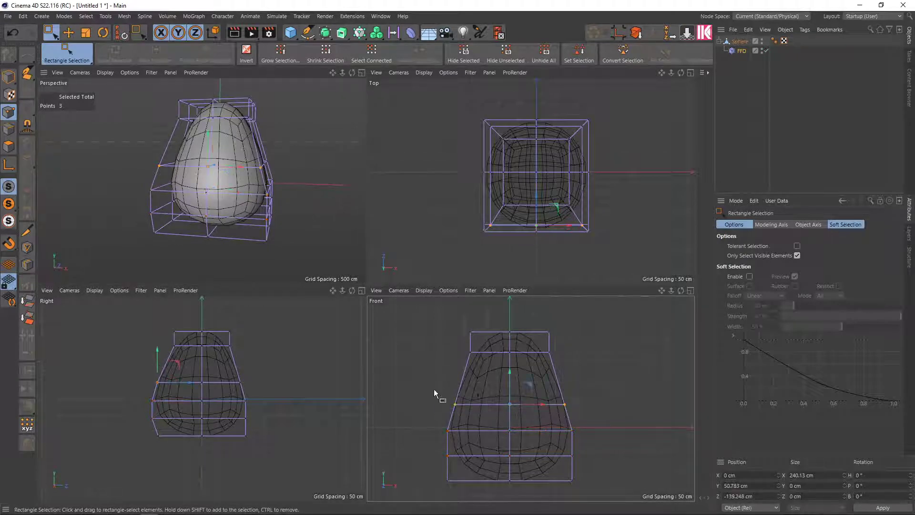
mouse_move(206, 139)
mouse_down()
mouse_move(202, 156)
mouse_move(125, 151)
mouse_up()
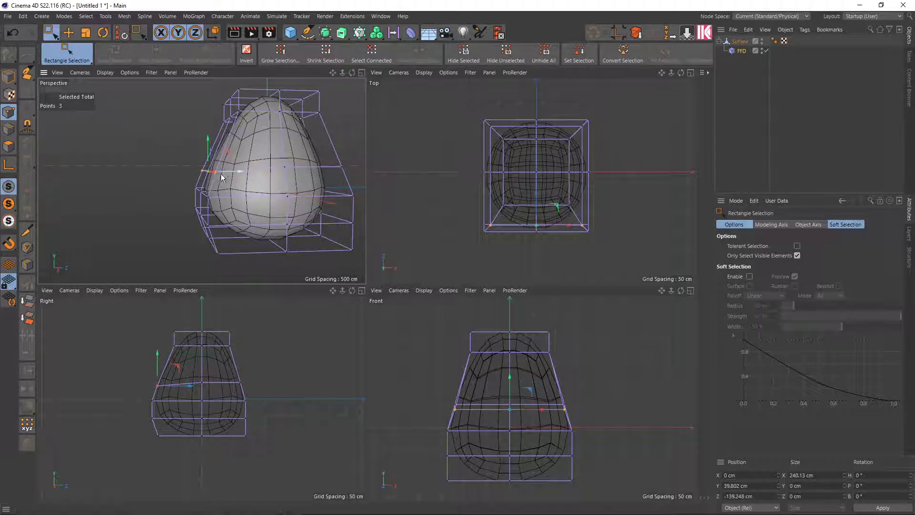
mouse_move(250, 183)
alt+mouse_down()
mouse_move(287, 175)
mouse_move(305, 192)
mouse_move(313, 187)
alt+mouse_up()
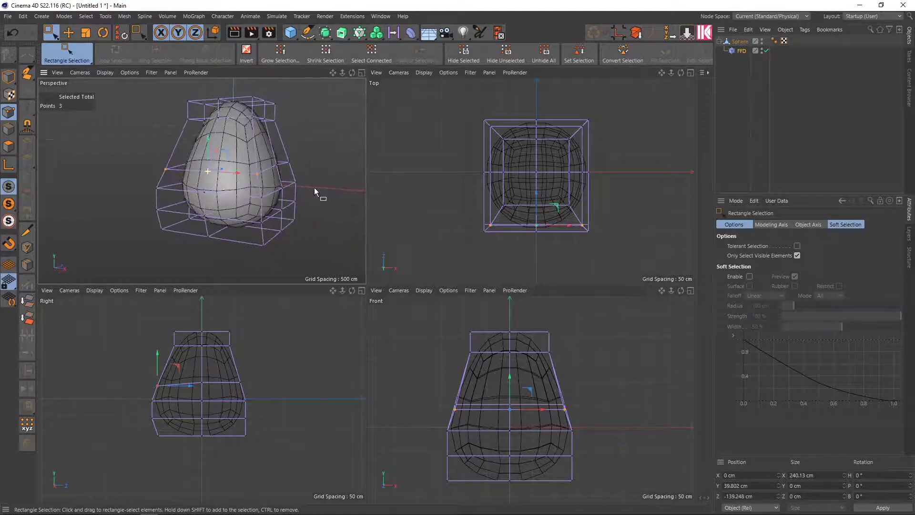
middle_click(316, 186)
mouse_move(439, 276)
alt+mouse_down()
mouse_move(396, 242)
mouse_move(494, 265)
mouse_move(409, 247)
alt+mouse_up()
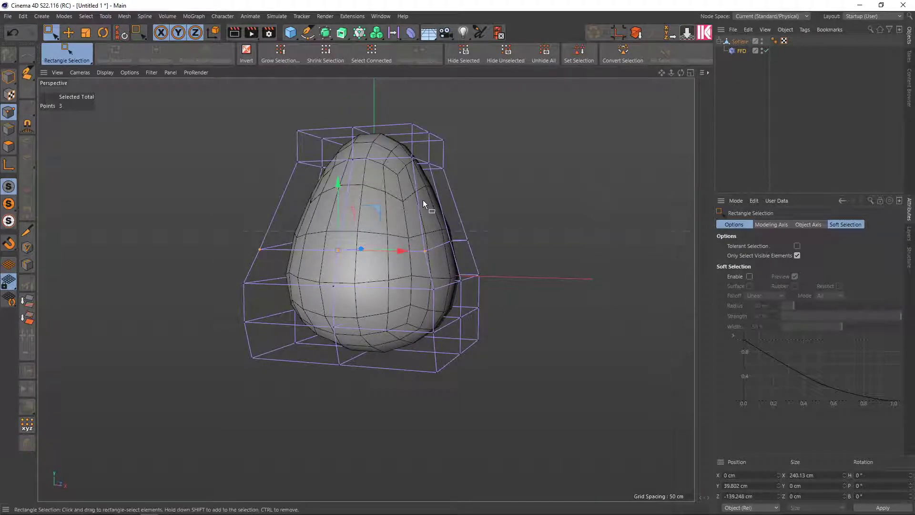
mouse_move(515, 188)
alt+mouse_down()
mouse_move(470, 204)
mouse_move(505, 201)
alt+mouse_up()
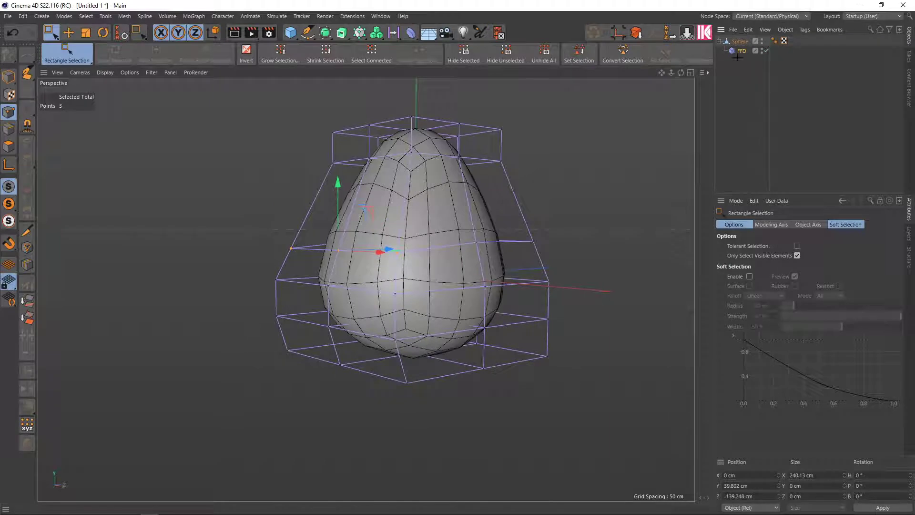
ctrl+click(726, 41)
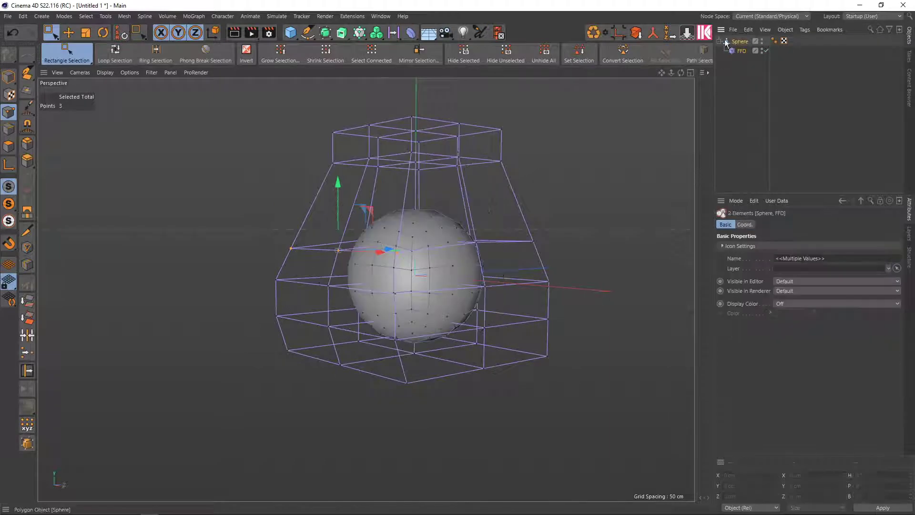
- Bake the FFD shape into the egg mesh and add a new FFD child with 4 Y grid points
click(651, 34)
mouse_move(504, 205)
alt+mouse_down()
mouse_move(575, 216)
mouse_move(456, 210)
mouse_move(487, 213)
alt+mouse_up()
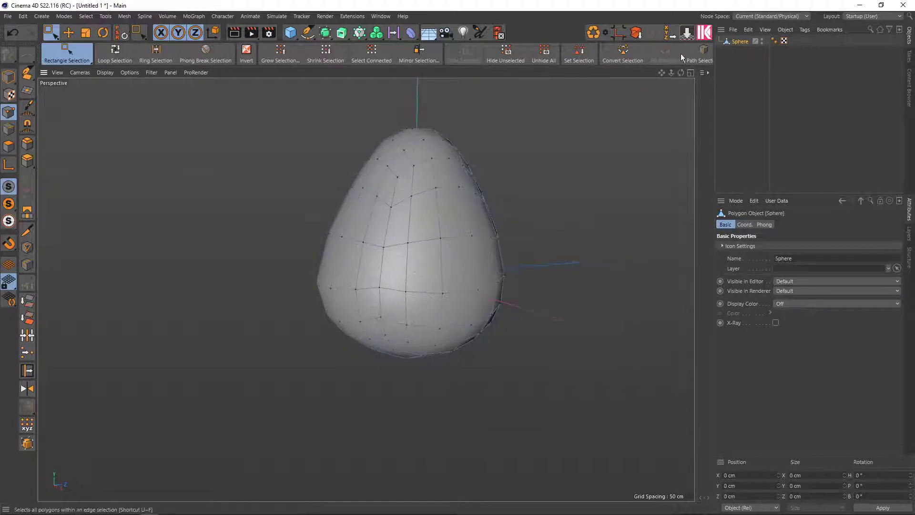
click(409, 33)
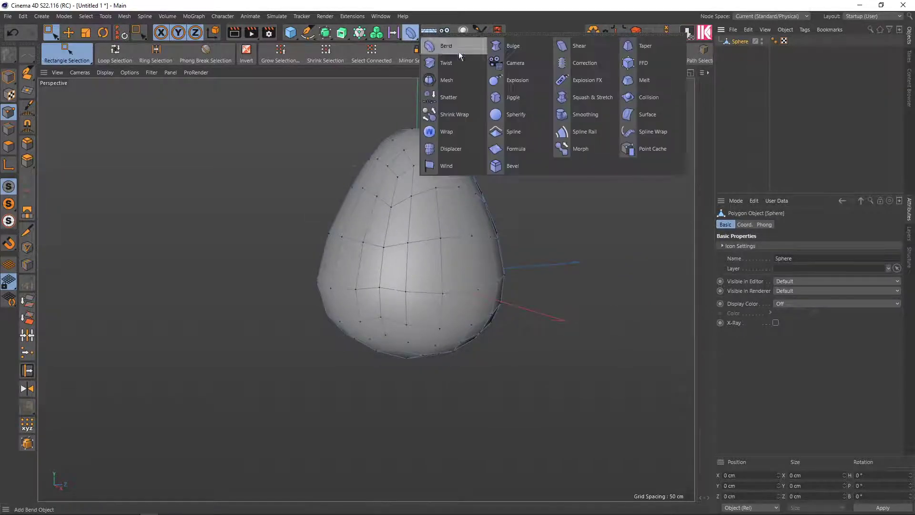
shift+click(636, 62)
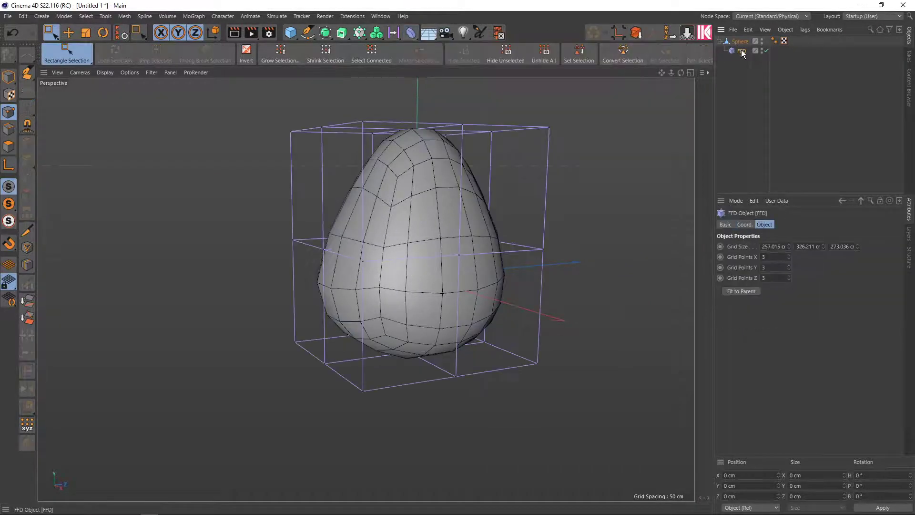
mouse_move(483, 256)
alt+mouse_down()
mouse_move(406, 247)
mouse_move(380, 262)
mouse_move(347, 256)
mouse_move(404, 258)
mouse_move(391, 250)
alt+mouse_up()
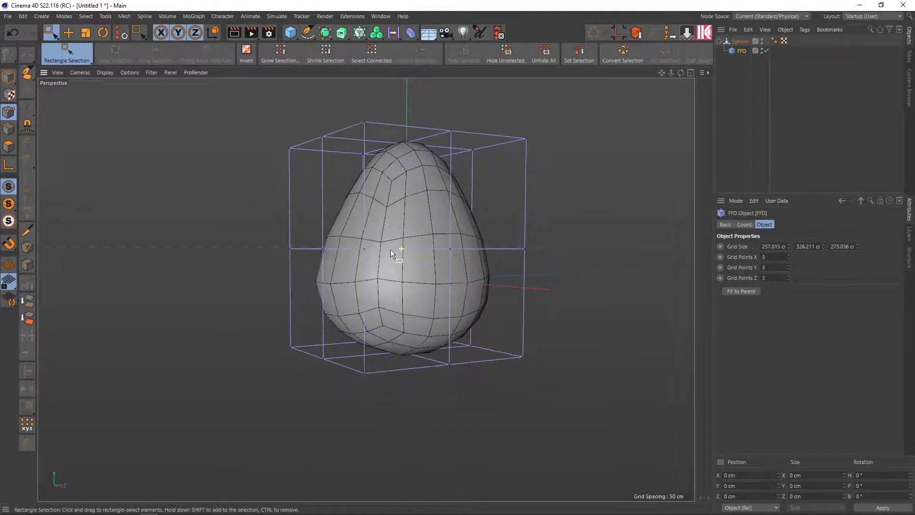
click(790, 264)
alt+drag(503, 270, 488, 271)
- Select and move rows of lattice points in the Front view, undoing the last move
middle_click(487, 271)
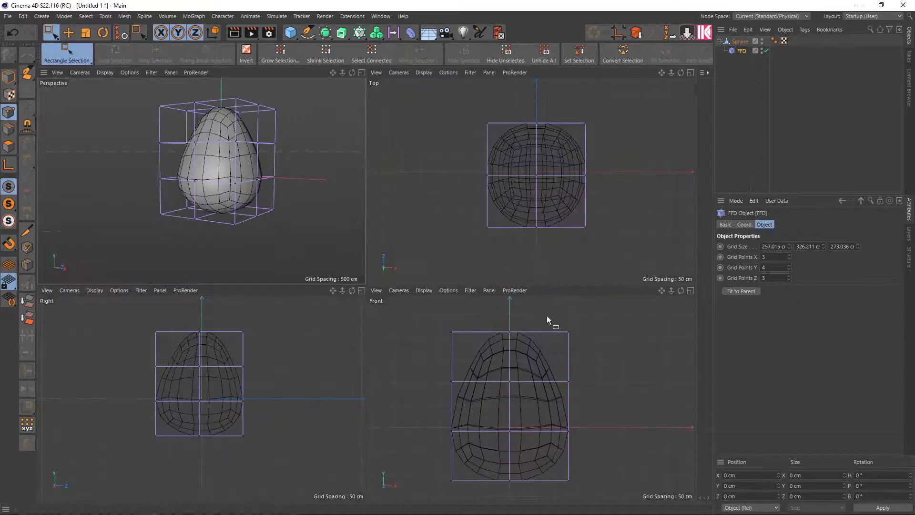
click(601, 393)
drag(602, 393, 401, 355)
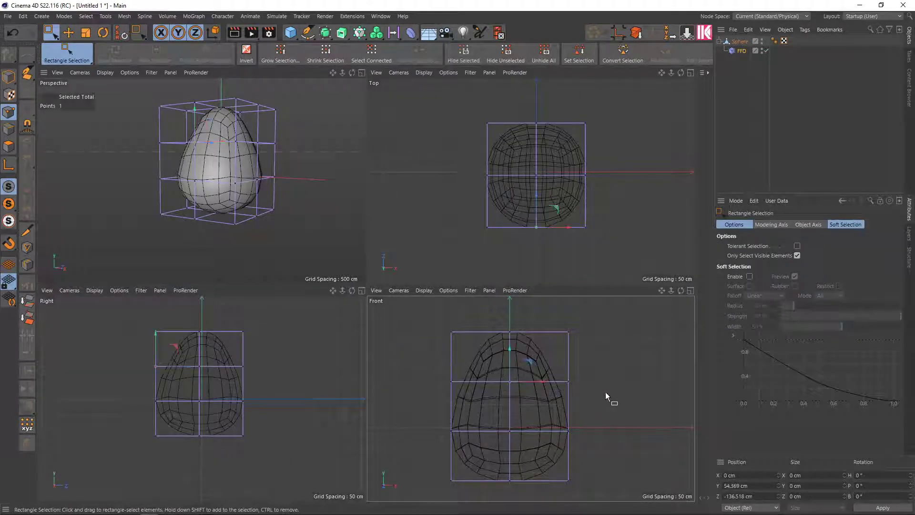
drag(599, 398, 373, 349)
mouse_move(286, 218)
alt+mouse_down()
mouse_move(180, 144)
mouse_move(150, 141)
mouse_move(252, 153)
mouse_move(208, 151)
mouse_move(232, 145)
mouse_move(233, 176)
mouse_move(250, 175)
alt+mouse_up()
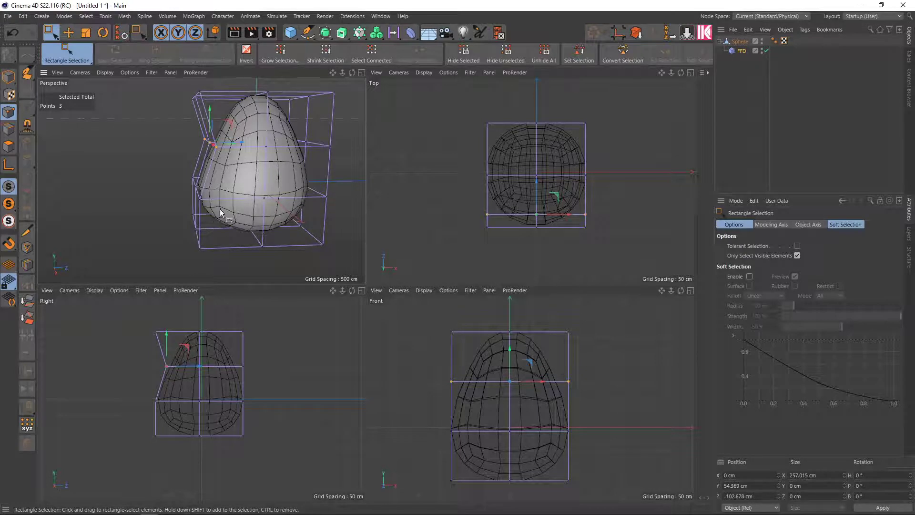
mouse_move(225, 220)
alt+mouse_down()
mouse_move(209, 181)
mouse_move(200, 193)
mouse_move(216, 182)
mouse_move(258, 187)
alt+mouse_up()
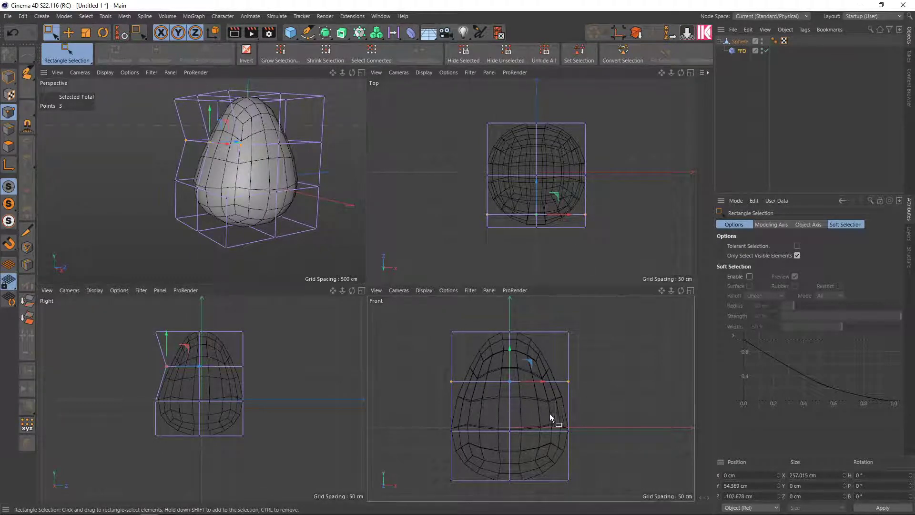
drag(624, 461, 395, 405)
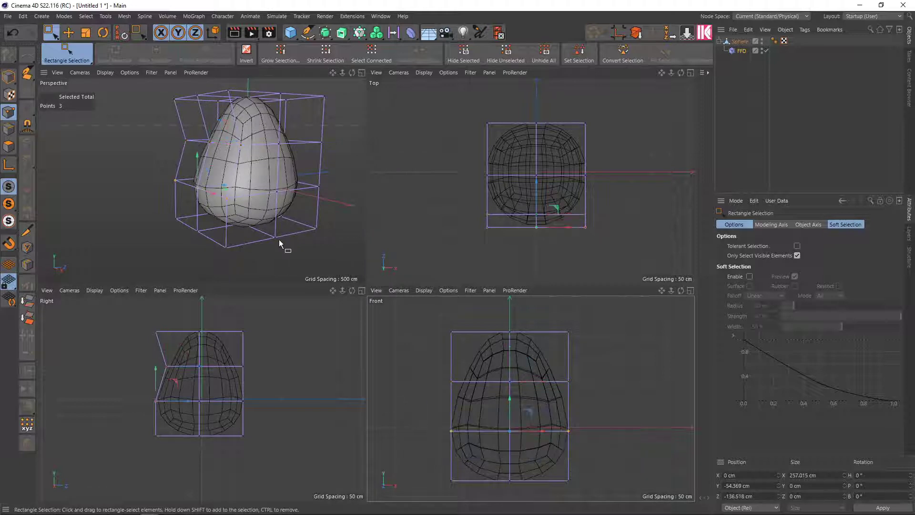
mouse_move(280, 241)
alt+mouse_down()
mouse_move(209, 227)
mouse_move(229, 194)
mouse_move(217, 191)
mouse_move(307, 224)
mouse_move(218, 207)
alt+mouse_up()
key(ctrl+z)
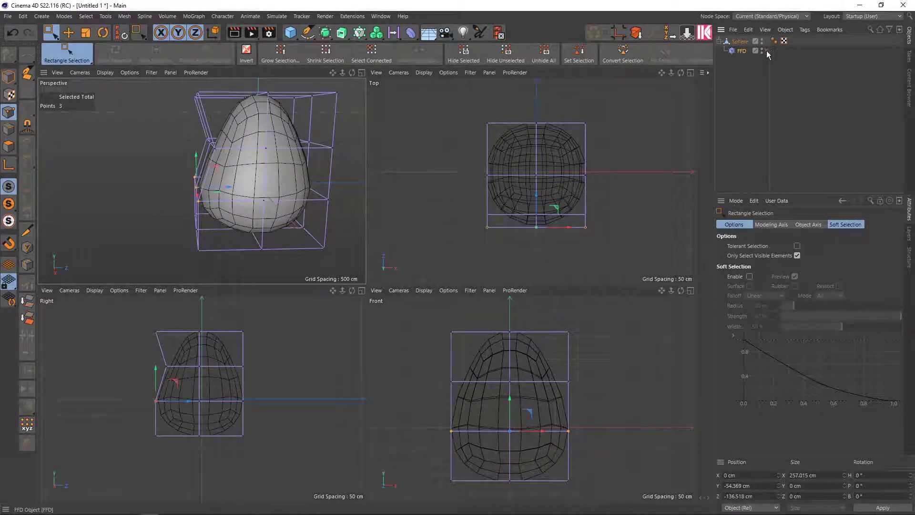
- Toggle the FFD deformer off and on to compare, then delete it
click(766, 50)
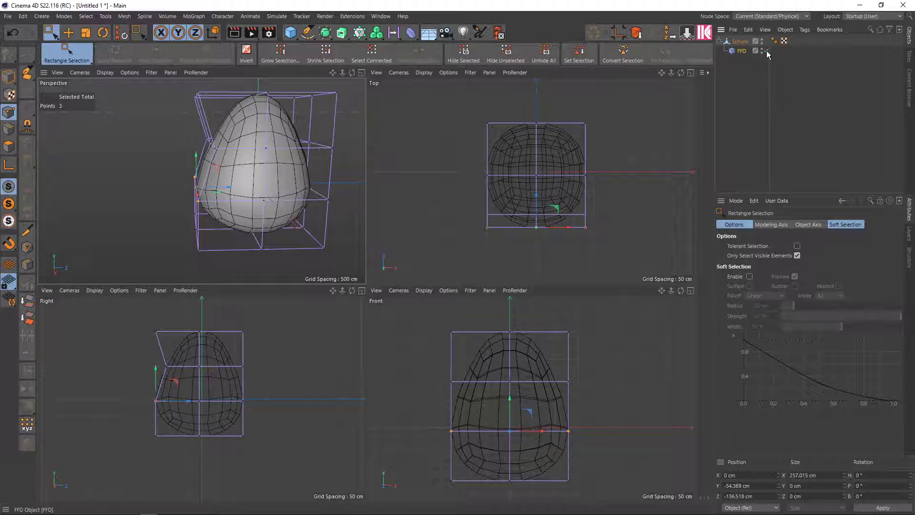
click(767, 51)
click(766, 51)
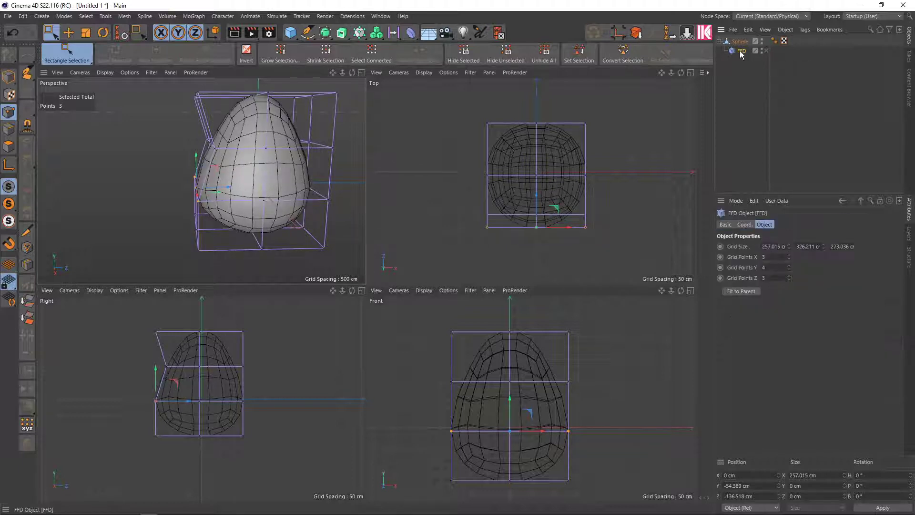
key(Delete)
- Select the Sphere object in Model mode with the Move tool and orbit around the egg
middle_click(305, 195)
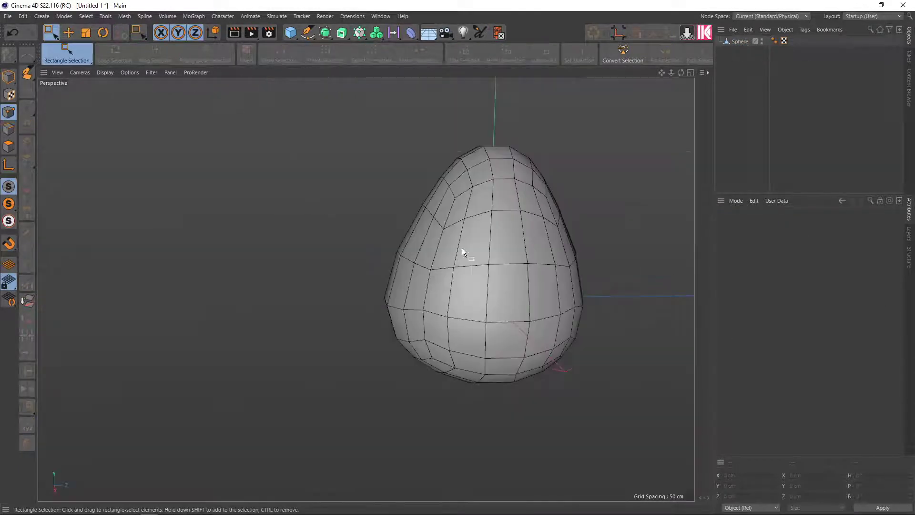
mouse_move(462, 247)
alt+mouse_down()
mouse_move(588, 250)
mouse_move(507, 229)
mouse_move(370, 215)
mouse_move(279, 227)
mouse_move(458, 207)
mouse_move(404, 203)
alt+mouse_up()
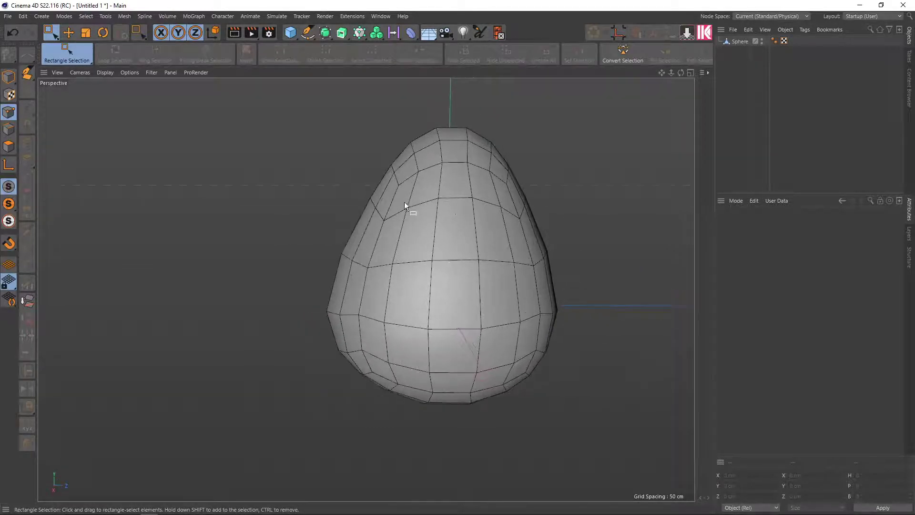
mouse_move(499, 204)
alt+mouse_down()
mouse_move(313, 217)
mouse_move(668, 223)
alt+mouse_up()
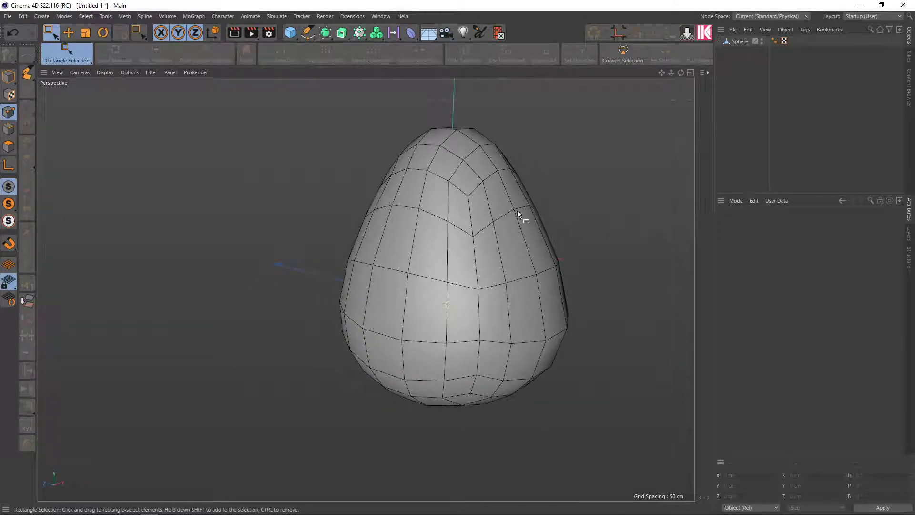
click(737, 42)
click(2, 78)
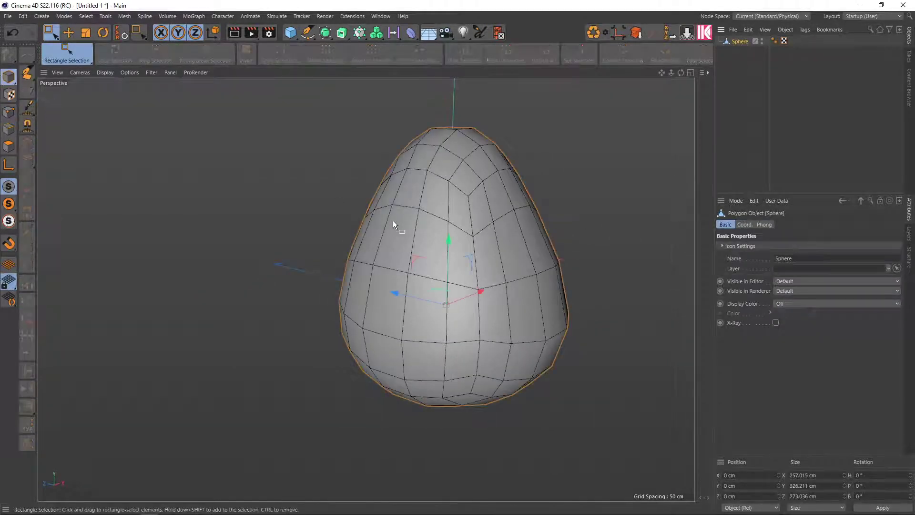
key(e)
alt+middle_drag(442, 262, 396, 226)
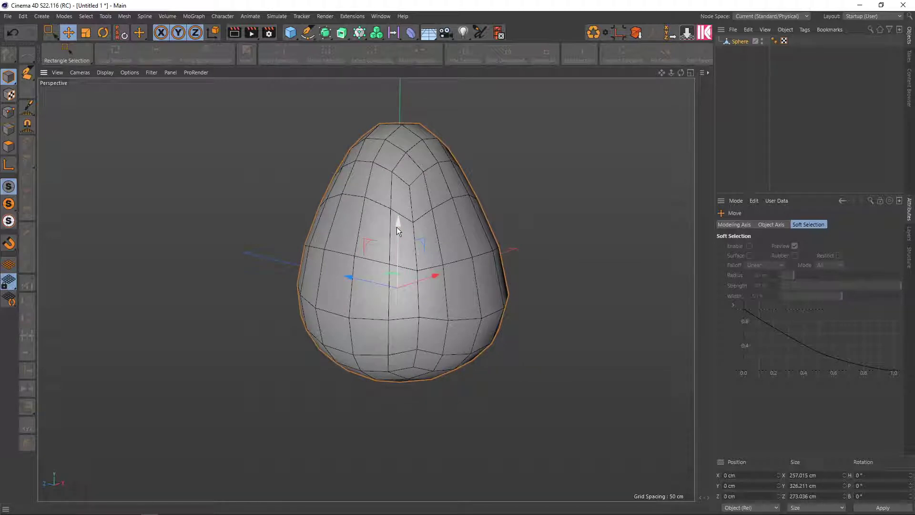
scroll(402, 264, up, 1)
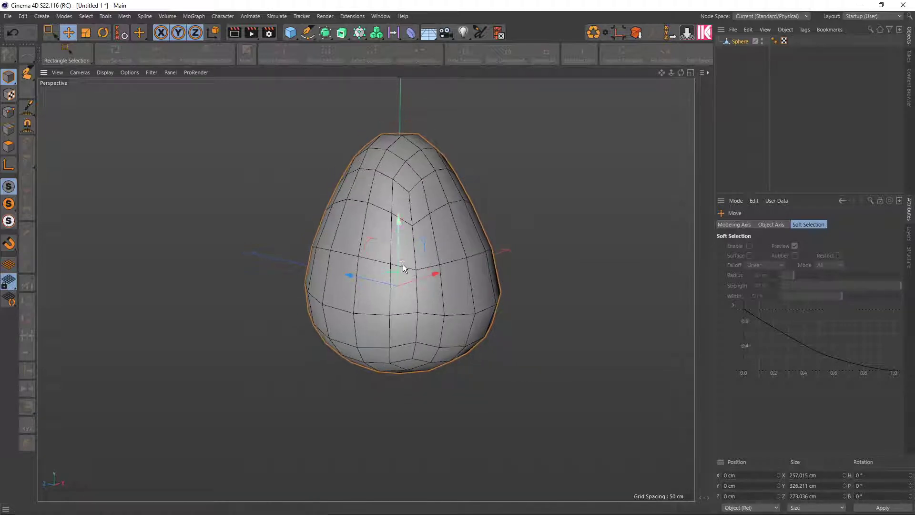
scroll(404, 264, up, 1)
mouse_move(421, 265)
alt+mouse_down()
mouse_move(453, 270)
mouse_move(360, 273)
mouse_move(343, 259)
mouse_move(313, 257)
mouse_move(308, 179)
mouse_move(302, 239)
mouse_move(313, 266)
mouse_move(333, 266)
alt+mouse_up()
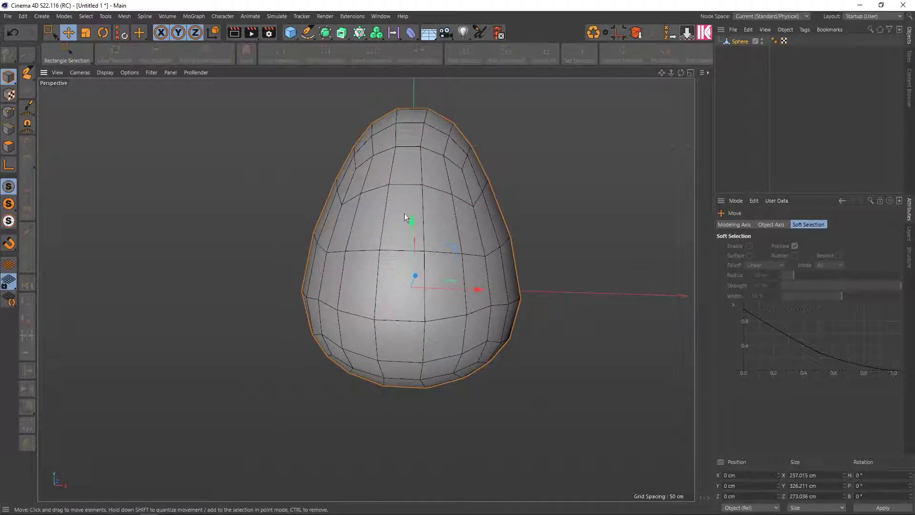
alt+drag(405, 199, 372, 193)
- Ring-select the edges down the egg's front and connect them into a new centre edge loop
click(7, 130)
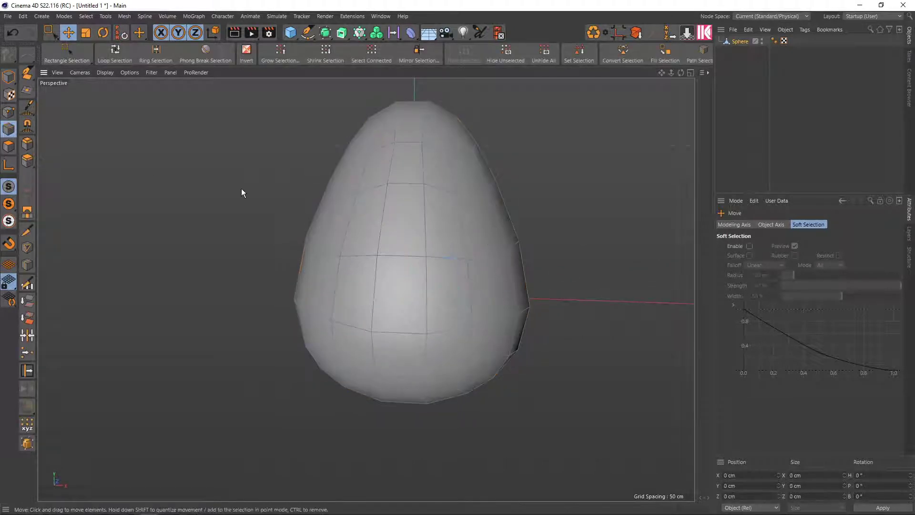
click(155, 53)
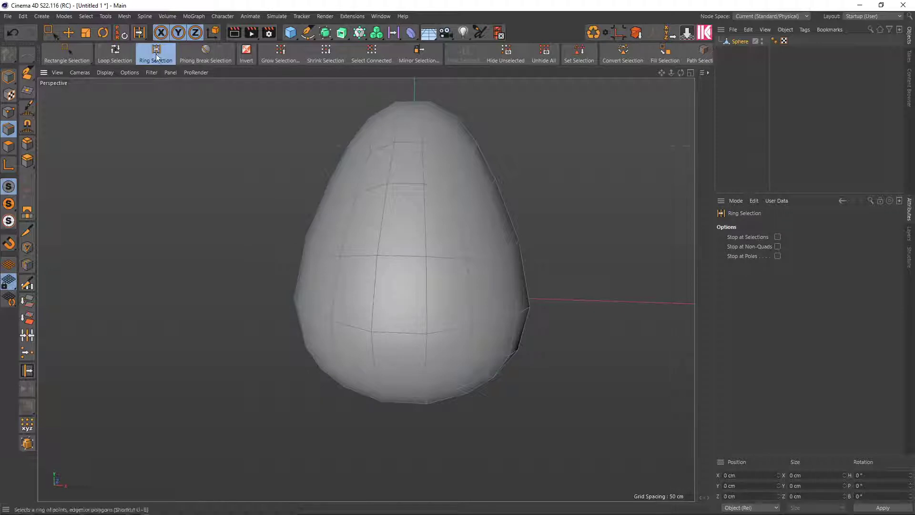
click(404, 187)
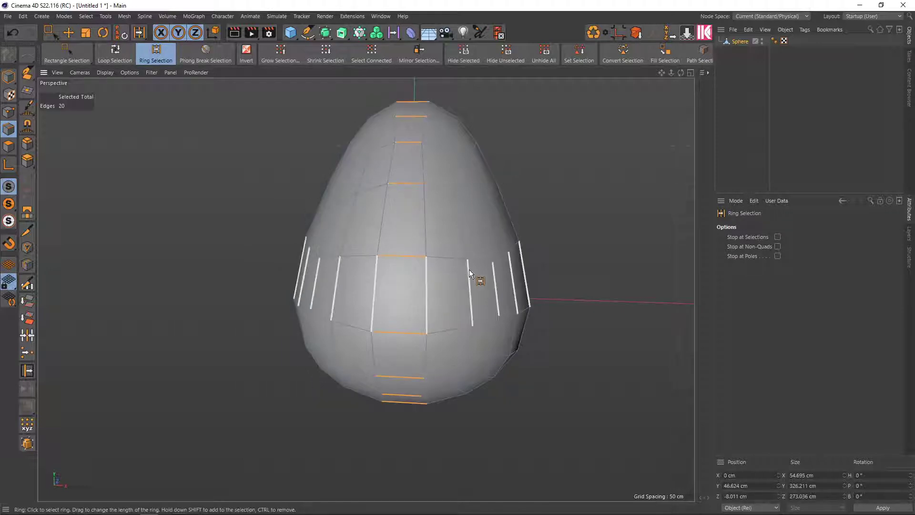
mouse_move(573, 247)
alt+mouse_down()
mouse_move(547, 207)
mouse_move(599, 241)
mouse_move(566, 242)
alt+mouse_up()
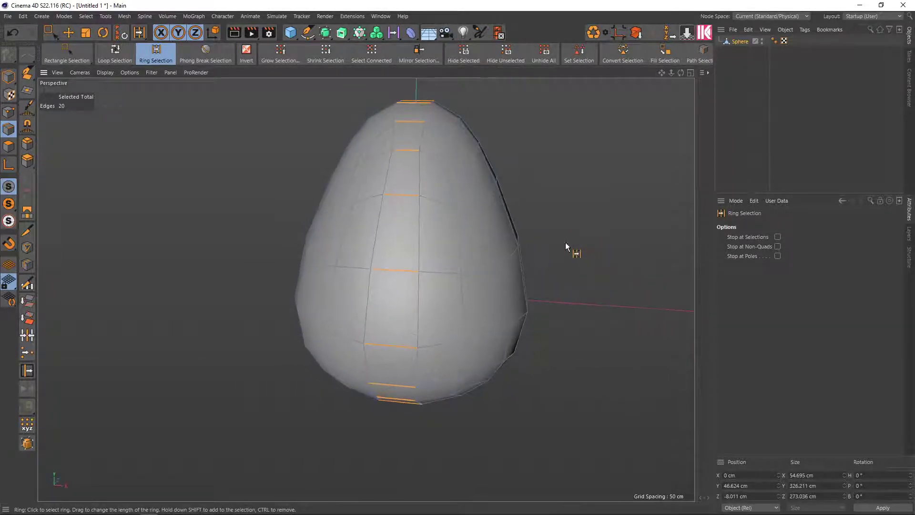
alt+drag(410, 191, 396, 208)
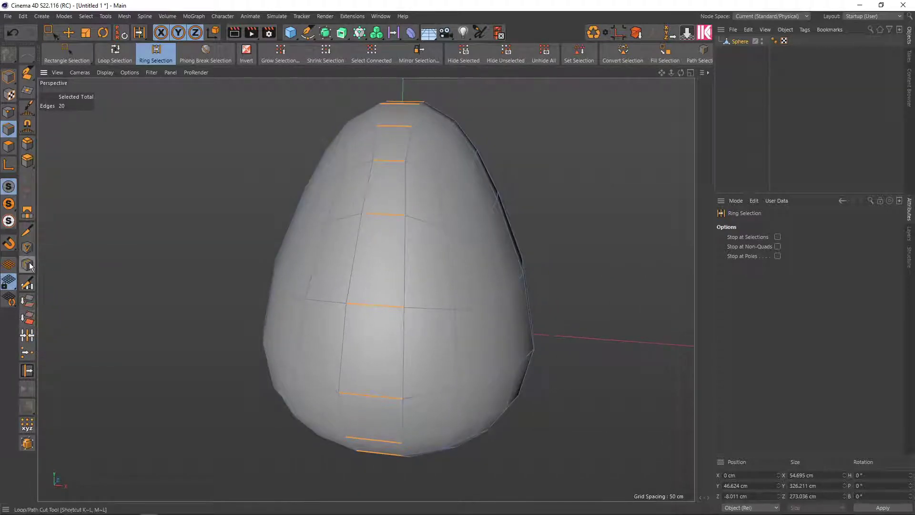
click(30, 307)
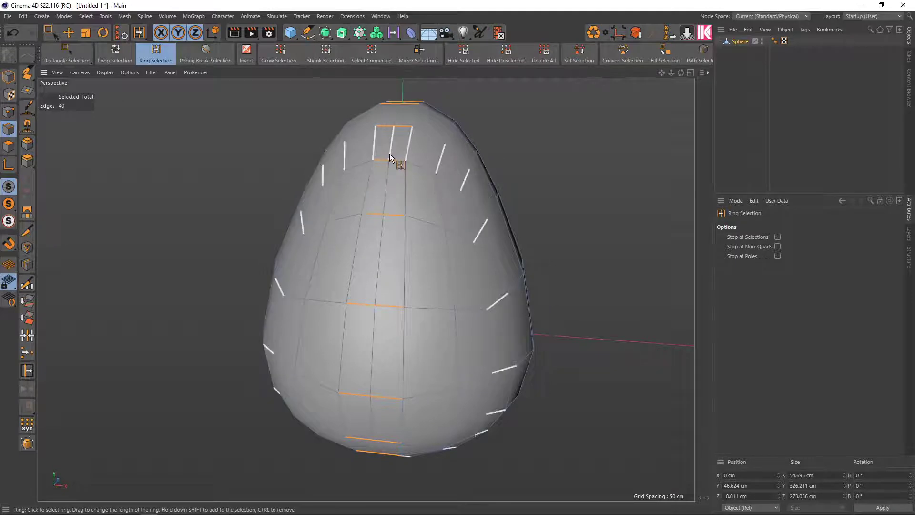
- Loop-select the new vertical centre loop and view it from the front in four views
key(u)
key(l)
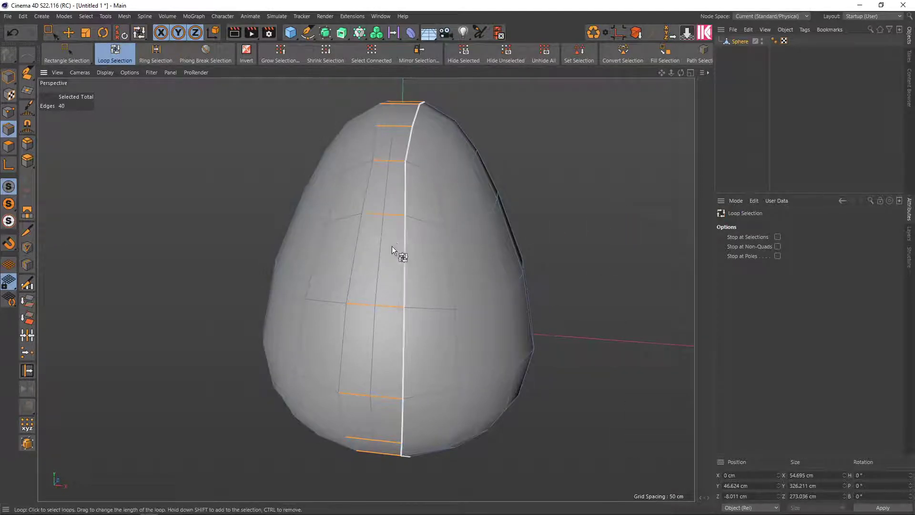
click(382, 247)
mouse_move(616, 212)
alt+mouse_down()
mouse_move(512, 202)
mouse_move(520, 170)
mouse_move(509, 174)
mouse_move(510, 210)
mouse_move(516, 143)
mouse_move(513, 193)
alt+mouse_up()
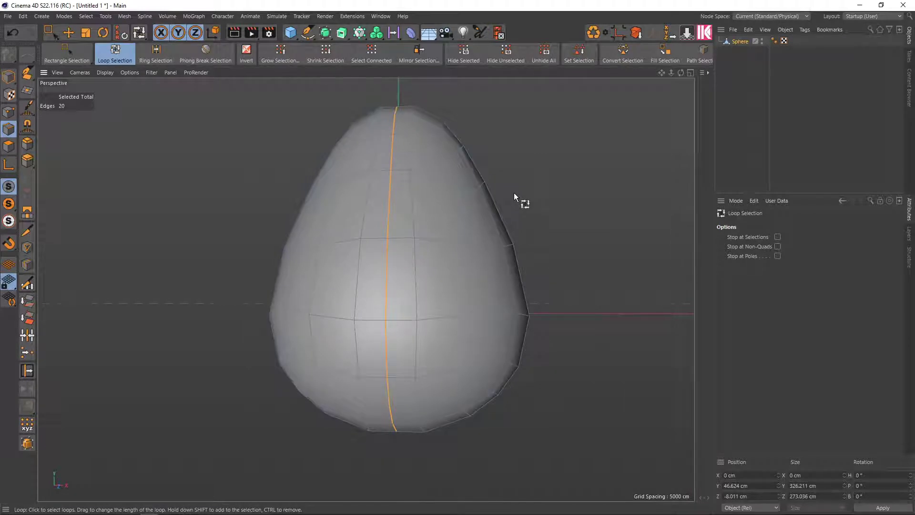
scroll(514, 193, down, 2)
mouse_move(513, 193)
alt+mouse_down()
mouse_move(520, 229)
mouse_move(500, 187)
mouse_move(512, 184)
mouse_move(485, 286)
mouse_move(477, 256)
mouse_move(504, 293)
mouse_move(488, 337)
mouse_move(463, 366)
mouse_move(448, 345)
mouse_move(508, 339)
mouse_move(476, 348)
mouse_move(493, 353)
alt+mouse_up()
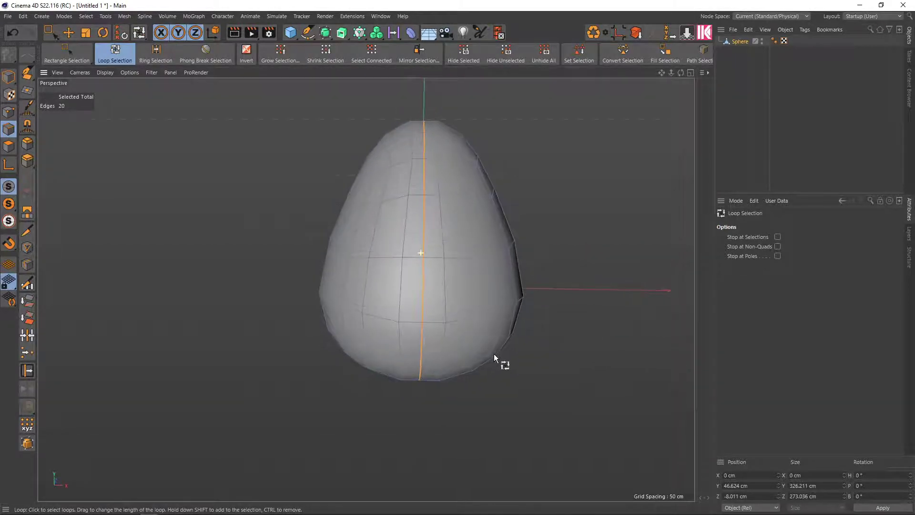
middle_click(494, 353)
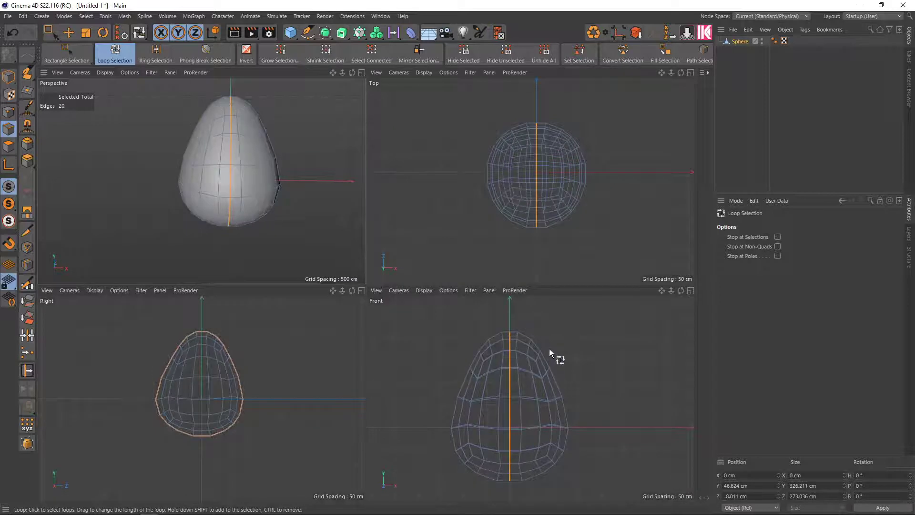
- Box-select the egg's left-half polygons, including hidden ones, and delete them
key(0)
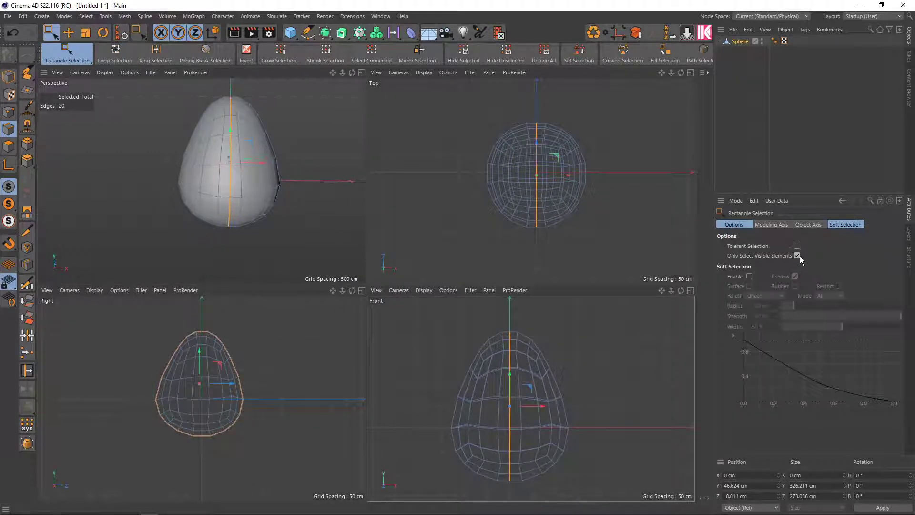
click(797, 256)
click(9, 147)
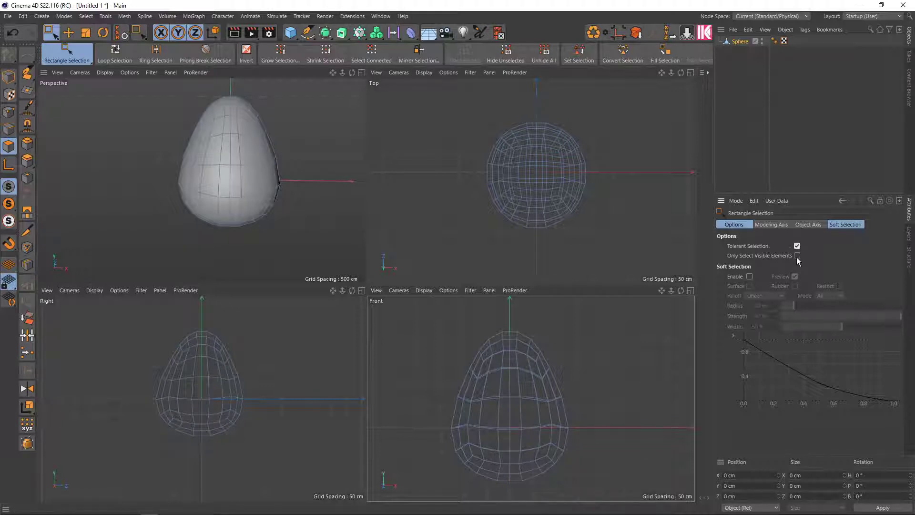
drag(438, 310, 507, 496)
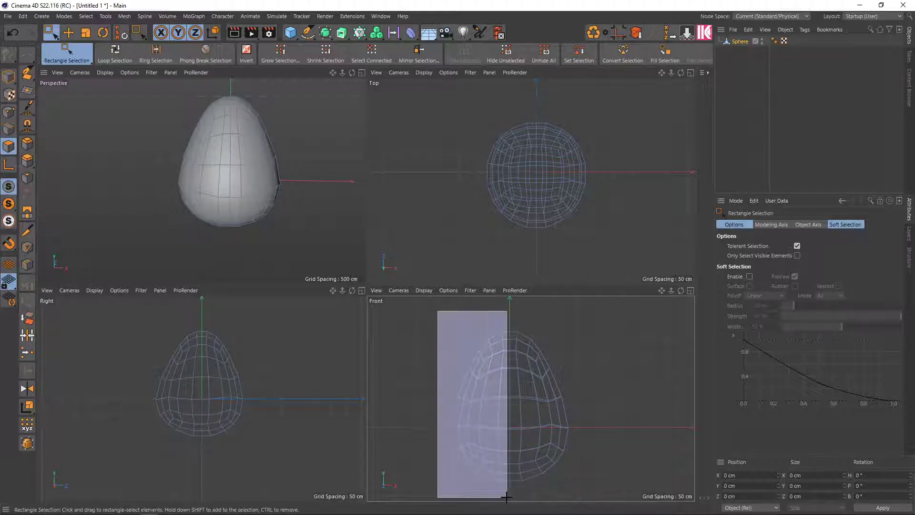
key(Delete)
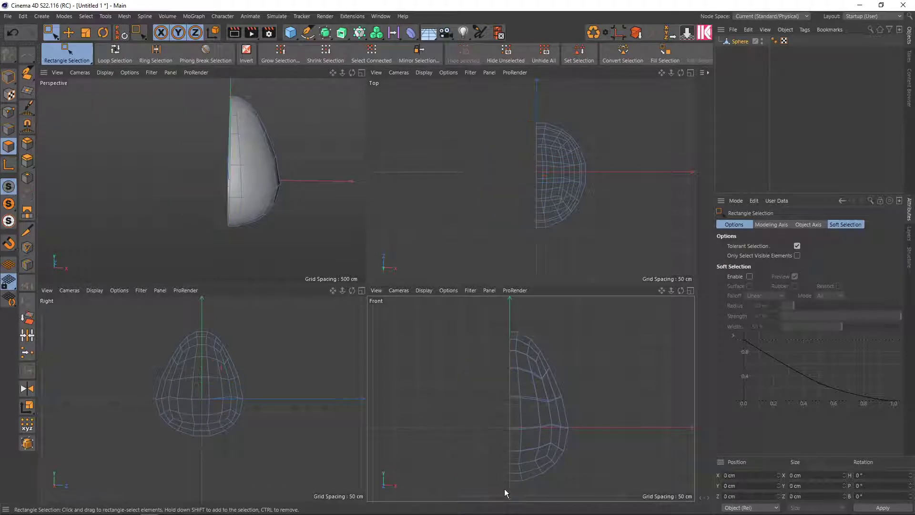
- Inspect the half egg's flat cut side and bring up the quai vat.PNG reference image
alt+drag(256, 191, 257, 216)
middle_click(257, 216)
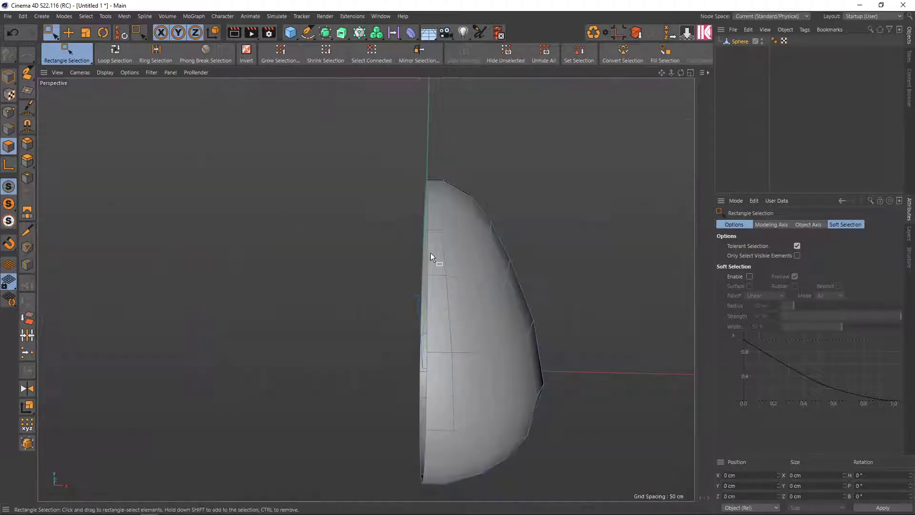
mouse_move(403, 201)
alt+mouse_down()
mouse_move(490, 200)
mouse_move(462, 176)
mouse_move(403, 204)
alt+mouse_up()
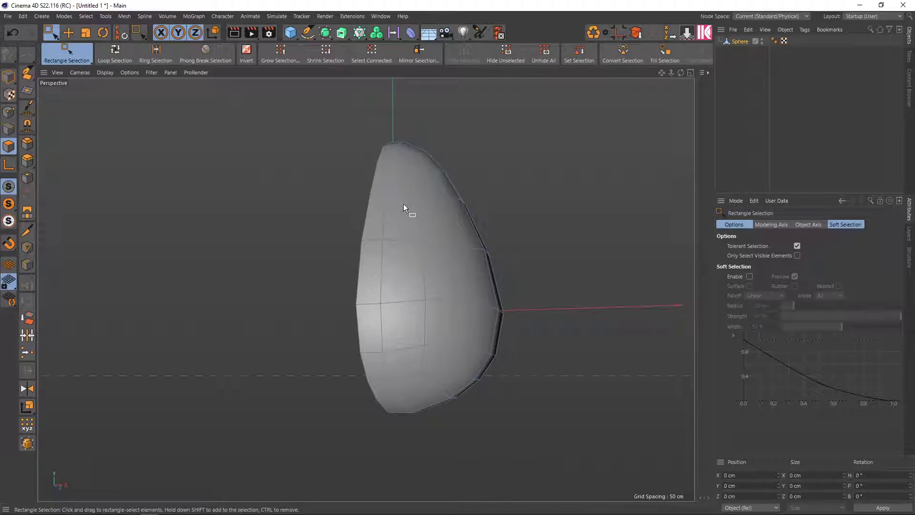
mouse_move(430, 196)
alt+mouse_down()
mouse_move(483, 254)
mouse_move(458, 250)
alt+mouse_up()
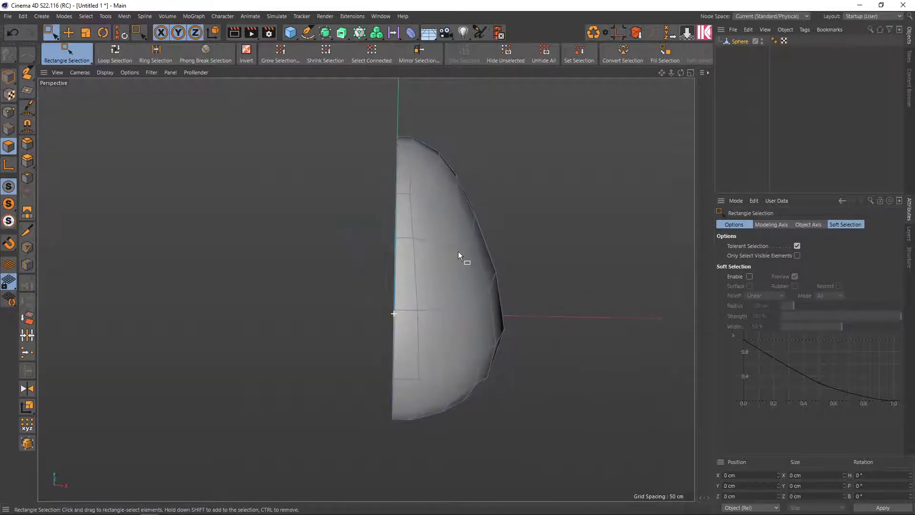
key(9)
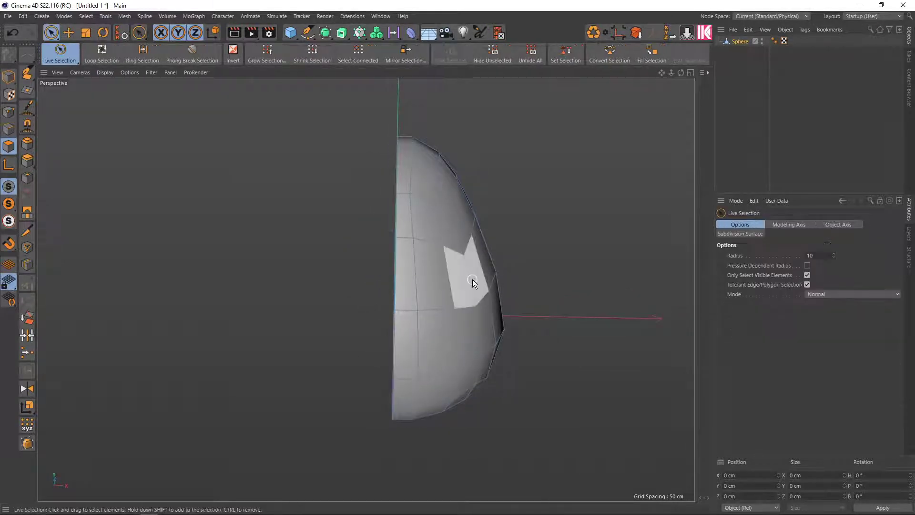
mouse_move(573, 270)
alt+mouse_down()
mouse_move(525, 271)
mouse_move(541, 294)
mouse_move(540, 211)
mouse_move(529, 317)
alt+mouse_up()
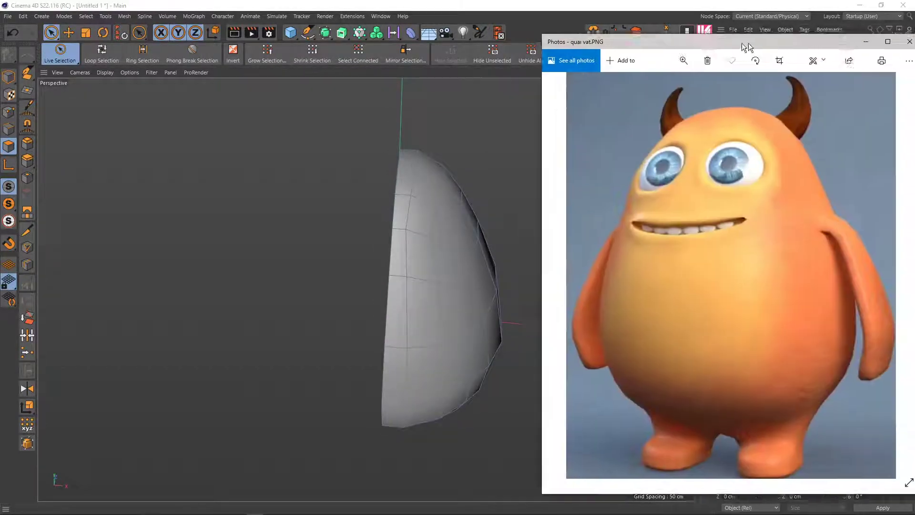
drag(746, 42, 659, 19)
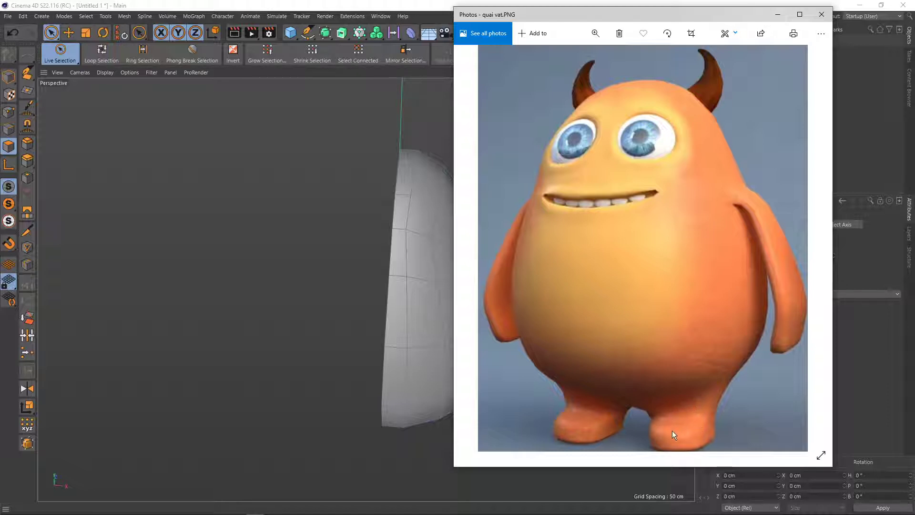
key(alt+F4)
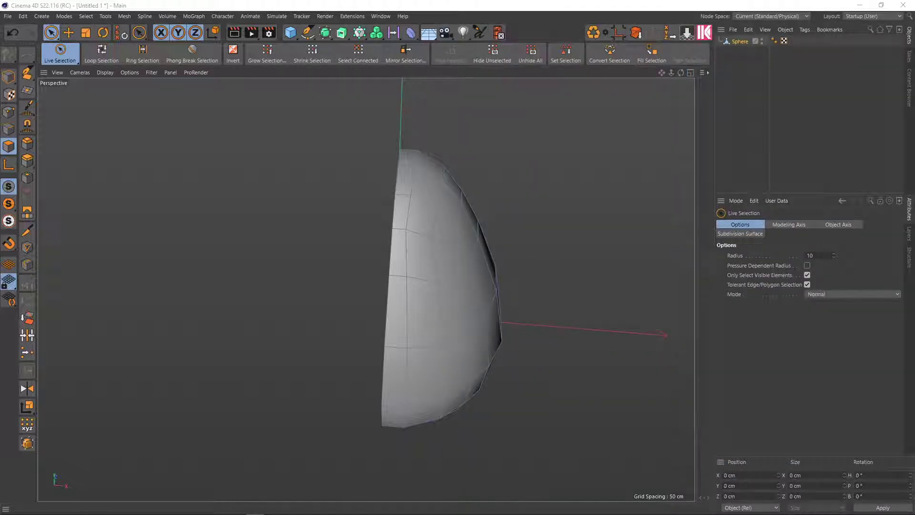
- Inspect the half egg, return to the four-view layout and clear the polygon selection
mouse_move(492, 329)
alt+mouse_down()
mouse_move(487, 337)
mouse_move(484, 224)
mouse_move(493, 197)
alt+mouse_up()
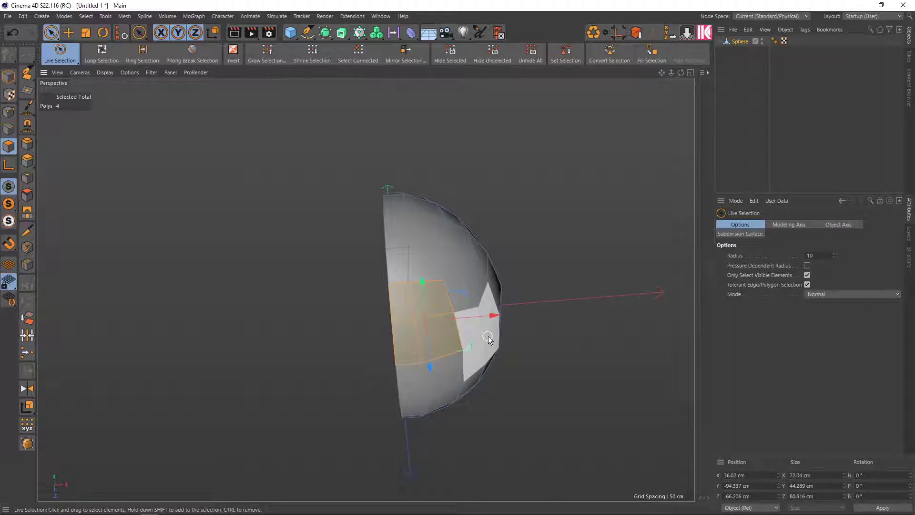
mouse_move(489, 339)
alt+mouse_down()
mouse_move(508, 353)
mouse_move(499, 392)
mouse_move(478, 265)
mouse_move(404, 247)
mouse_move(345, 251)
mouse_move(303, 232)
mouse_move(339, 289)
alt+mouse_up()
middle_click(425, 303)
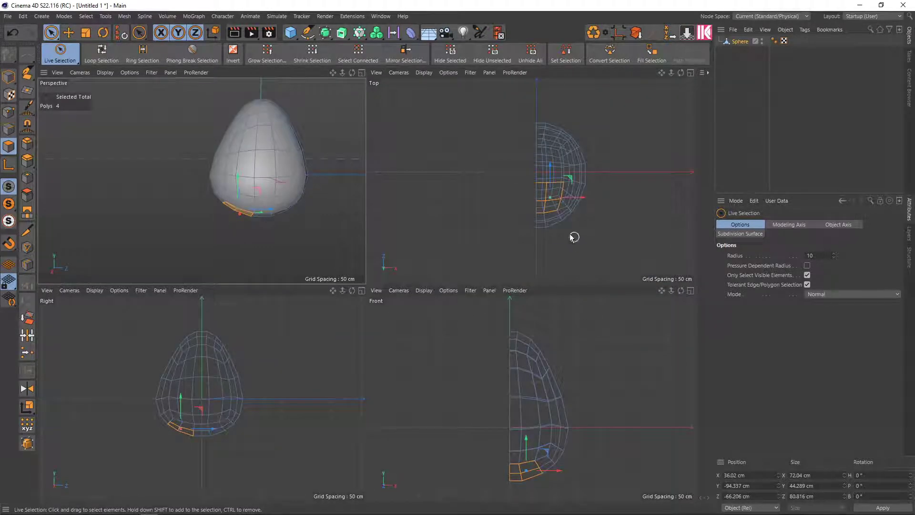
click(638, 201)
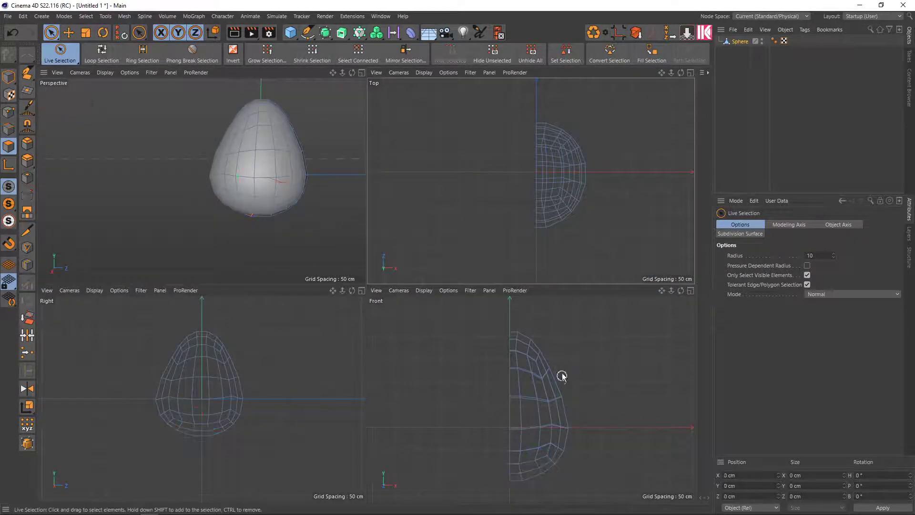
scroll(285, 403, up, 2)
scroll(272, 399, up, 2)
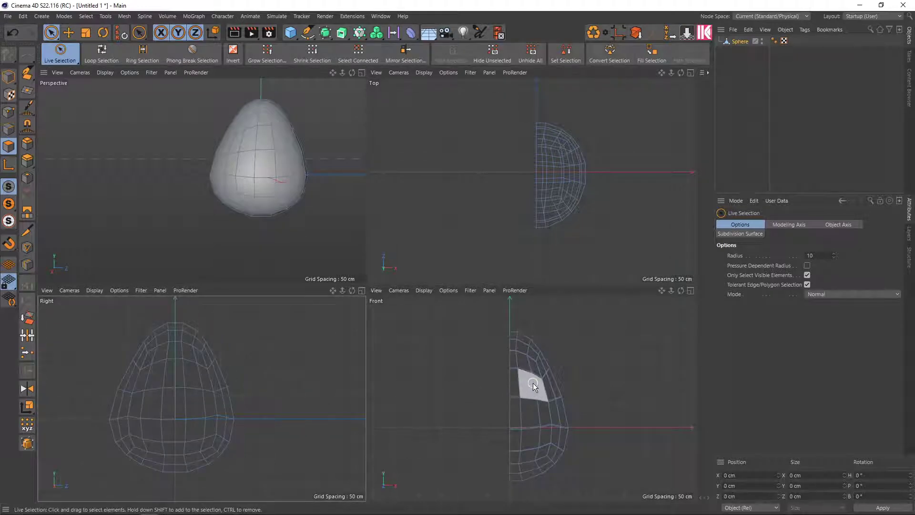
scroll(552, 236, up, 1)
scroll(543, 233, up, 1)
scroll(536, 238, up, 1)
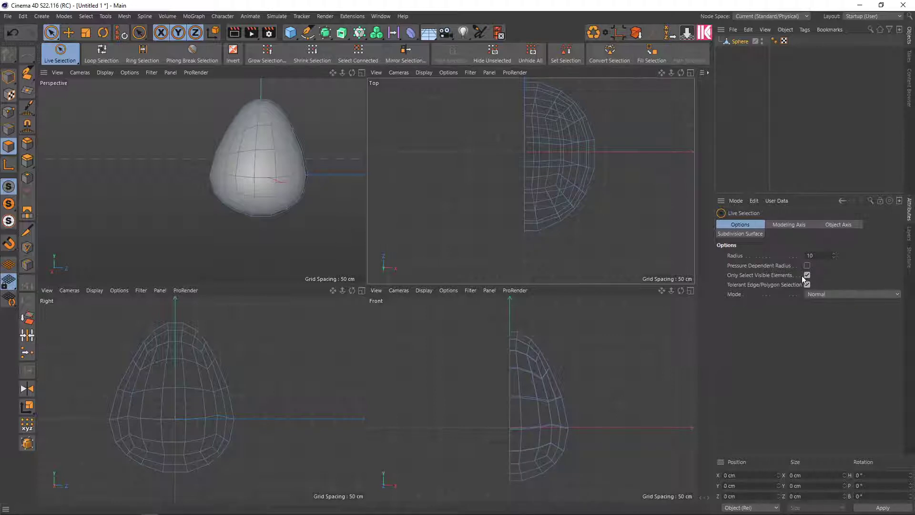
- Select three polygons along the egg's bottom, Ctrl-clicking away the extra outer ones
click(532, 478)
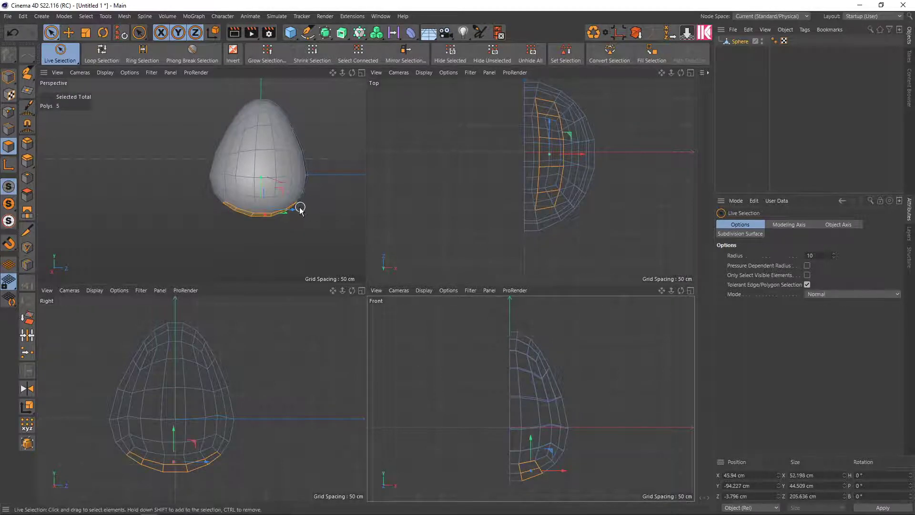
mouse_move(298, 204)
alt+mouse_down()
mouse_move(322, 213)
mouse_move(304, 236)
mouse_move(276, 233)
alt+mouse_up()
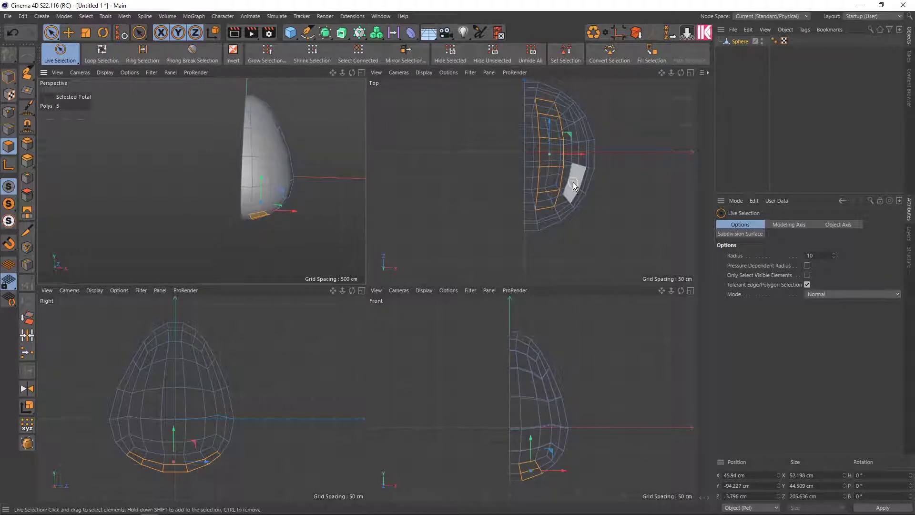
ctrl+click(577, 108)
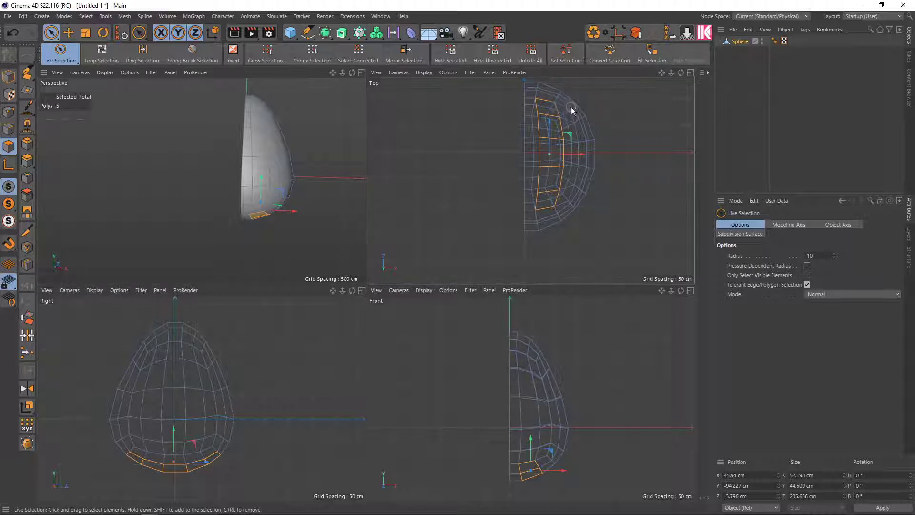
ctrl+click(560, 198)
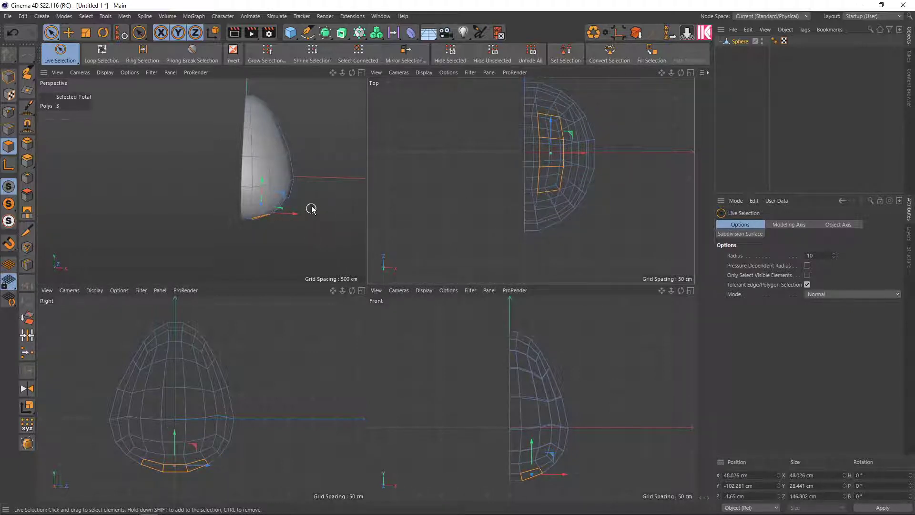
mouse_move(311, 209)
alt+mouse_down()
mouse_move(253, 101)
mouse_move(314, 93)
mouse_move(310, 133)
mouse_move(317, 84)
mouse_move(292, 131)
mouse_move(285, 105)
mouse_move(262, 210)
alt+mouse_up()
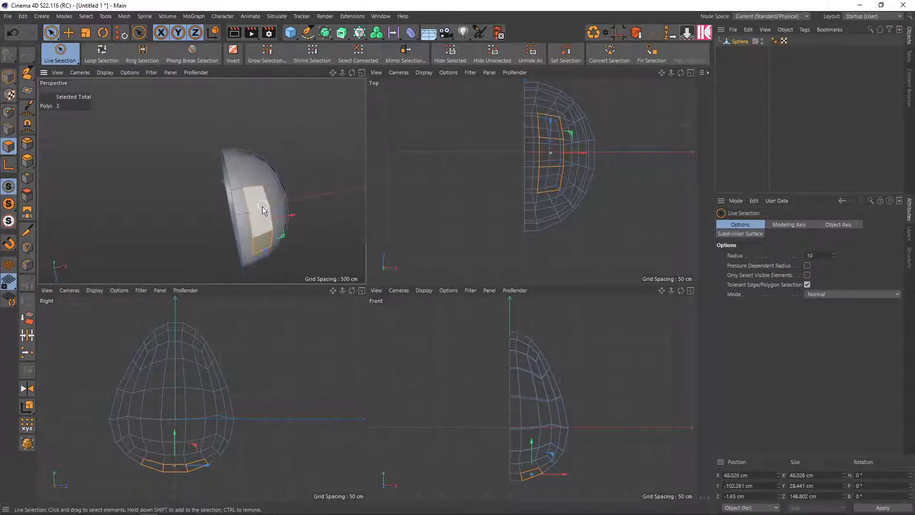
- Maximize the Perspective view and paint more lower-front faces into the leg selection
middle_click(262, 207)
mouse_move(322, 221)
alt+mouse_down()
mouse_move(324, 194)
mouse_move(383, 207)
mouse_move(407, 233)
alt+mouse_up()
shift+drag(450, 302, 423, 316)
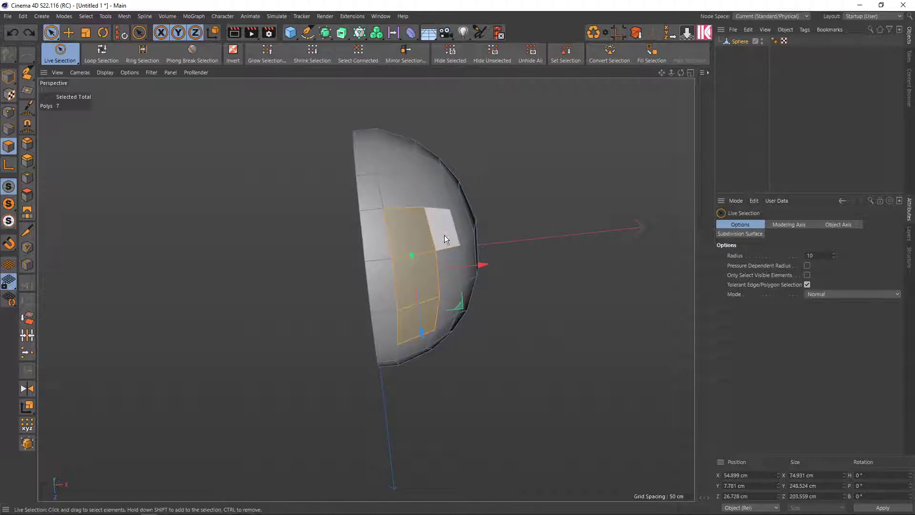
mouse_move(444, 235)
shift+mouse_down()
mouse_move(448, 270)
mouse_move(428, 312)
mouse_move(442, 256)
mouse_move(393, 270)
mouse_move(489, 287)
mouse_move(477, 311)
mouse_move(506, 321)
mouse_move(516, 356)
mouse_move(407, 388)
shift+mouse_up()
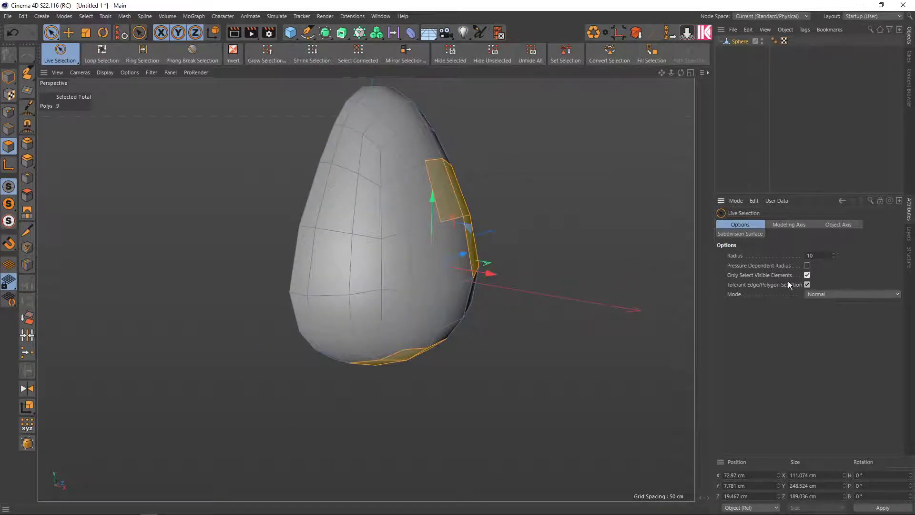
mouse_move(686, 288)
alt+mouse_down()
mouse_move(597, 292)
mouse_move(562, 260)
alt+mouse_up()
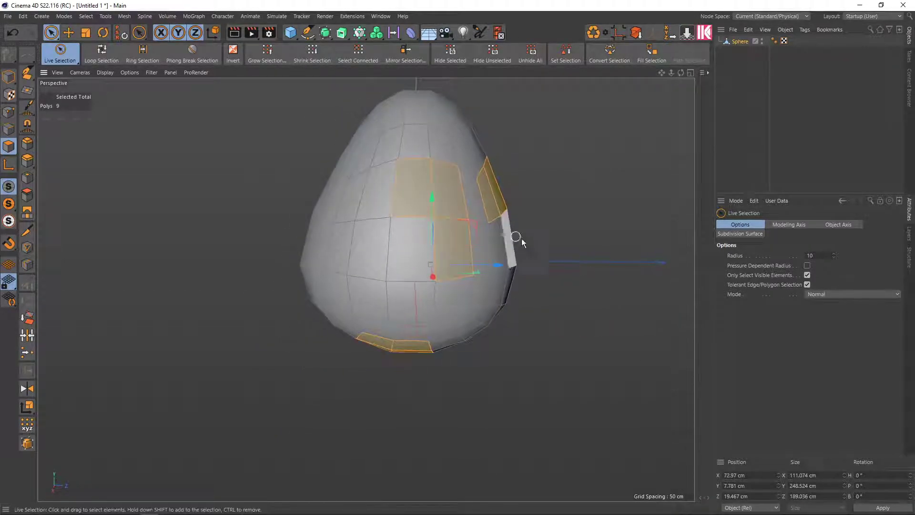
- Trim extras with Rectangle Selection, then add the left column to reach six faces
key(0)
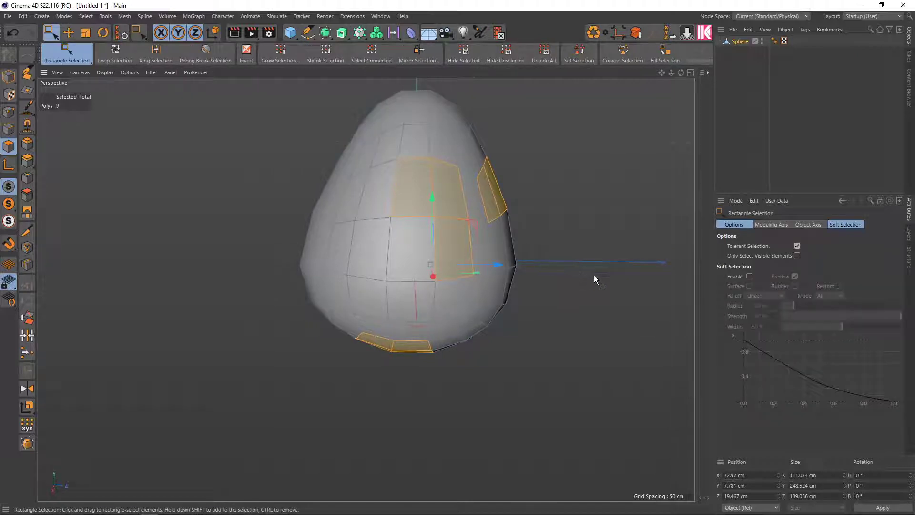
ctrl+drag(593, 276, 301, 133)
mouse_move(420, 208)
alt+mouse_down()
mouse_move(511, 216)
mouse_move(576, 163)
mouse_move(381, 285)
mouse_move(492, 246)
mouse_move(561, 189)
mouse_move(562, 212)
mouse_move(424, 242)
alt+mouse_up()
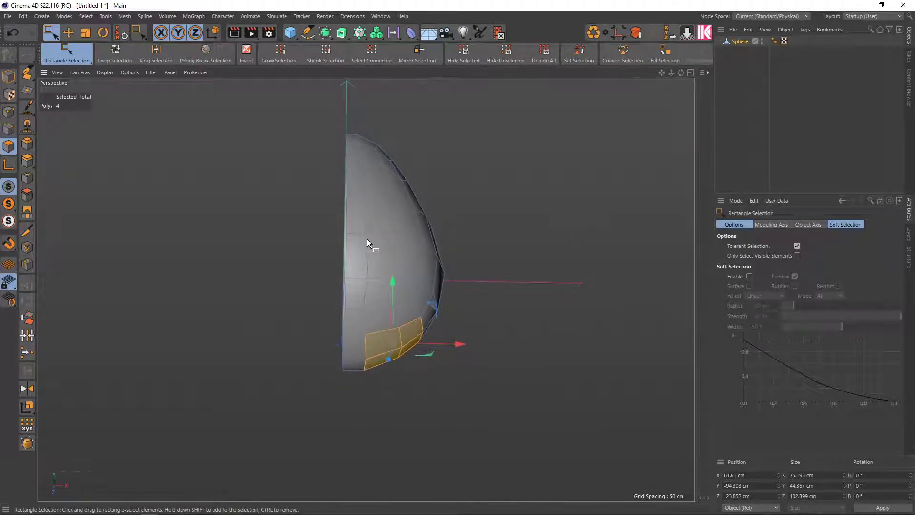
mouse_move(367, 240)
alt+mouse_down()
mouse_move(355, 204)
mouse_move(358, 261)
mouse_move(347, 166)
mouse_move(336, 185)
mouse_move(373, 170)
mouse_move(355, 177)
alt+mouse_up()
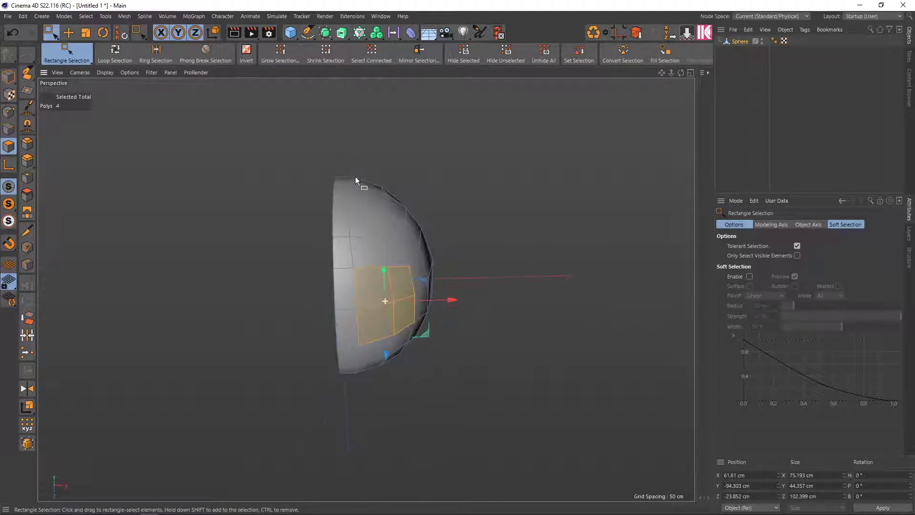
key(9)
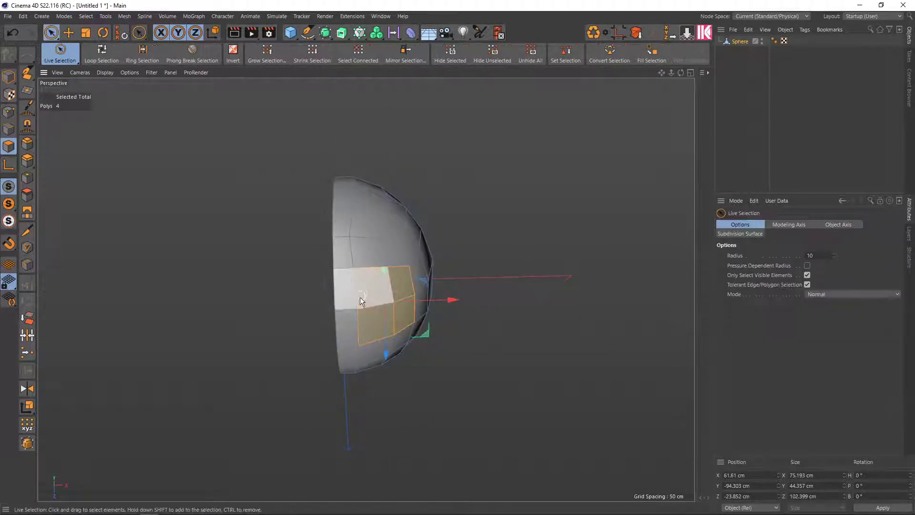
shift+drag(351, 298, 351, 322)
alt+drag(430, 308, 422, 315)
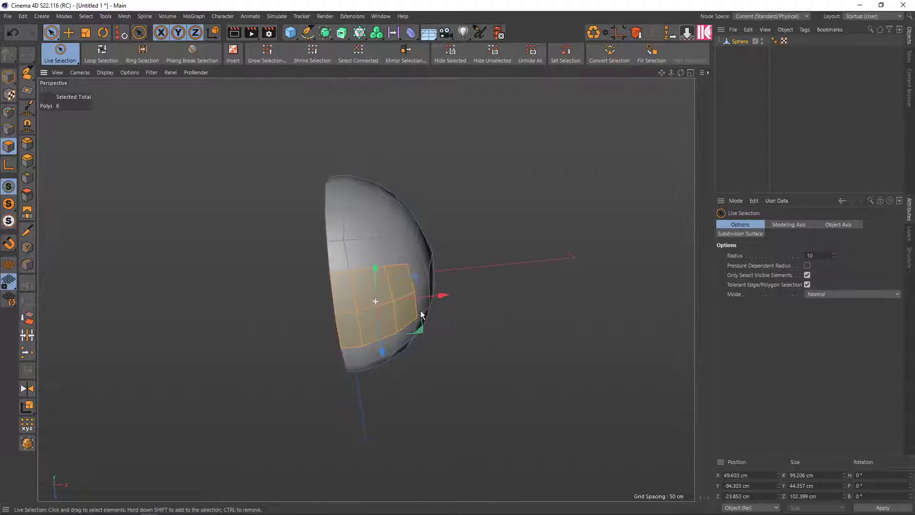
- Inset the six selected faces with Extrude Inner by about 13.3 cm
key(i)
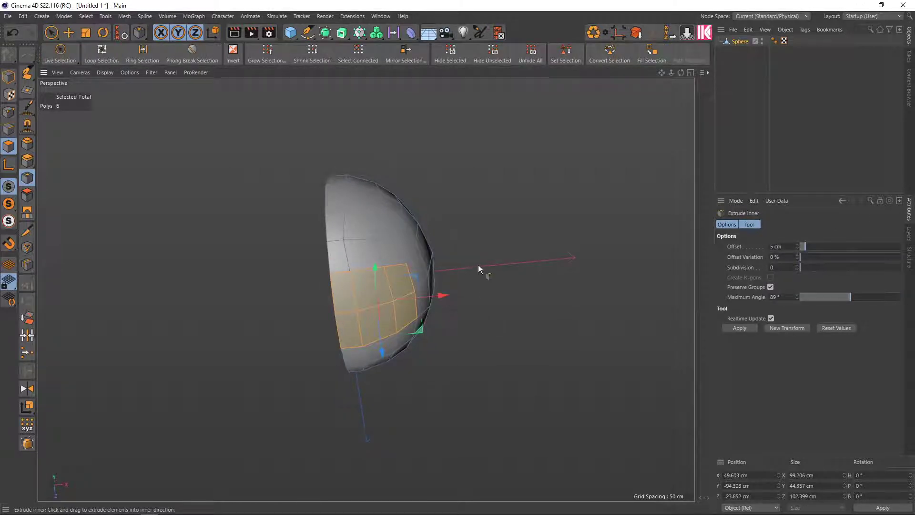
mouse_move(478, 265)
alt+mouse_down()
mouse_move(522, 249)
mouse_move(421, 299)
alt+mouse_up()
scroll(405, 280, up, 3)
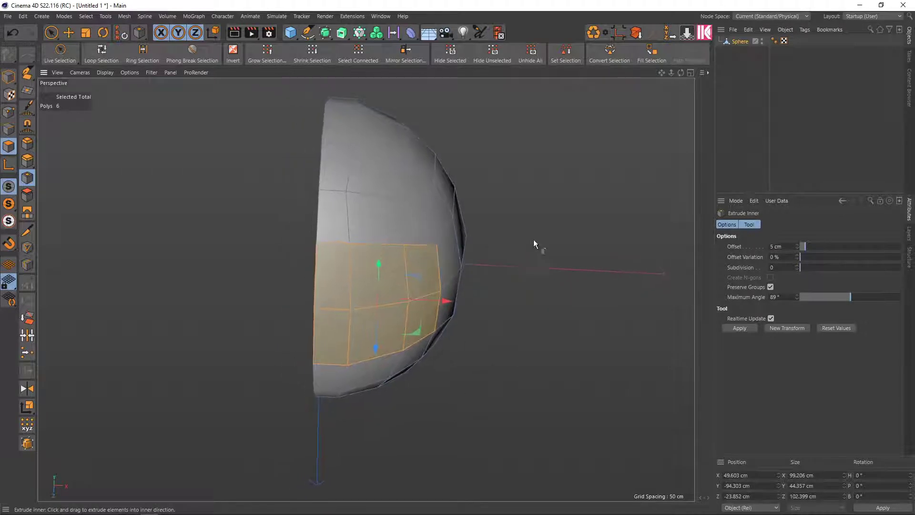
drag(657, 273, 663, 273)
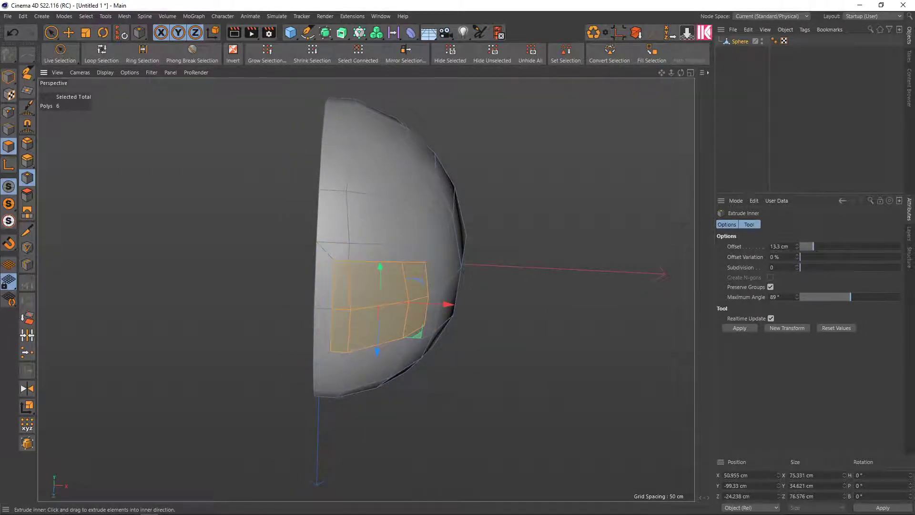
- Extrude the inset faces downward into a short leg stub, redoing it after one undo
mouse_move(400, 304)
alt+mouse_down()
mouse_move(393, 399)
mouse_move(422, 296)
mouse_move(415, 281)
mouse_move(405, 293)
mouse_move(404, 333)
mouse_move(425, 276)
mouse_move(401, 413)
mouse_move(408, 350)
mouse_move(398, 410)
mouse_move(384, 337)
mouse_move(390, 292)
alt+mouse_up()
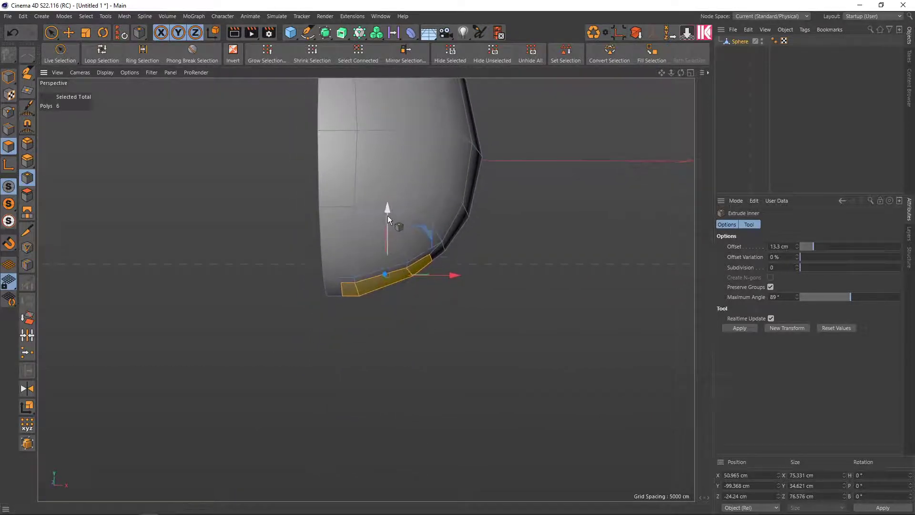
ctrl+drag(388, 216, 384, 291)
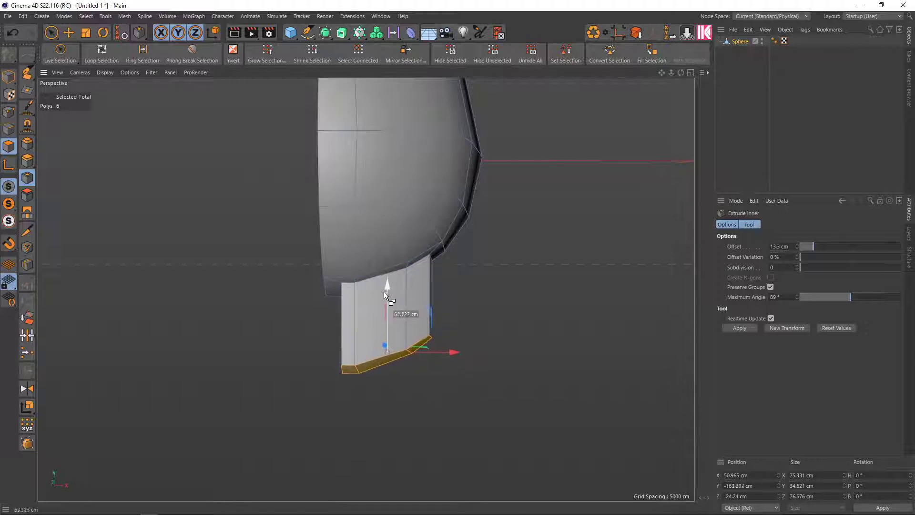
key(ctrl+z)
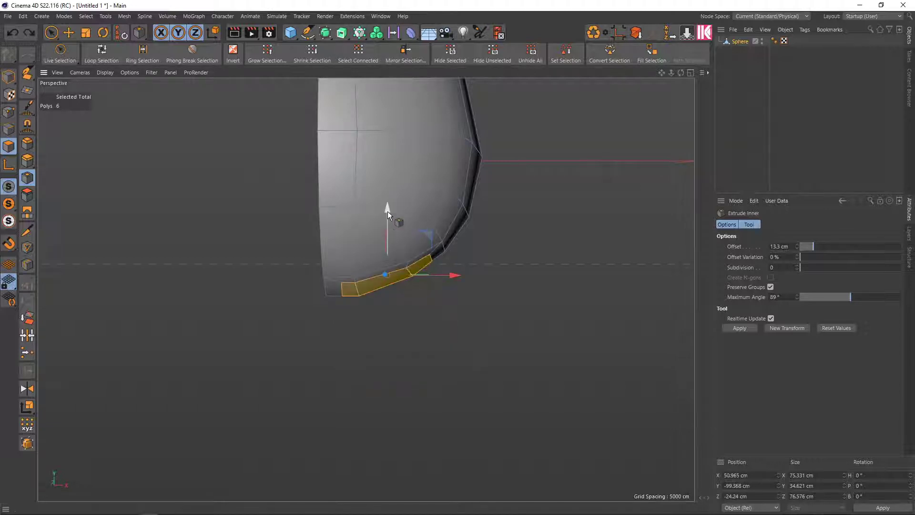
mouse_move(387, 214)
ctrl+mouse_down()
mouse_move(380, 285)
mouse_move(362, 168)
mouse_move(351, 181)
mouse_move(246, 212)
mouse_move(310, 239)
mouse_move(402, 250)
mouse_move(377, 194)
mouse_move(380, 100)
mouse_move(405, 275)
mouse_move(405, 242)
mouse_move(393, 254)
ctrl+mouse_up()
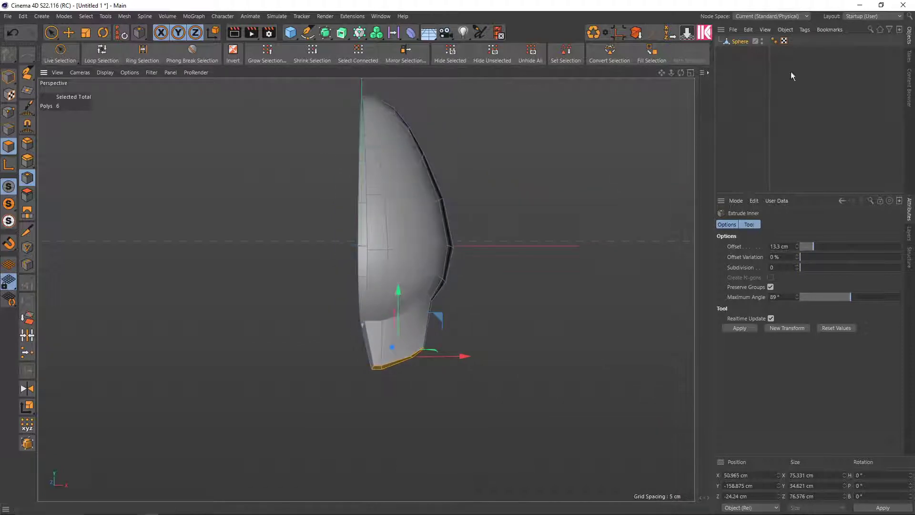
click(740, 42)
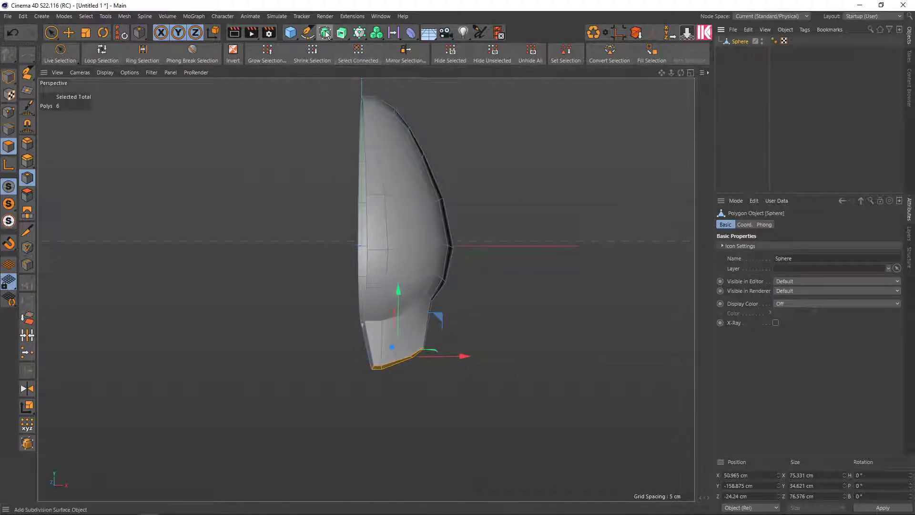
click(326, 37)
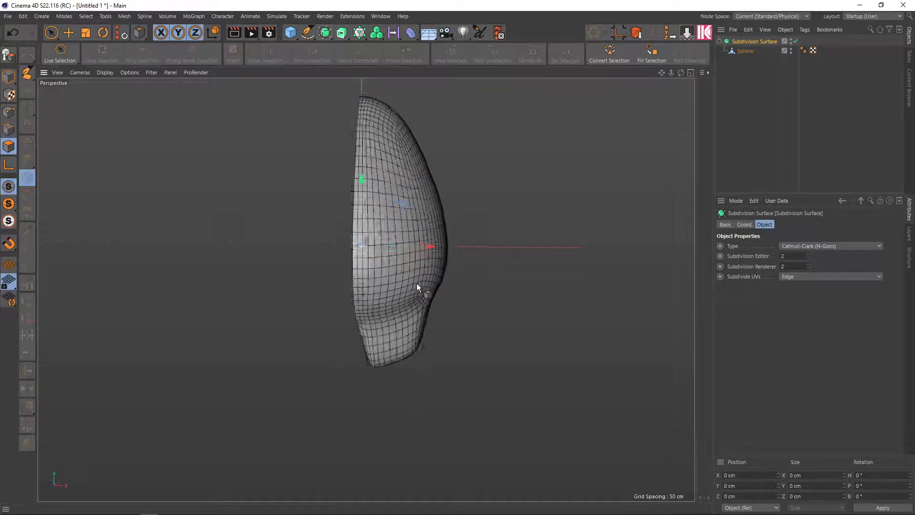
mouse_move(417, 283)
alt+mouse_down()
mouse_move(396, 295)
mouse_move(429, 271)
mouse_move(423, 322)
mouse_move(382, 193)
mouse_move(402, 254)
mouse_move(384, 299)
mouse_move(443, 312)
alt+mouse_up()
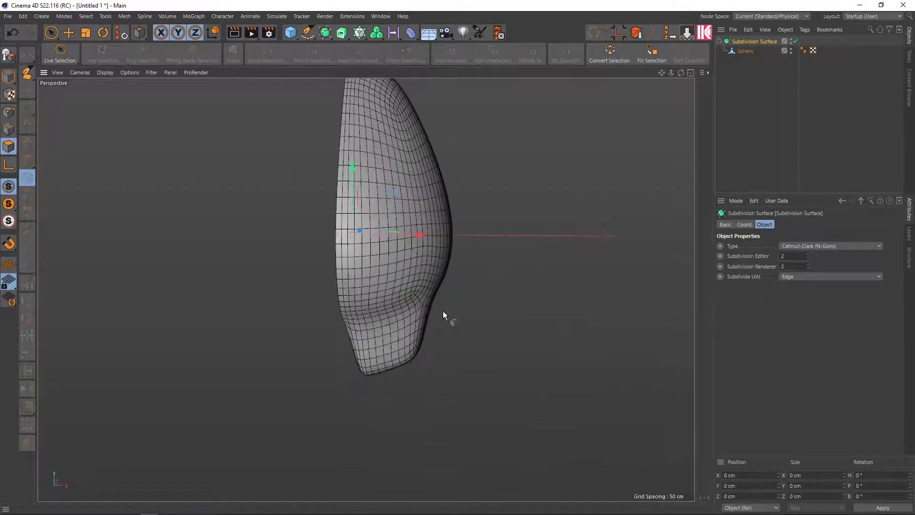
key(q)
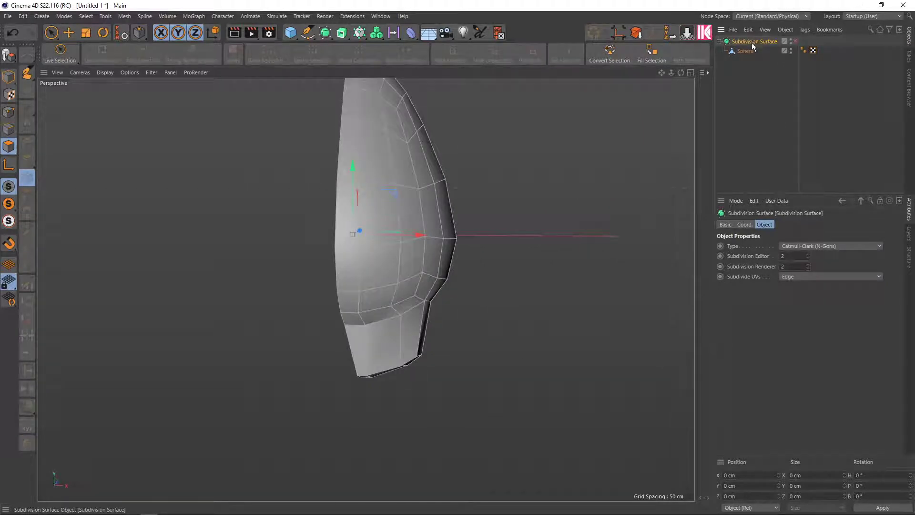
click(745, 50)
key(i)
mouse_move(391, 229)
alt+mouse_down()
mouse_move(385, 135)
mouse_move(382, 281)
mouse_move(393, 244)
mouse_move(385, 277)
mouse_move(453, 267)
mouse_move(484, 283)
mouse_move(482, 323)
mouse_move(499, 339)
mouse_move(467, 341)
mouse_move(476, 307)
mouse_move(513, 311)
mouse_move(492, 328)
alt+mouse_up()
key(ctrl+z)
- Undo back to the inset faces, test a downward leg extrusion, then undo it
key(ctrl+z)
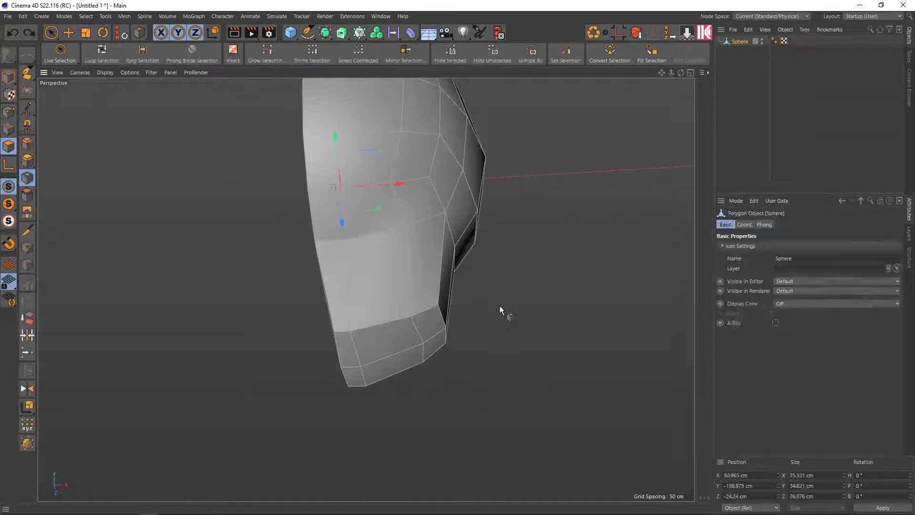
key(ctrl+z)
key(ctrl+z)
mouse_move(487, 244)
alt+mouse_down()
mouse_move(489, 181)
mouse_move(476, 172)
mouse_move(550, 220)
mouse_move(516, 226)
alt+mouse_up()
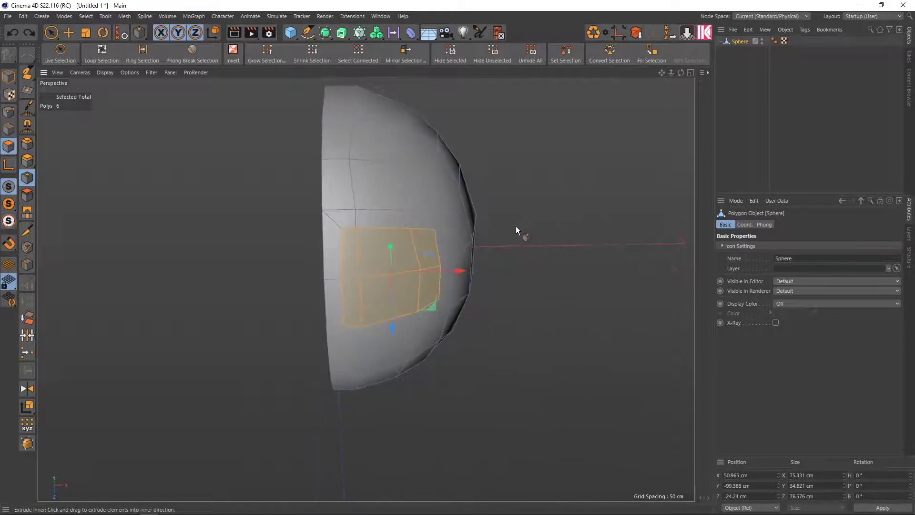
key(space)
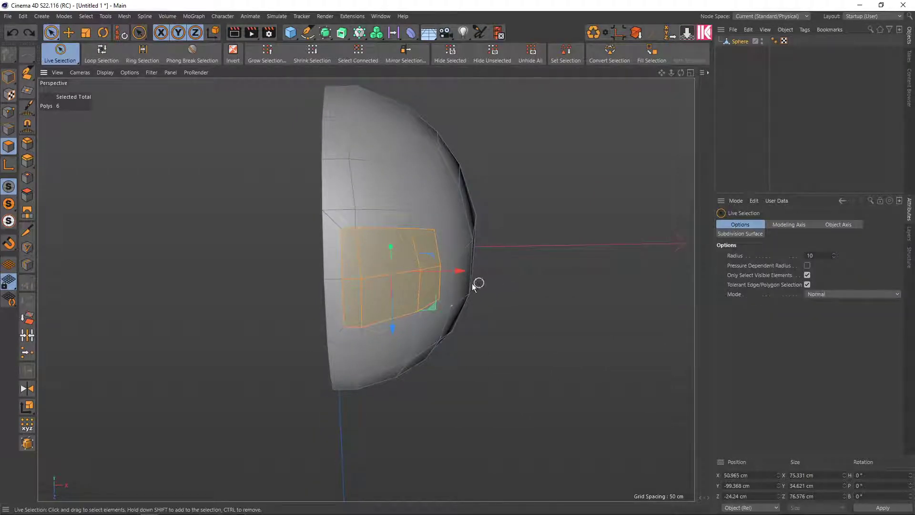
mouse_move(439, 270)
alt+mouse_down()
mouse_move(445, 351)
mouse_move(437, 400)
mouse_move(438, 387)
alt+mouse_up()
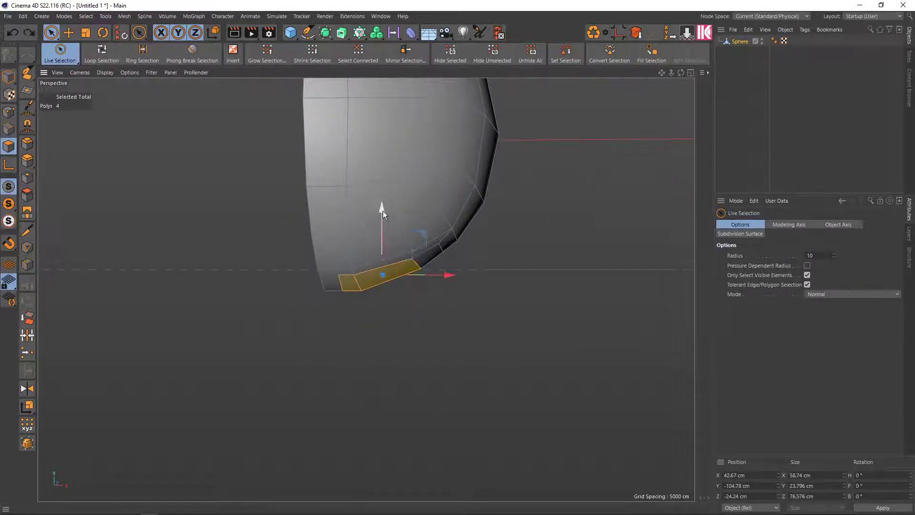
ctrl+drag(382, 211, 385, 288)
mouse_move(385, 288)
alt+mouse_down()
mouse_move(348, 141)
mouse_move(316, 118)
mouse_move(302, 145)
mouse_move(360, 239)
mouse_move(310, 256)
mouse_move(272, 237)
mouse_move(304, 202)
mouse_move(262, 181)
mouse_move(253, 160)
mouse_move(325, 193)
mouse_move(358, 170)
alt+mouse_up()
key(ctrl+z)
mouse_move(422, 282)
alt+mouse_down()
mouse_move(451, 267)
mouse_move(444, 251)
mouse_move(475, 259)
mouse_move(453, 283)
mouse_move(448, 276)
alt+mouse_up()
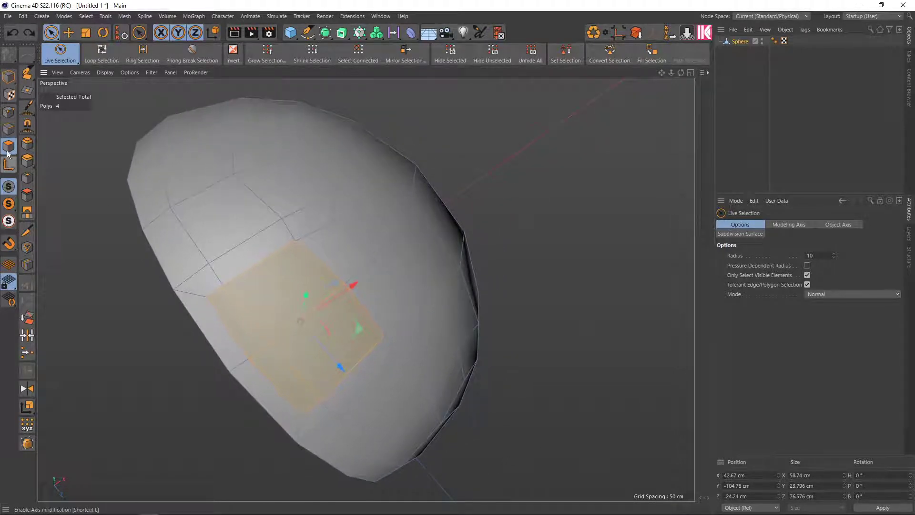
- Select the inset edges on the lower front and dissolve them from the mesh
key(Return)
click(325, 230)
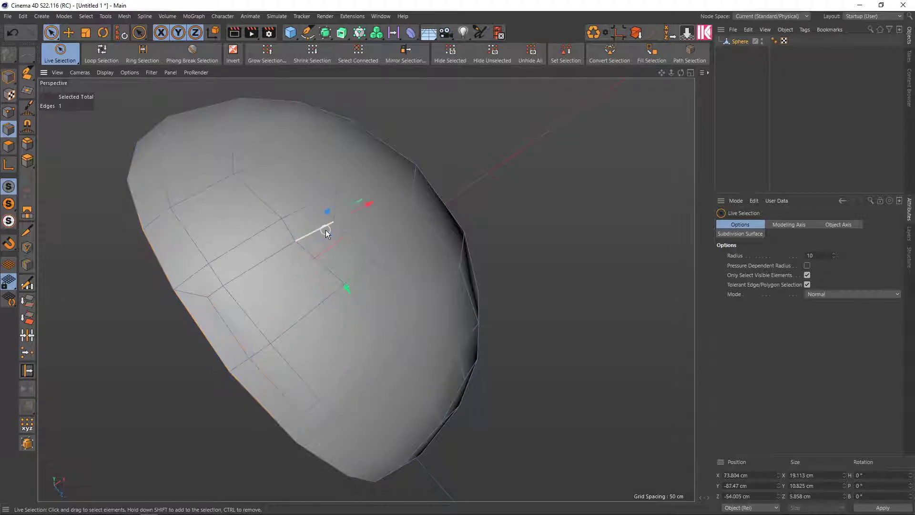
shift+click(336, 210)
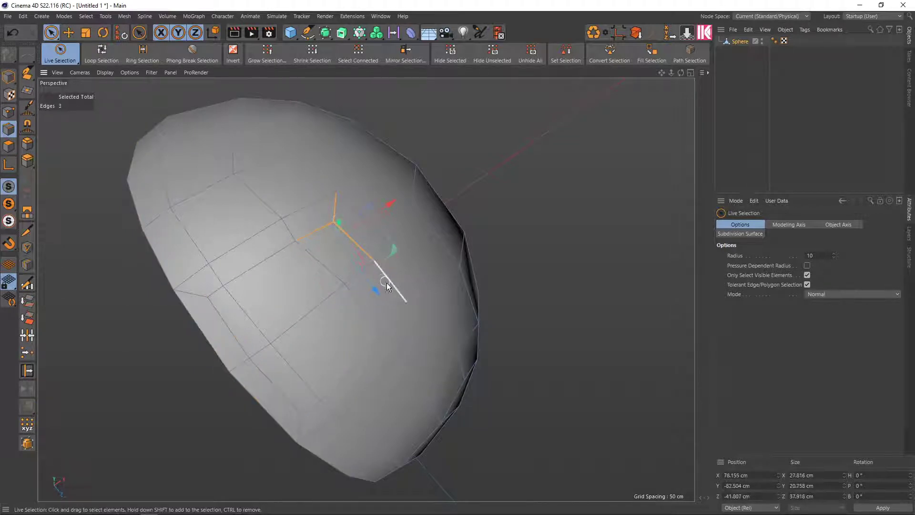
alt+drag(413, 364, 372, 382)
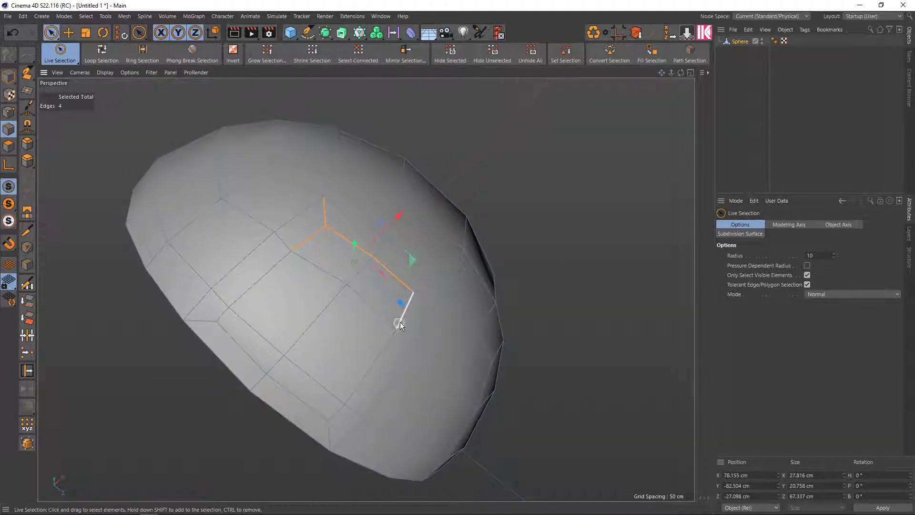
shift+click(402, 317)
shift+click(428, 292)
alt+drag(441, 349, 471, 355)
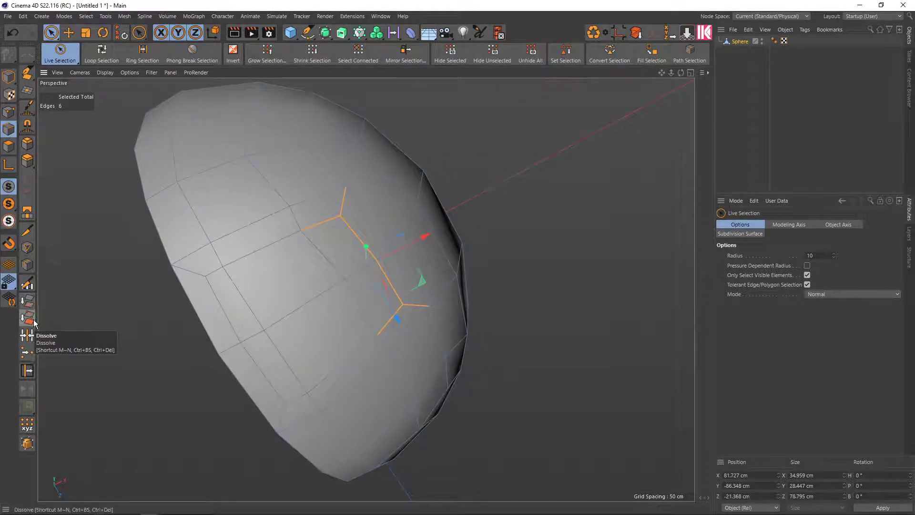
click(27, 335)
- Try double-clicking edge loops on the sphere, then delete and undo that selection
mouse_move(428, 310)
alt+mouse_down()
mouse_move(527, 281)
mouse_move(386, 297)
alt+mouse_up()
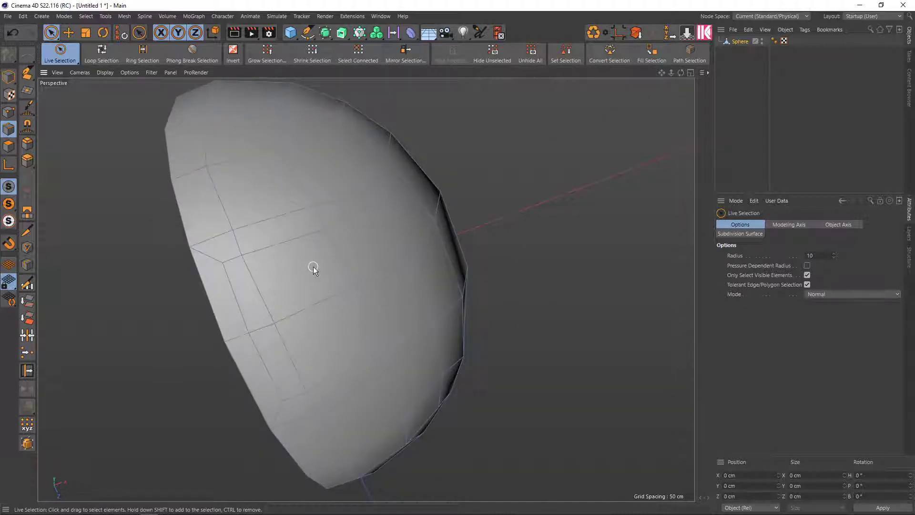
mouse_move(311, 283)
alt+mouse_down()
mouse_move(311, 270)
mouse_move(356, 283)
mouse_move(357, 302)
alt+mouse_up()
double_click(358, 289)
double_click(357, 301)
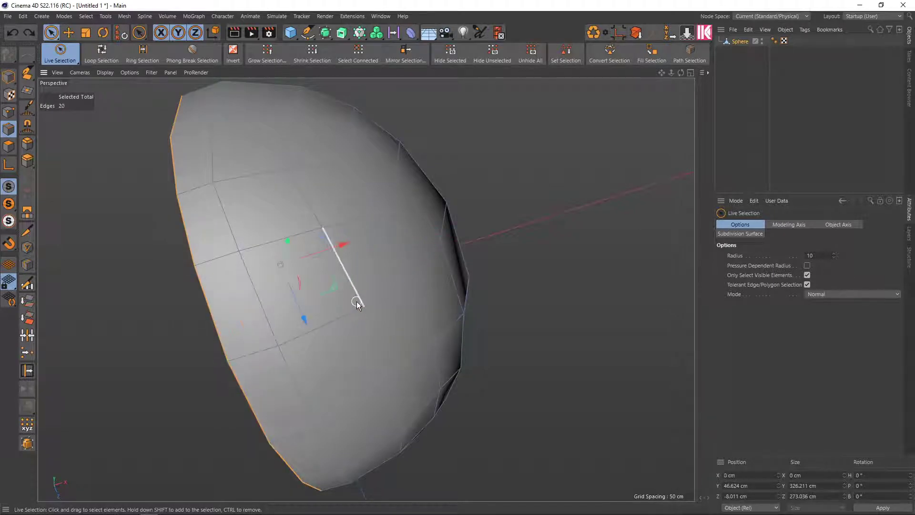
key(Delete)
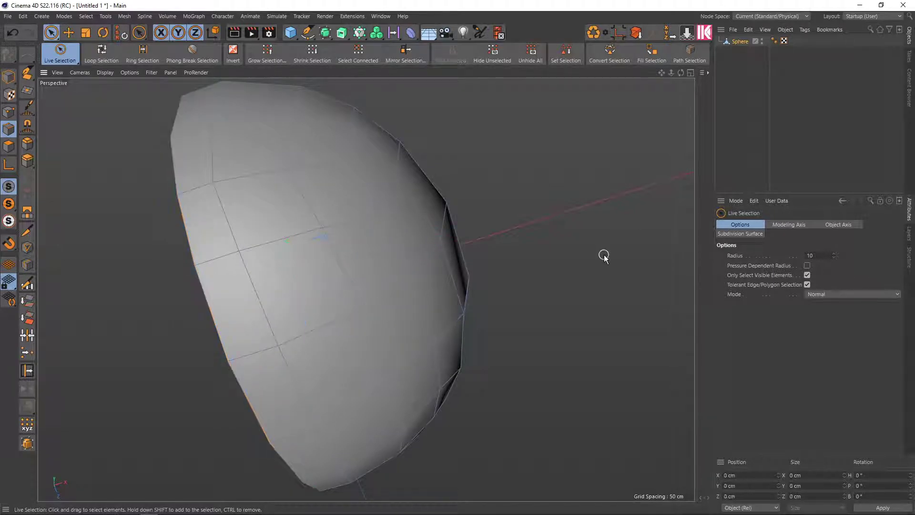
key(ctrl+z)
- Paint-select four lower-front polygons, inset them 3.6 cm and pull them down into a leg
click(8, 145)
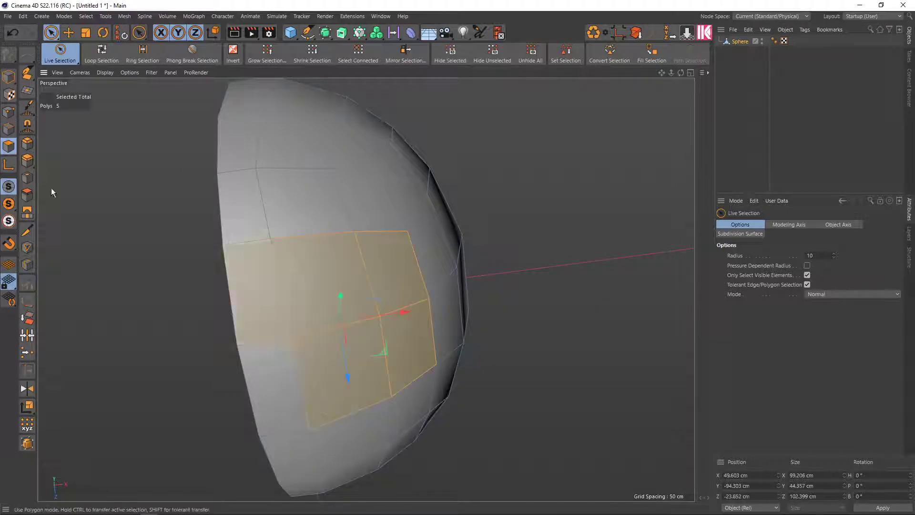
mouse_move(267, 291)
mouse_down()
mouse_move(303, 358)
mouse_move(350, 353)
mouse_move(338, 343)
mouse_up()
key(i)
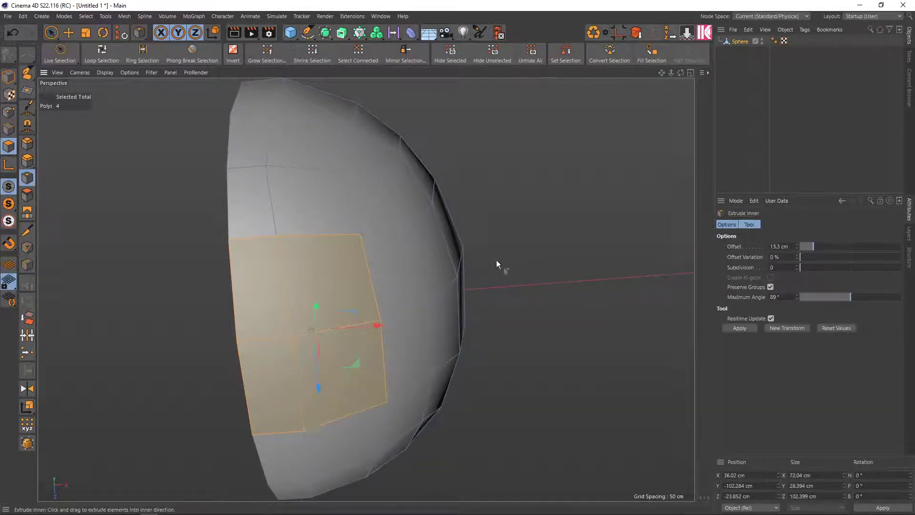
drag(496, 264, 464, 265)
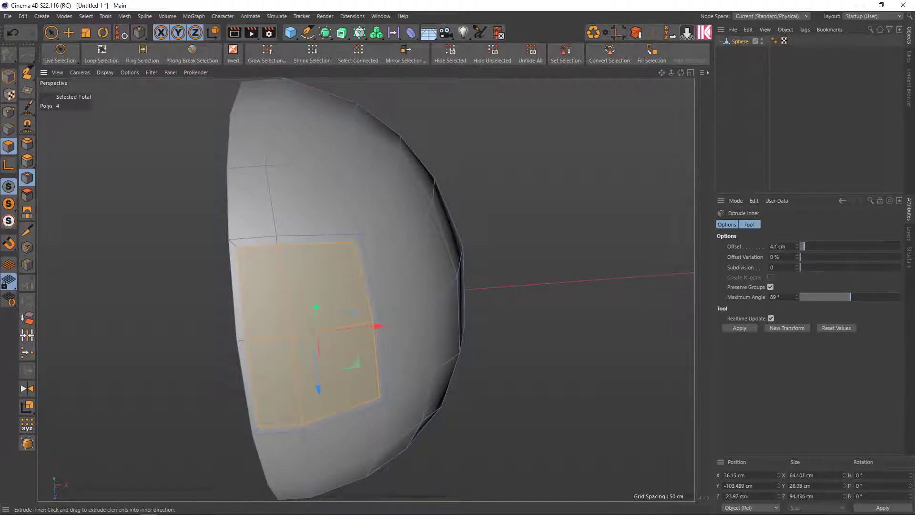
mouse_move(544, 240)
alt+mouse_down()
mouse_move(416, 365)
mouse_move(444, 416)
alt+mouse_up()
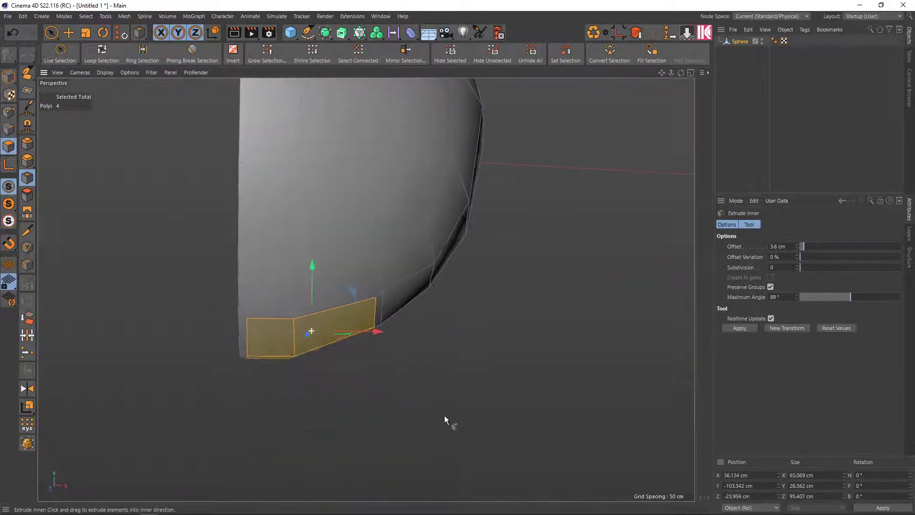
mouse_move(312, 273)
mouse_down()
mouse_move(312, 335)
mouse_move(313, 227)
mouse_move(284, 139)
mouse_move(304, 152)
mouse_move(316, 254)
mouse_move(290, 259)
mouse_move(283, 234)
mouse_move(327, 262)
mouse_move(348, 307)
mouse_move(331, 258)
mouse_move(335, 176)
mouse_move(341, 243)
mouse_move(334, 238)
mouse_up()
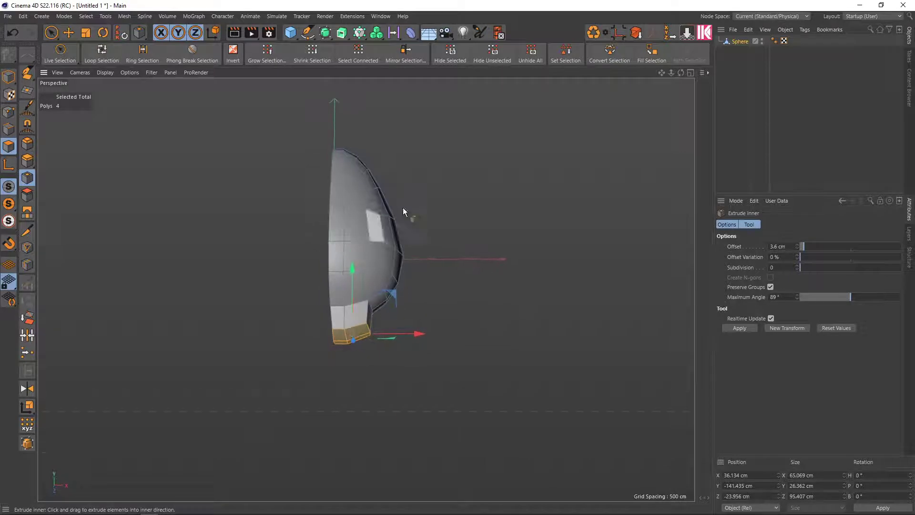
- Add a Symmetry object, then undo everything back to the plain half-sphere without a leg
click(740, 42)
click(324, 32)
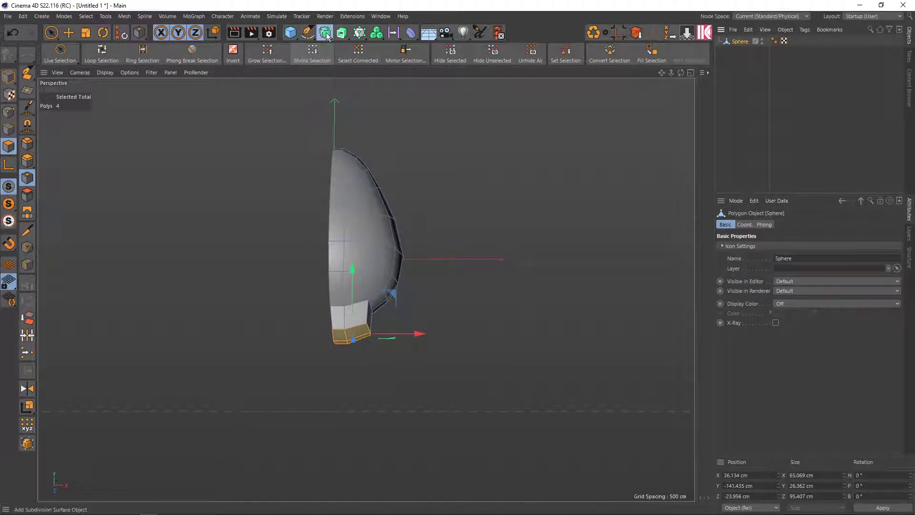
click(497, 71)
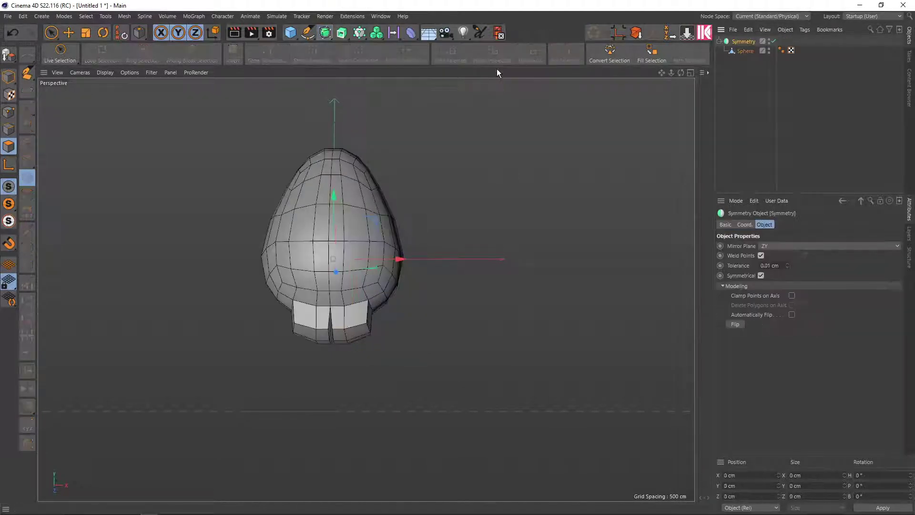
mouse_move(324, 297)
alt+mouse_down()
mouse_move(323, 330)
mouse_move(337, 331)
mouse_move(328, 268)
mouse_move(323, 288)
mouse_move(368, 308)
mouse_move(377, 334)
alt+mouse_up()
scroll(375, 290, up, 2)
scroll(374, 336, up, 2)
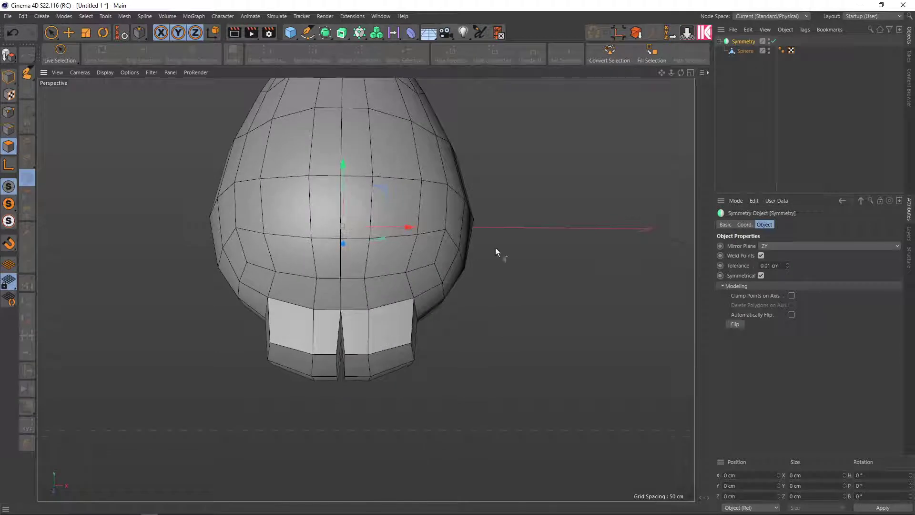
key(ctrl+z)
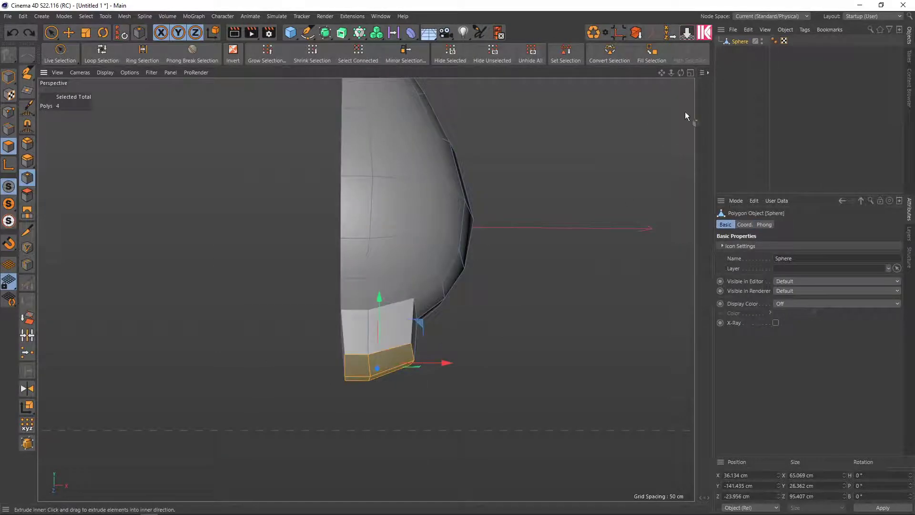
key(ctrl+z)
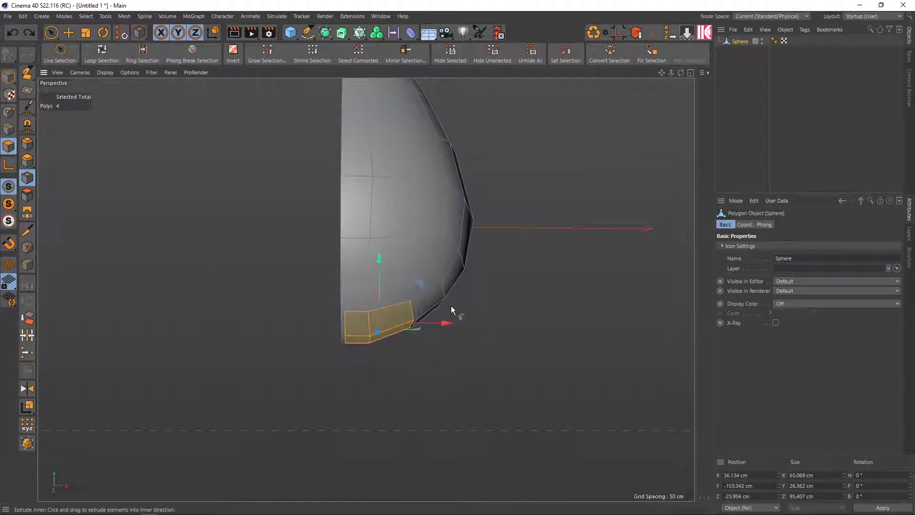
key(ctrl+z)
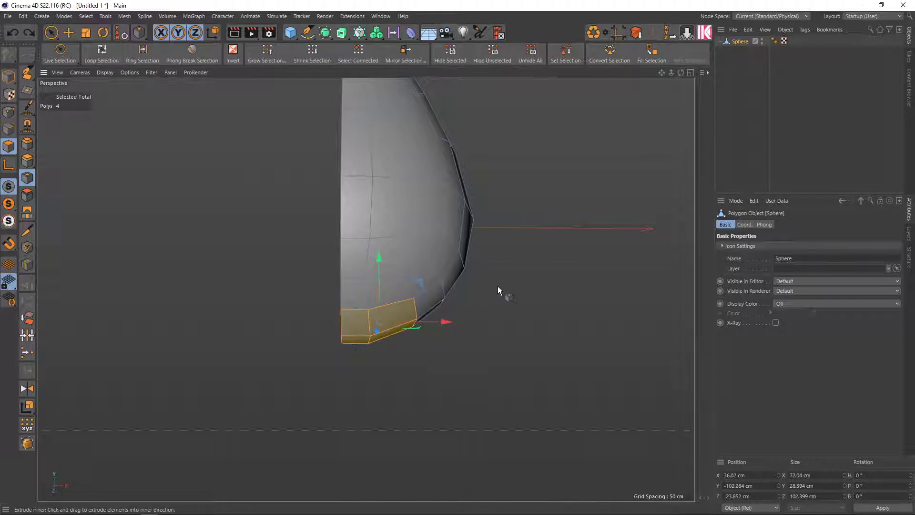
key(ctrl+z)
key(ctrl+z)
key(ctrl+z)
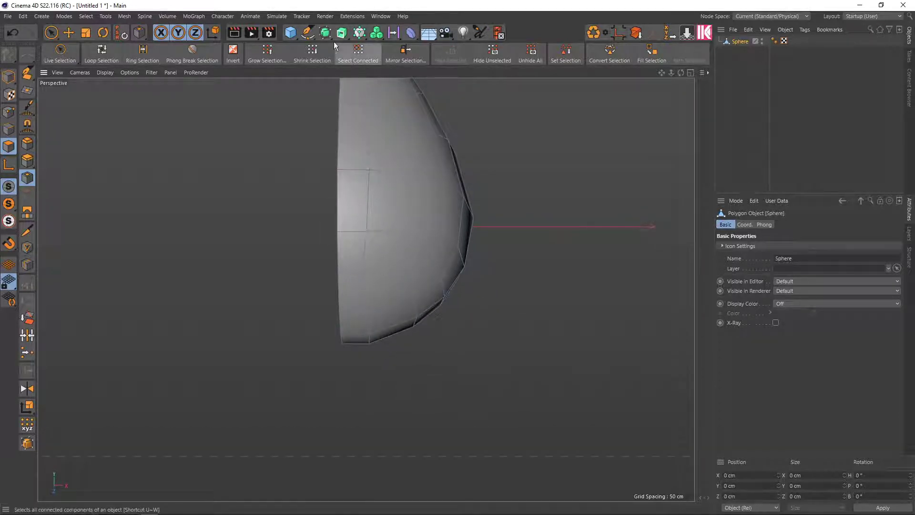
- Mirror the plain half-sphere under a new Symmetry object and reselect the Sphere
click(333, 39)
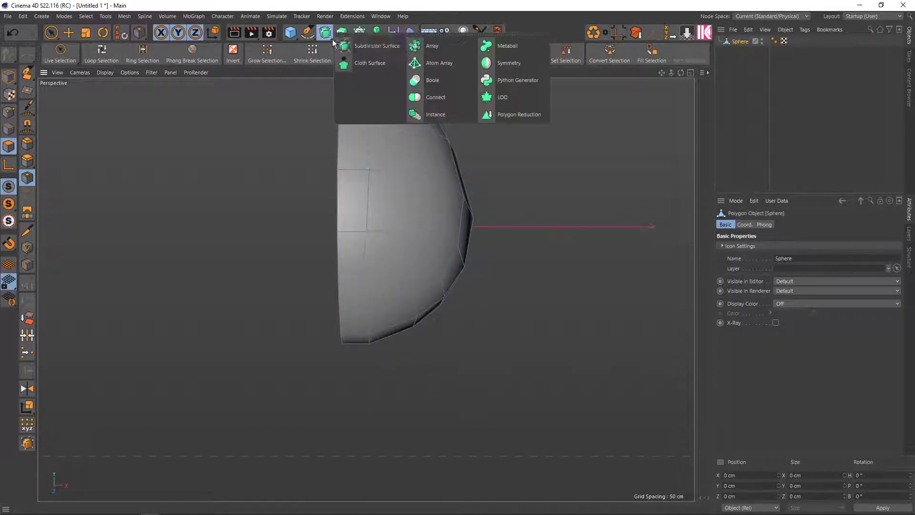
alt+click(505, 70)
click(742, 52)
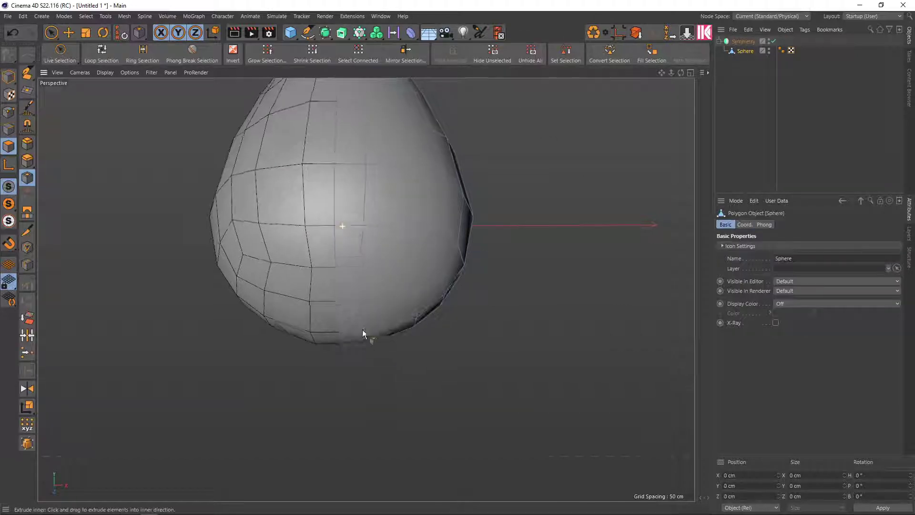
alt+drag(362, 329, 360, 291)
key(9)
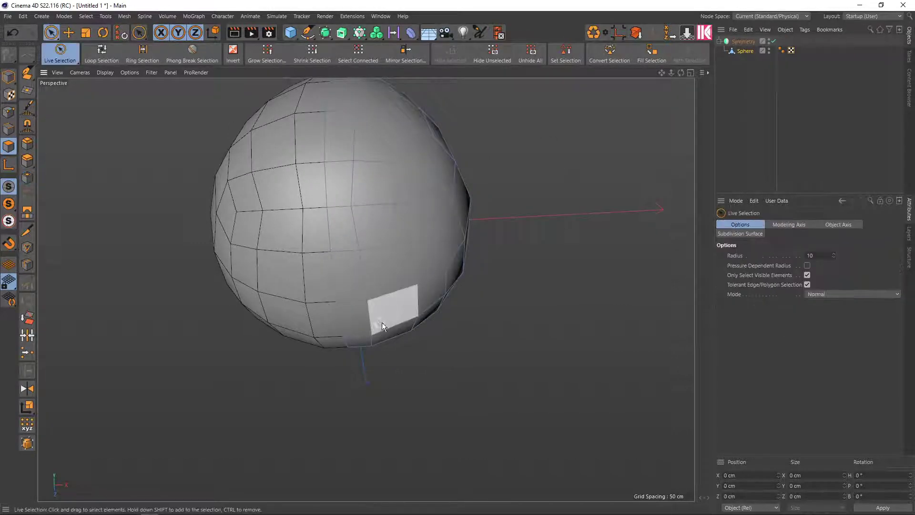
- Select four bottom polygons and test pulling them down, undoing that move
click(393, 296)
mouse_move(425, 278)
shift+mouse_down()
mouse_move(403, 306)
mouse_move(360, 245)
mouse_move(397, 342)
mouse_move(388, 365)
shift+mouse_up()
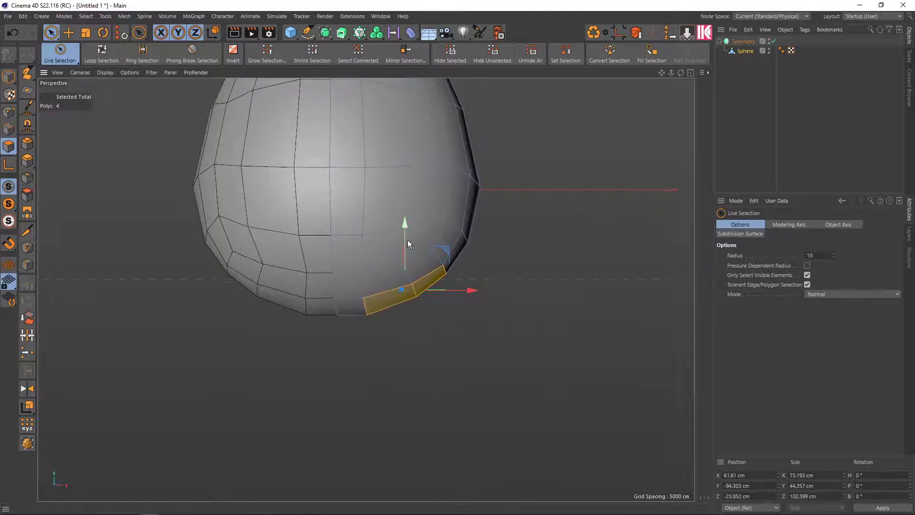
mouse_move(405, 231)
mouse_down()
mouse_move(390, 316)
mouse_move(376, 338)
mouse_move(390, 302)
mouse_move(356, 250)
mouse_move(300, 267)
mouse_move(393, 281)
mouse_move(317, 289)
mouse_move(259, 309)
mouse_move(371, 270)
mouse_move(429, 335)
mouse_move(404, 262)
mouse_up()
key(ctrl+z)
key(k)
key(l)
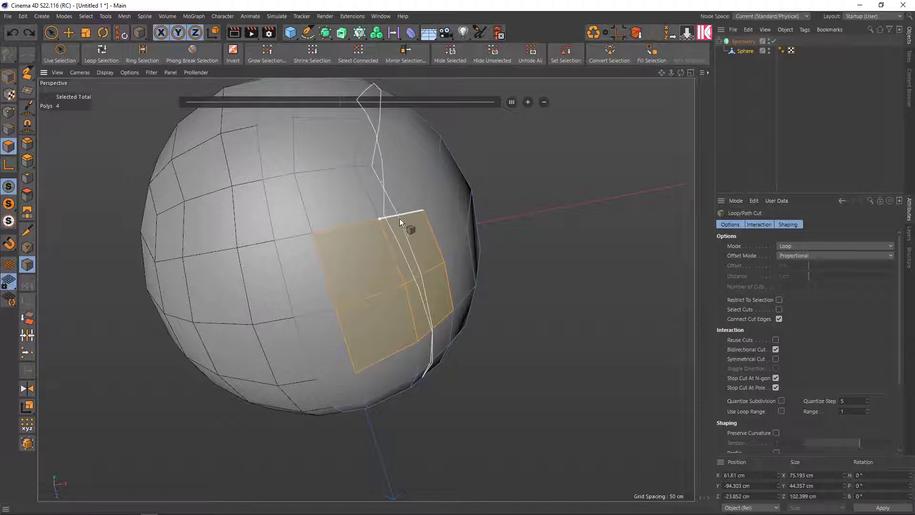
mouse_move(397, 220)
alt+mouse_down()
mouse_move(452, 241)
mouse_move(461, 268)
mouse_move(453, 202)
mouse_move(439, 219)
mouse_move(445, 210)
mouse_move(459, 238)
mouse_move(449, 231)
mouse_move(491, 238)
mouse_move(528, 214)
mouse_move(554, 314)
mouse_move(465, 221)
mouse_move(473, 356)
mouse_move(476, 309)
mouse_move(475, 332)
mouse_move(457, 299)
alt+mouse_up()
- Inset the bottom polygons 10.5 cm, extrude them into a leg and adjust the foot along X
key(i)
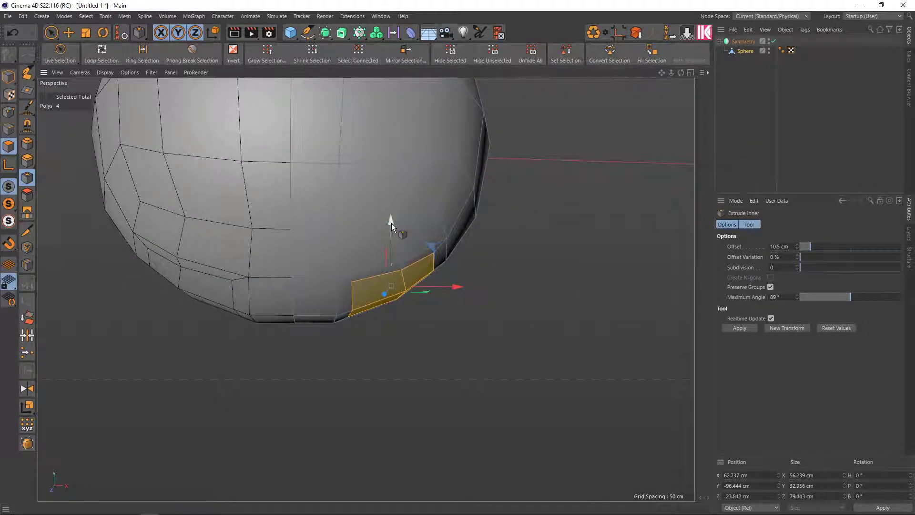
mouse_move(391, 223)
mouse_down()
mouse_move(381, 339)
mouse_move(376, 304)
mouse_move(363, 326)
mouse_move(371, 251)
mouse_move(370, 320)
mouse_up()
scroll(381, 338, down, 2)
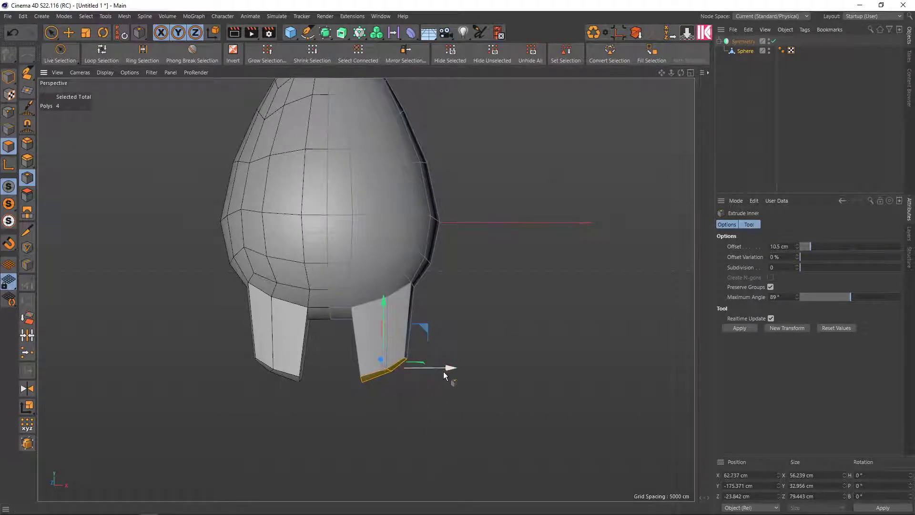
drag(444, 367, 435, 369)
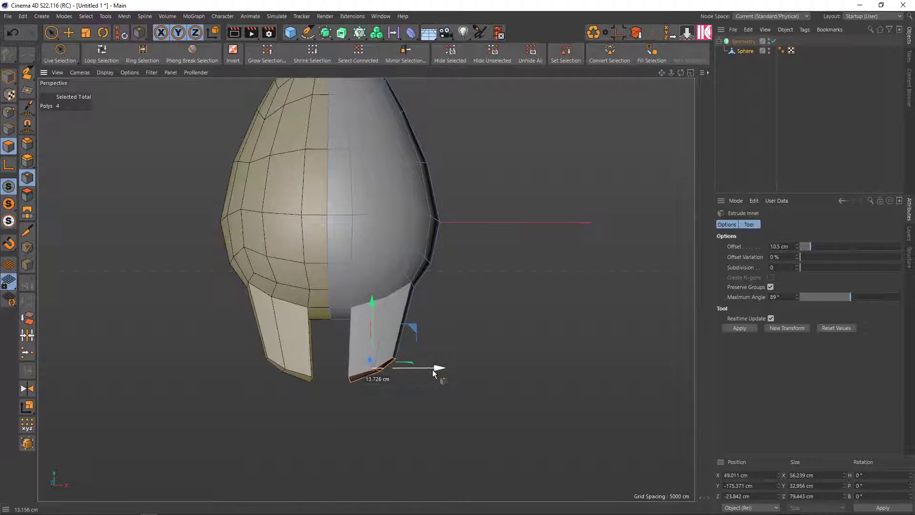
scroll(352, 368, up, 2)
mouse_move(352, 367)
alt+mouse_down()
mouse_move(389, 334)
mouse_move(350, 328)
mouse_move(346, 347)
mouse_move(362, 355)
alt+mouse_up()
mouse_move(421, 368)
mouse_down()
mouse_move(412, 373)
mouse_move(419, 396)
mouse_move(410, 390)
mouse_up()
click(10, 117)
- Box-select the leg's bottom points in the four-view layout and flatten them to zero height
key(0)
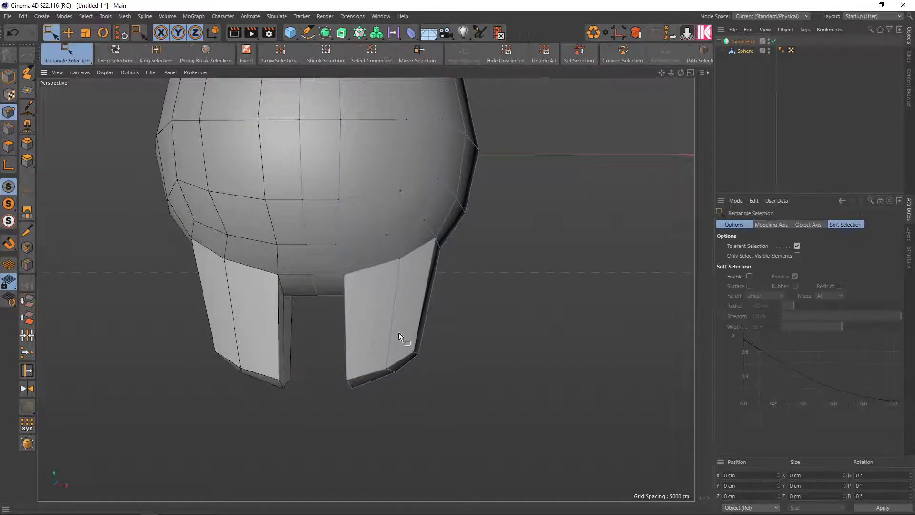
key(F5)
scroll(447, 395, down, 2)
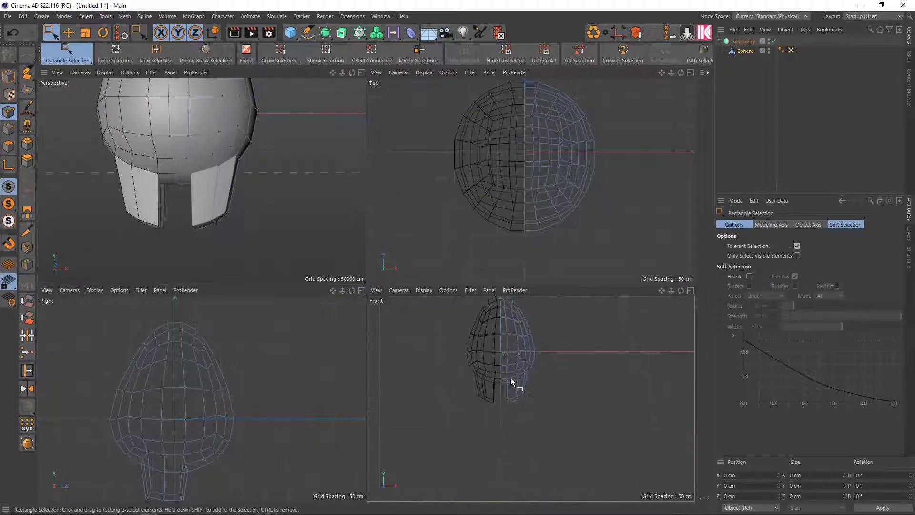
scroll(513, 388, up, 6)
drag(565, 434, 480, 357)
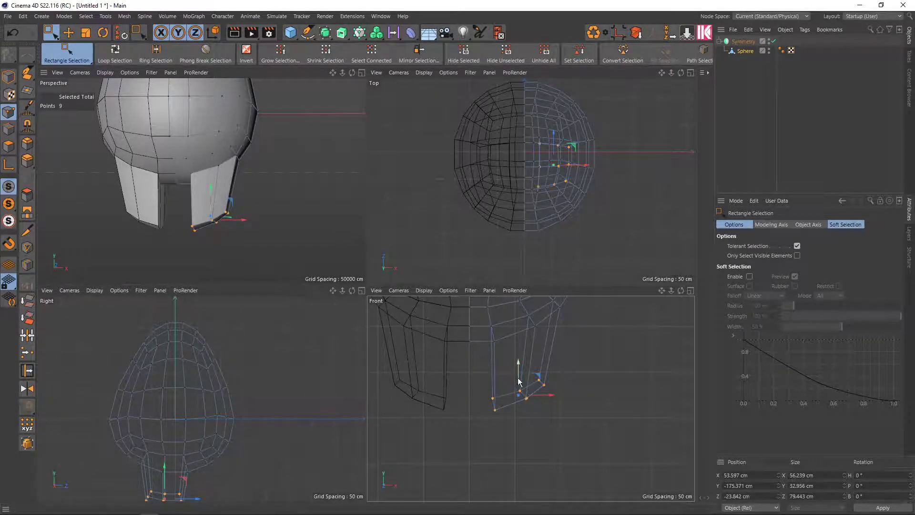
scroll(214, 210, up, 2)
alt+drag(213, 203, 234, 221)
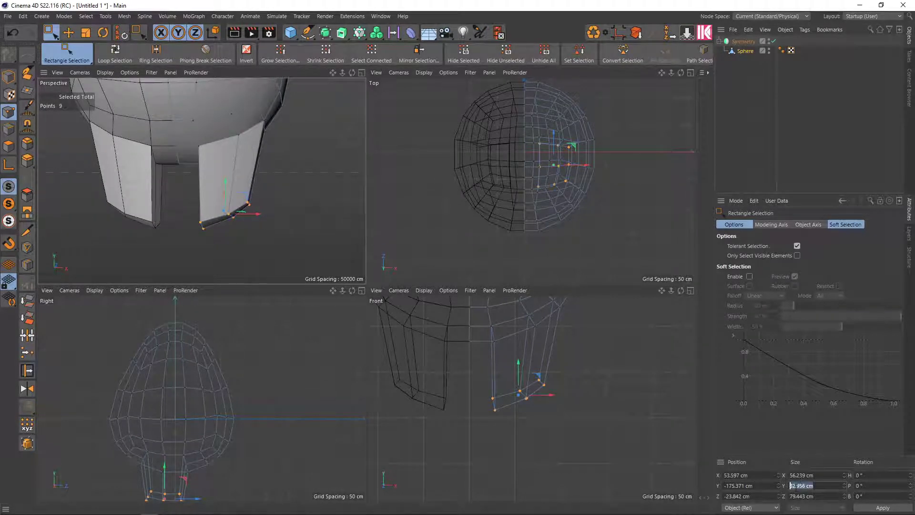
text(0)
key(Return)
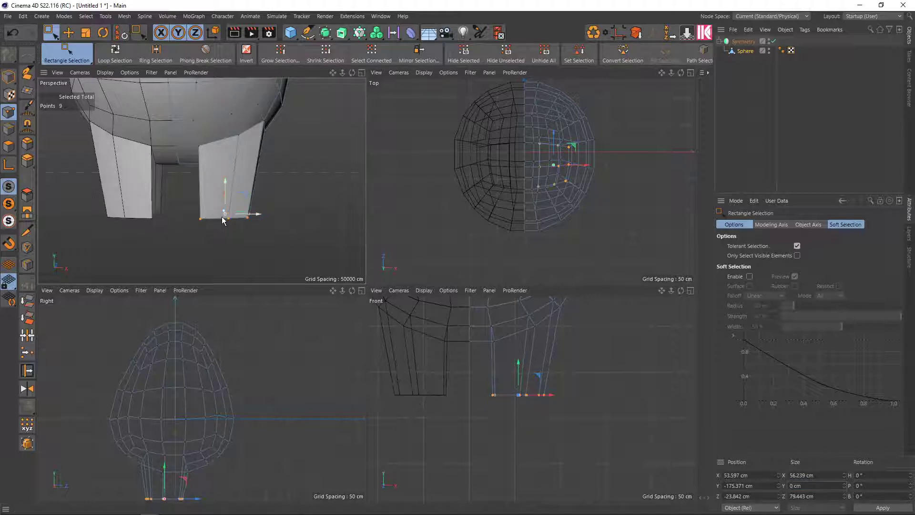
- Maximize the Perspective view and select the Symmetry body for Subdivision Surface smoothing
scroll(222, 218, up, 2)
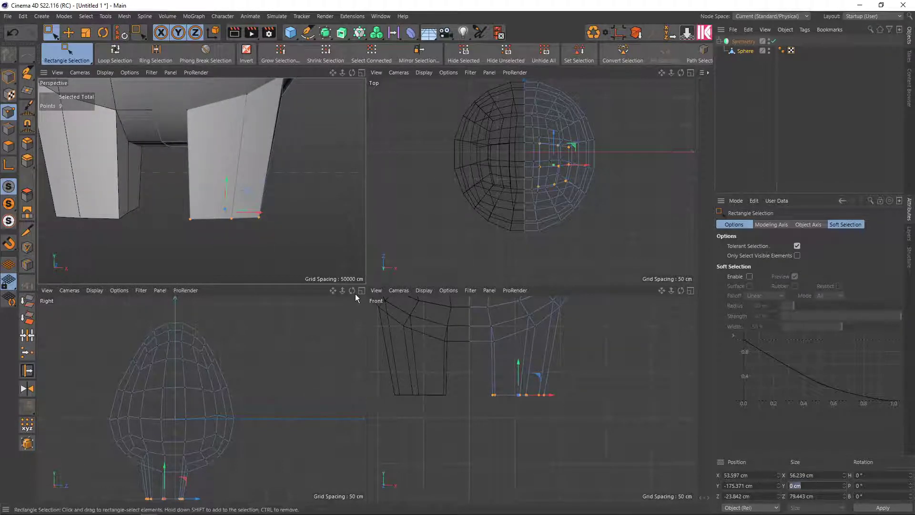
scroll(249, 225, down, 3)
mouse_move(249, 239)
alt+mouse_down()
mouse_move(233, 163)
mouse_move(255, 166)
mouse_move(227, 204)
mouse_move(253, 198)
mouse_move(251, 161)
mouse_move(232, 170)
mouse_move(254, 202)
mouse_move(244, 215)
alt+mouse_up()
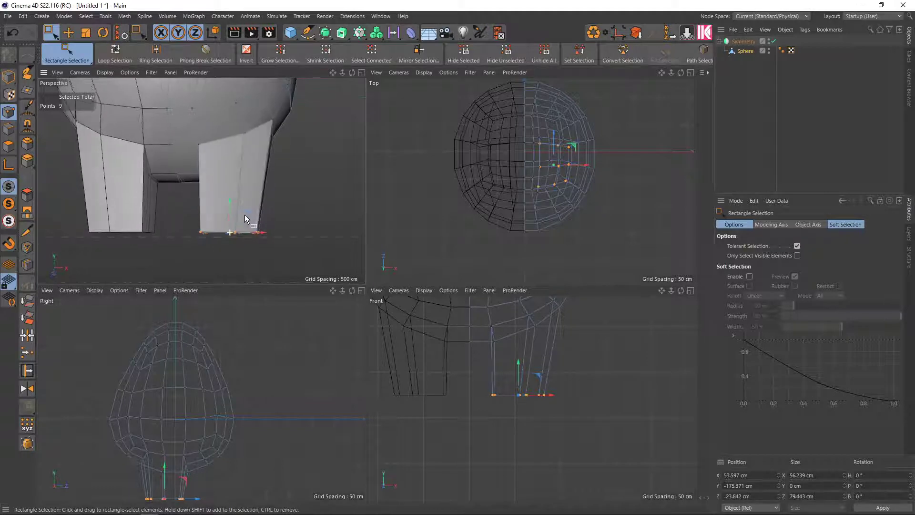
middle_click(247, 214)
scroll(247, 213, down, 3)
scroll(308, 247, down, 3)
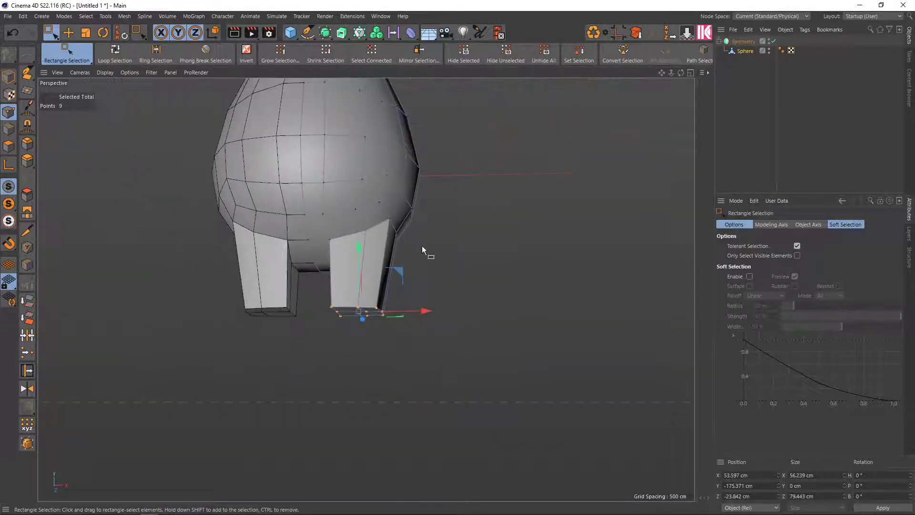
click(743, 42)
- Parent the body under the Subdivision Surface, disable it with Q, and view the blocky legs from below
alt+click(324, 36)
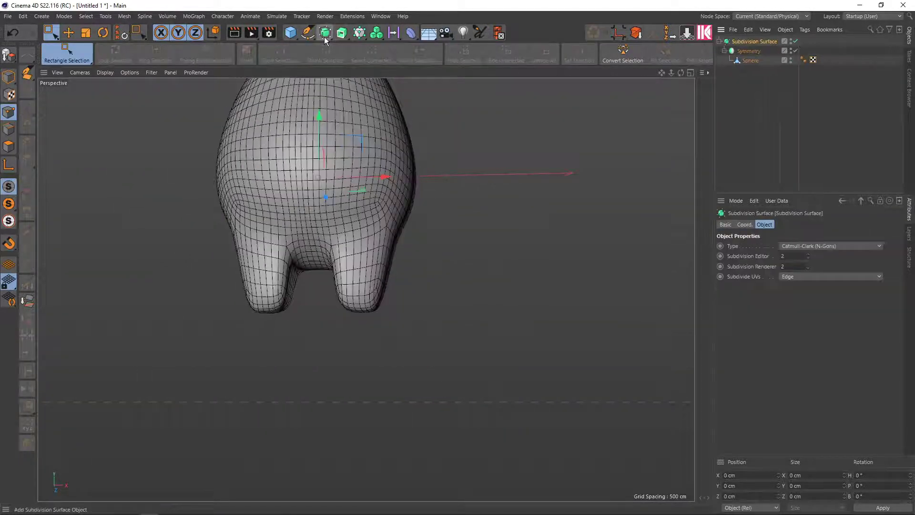
scroll(419, 258, down, 2)
mouse_move(405, 287)
alt+mouse_down()
mouse_move(393, 292)
mouse_move(390, 315)
mouse_move(408, 321)
mouse_move(382, 313)
alt+mouse_up()
scroll(338, 279, up, 2)
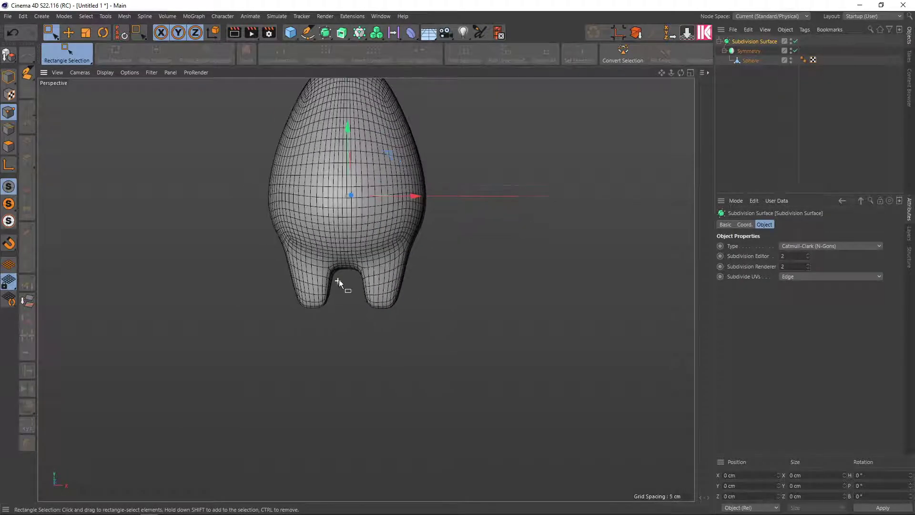
scroll(346, 274, up, 1)
scroll(346, 274, up, 2)
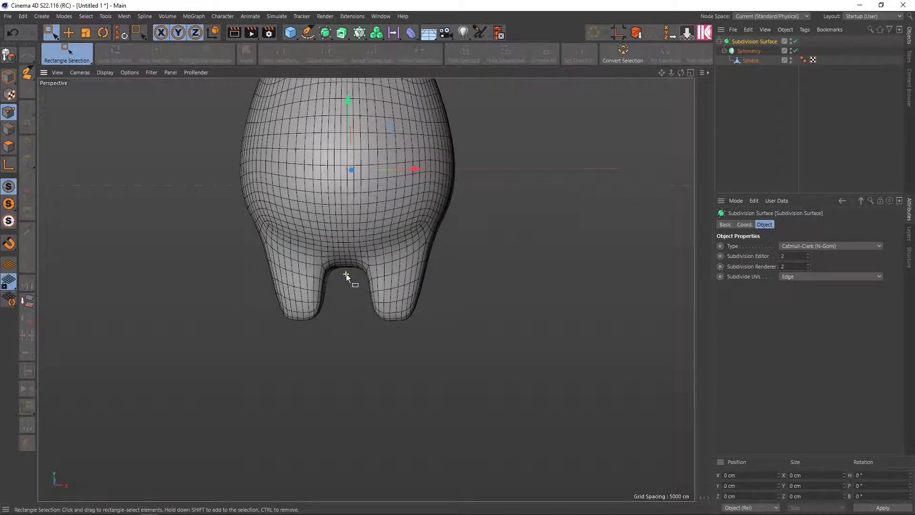
scroll(346, 273, up, 1)
key(q)
mouse_move(355, 275)
alt+mouse_down()
mouse_move(356, 156)
mouse_move(347, 250)
mouse_move(333, 178)
mouse_move(324, 198)
mouse_move(351, 202)
mouse_move(341, 208)
alt+mouse_up()
- Select the Sphere and, in Polygon mode, pick the two faces between the leg blocks
key(9)
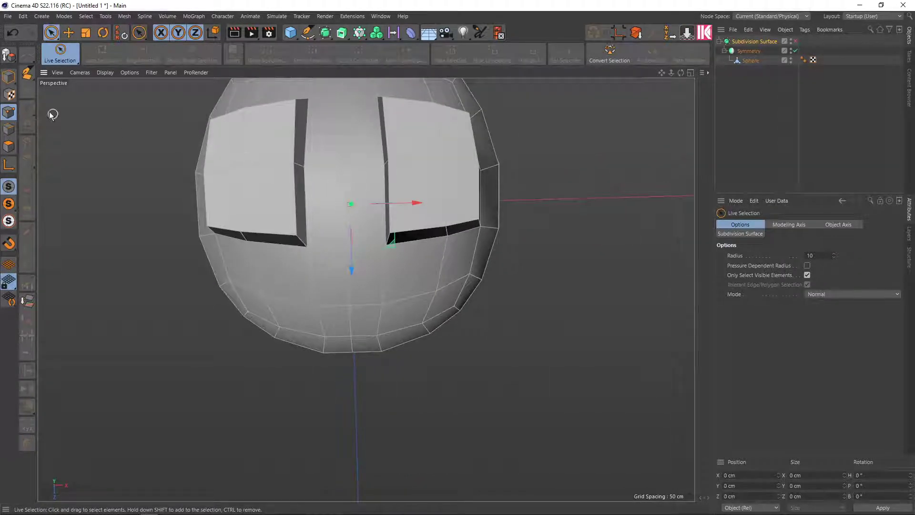
click(751, 61)
alt+drag(406, 124, 380, 184)
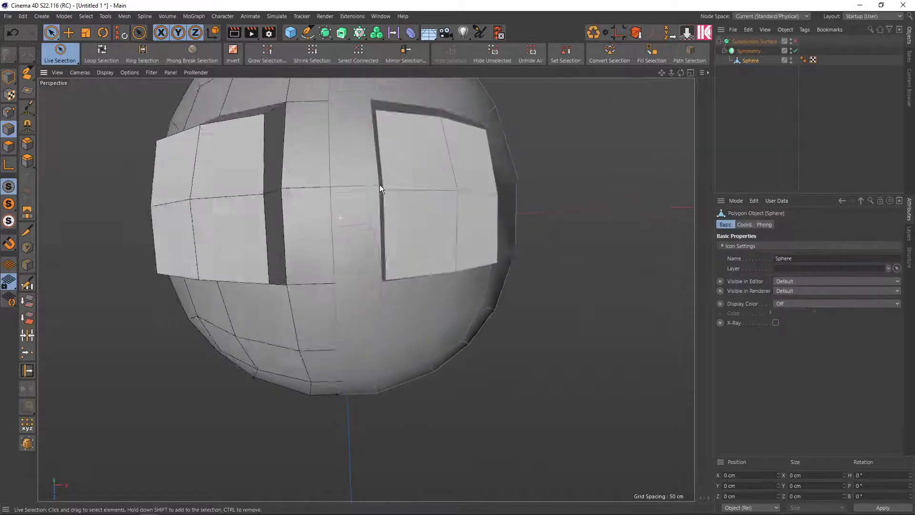
scroll(382, 192, up, 2)
scroll(387, 190, up, 2)
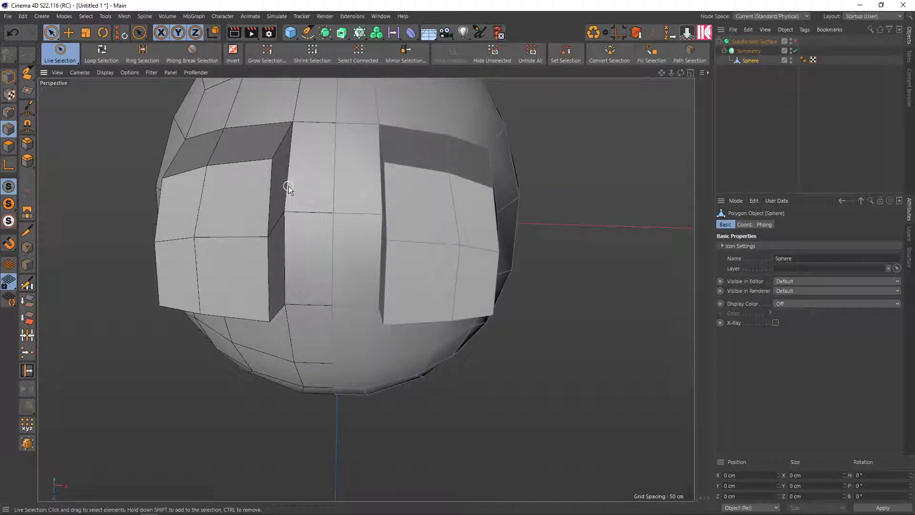
mouse_move(288, 185)
alt+mouse_down()
mouse_move(282, 192)
mouse_move(310, 187)
alt+mouse_up()
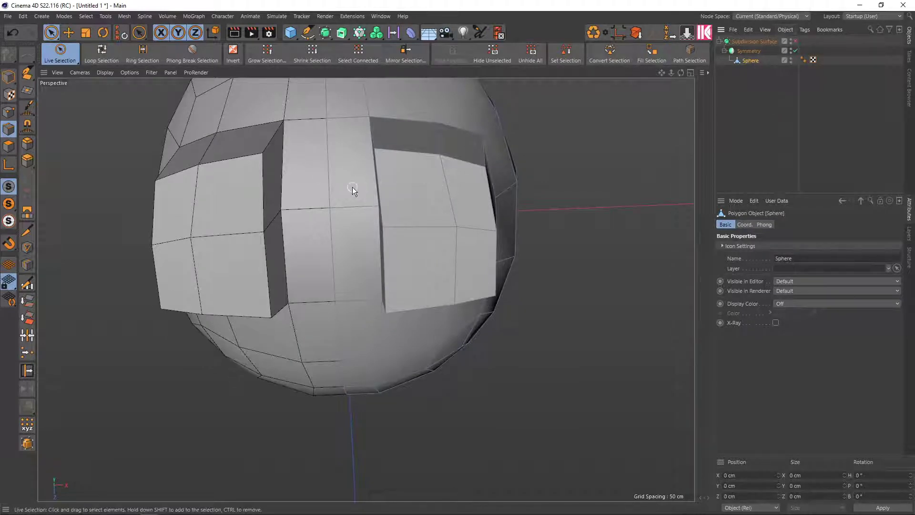
click(9, 145)
drag(356, 182, 356, 230)
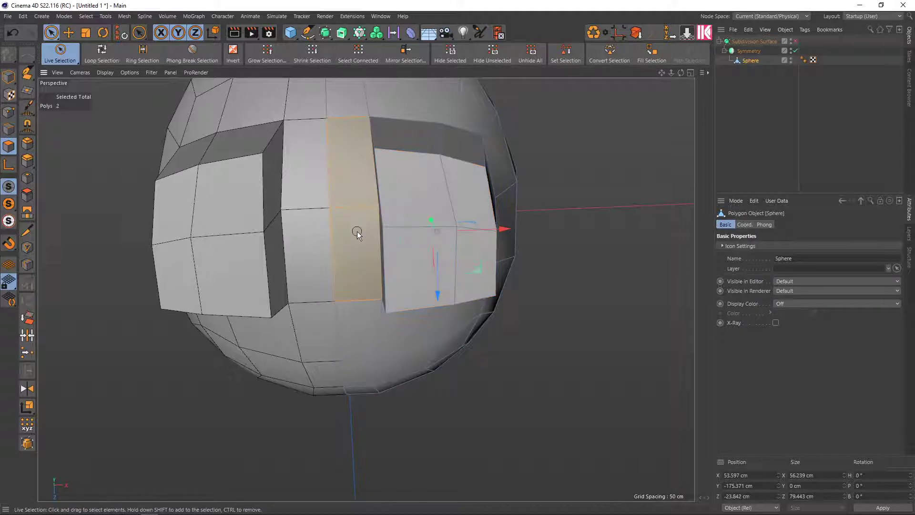
key(ctrl+z)
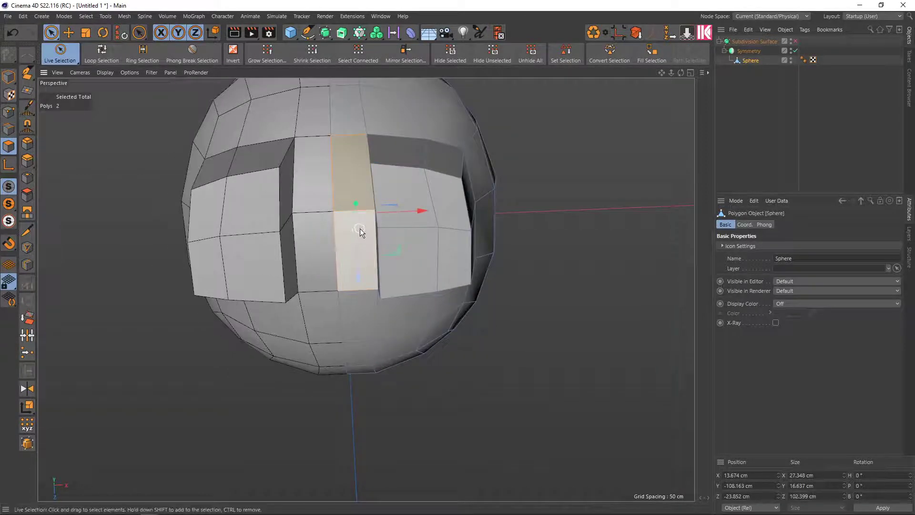
- Scale the two-face strip narrower, then undo it back to its original width
key(t)
drag(420, 210, 406, 212)
scroll(320, 214, up, 2)
scroll(320, 214, up, 3)
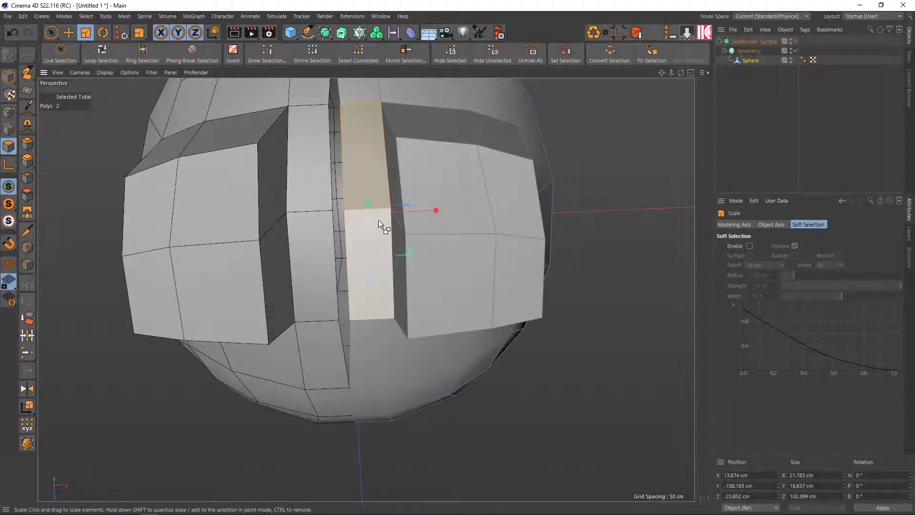
key(ctrl+z)
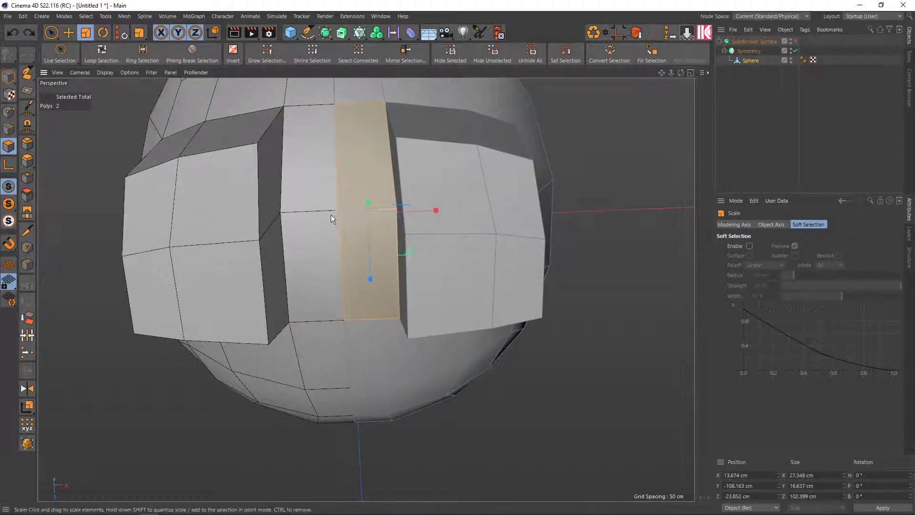
scroll(362, 184, down, 2)
scroll(360, 205, down, 1)
scroll(359, 217, down, 1)
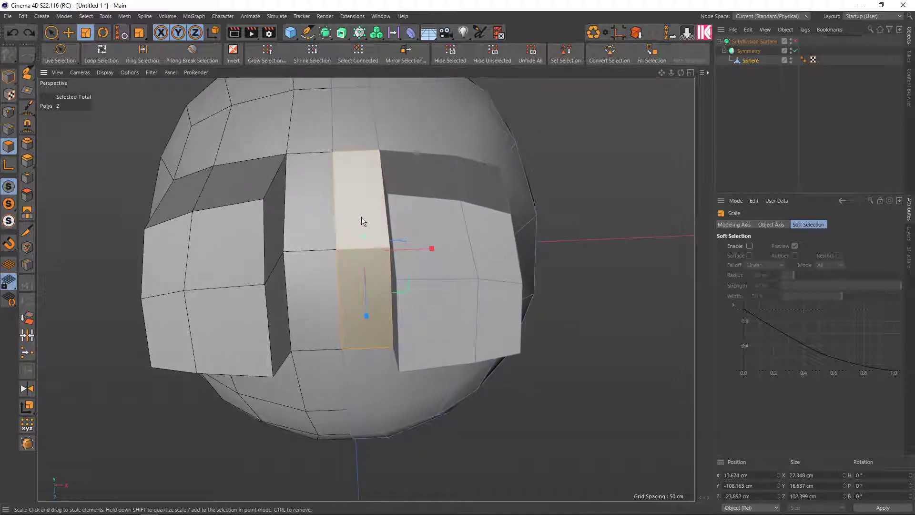
- Switch to Loop Selection in Edge mode
key(u)
key(l)
click(8, 129)
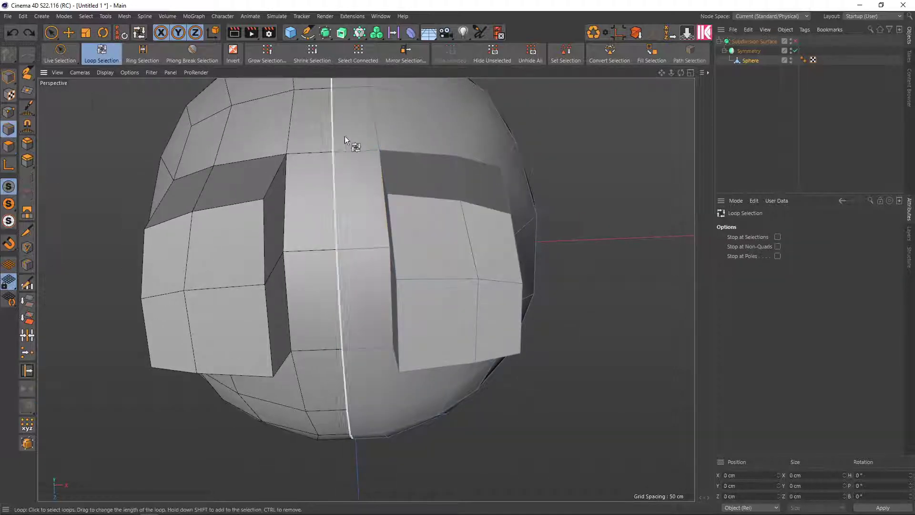
- Loop-select edges, then Live Select the leg block's inner vertical edge
click(374, 132)
mouse_move(388, 326)
alt+mouse_down()
mouse_move(425, 235)
mouse_move(453, 212)
mouse_move(466, 276)
mouse_move(435, 277)
mouse_move(432, 267)
alt+mouse_up()
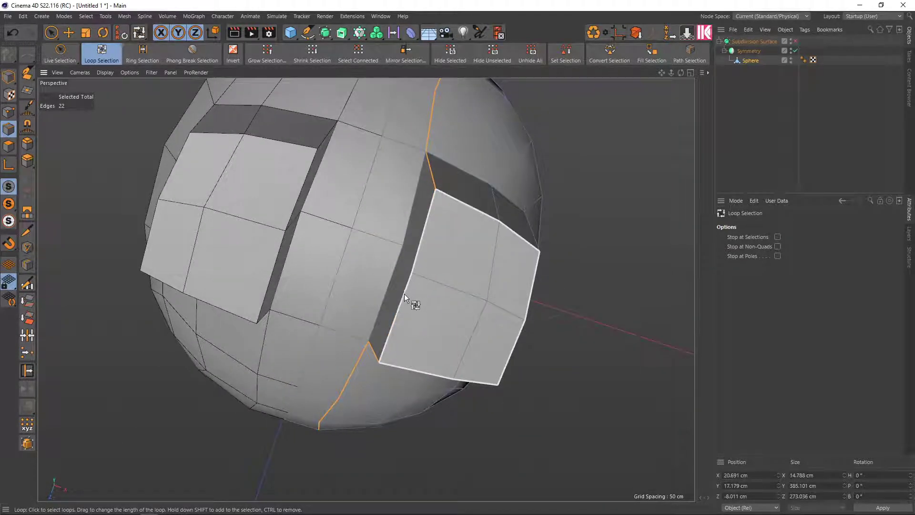
click(404, 232)
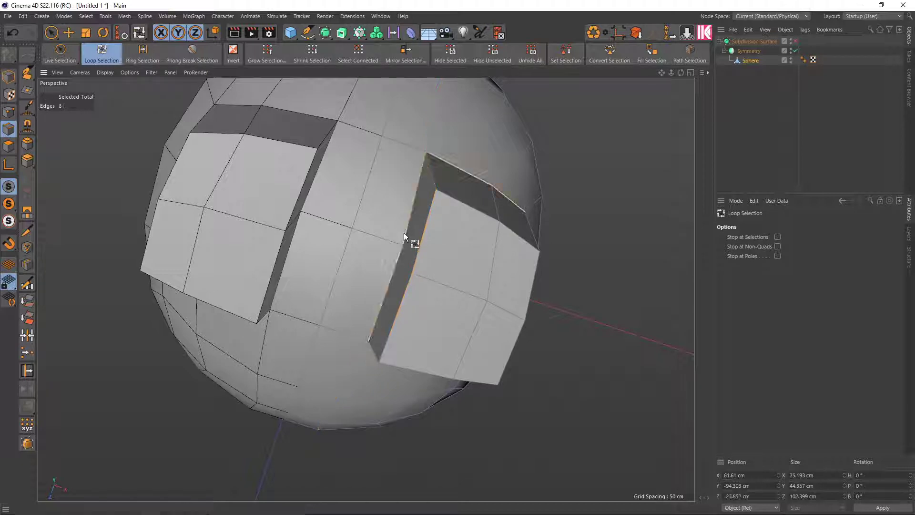
mouse_move(437, 261)
alt+mouse_down()
mouse_move(461, 204)
mouse_move(463, 257)
alt+mouse_up()
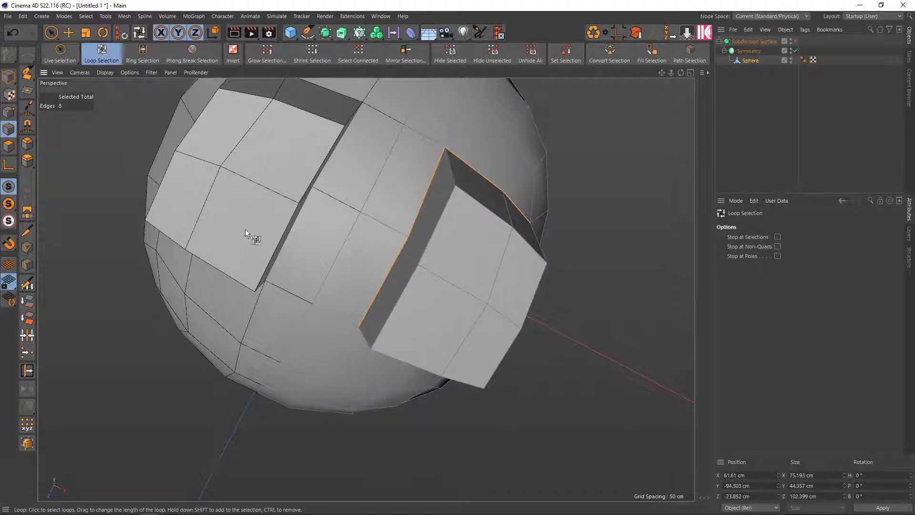
key(space)
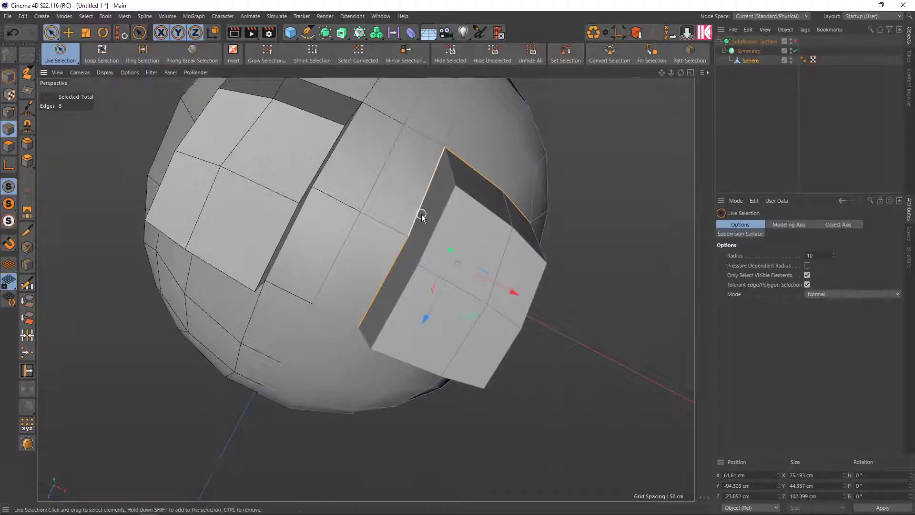
drag(422, 219, 384, 278)
alt+drag(422, 243, 427, 238)
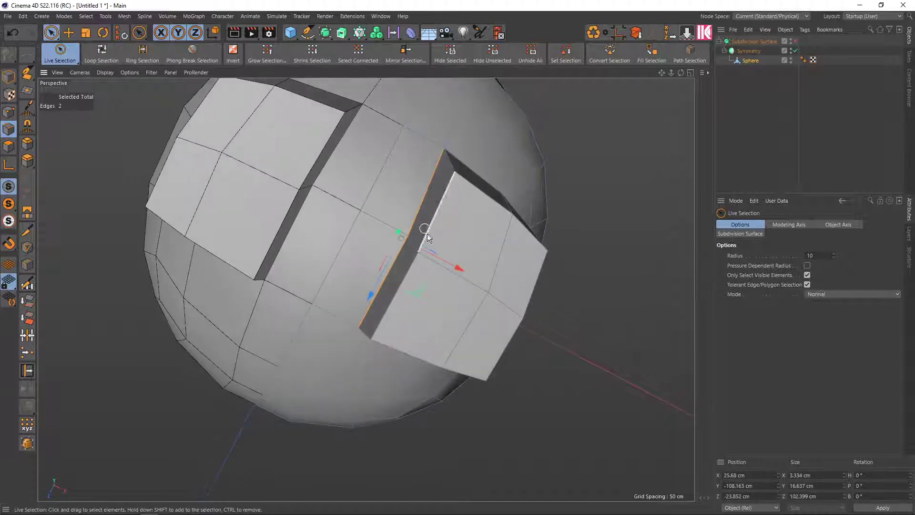
- Edge-slide the inner edge -12.248 cm and re-enable the Subdivision Surface smoothing
click(27, 370)
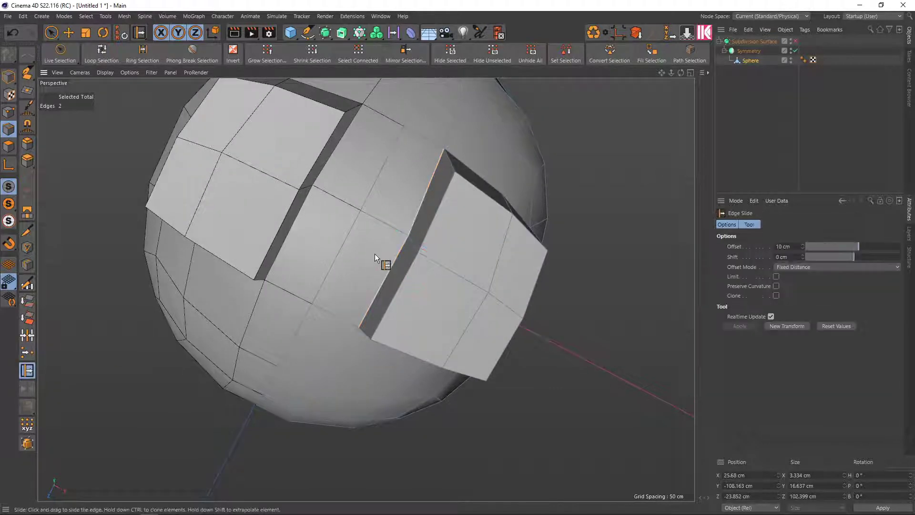
mouse_move(408, 228)
mouse_down()
mouse_move(389, 220)
mouse_move(304, 379)
mouse_up()
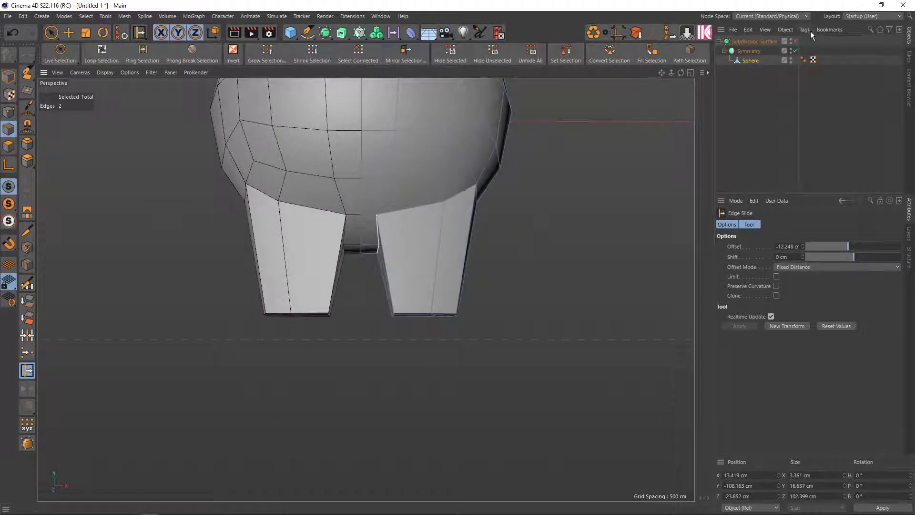
click(795, 42)
mouse_move(519, 179)
alt+mouse_down()
mouse_move(457, 250)
mouse_move(404, 231)
mouse_move(449, 241)
mouse_move(420, 192)
mouse_move(382, 290)
alt+mouse_up()
- Clear the edge selection and disable subdivision with Q to show the blocky cage
key(space)
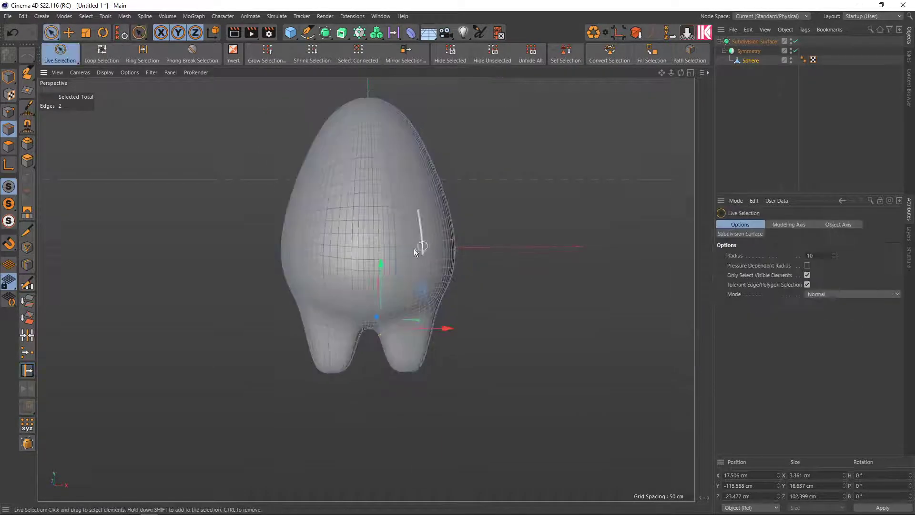
click(543, 255)
mouse_move(375, 259)
alt+mouse_down()
mouse_move(374, 202)
mouse_move(339, 213)
mouse_move(323, 266)
mouse_move(168, 247)
mouse_move(390, 260)
mouse_move(354, 266)
alt+mouse_up()
scroll(394, 408, up, 3)
key(q)
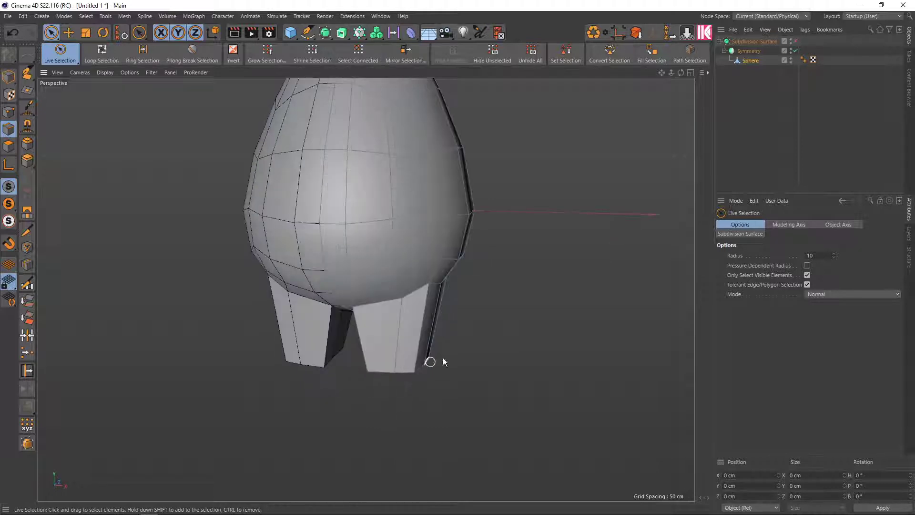
scroll(392, 356, up, 2)
scroll(387, 357, up, 1)
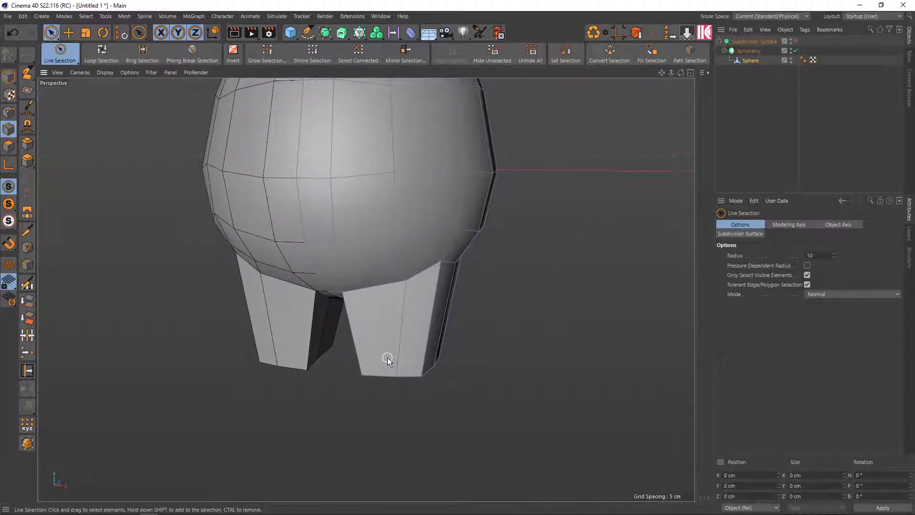
mouse_move(388, 357)
alt+mouse_down()
mouse_move(327, 328)
mouse_move(309, 305)
mouse_move(335, 334)
mouse_move(411, 354)
alt+mouse_up()
- Activate Loop/Path Cut, check the monster reference image, and switch to the four-view layout
key(k)
key(l)
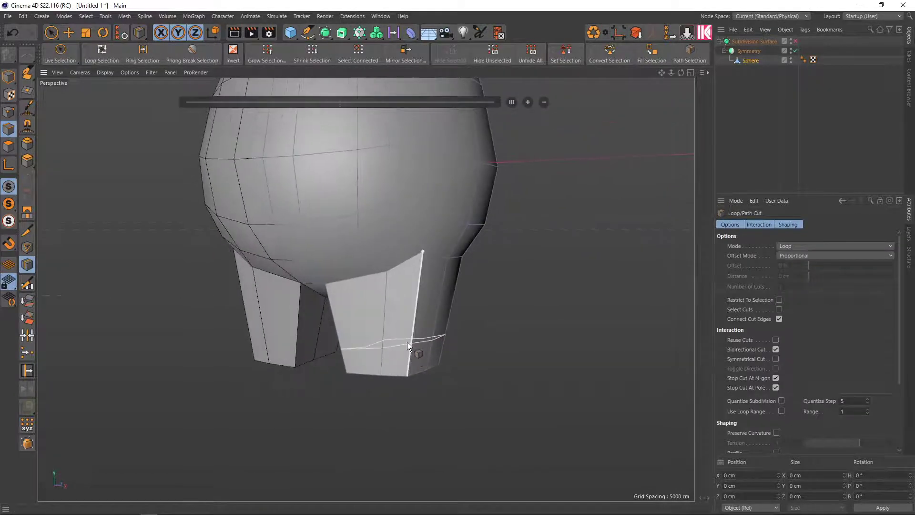
key(alt+Tab)
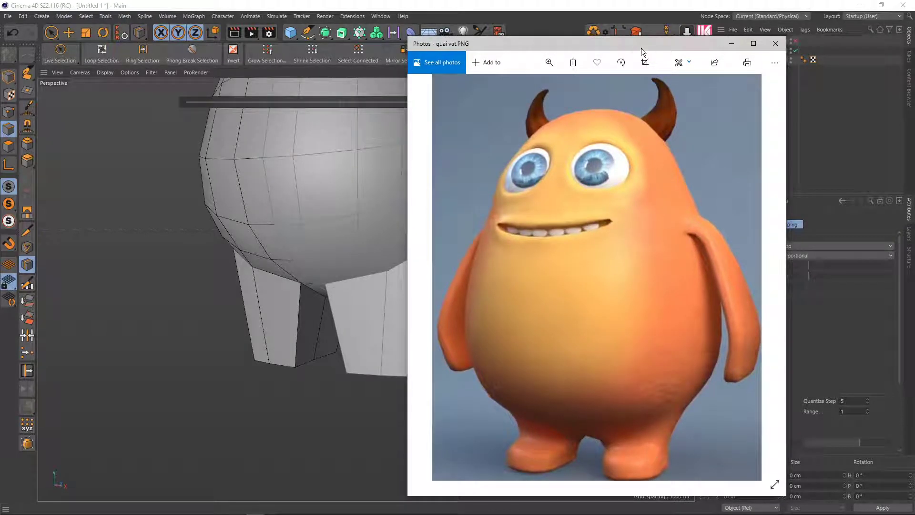
key(alt+Tab)
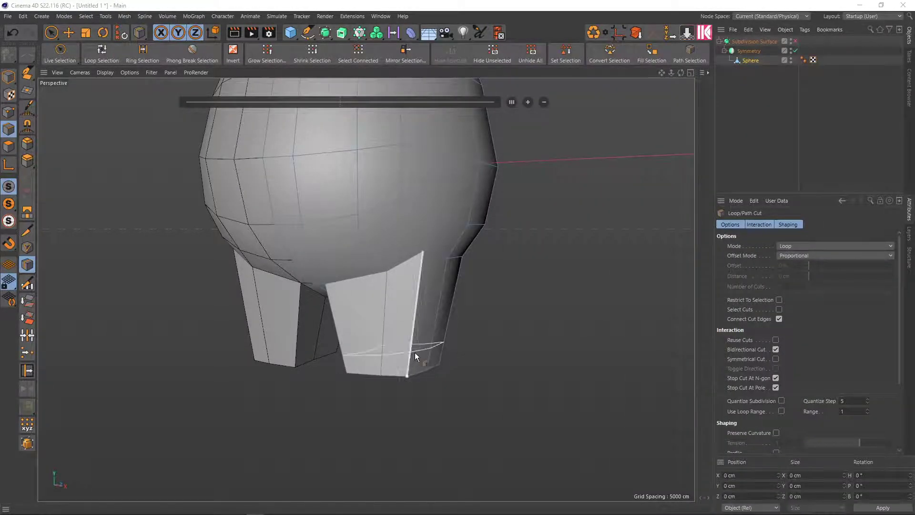
middle_click(433, 362)
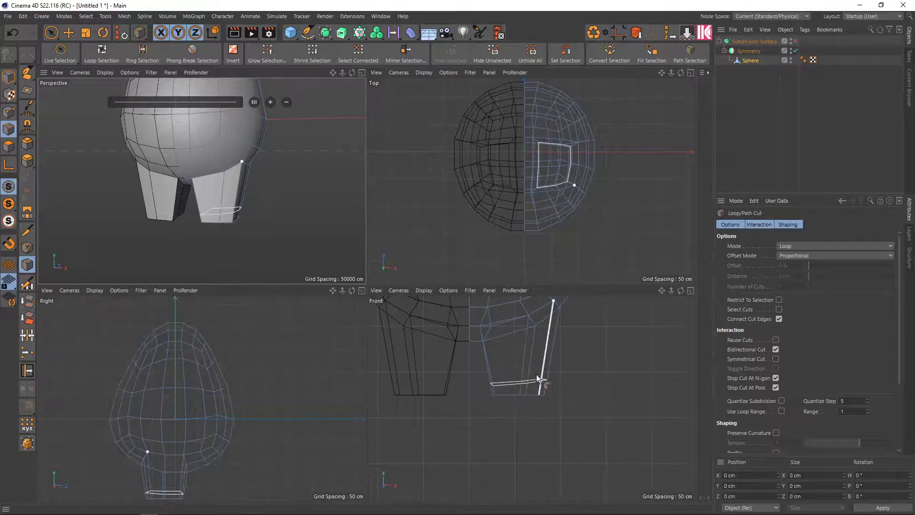
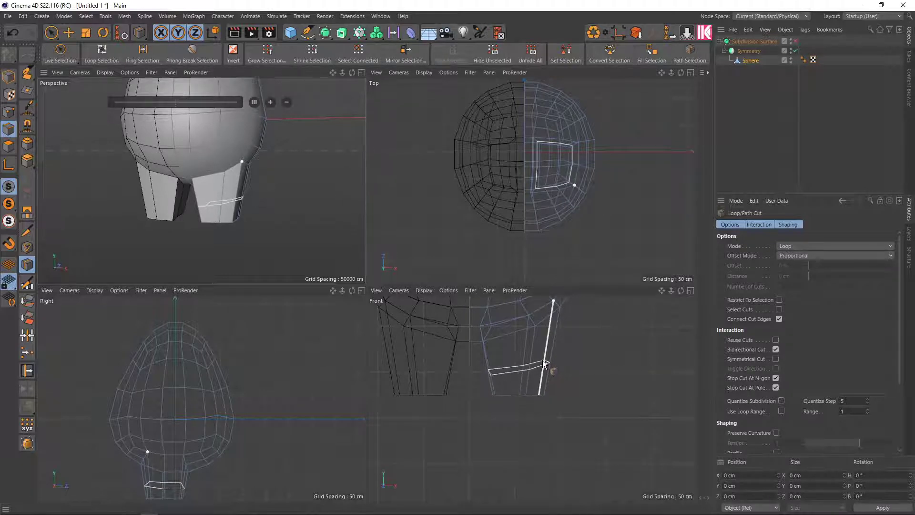
- Try a loop cut around the leg, inspect it from below, then undo it
click(544, 365)
scroll(230, 211, up, 3)
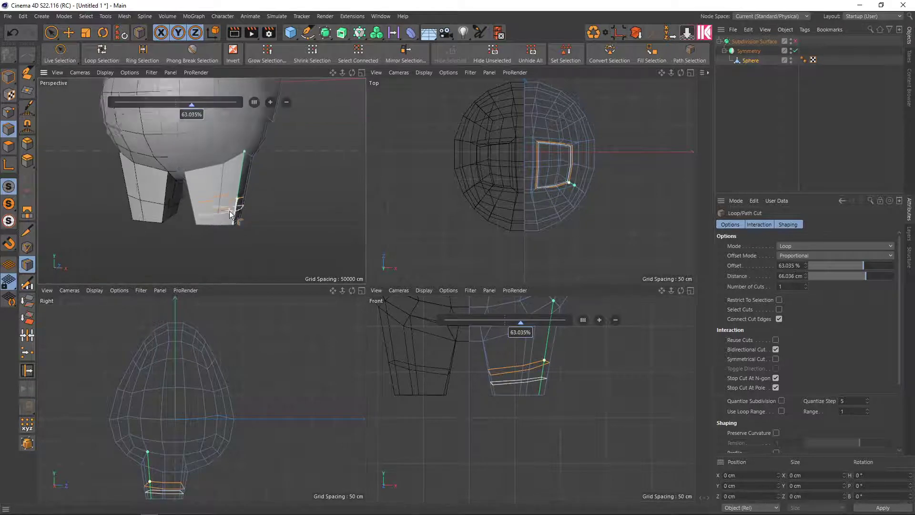
middle_click(232, 217)
mouse_move(373, 265)
alt+mouse_down()
mouse_move(440, 218)
mouse_move(441, 318)
mouse_move(208, 313)
mouse_move(447, 318)
mouse_move(437, 329)
alt+mouse_up()
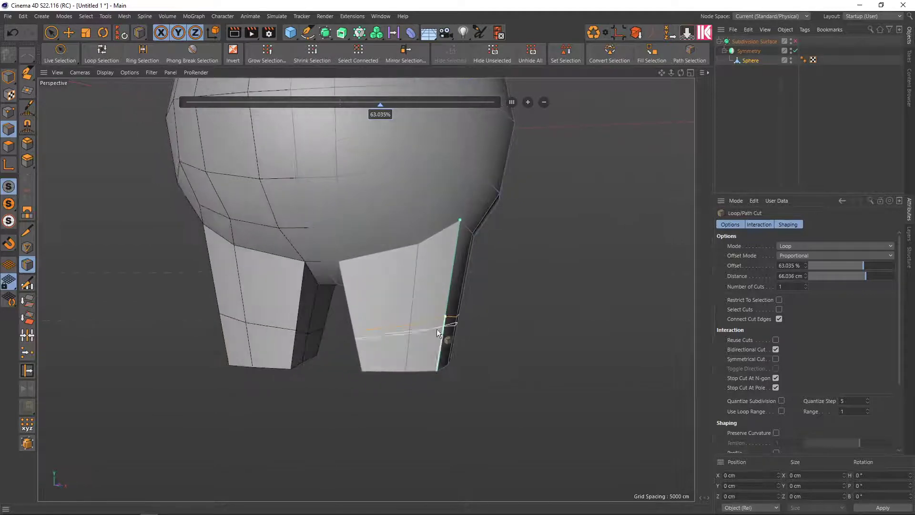
alt+drag(426, 294, 433, 228)
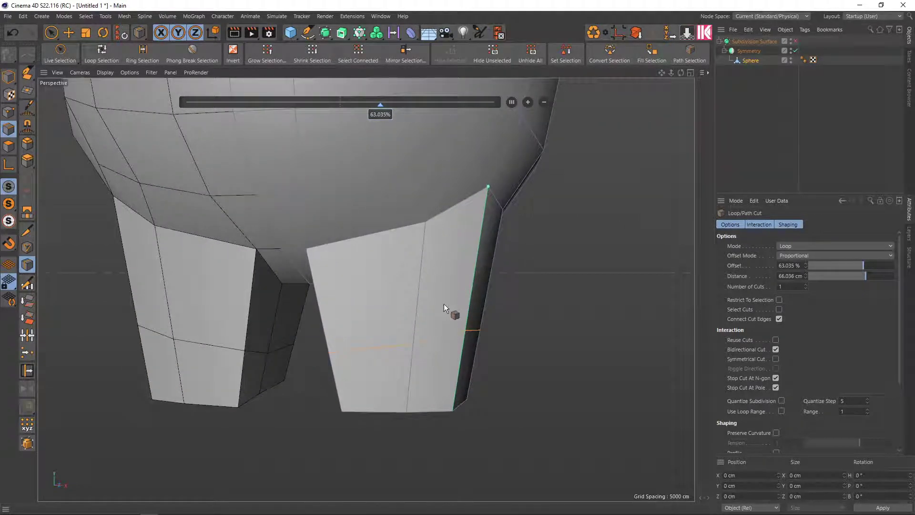
mouse_move(444, 304)
alt+mouse_down()
mouse_move(474, 198)
mouse_move(477, 244)
mouse_move(506, 207)
mouse_move(474, 258)
alt+mouse_up()
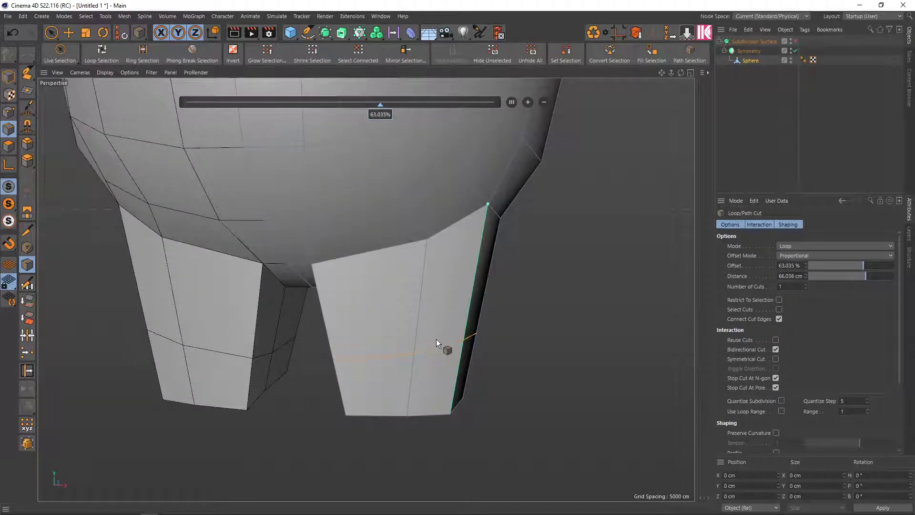
key(ctrl+z)
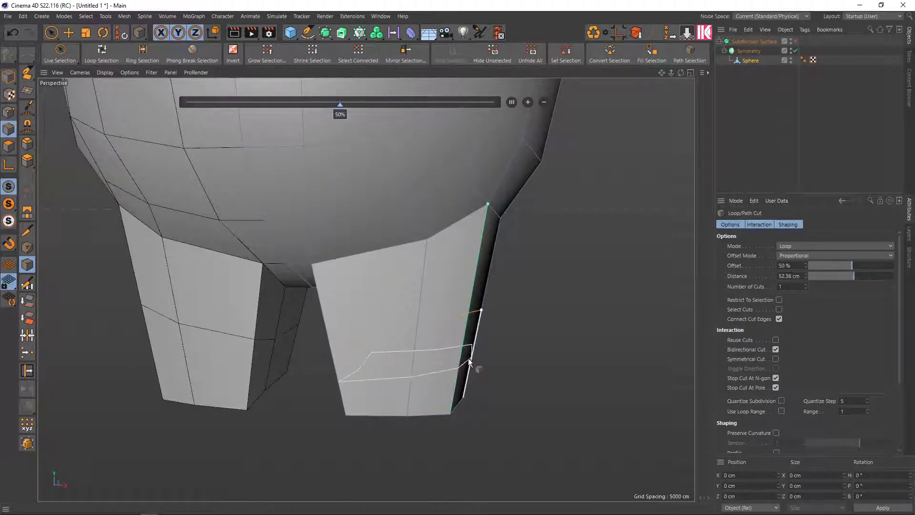
middle_click(468, 359)
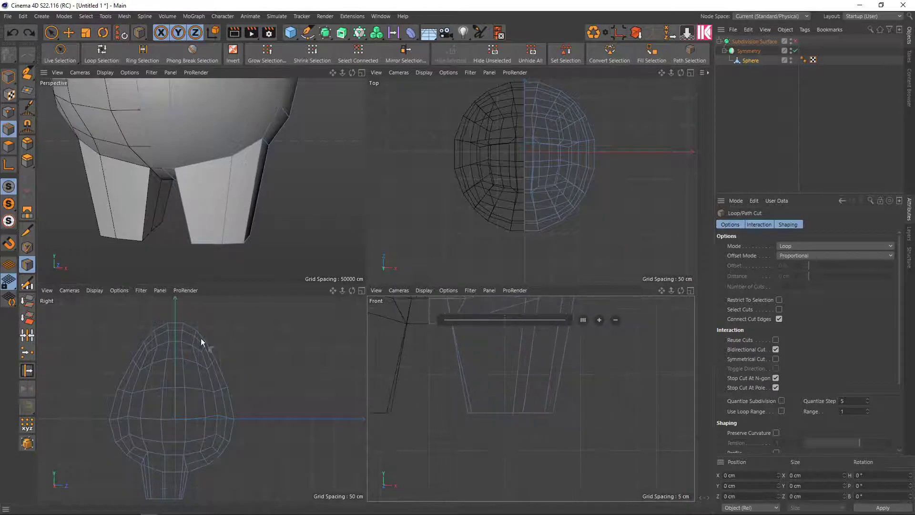
- Slice a horizontal line cut across the leg in the Front view and inspect it
click(28, 232)
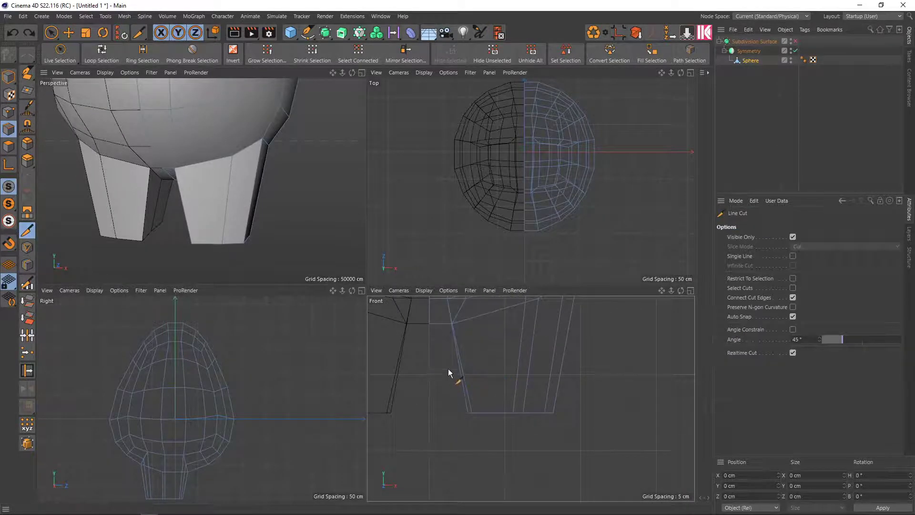
drag(447, 358, 585, 358)
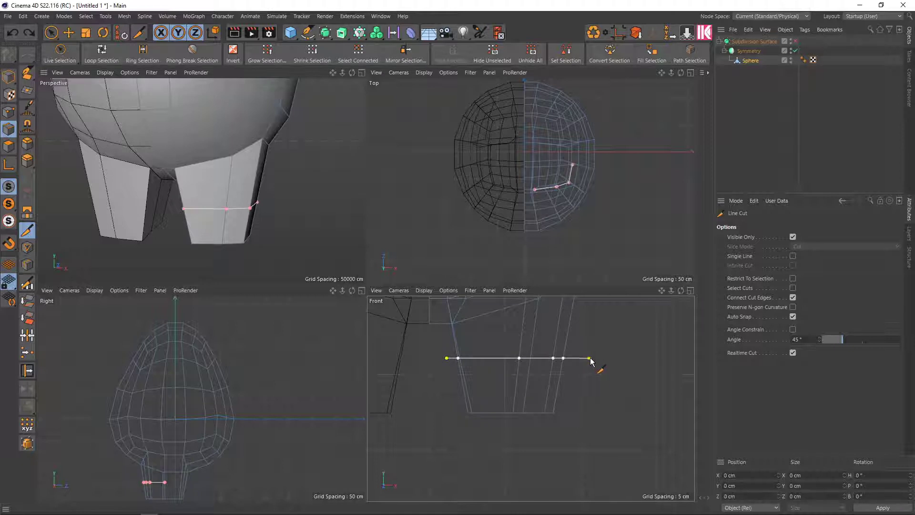
key(Escape)
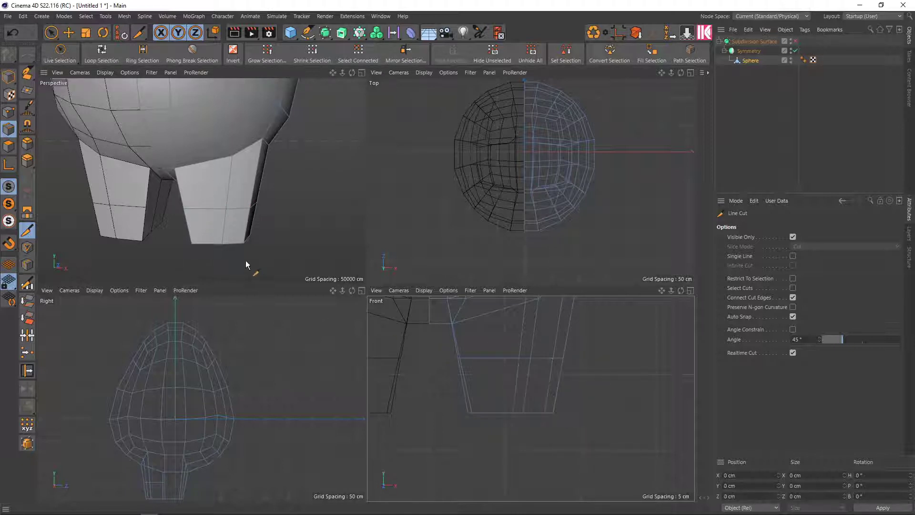
middle_click(283, 237)
alt+drag(281, 231, 468, 301)
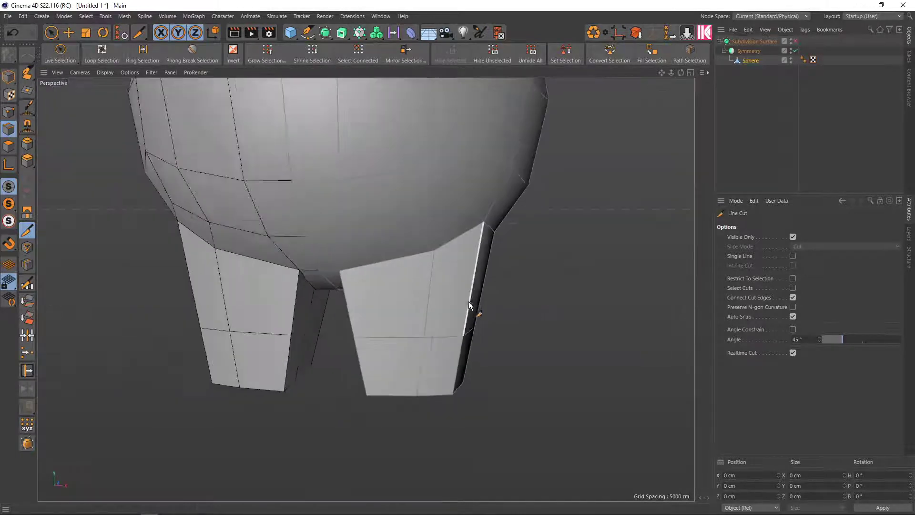
scroll(409, 324, up, 5)
scroll(408, 324, down, 5)
mouse_move(303, 322)
alt+mouse_down()
mouse_move(517, 323)
mouse_move(488, 316)
alt+mouse_up()
scroll(573, 312, up, 3)
scroll(572, 313, down, 3)
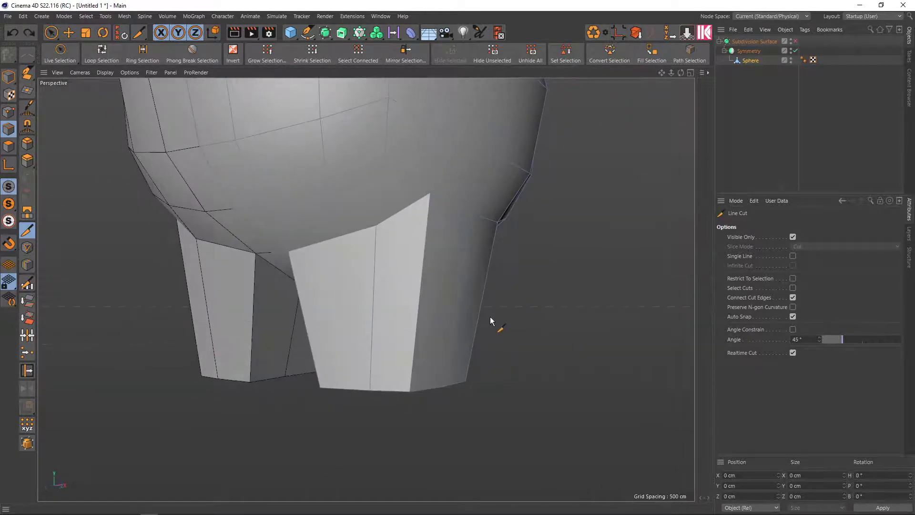
middle_click(484, 322)
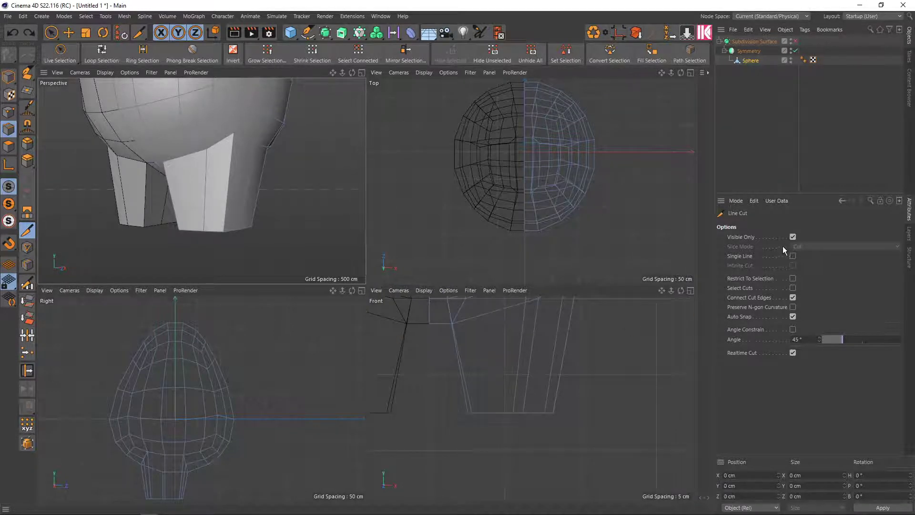
- With Visible Only unchecked, redo the horizontal cut through the whole leg and return to Live Selection
click(793, 237)
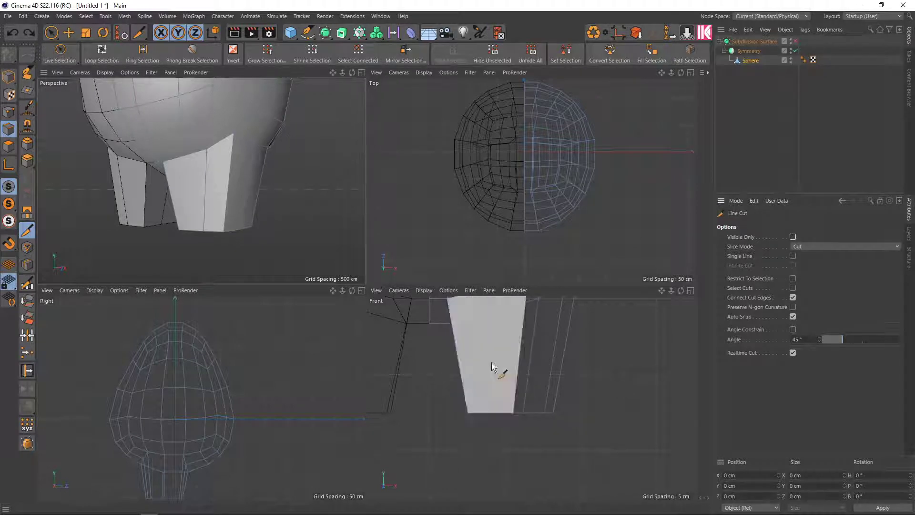
drag(440, 359, 601, 359)
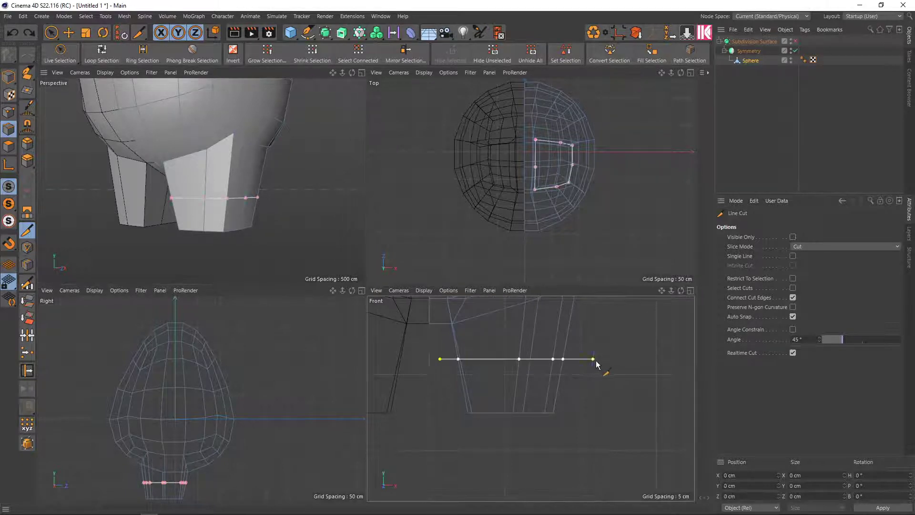
key(Escape)
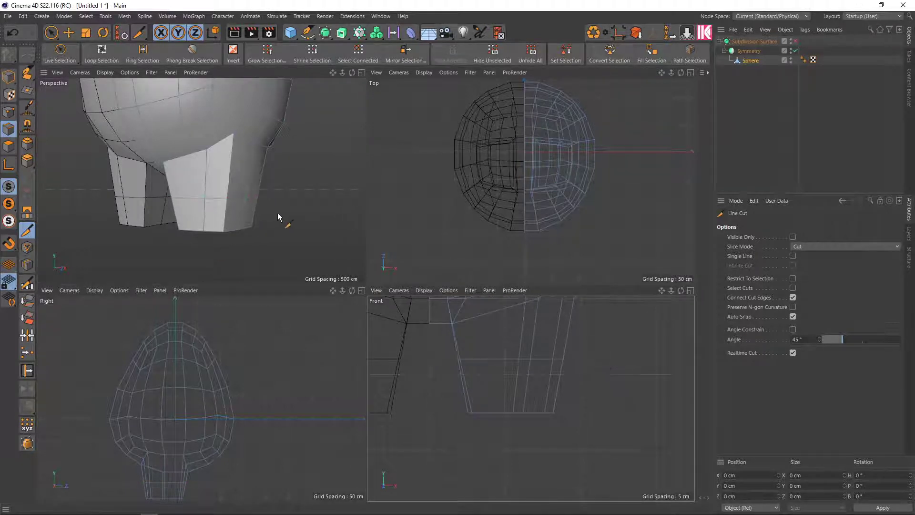
mouse_move(277, 213)
alt+mouse_down()
mouse_move(199, 222)
mouse_move(67, 207)
mouse_move(321, 218)
mouse_move(284, 236)
alt+mouse_up()
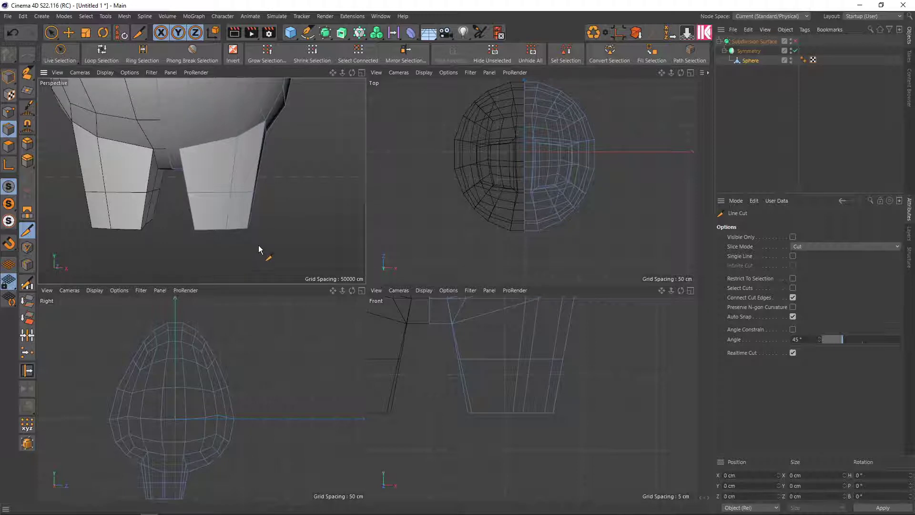
key(space)
middle_click(264, 239)
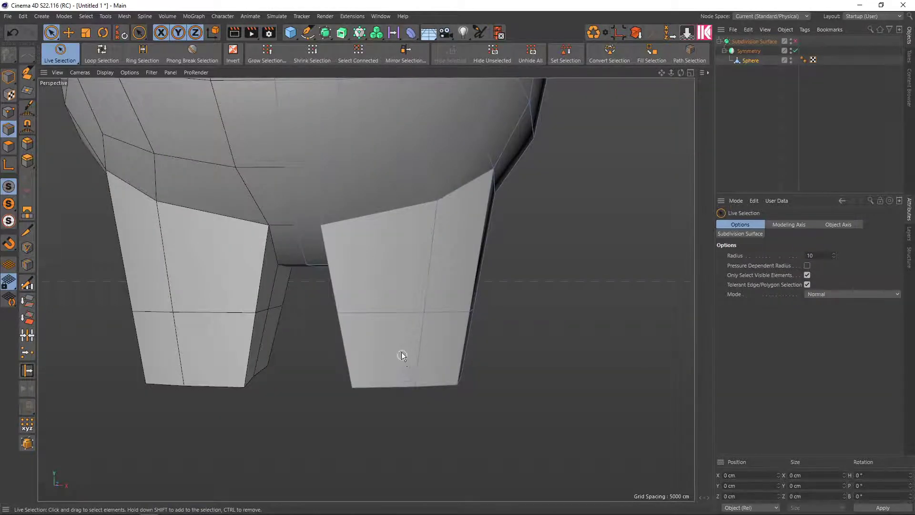
- In Points mode, box-select the leg's bottom-left points and flatten them to zero width
mouse_move(401, 351)
alt+mouse_down()
mouse_move(404, 267)
mouse_move(395, 322)
mouse_move(408, 356)
mouse_move(359, 356)
mouse_move(387, 337)
mouse_move(353, 345)
alt+mouse_up()
middle_click(376, 354)
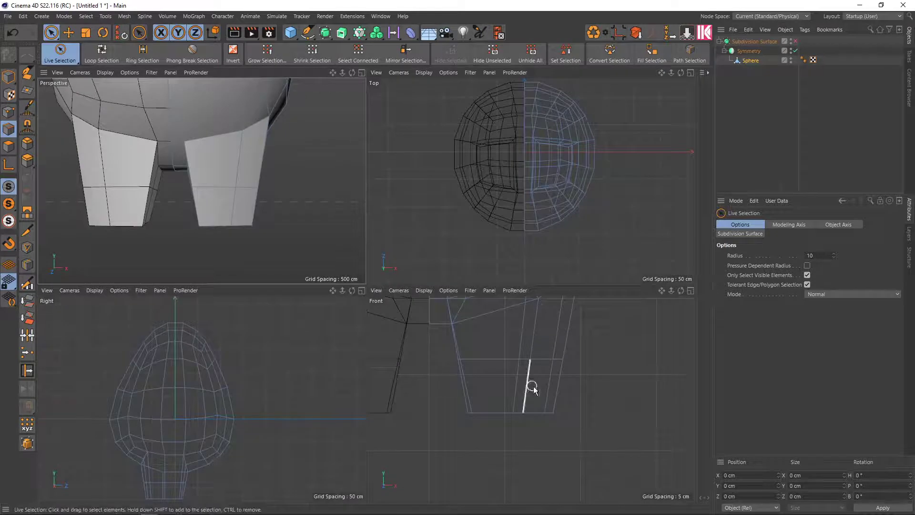
click(9, 111)
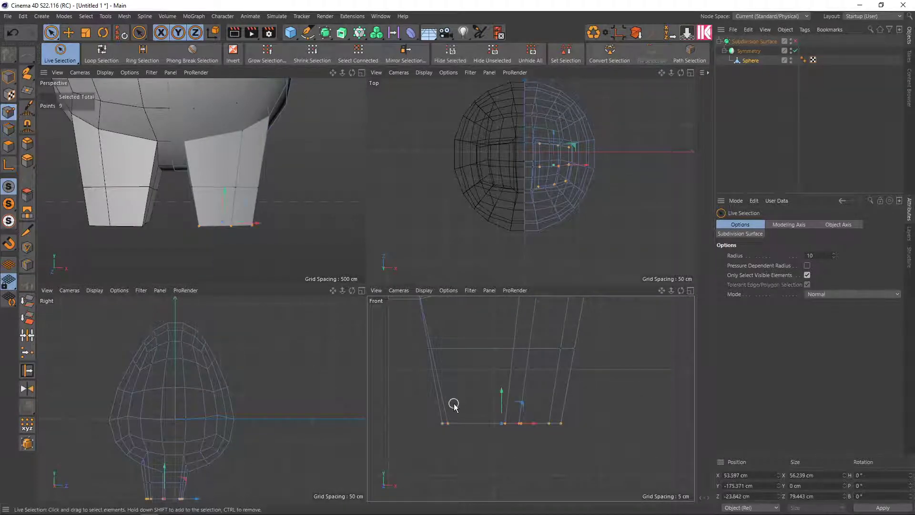
key(0)
drag(461, 469, 428, 389)
scroll(434, 403, up, 2)
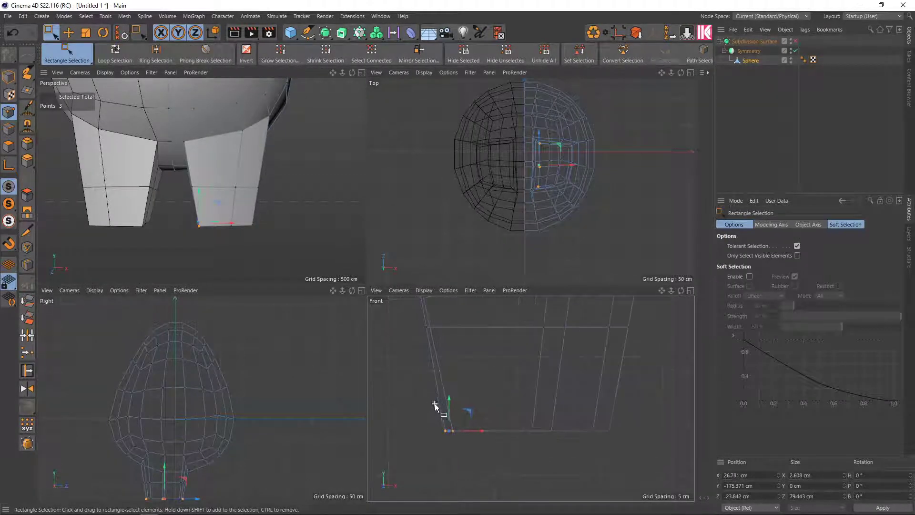
scroll(438, 405, down, 1)
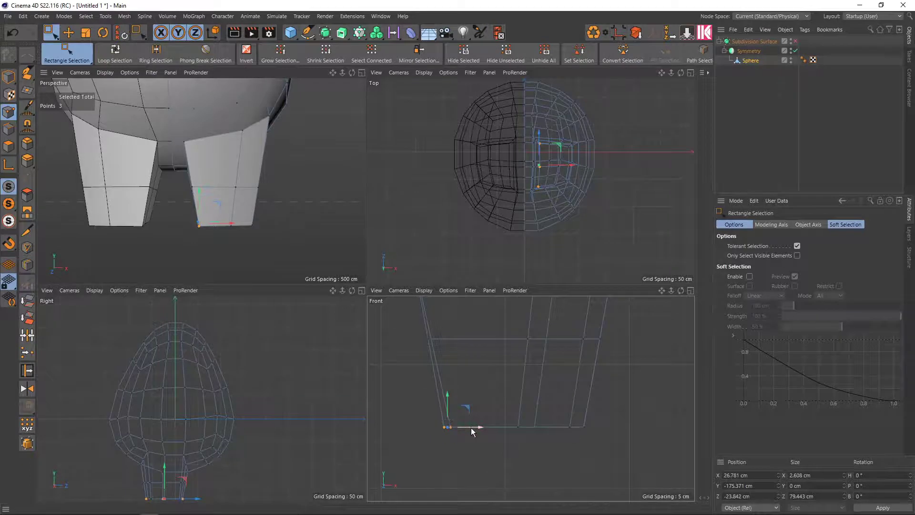
click(825, 475)
text(0)
key(Return)
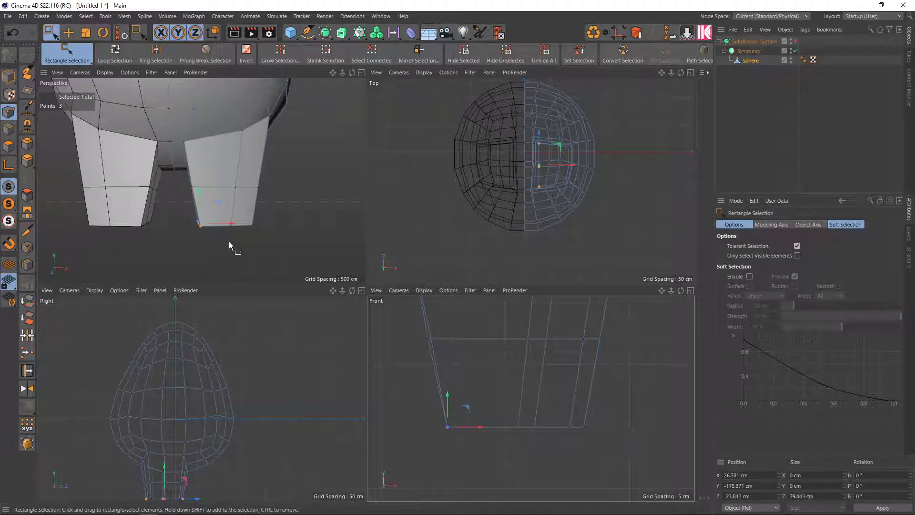
- Flatten the leg's bottom-right points to zero width as well
alt+drag(229, 241, 248, 238)
drag(614, 446, 555, 408)
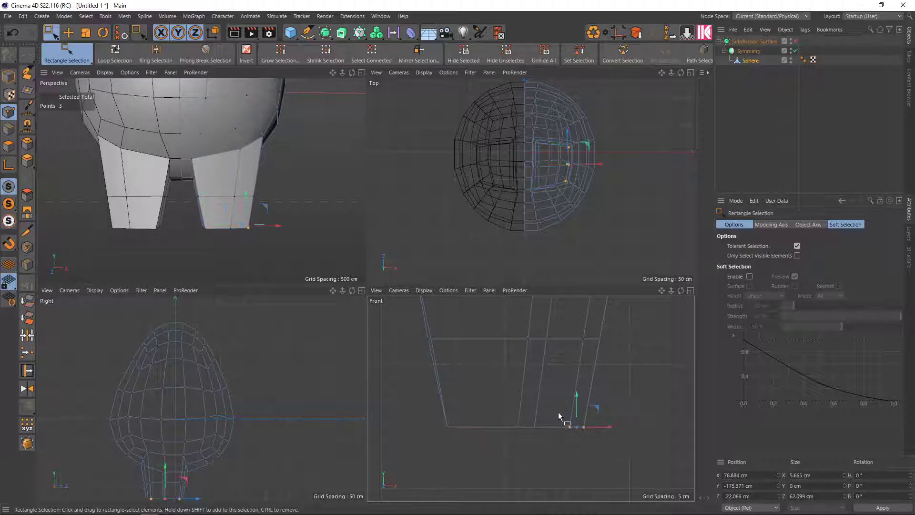
click(815, 478)
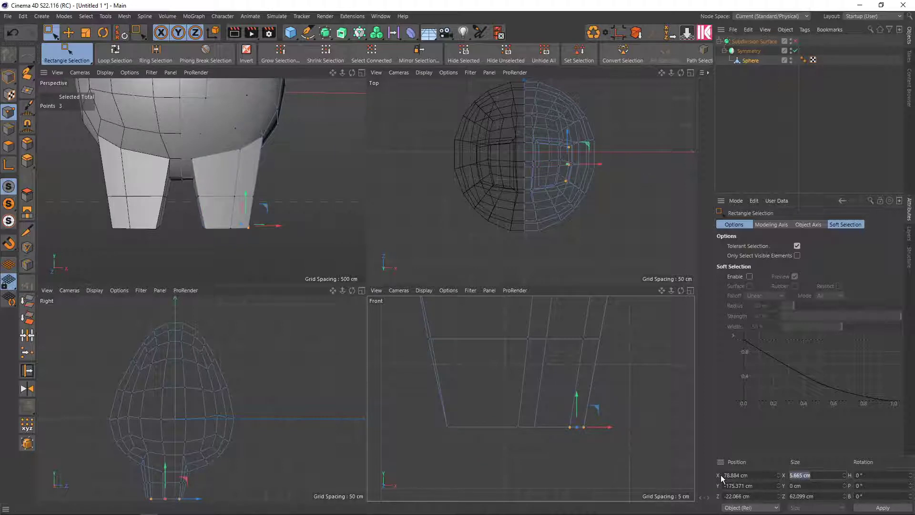
text(0)
key(Return)
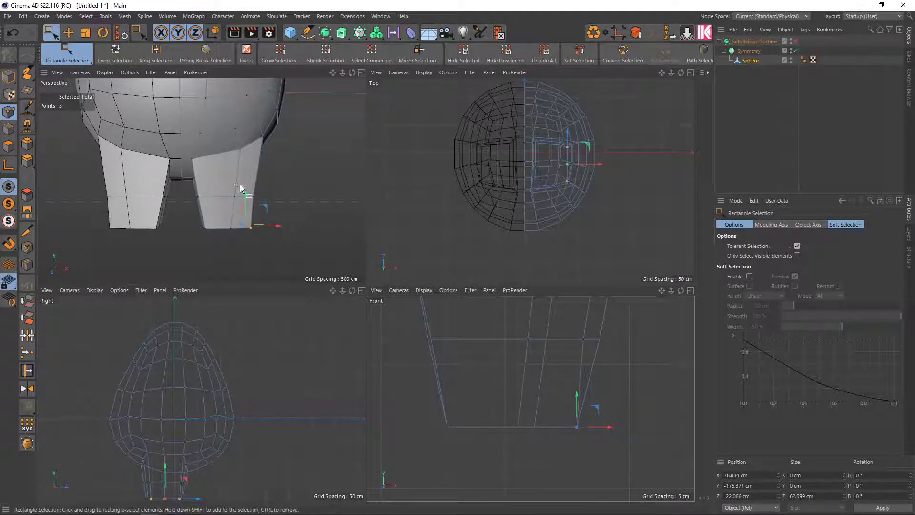
- Shift the bottom-left and bottom-right leg points sideways along X
mouse_move(240, 184)
alt+mouse_down()
mouse_move(247, 206)
mouse_move(210, 215)
mouse_move(276, 216)
alt+mouse_up()
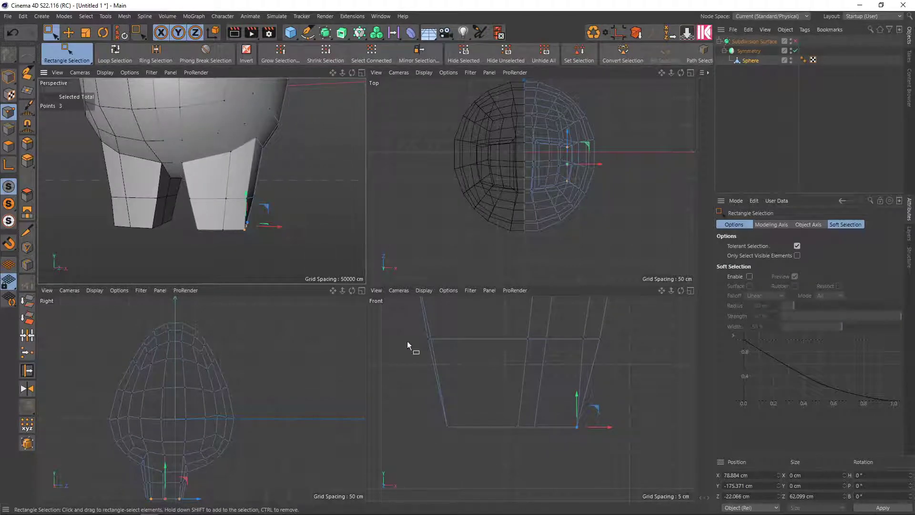
drag(467, 450, 420, 390)
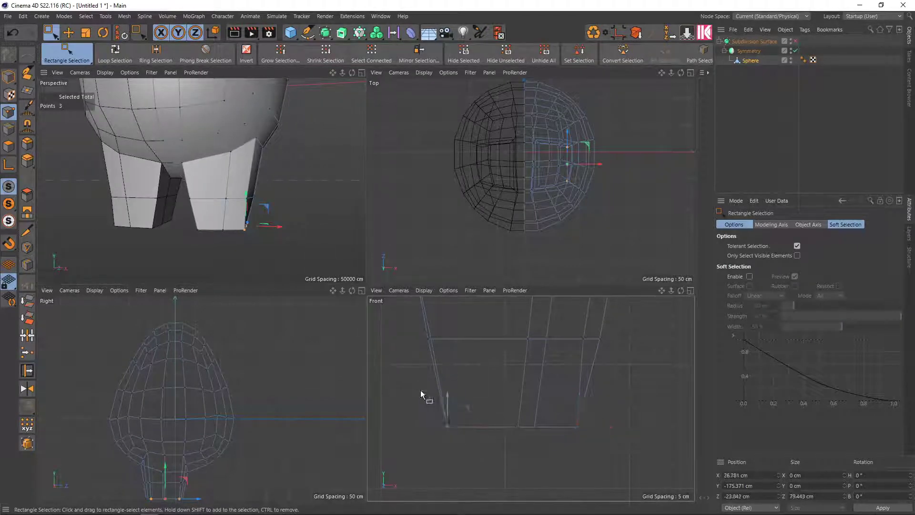
drag(476, 427, 456, 430)
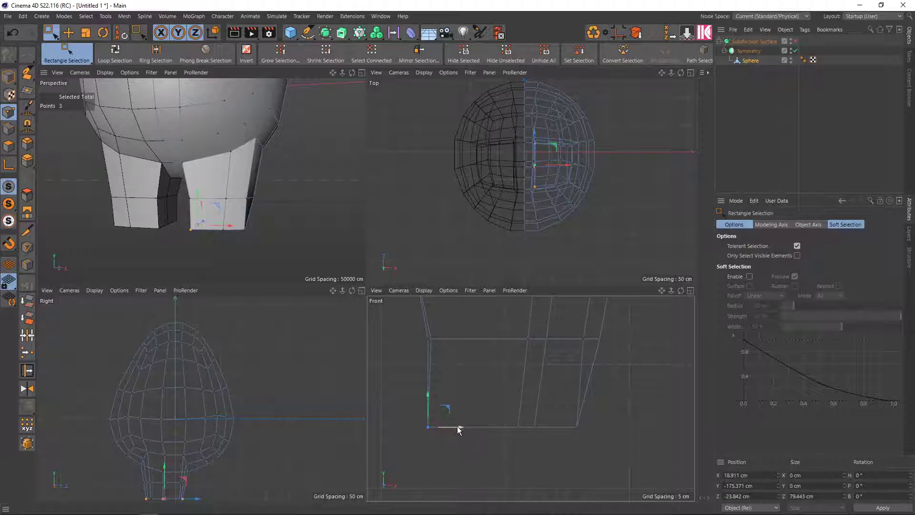
drag(457, 426, 469, 424)
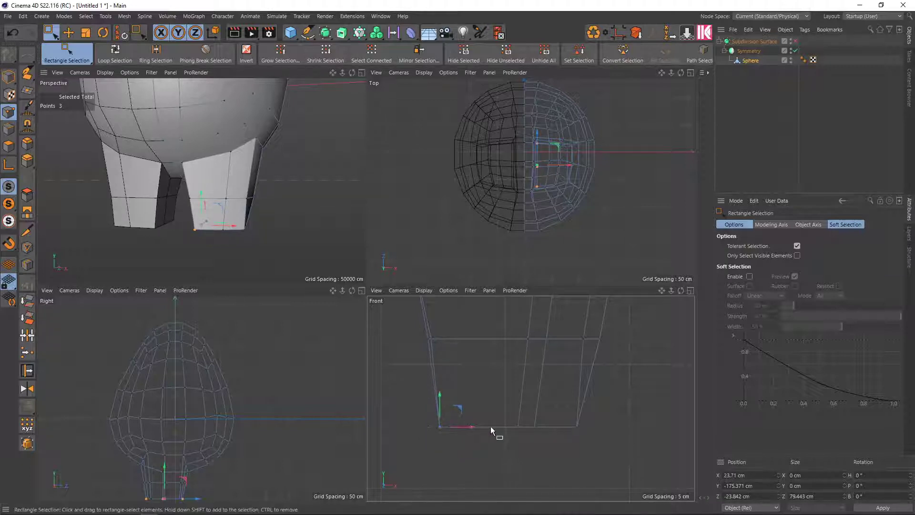
mouse_move(597, 437)
mouse_down()
mouse_move(572, 420)
mouse_move(607, 426)
mouse_up()
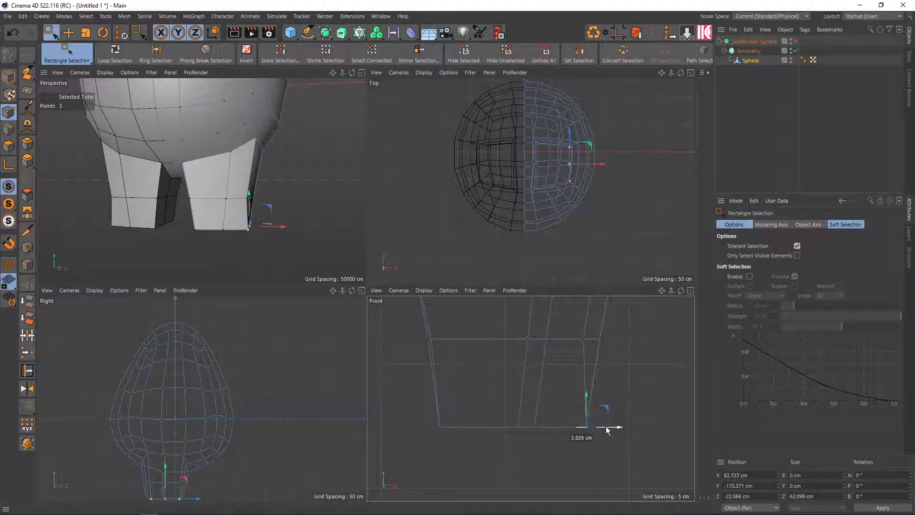
scroll(238, 207, up, 3)
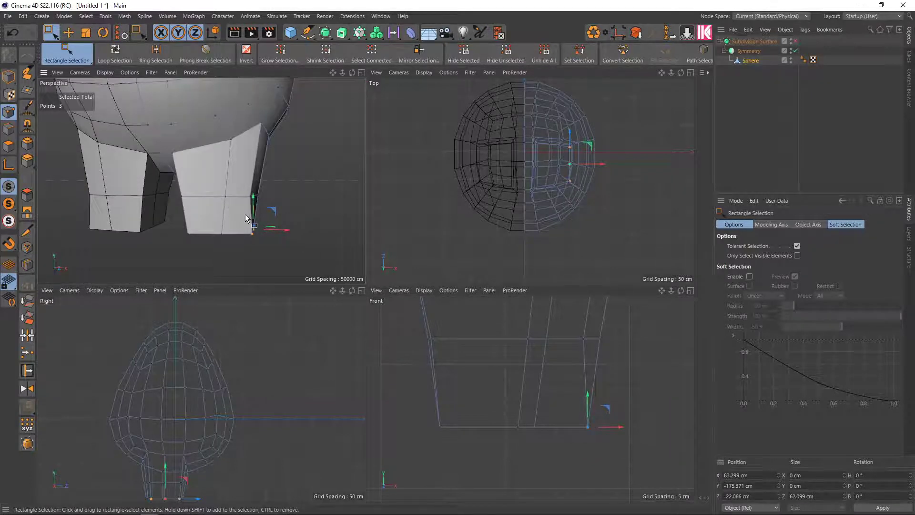
mouse_move(245, 213)
alt+mouse_down()
mouse_move(195, 228)
mouse_move(95, 222)
mouse_move(287, 191)
mouse_move(273, 181)
mouse_move(214, 227)
mouse_move(236, 227)
alt+mouse_up()
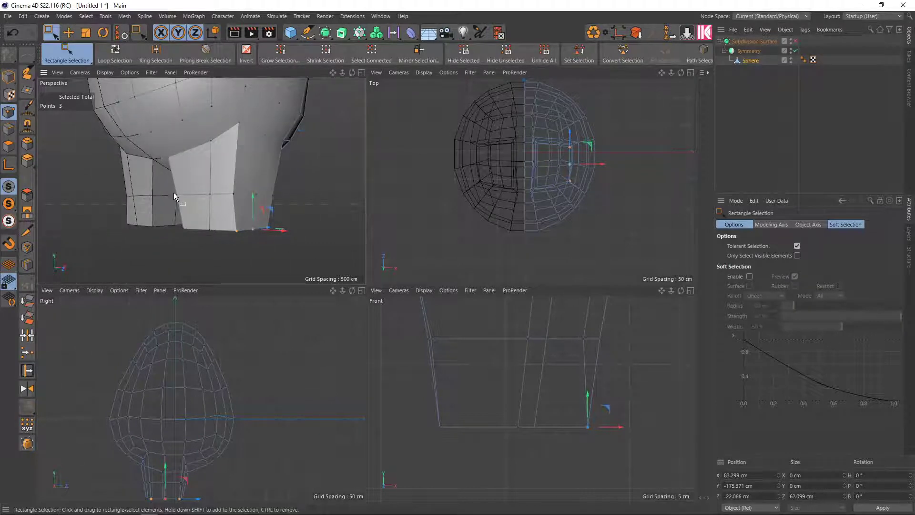
scroll(210, 220, up, 3)
scroll(267, 226, up, 2)
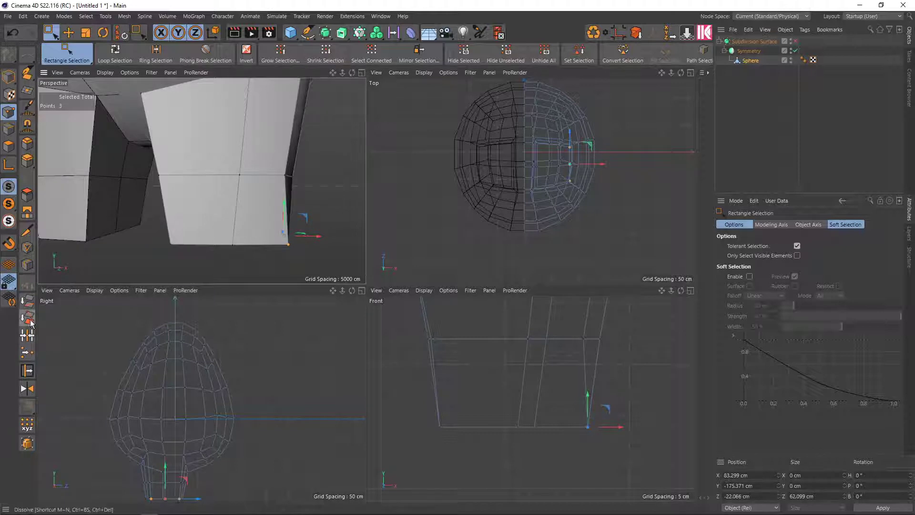
- In Polygons mode, live-select the two lower front faces of the leg
key(9)
key(Return)
key(Return)
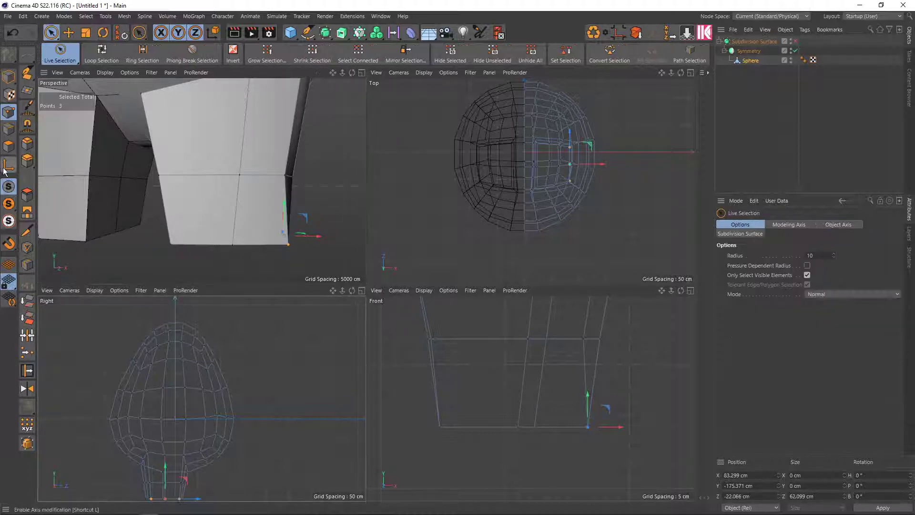
drag(227, 222, 253, 220)
scroll(217, 254, down, 2)
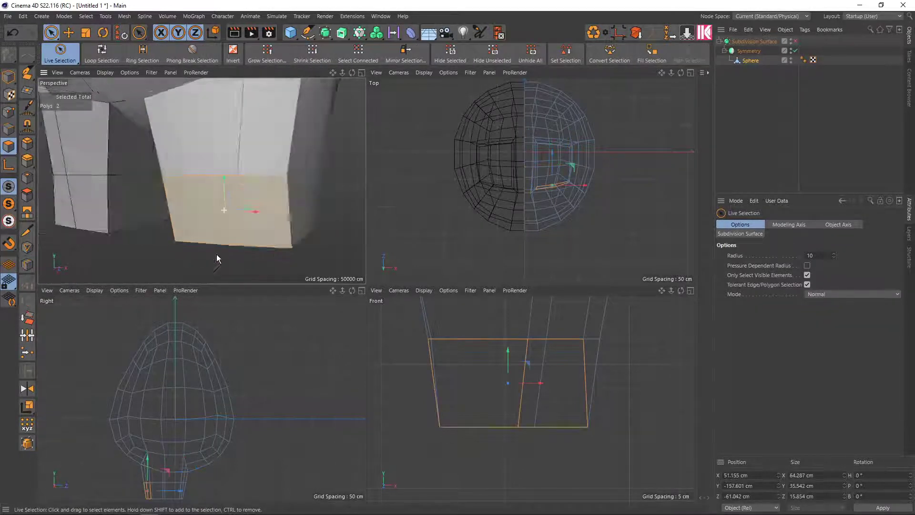
mouse_move(216, 253)
alt+mouse_down()
mouse_move(167, 263)
mouse_move(198, 256)
alt+mouse_up()
mouse_move(198, 257)
alt+right_down()
mouse_move(252, 244)
mouse_move(198, 255)
mouse_move(244, 236)
alt+right_up()
scroll(244, 233, down, 3)
mouse_move(259, 224)
alt+mouse_down()
mouse_move(333, 208)
mouse_move(342, 224)
mouse_move(307, 233)
mouse_move(344, 225)
mouse_move(323, 227)
mouse_move(333, 231)
mouse_move(341, 225)
mouse_move(299, 220)
alt+mouse_up()
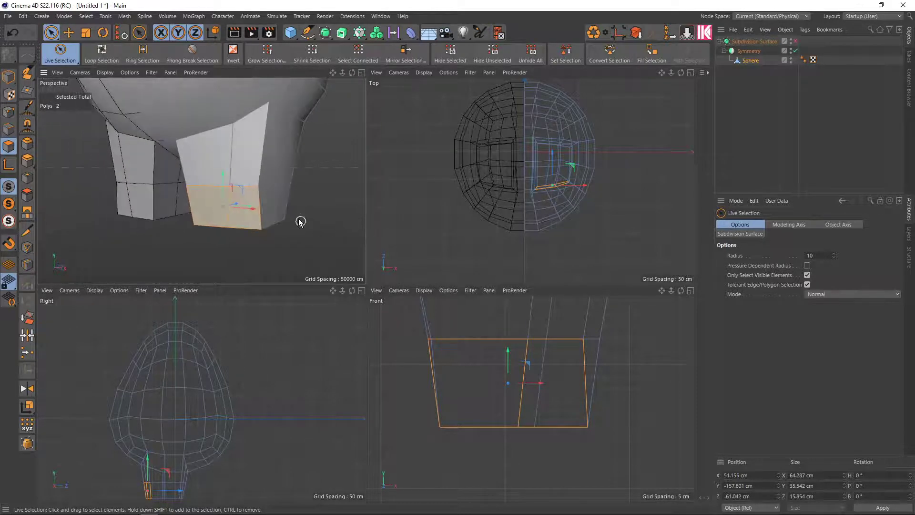
- With a brush radius of 20, select the two faces between the legs and delete them
middle_drag(299, 220, 381, 267)
middle_click(322, 240)
mouse_move(348, 250)
alt+mouse_down()
mouse_move(478, 313)
mouse_move(518, 293)
mouse_move(536, 318)
mouse_move(306, 317)
mouse_move(205, 293)
mouse_move(227, 305)
mouse_move(513, 302)
alt+mouse_up()
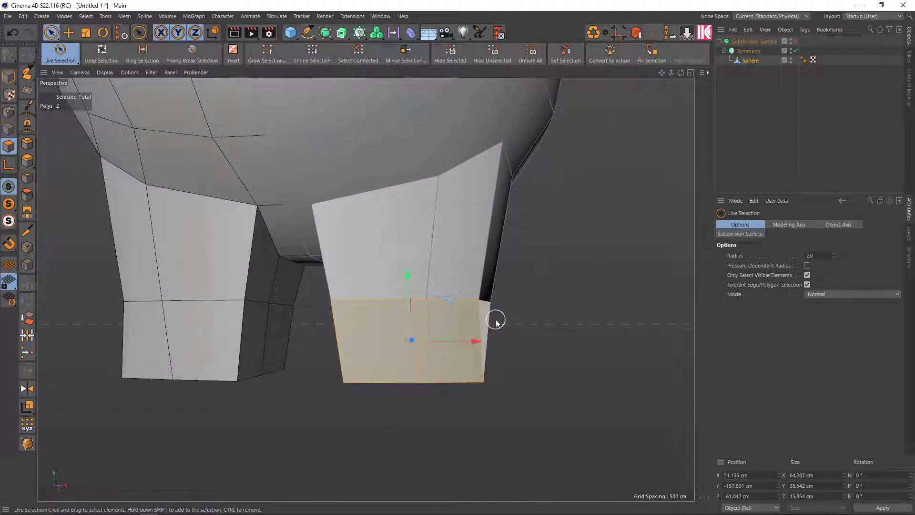
key(ctrl+z)
mouse_move(483, 353)
alt+mouse_down()
mouse_move(521, 356)
mouse_move(492, 353)
alt+mouse_up()
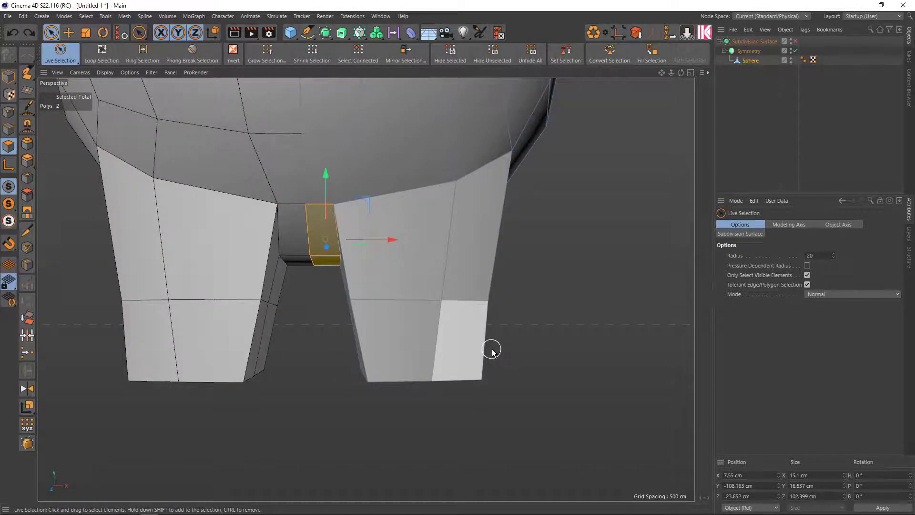
mouse_move(512, 369)
alt+mouse_down()
mouse_move(490, 365)
mouse_move(496, 379)
mouse_move(545, 335)
mouse_move(510, 372)
mouse_move(475, 381)
alt+mouse_up()
key(Delete)
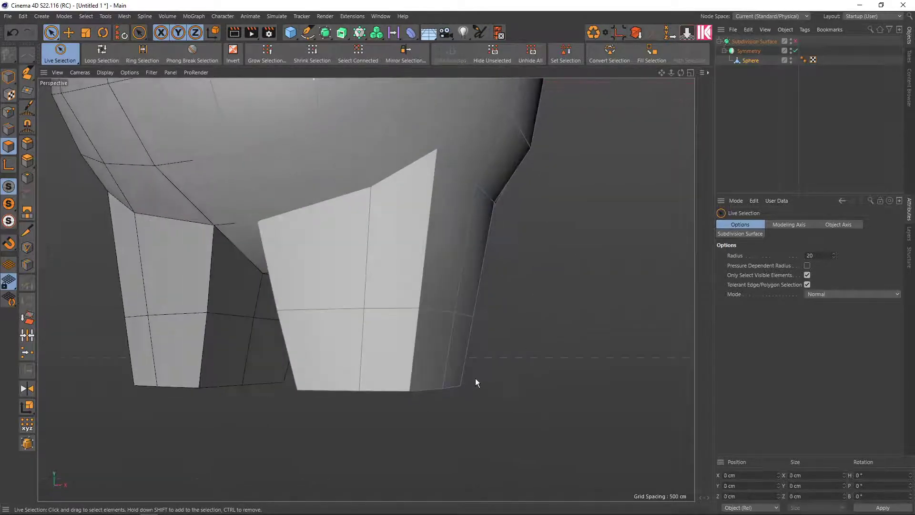
- Restore the two deleted faces between the legs and center them in view
scroll(476, 379, down, 2)
middle_click(476, 379)
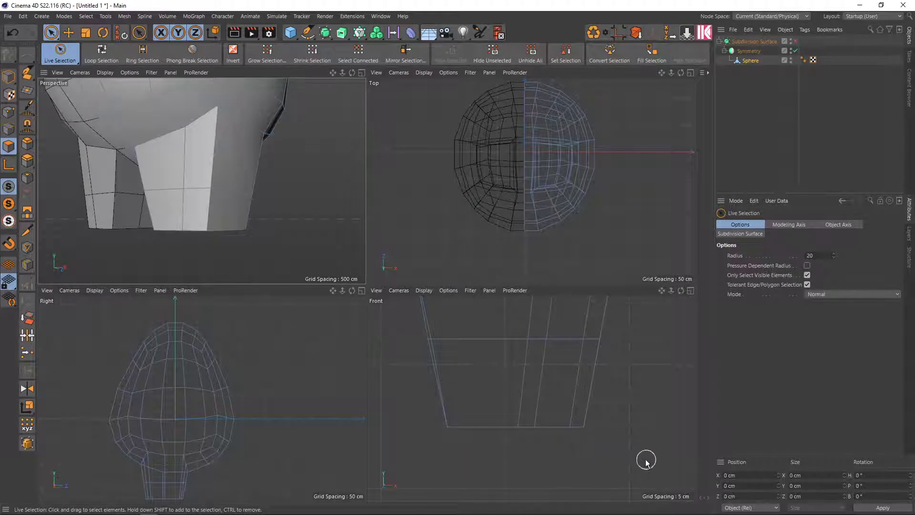
key(ctrl+z)
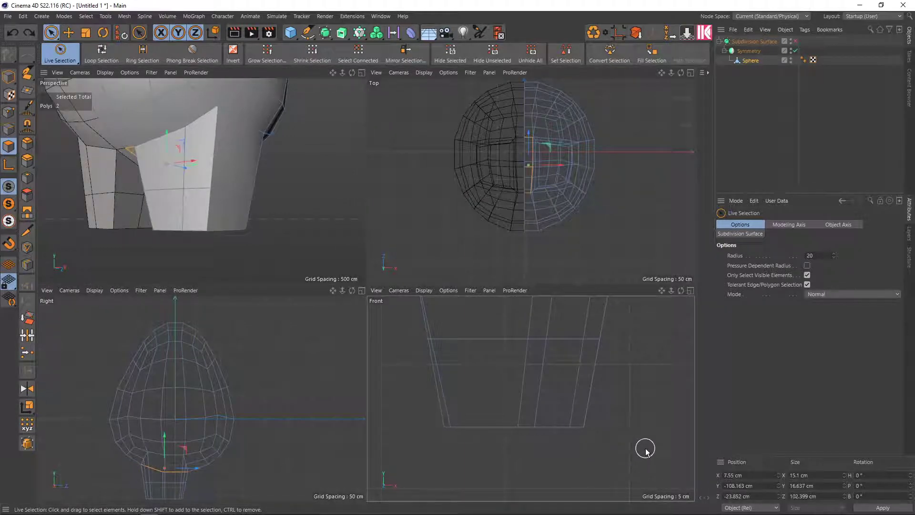
scroll(267, 247, up, 2)
middle_click(291, 251)
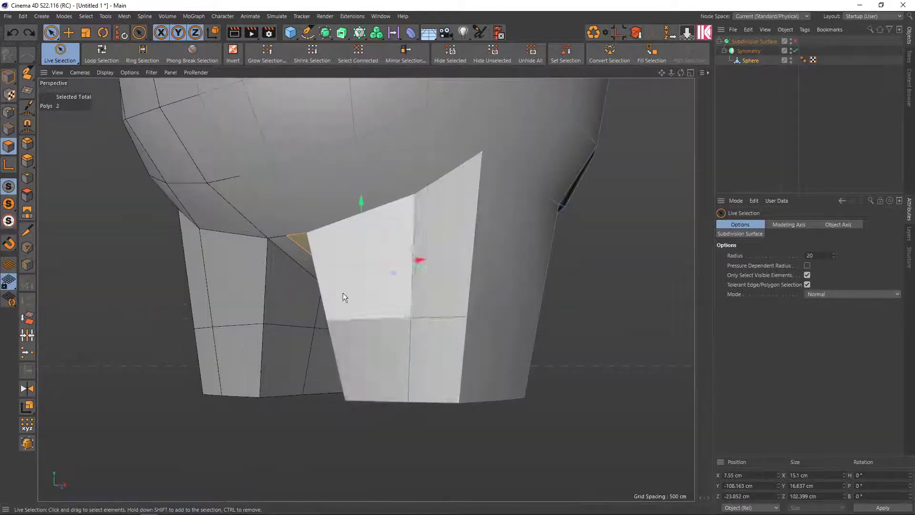
mouse_move(342, 292)
alt+mouse_down()
mouse_move(487, 323)
mouse_move(477, 324)
alt+mouse_up()
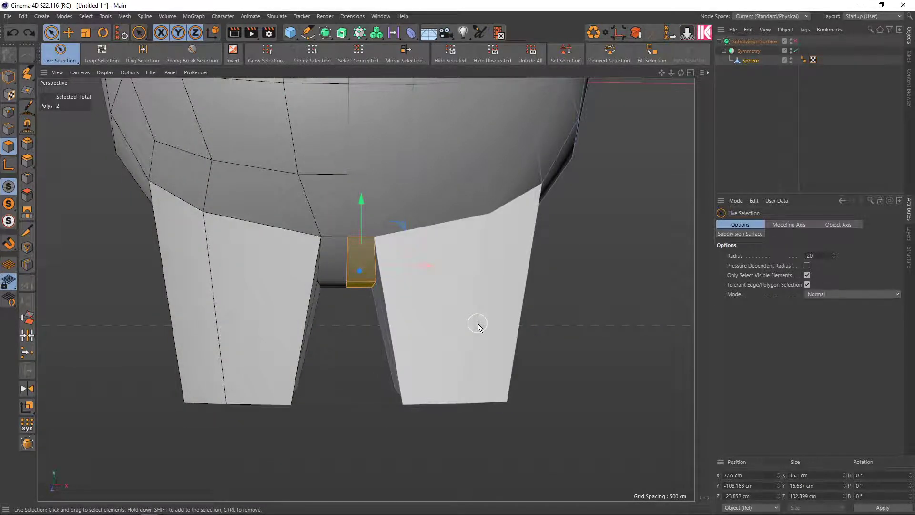
middle_click(478, 327)
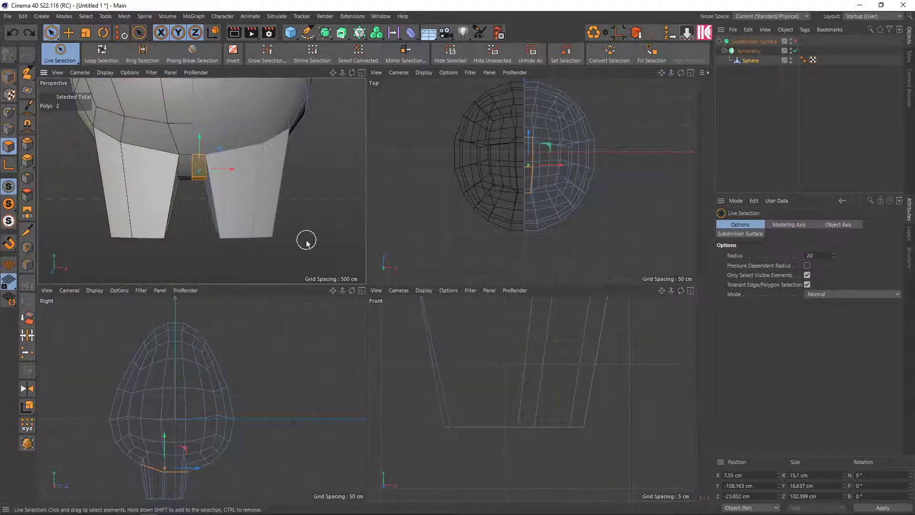
- Try widening the inner face along X, undo it, and deselect everything
drag(306, 243, 309, 245)
key(ctrl+z)
click(323, 228)
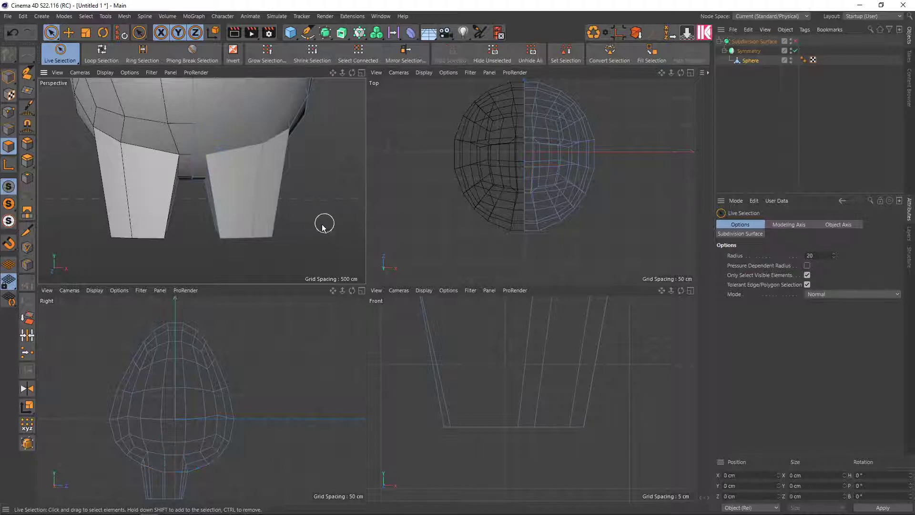
mouse_move(309, 233)
alt+mouse_down()
mouse_move(259, 210)
mouse_move(289, 175)
mouse_move(319, 189)
mouse_move(306, 221)
mouse_move(293, 168)
mouse_move(310, 222)
alt+mouse_up()
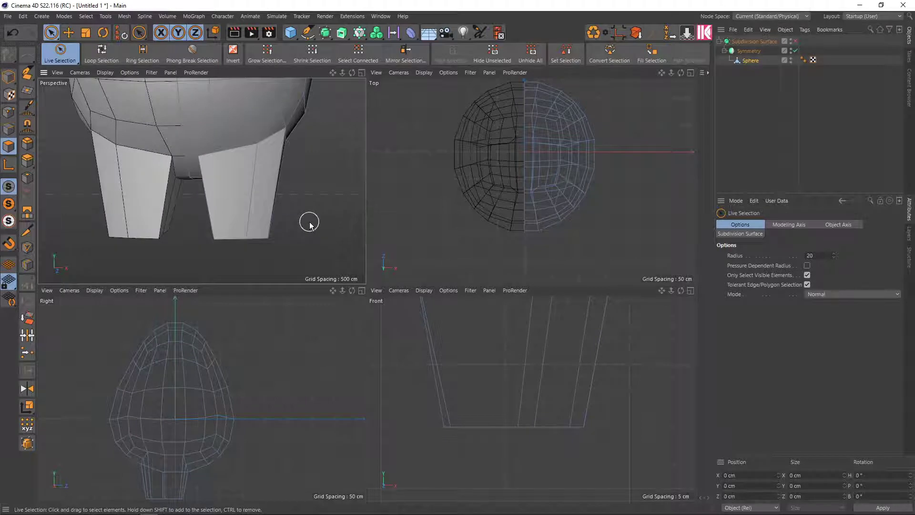
mouse_move(292, 220)
alt+mouse_down()
mouse_move(228, 219)
mouse_move(274, 210)
alt+mouse_up()
middle_click(274, 210)
mouse_move(400, 271)
alt+mouse_down()
mouse_move(422, 302)
mouse_move(435, 231)
mouse_move(426, 297)
mouse_move(441, 319)
mouse_move(418, 305)
mouse_move(416, 312)
mouse_move(423, 291)
alt+mouse_up()
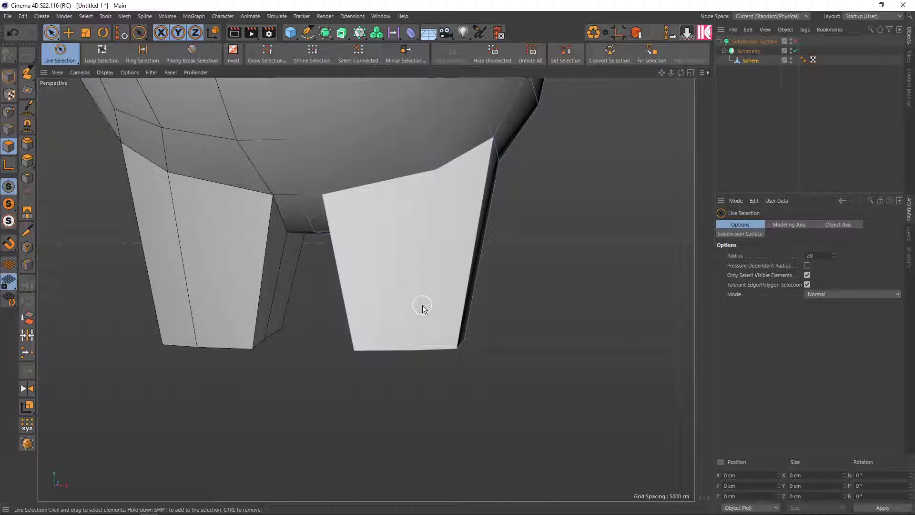
- Knife a horizontal line cut across the lower leg in the Front view
key(k)
key(l)
key(F5)
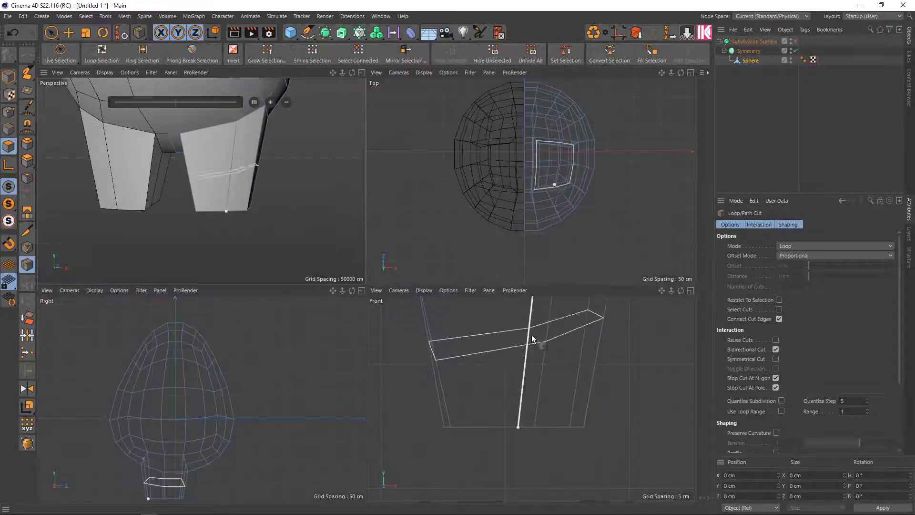
click(27, 230)
scroll(525, 371, down, 2)
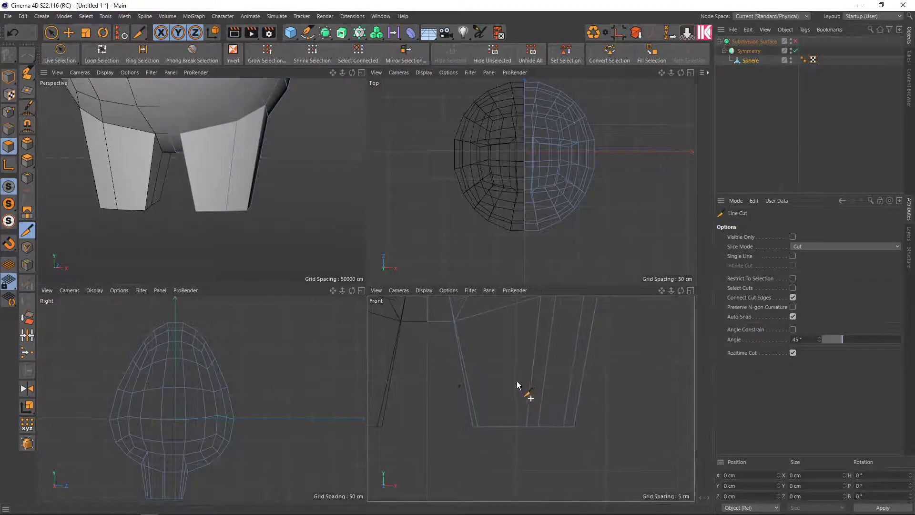
drag(445, 359, 609, 360)
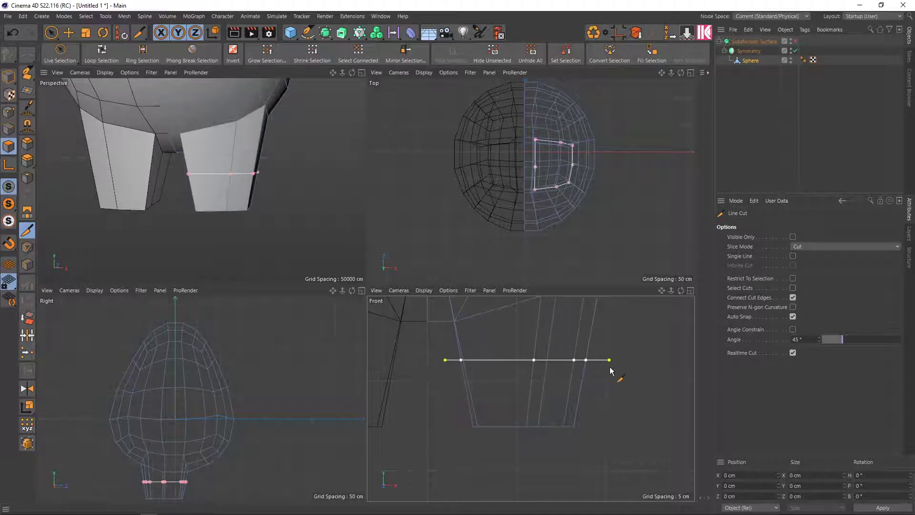
key(Escape)
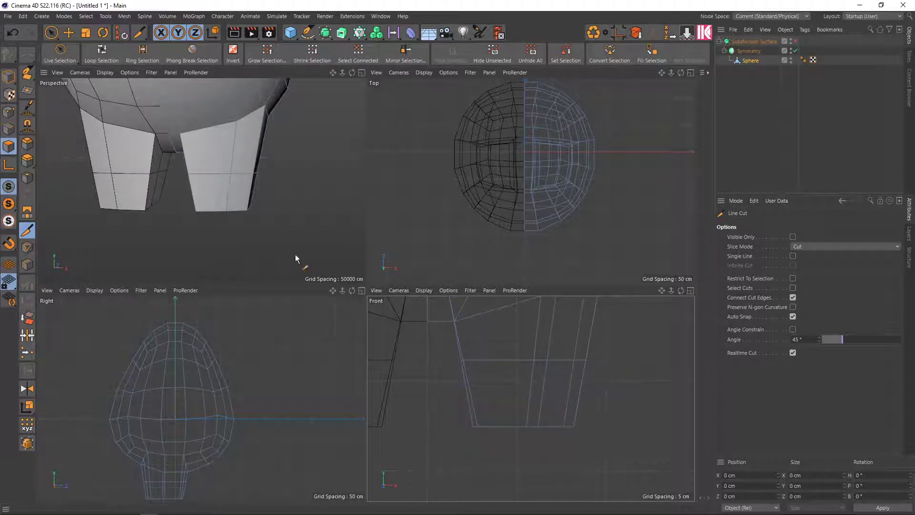
- Select the lower leg's front face and pull it forward on Z into a foot
key(9)
click(212, 191)
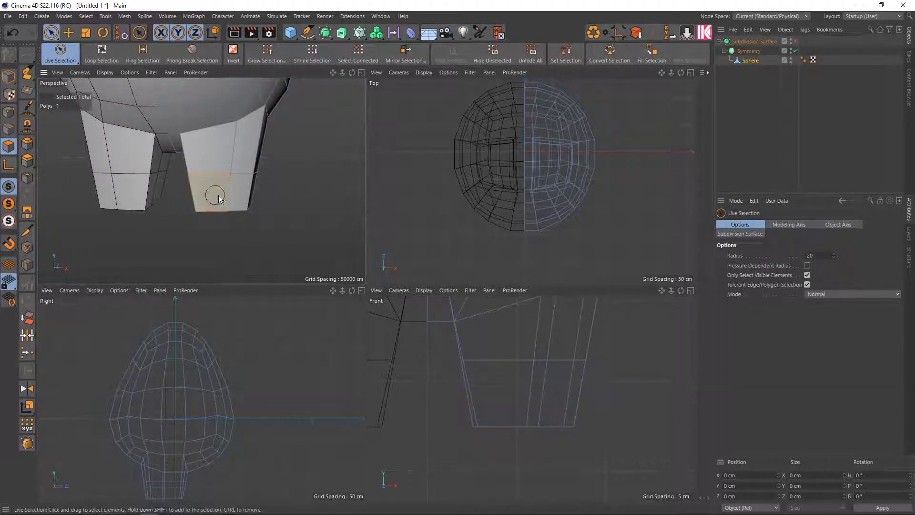
mouse_move(247, 228)
alt+mouse_down()
mouse_move(182, 245)
mouse_move(234, 204)
mouse_move(221, 193)
mouse_move(182, 206)
alt+mouse_up()
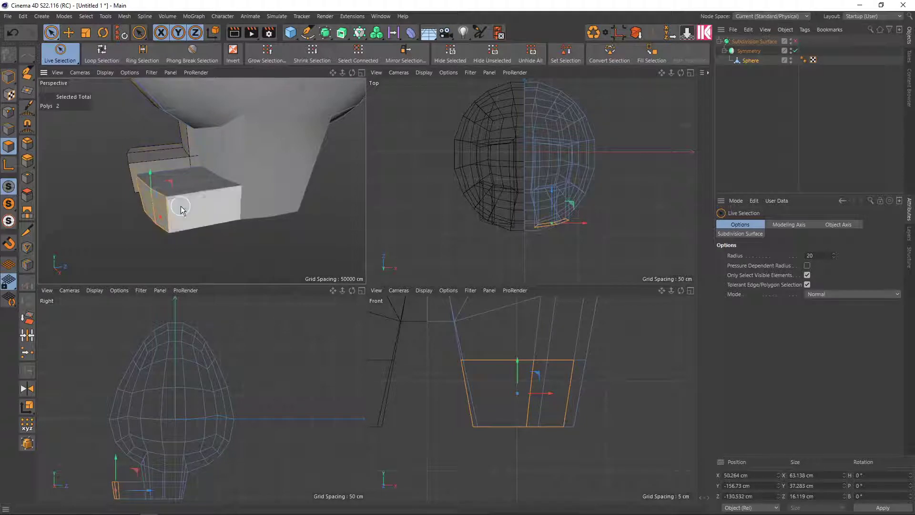
scroll(188, 211, down, 5)
scroll(187, 212, up, 2)
scroll(201, 215, up, 2)
scroll(210, 219, up, 2)
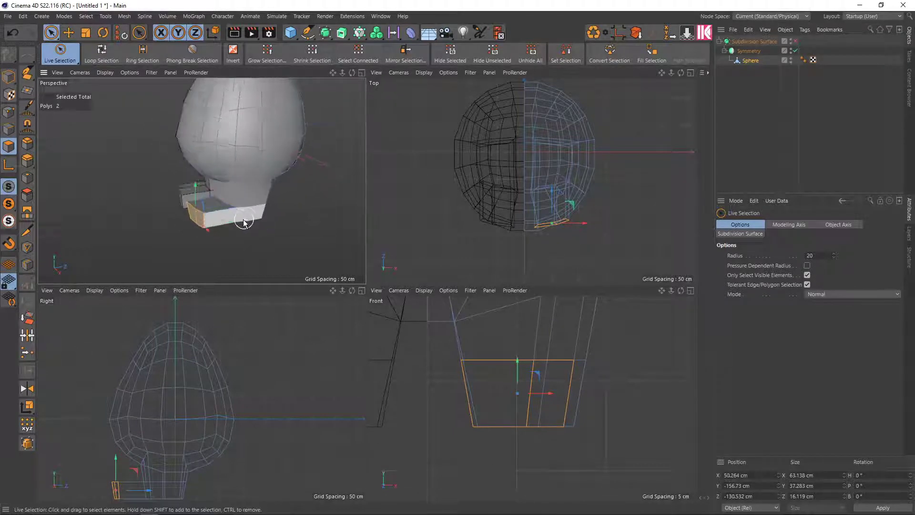
scroll(221, 224, up, 2)
key(ctrl+z)
drag(244, 202, 183, 213)
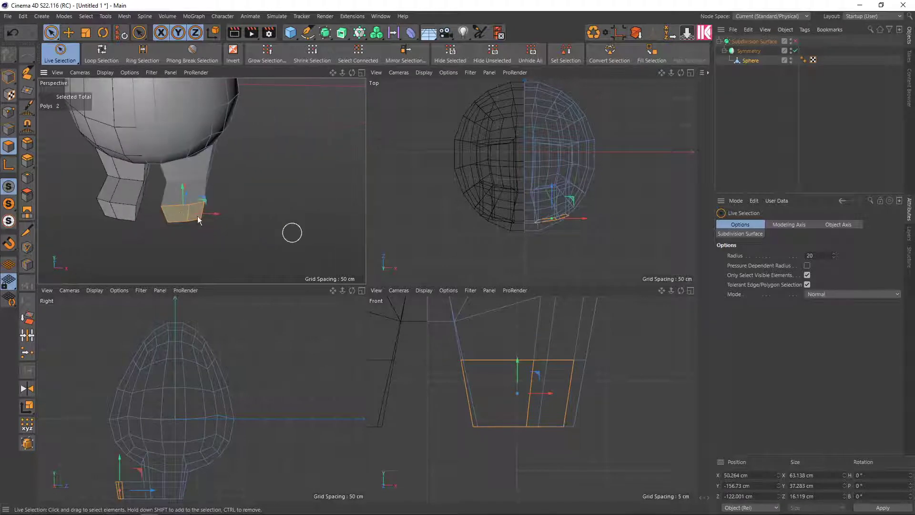
scroll(250, 219, up, 2)
scroll(250, 220, up, 2)
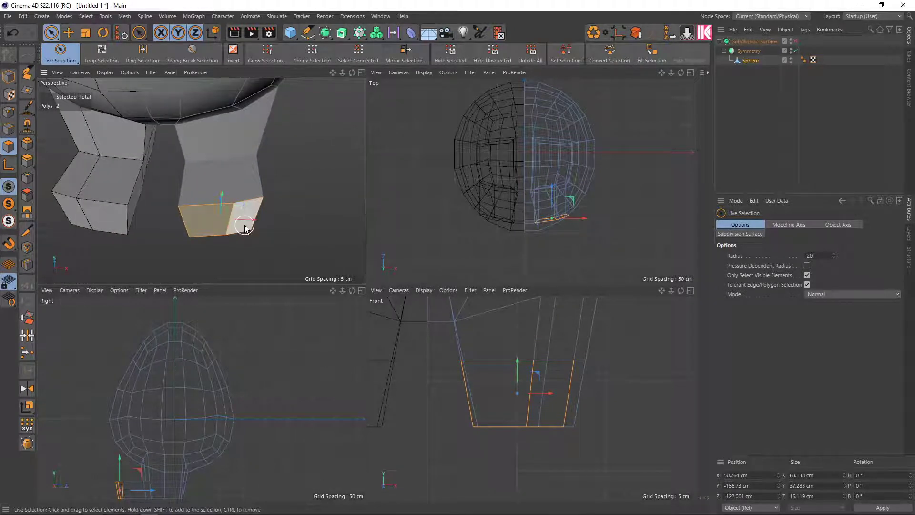
- Scale the foot tip down to about 93% and lower it about 5 cm
key(t)
mouse_move(302, 211)
mouse_down()
mouse_move(225, 210)
mouse_move(121, 150)
mouse_move(251, 189)
mouse_up()
drag(312, 201, 229, 204)
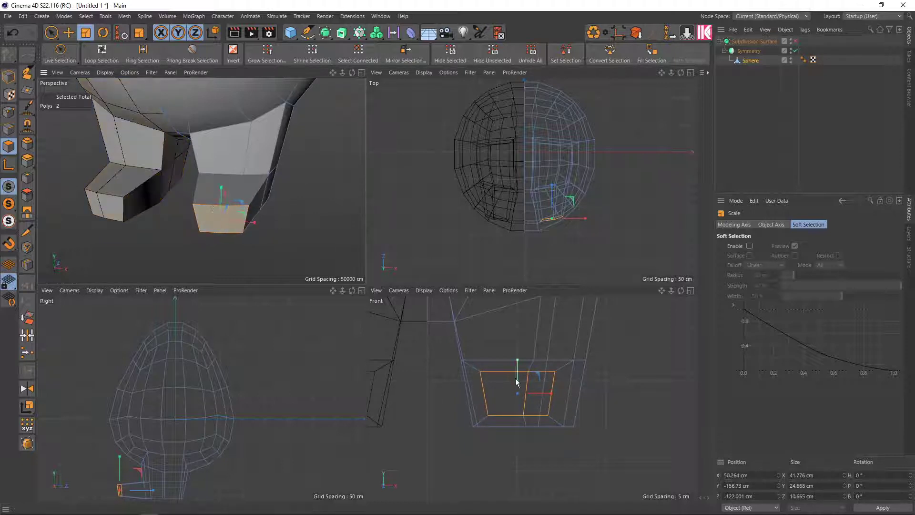
scroll(159, 479, up, 3)
scroll(199, 407, up, 3)
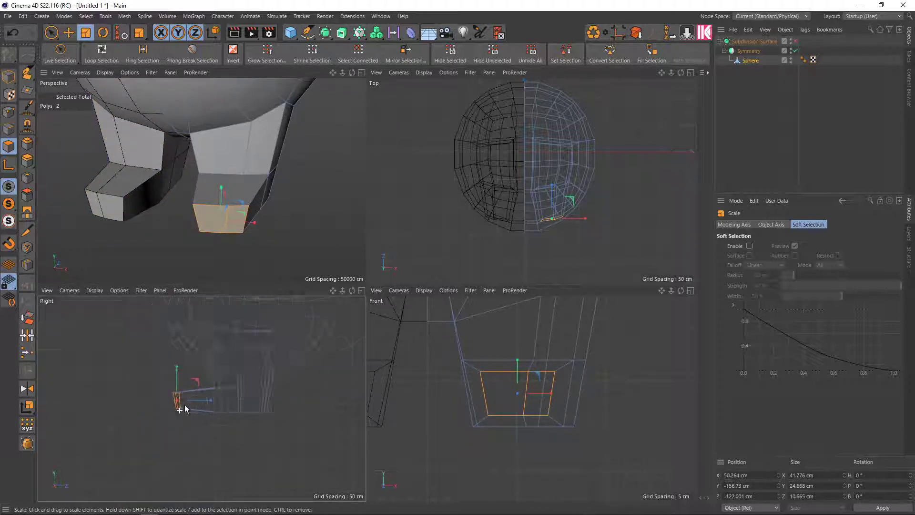
scroll(184, 393, up, 3)
key(e)
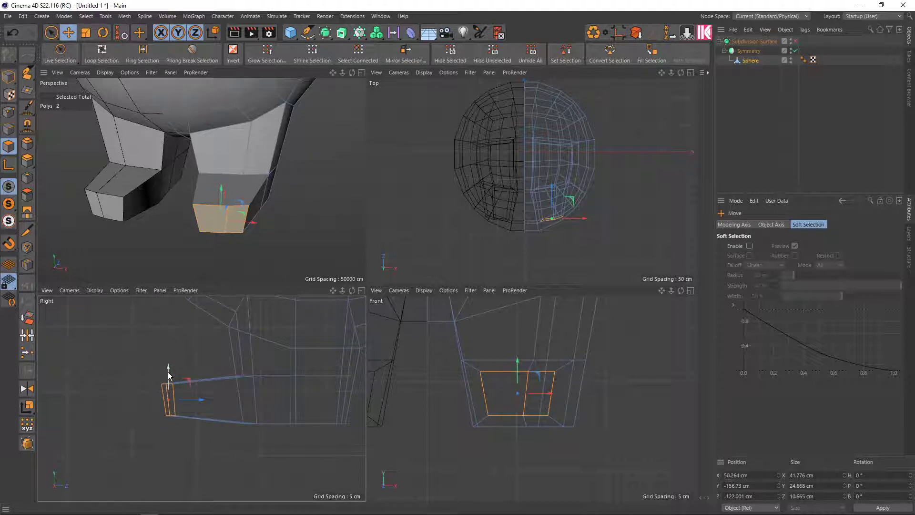
drag(168, 372, 166, 381)
click(754, 42)
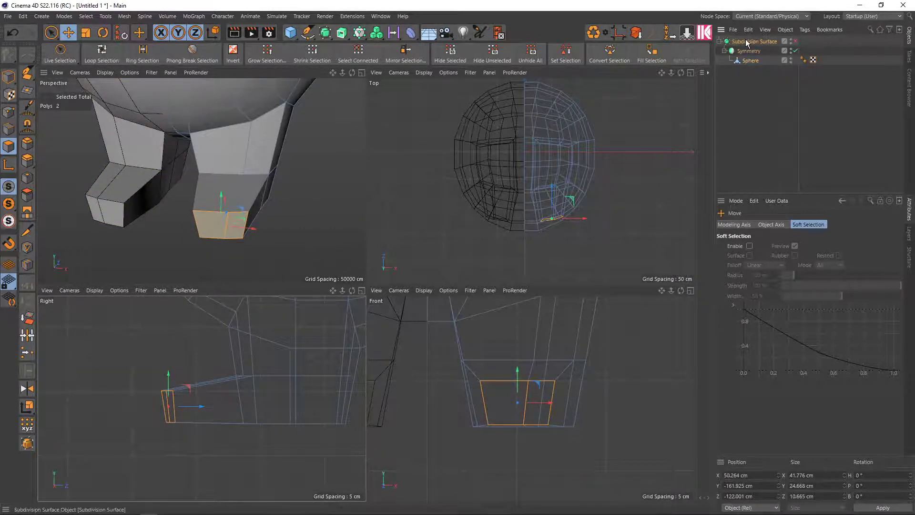
- Turn Subdivision Surface on to view the smoothed legs and feet from the front, then off again
key(q)
middle_click(305, 204)
scroll(447, 253, down, 2)
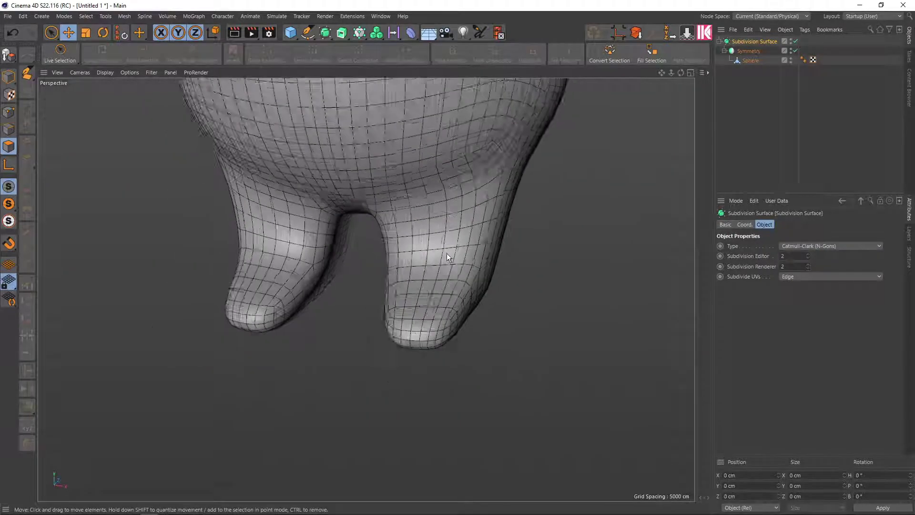
scroll(462, 293, down, 2)
scroll(513, 333, down, 2)
mouse_move(513, 334)
alt+mouse_down()
mouse_move(527, 314)
mouse_move(508, 305)
mouse_move(488, 324)
mouse_move(479, 316)
mouse_move(398, 341)
mouse_move(331, 321)
mouse_move(287, 328)
mouse_move(334, 341)
mouse_move(484, 320)
mouse_move(501, 305)
mouse_move(290, 333)
mouse_move(446, 327)
alt+mouse_up()
scroll(479, 316, down, 2)
key(q)
scroll(496, 278, up, 3)
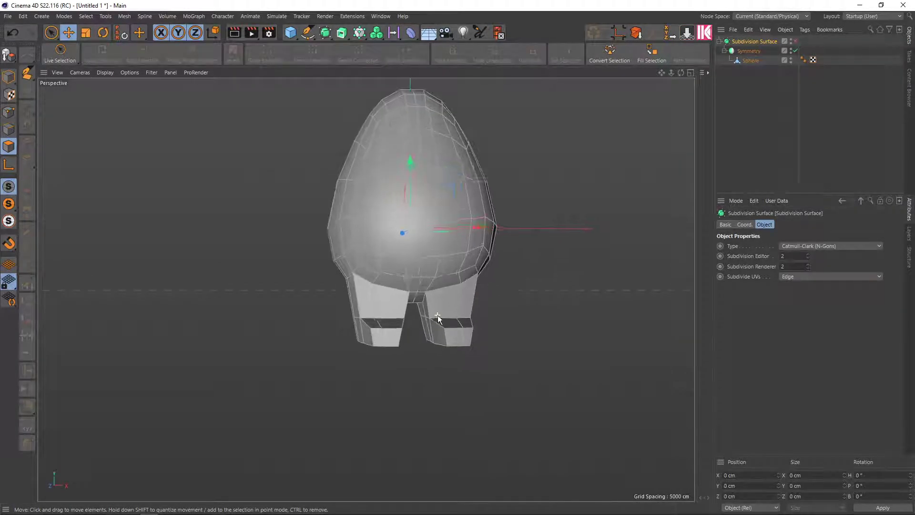
scroll(450, 312, up, 5)
mouse_move(428, 324)
alt+mouse_down()
mouse_move(395, 287)
mouse_move(340, 319)
alt+mouse_up()
- Loop-select the edge ring around the leg and scale it down to slim the leg
key(u)
key(l)
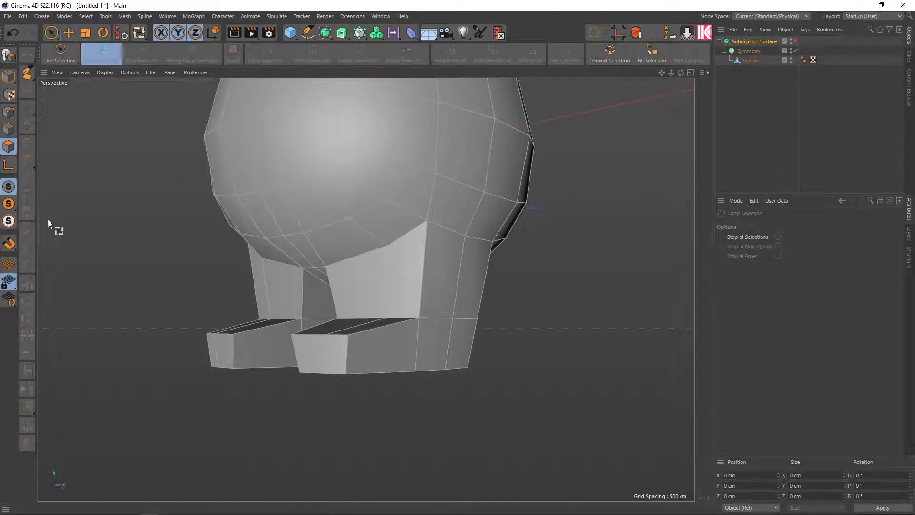
click(9, 129)
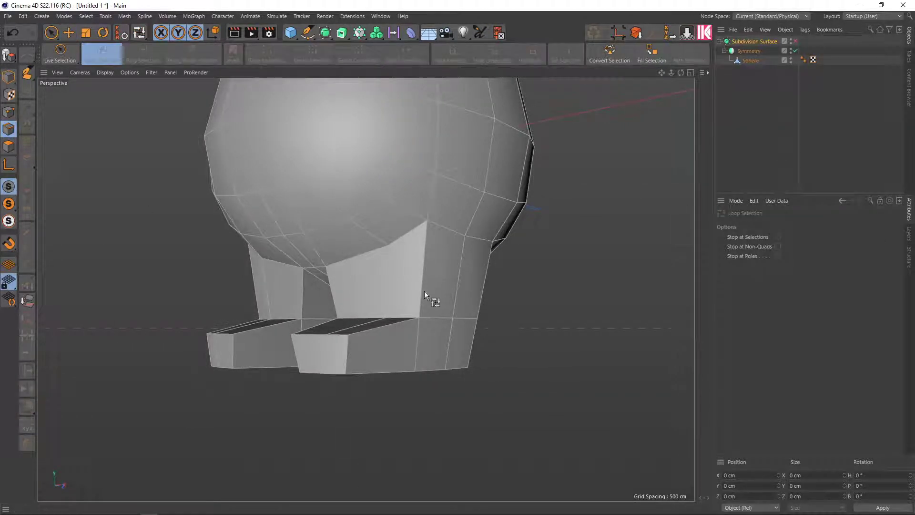
click(747, 61)
scroll(430, 330, up, 2)
click(439, 318)
key(t)
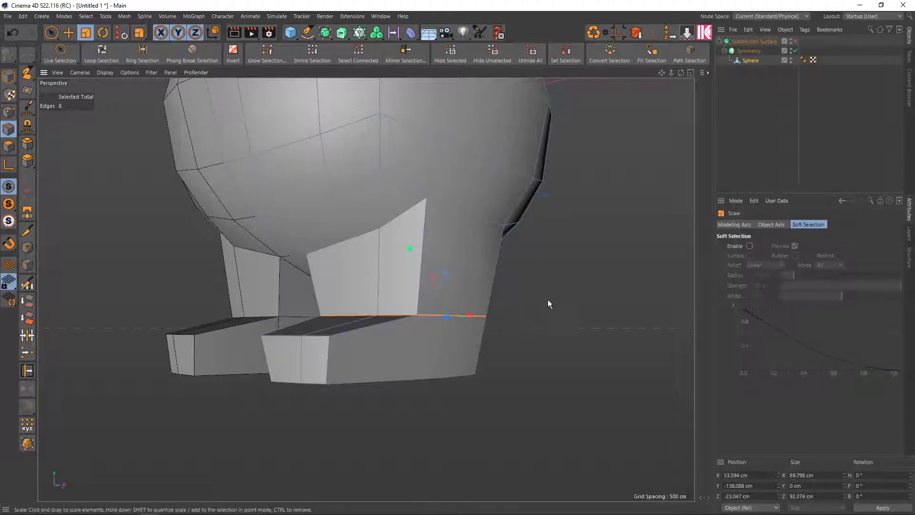
mouse_move(567, 299)
mouse_down()
mouse_move(516, 302)
mouse_move(570, 320)
mouse_move(498, 329)
mouse_move(502, 338)
mouse_move(438, 346)
mouse_move(337, 323)
mouse_move(251, 343)
mouse_move(438, 359)
mouse_move(489, 345)
mouse_move(482, 332)
mouse_move(455, 333)
mouse_up()
- Preview the smoothed leg, then compare the model against the monster reference picture
key(q)
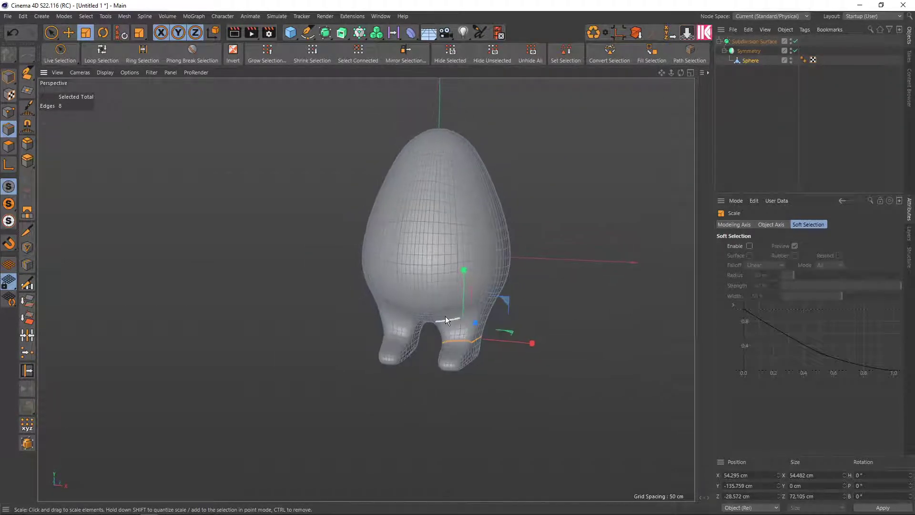
key(q)
alt+drag(506, 185, 522, 195)
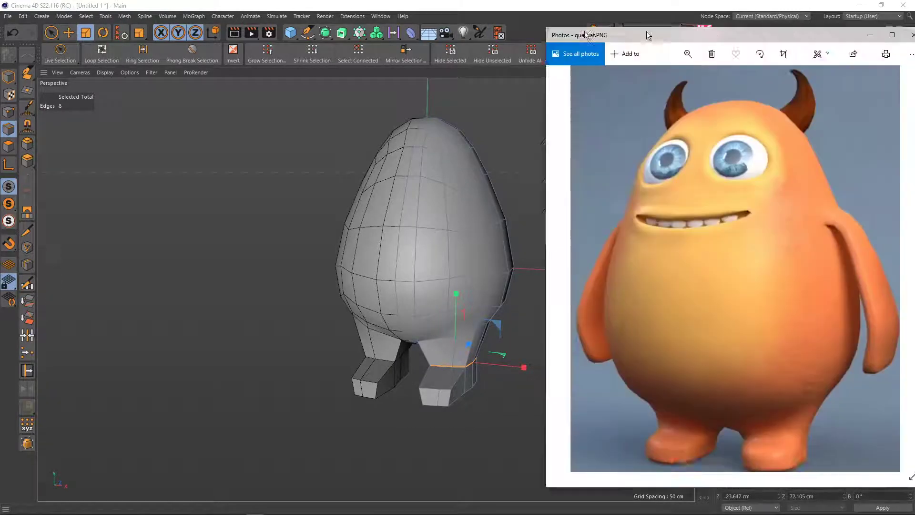
drag(648, 35, 466, 36)
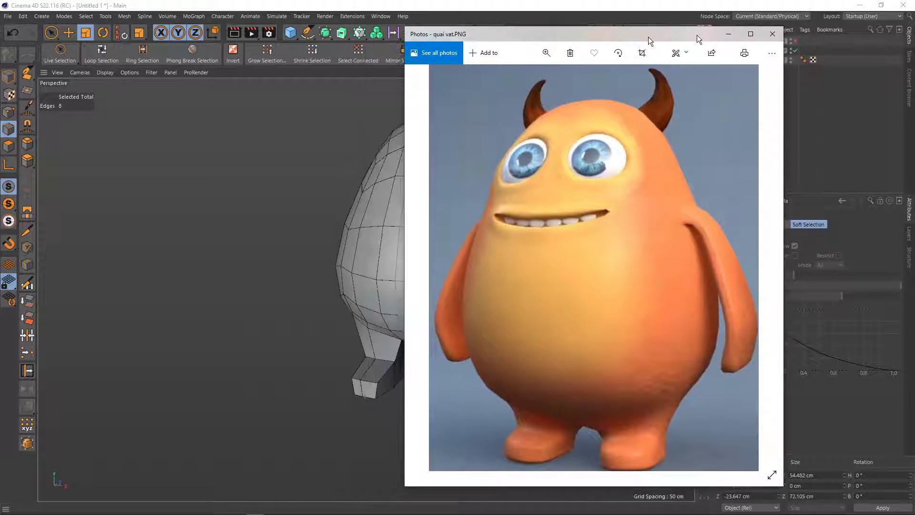
click(775, 36)
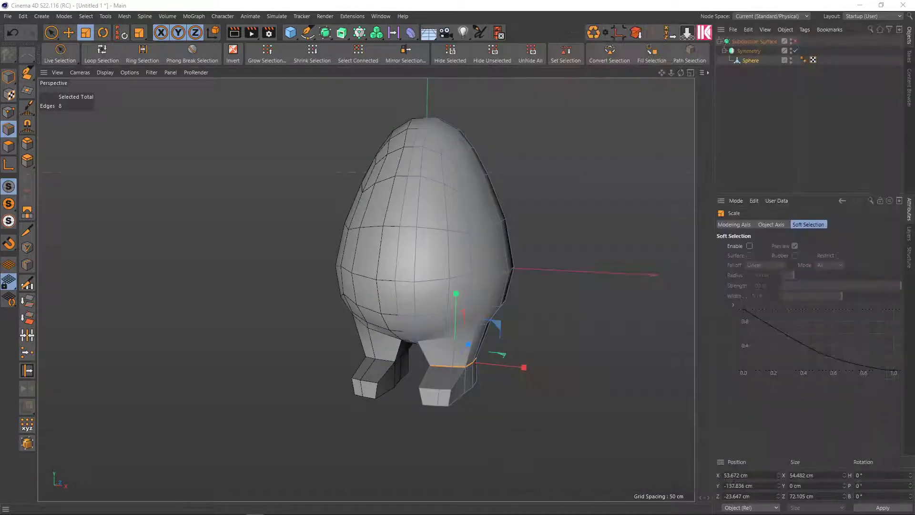
scroll(477, 200, up, 2)
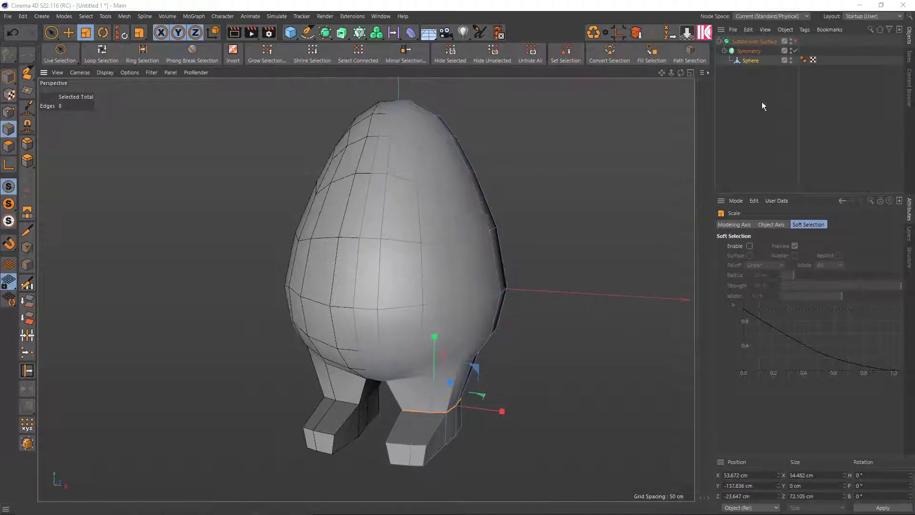
- Switch to Polygon mode and select two adjacent faces high on the egg's side
click(750, 60)
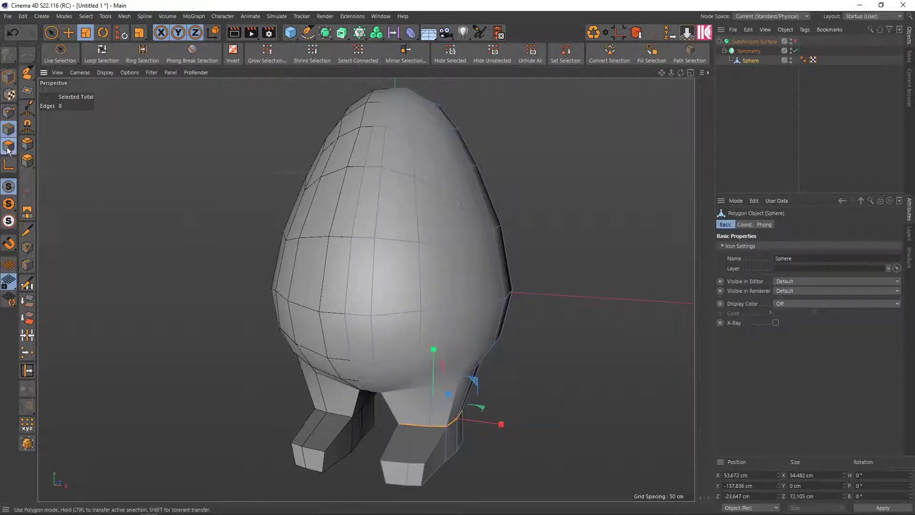
alt+drag(516, 241, 473, 229)
key(Return)
scroll(572, 215, up, 2)
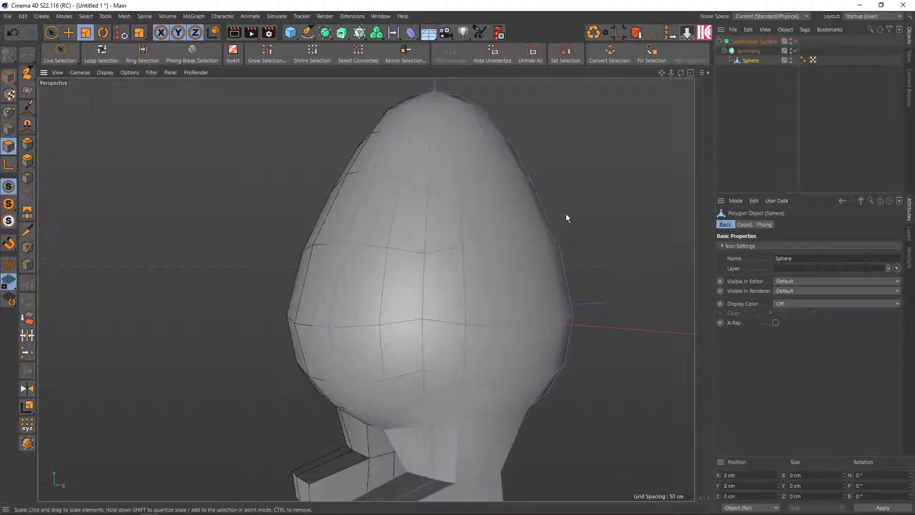
alt+drag(531, 229, 558, 206)
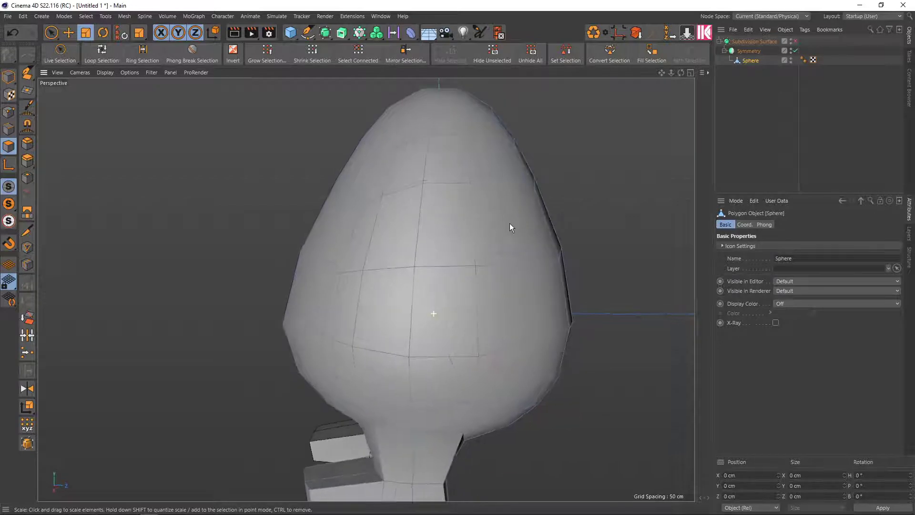
click(454, 229)
shift+click(410, 230)
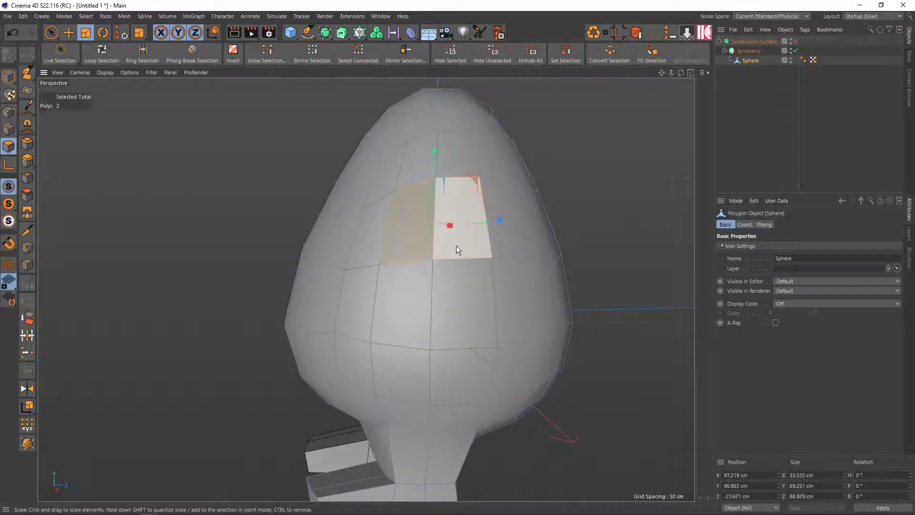
- Show the four-viewport layout, frame the egg, and orbit so the selected faces face the camera
middle_click(456, 244)
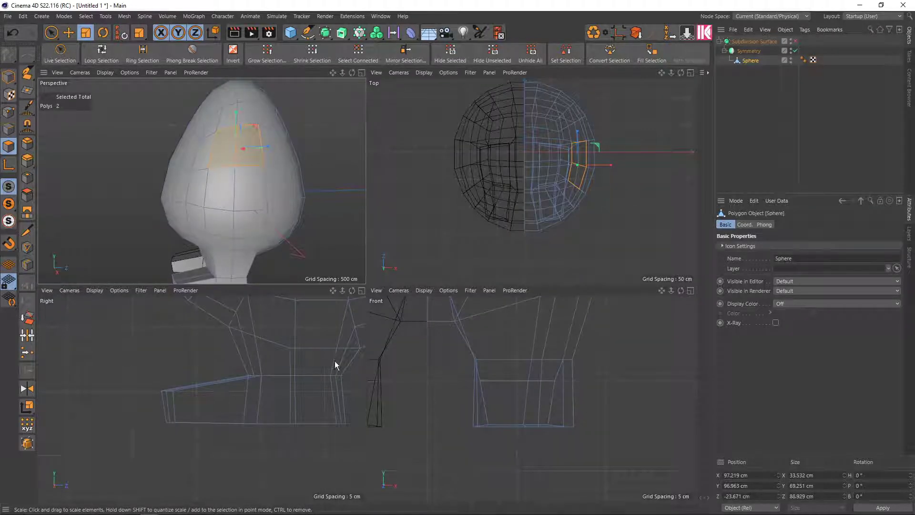
key(h)
key(h)
scroll(202, 376, up, 3)
scroll(202, 371, down, 3)
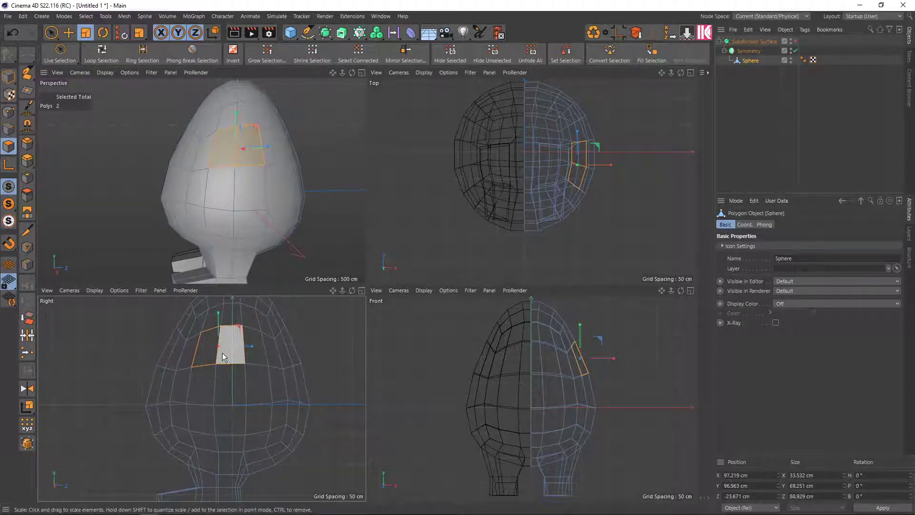
scroll(240, 139, up, 3)
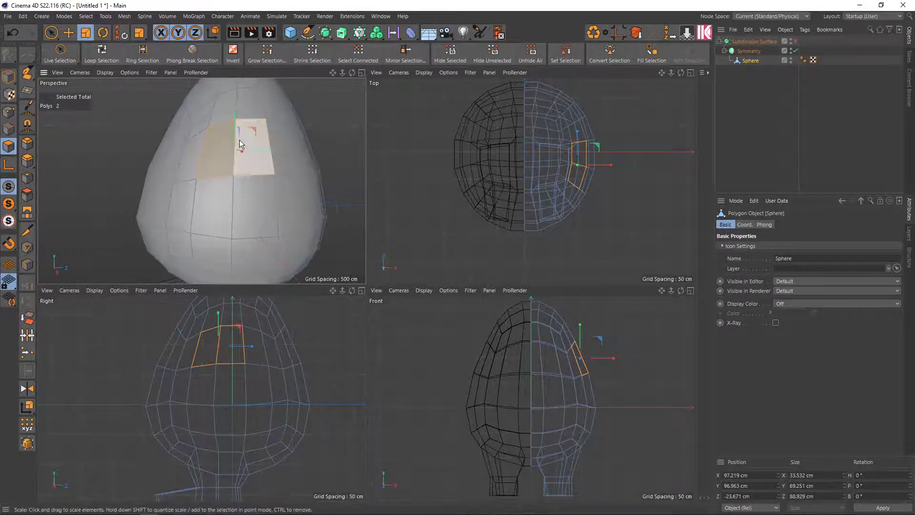
alt+drag(239, 139, 256, 172)
- Inset the two faces with Extrude Inner at about 12 cm, trying and undoing a vertical scale
key(i)
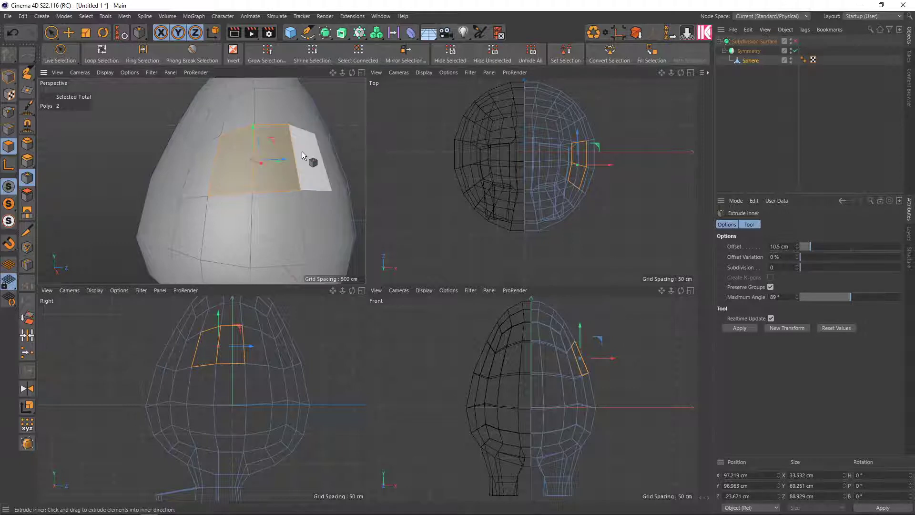
mouse_move(301, 150)
mouse_down()
mouse_move(332, 151)
mouse_move(294, 151)
mouse_up()
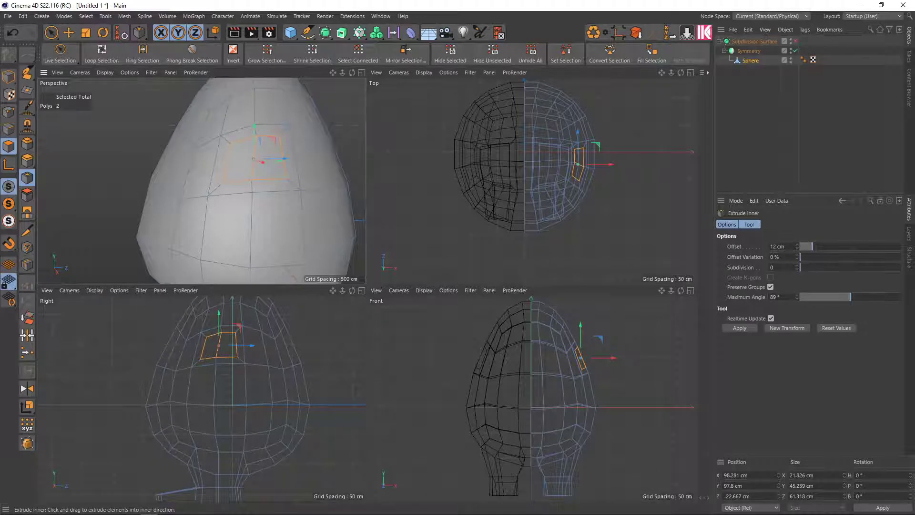
middle_click(271, 163)
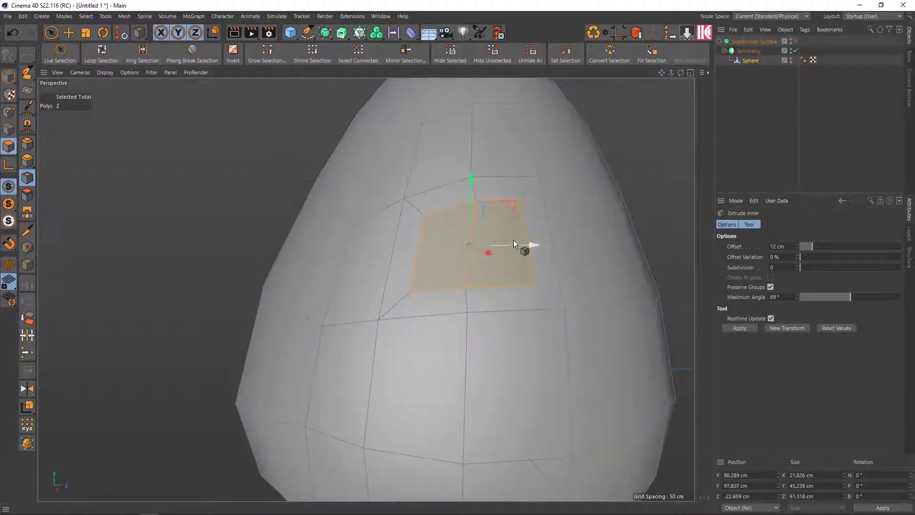
mouse_move(501, 242)
alt+mouse_down()
mouse_move(541, 263)
mouse_move(535, 259)
alt+mouse_up()
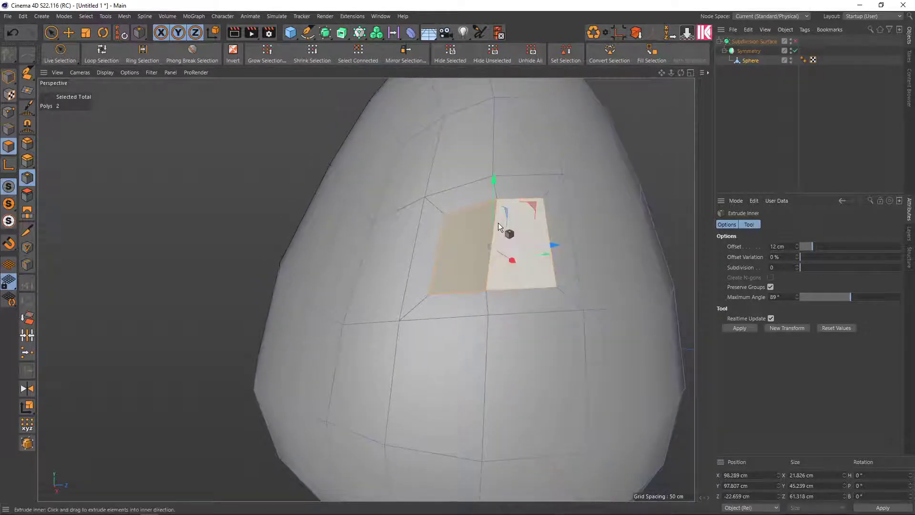
key(t)
drag(494, 180, 485, 210)
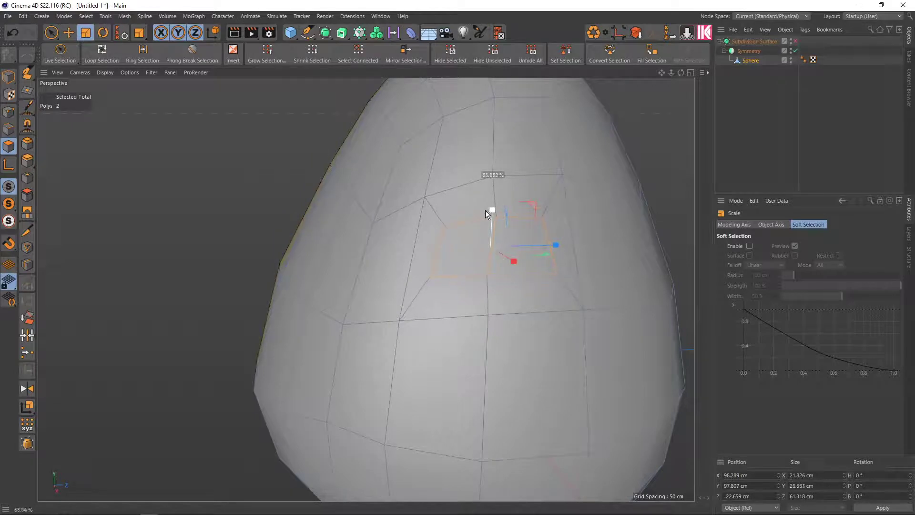
alt+drag(572, 279, 647, 280)
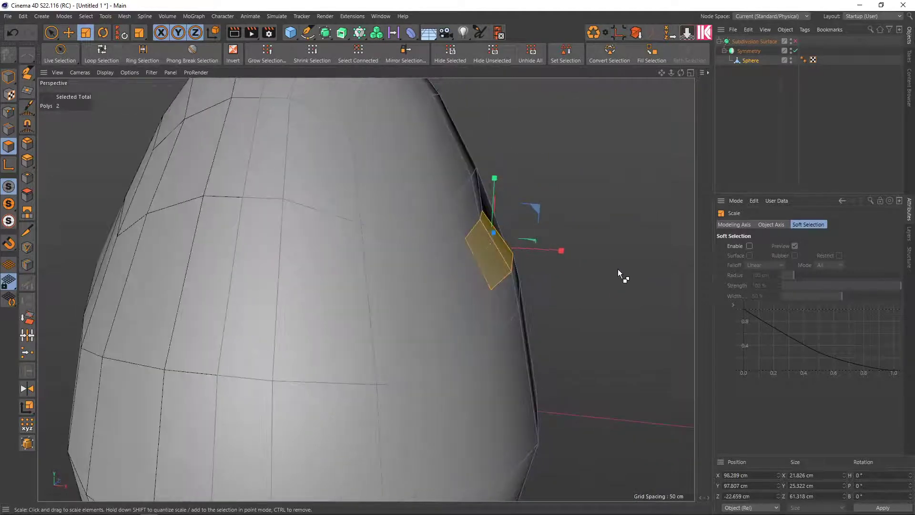
key(ctrl+z)
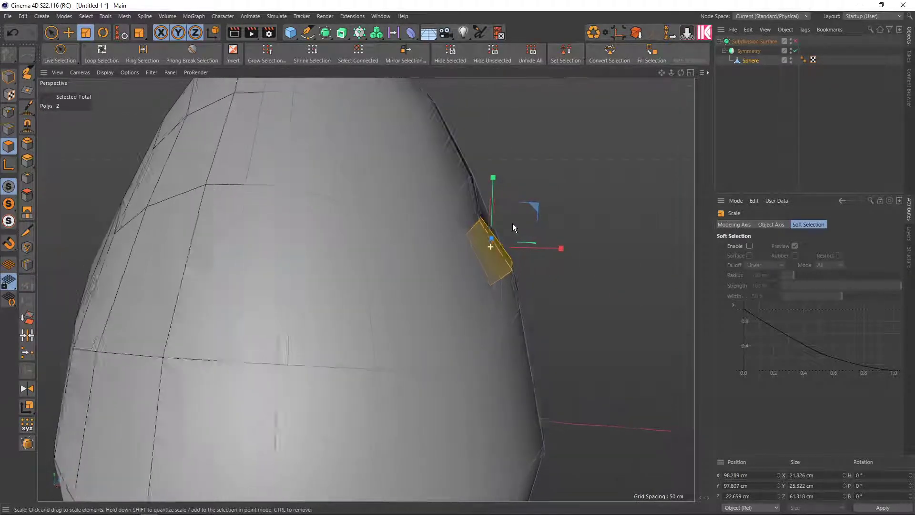
mouse_move(531, 239)
alt+mouse_down()
mouse_move(467, 233)
mouse_move(450, 251)
alt+mouse_up()
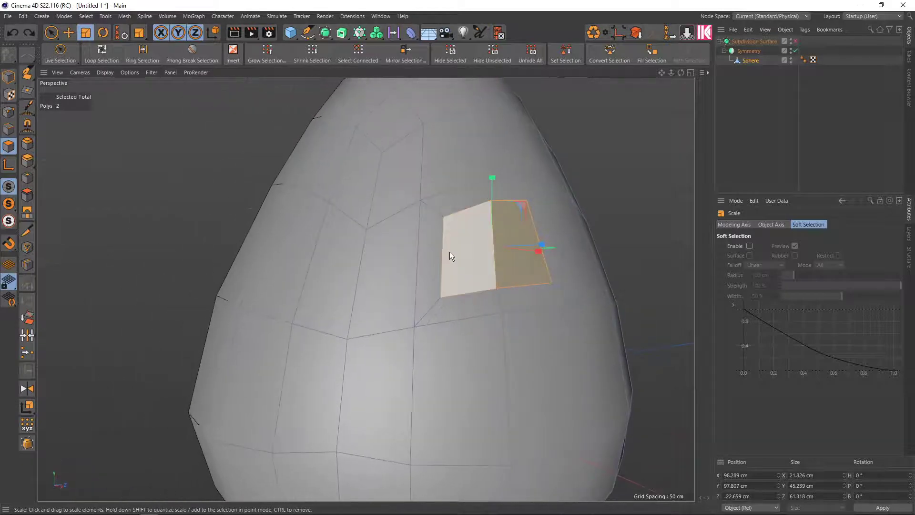
- In Edge mode, select one inset edge and Edge Slide it downward along the surface
key(Return)
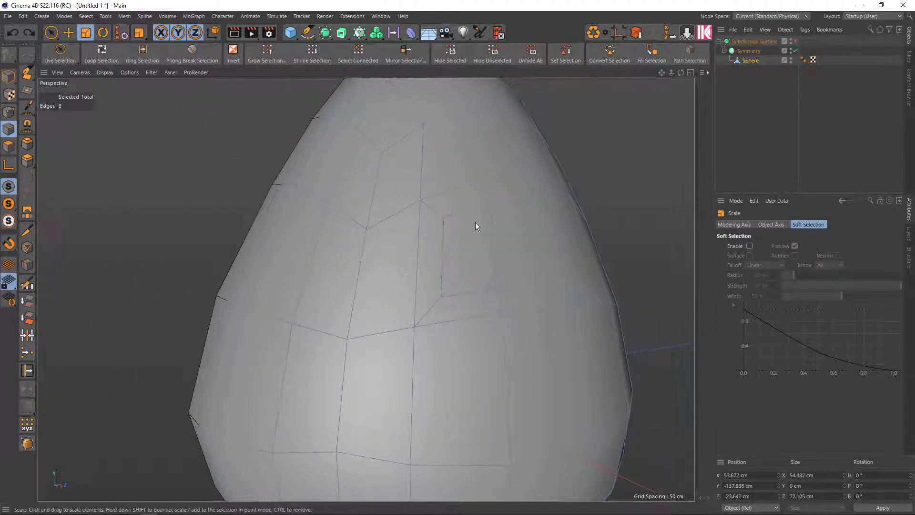
click(472, 209)
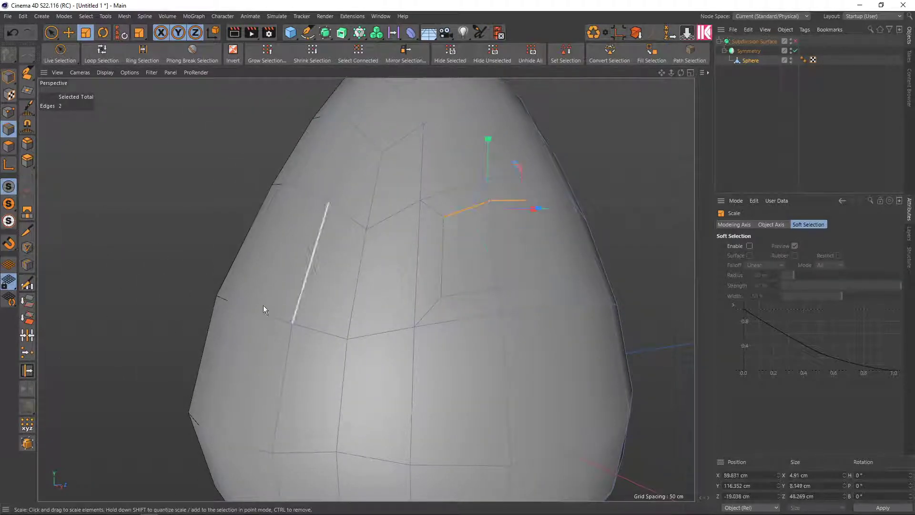
click(27, 370)
mouse_move(510, 199)
mouse_down()
mouse_move(510, 220)
mouse_move(619, 276)
mouse_move(591, 270)
mouse_up()
mouse_move(487, 219)
alt+mouse_down()
mouse_move(519, 259)
mouse_move(484, 267)
mouse_move(466, 293)
mouse_move(200, 352)
alt+mouse_up()
- Select another inset edge and Edge Slide it upward, about 13.955 cm
key(space)
click(433, 334)
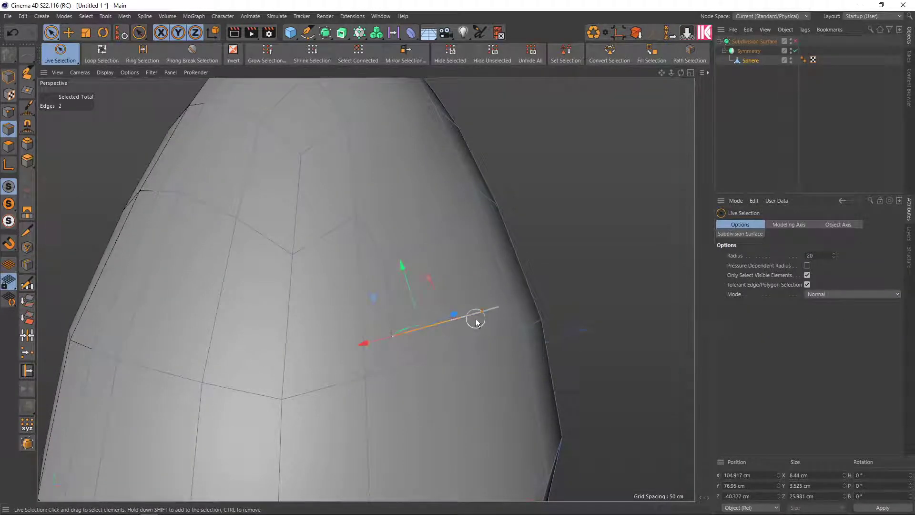
click(27, 370)
mouse_move(430, 322)
mouse_down()
mouse_move(426, 292)
mouse_move(364, 316)
mouse_move(357, 332)
mouse_move(333, 327)
mouse_move(359, 328)
mouse_up()
scroll(382, 322, down, 3)
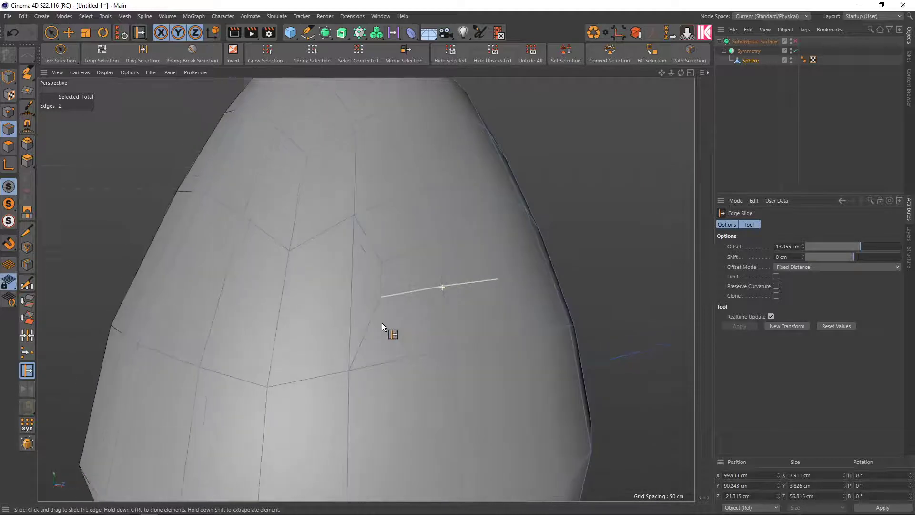
scroll(461, 341, down, 3)
scroll(476, 337, down, 3)
mouse_move(477, 337)
alt+mouse_down()
mouse_move(417, 311)
mouse_move(444, 312)
mouse_move(434, 219)
alt+mouse_up()
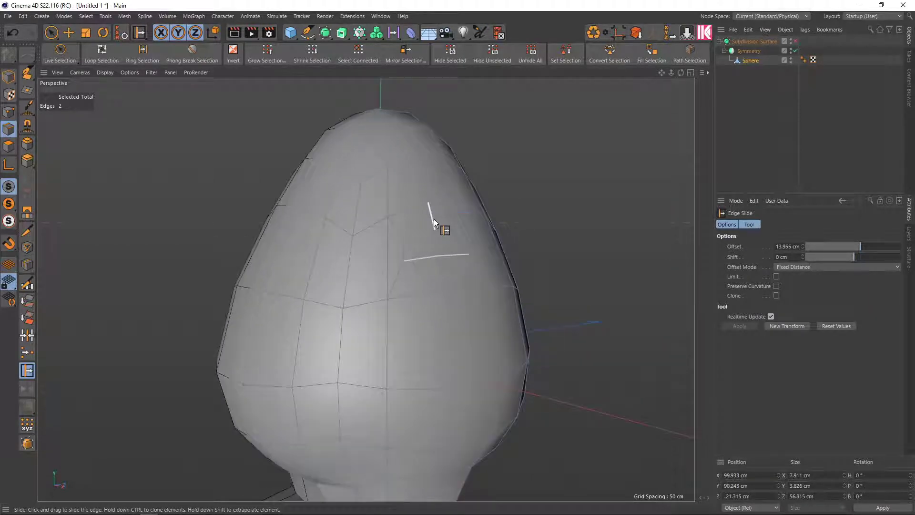
key(space)
- Select the two inset faces and try a 14.5° tilt, then undo it
click(9, 145)
click(439, 241)
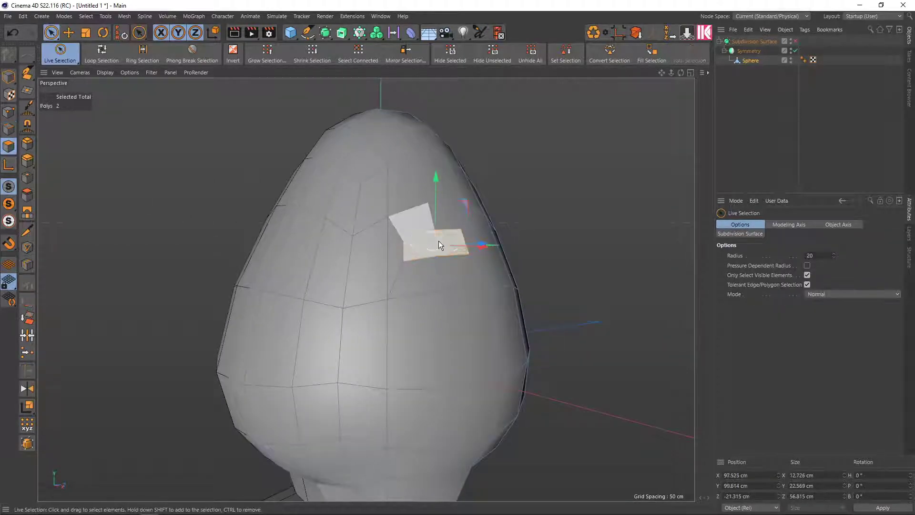
mouse_move(439, 241)
alt+mouse_down()
mouse_move(526, 299)
mouse_move(562, 302)
mouse_move(469, 284)
mouse_move(471, 251)
mouse_move(495, 267)
alt+mouse_up()
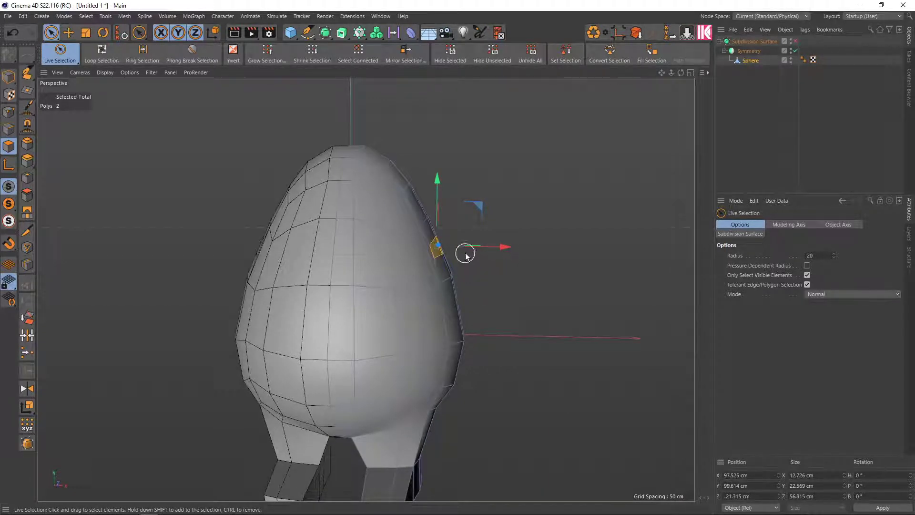
scroll(465, 251, up, 3)
key(r)
scroll(467, 262, up, 3)
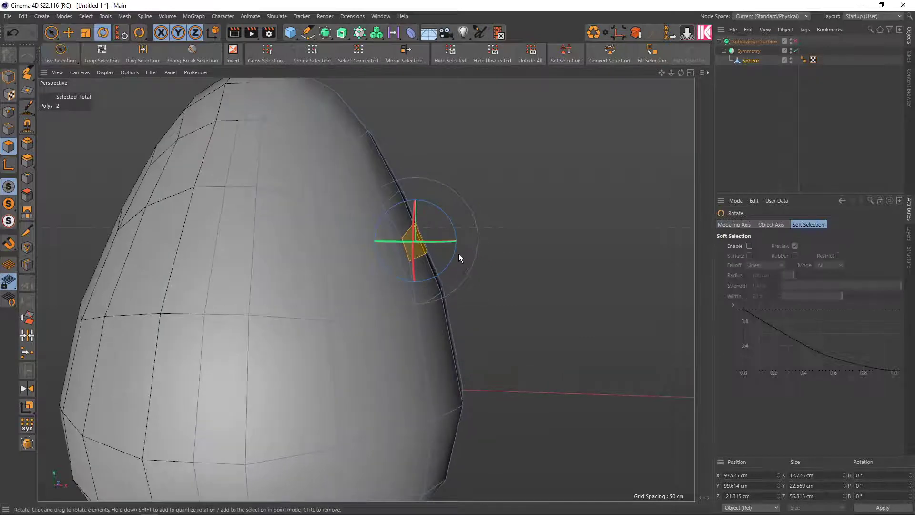
mouse_move(455, 252)
mouse_down()
mouse_move(447, 260)
mouse_move(392, 248)
mouse_move(456, 258)
mouse_up()
key(ctrl+z)
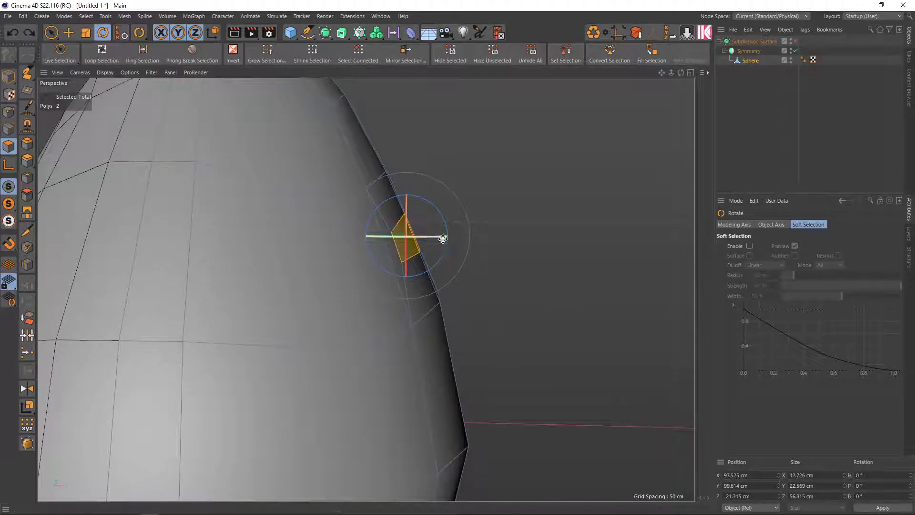
- Try pushing the faces outward, undo it, and tilt the two side polygons instead
key(e)
mouse_move(464, 238)
mouse_down()
mouse_move(479, 240)
mouse_move(390, 261)
mouse_move(456, 256)
mouse_move(491, 238)
mouse_move(470, 252)
mouse_up()
scroll(465, 243, down, 2)
key(ctrl+z)
scroll(472, 276, down, 2)
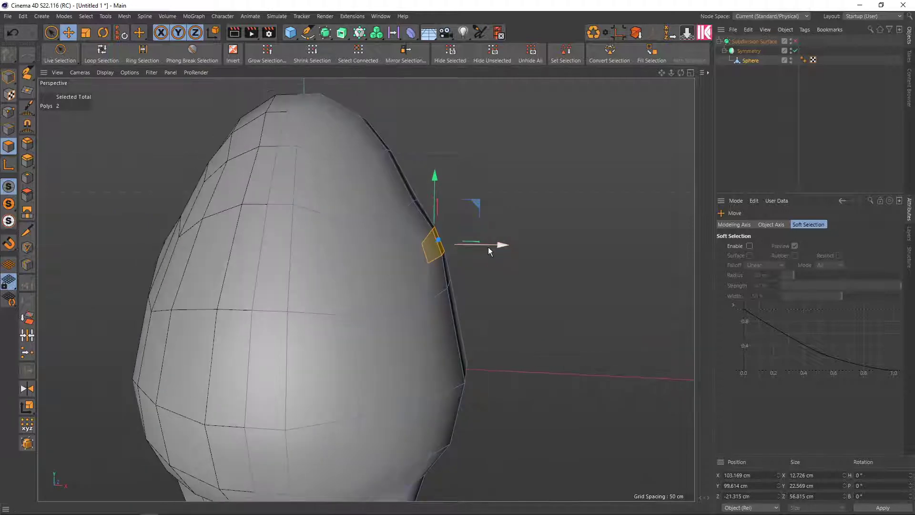
key(r)
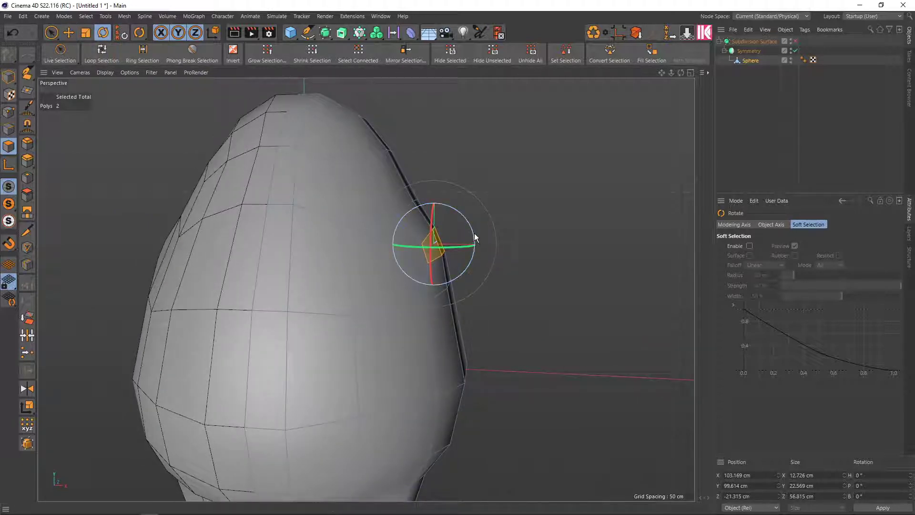
drag(471, 236, 464, 256)
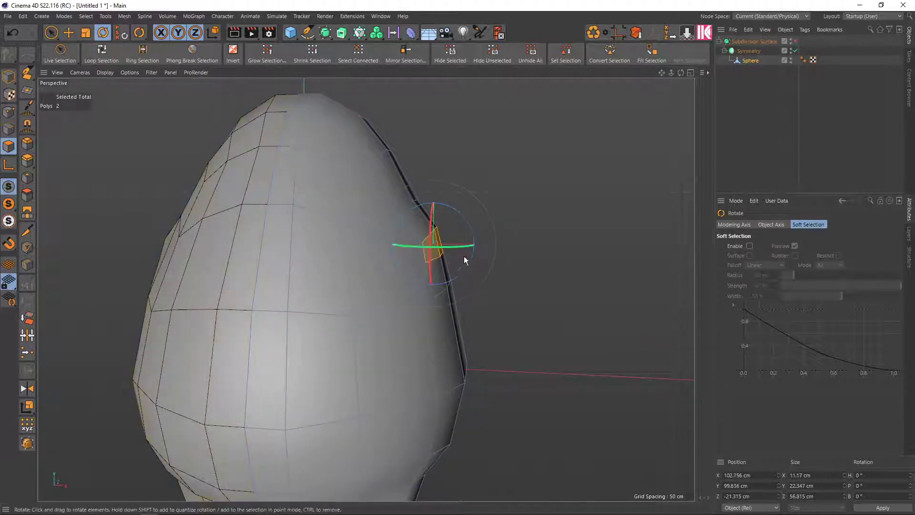
scroll(462, 256, up, 2)
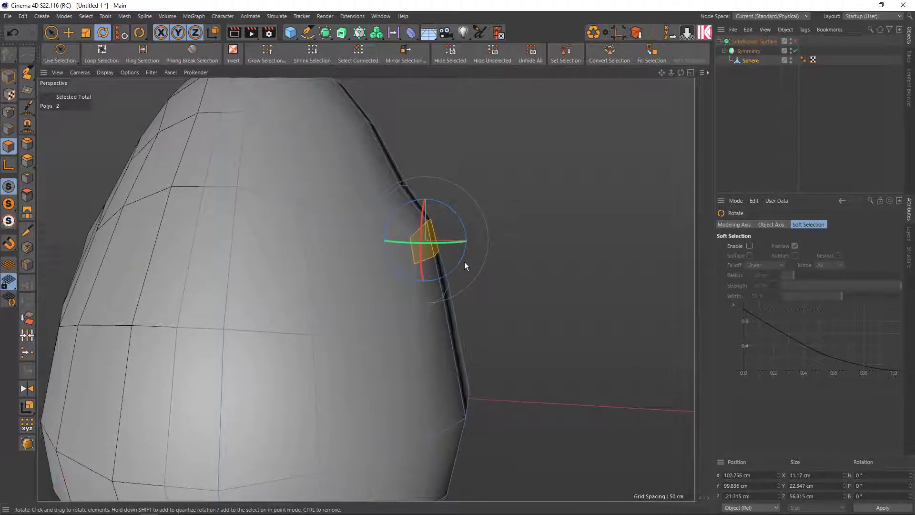
key(e)
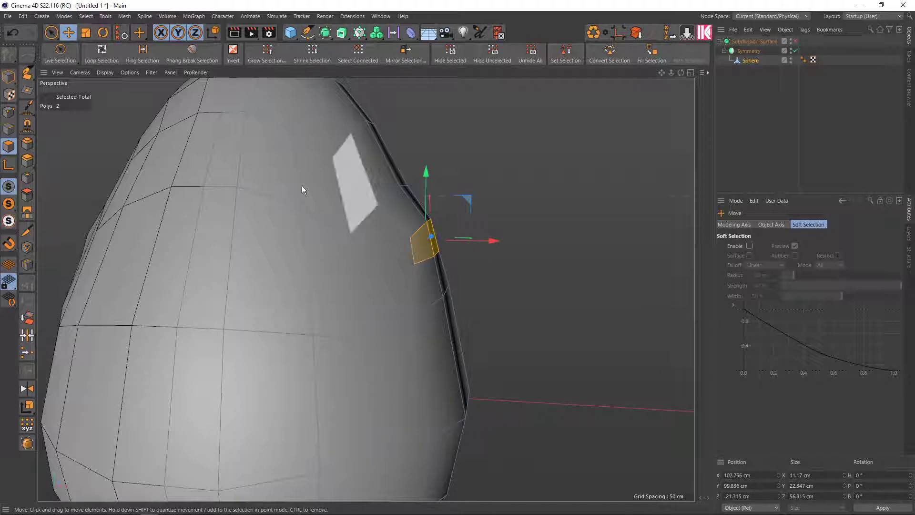
- Restore the two-polygon selection and set Live Selection mode to Soft Selection, then back to Normal
click(427, 232)
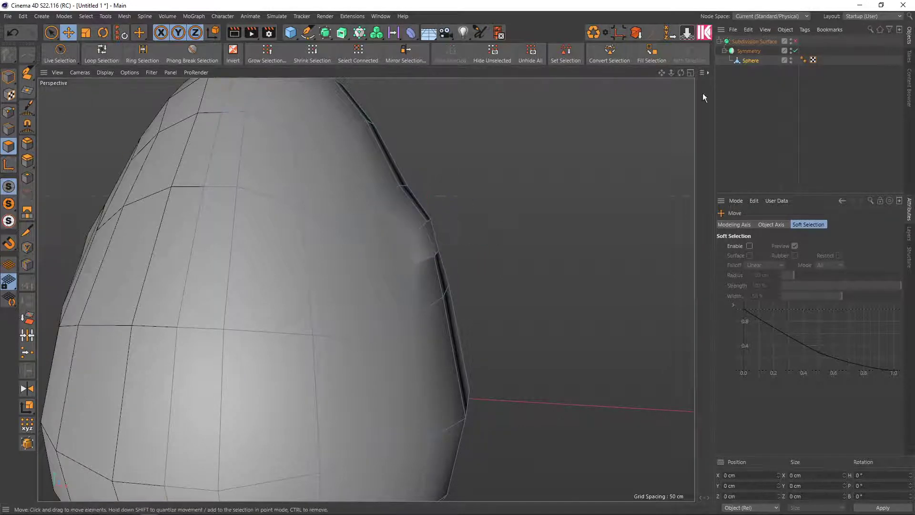
mouse_move(537, 234)
alt+mouse_down()
mouse_move(438, 234)
mouse_move(590, 242)
mouse_move(570, 233)
mouse_move(386, 244)
alt+mouse_up()
key(ctrl+z)
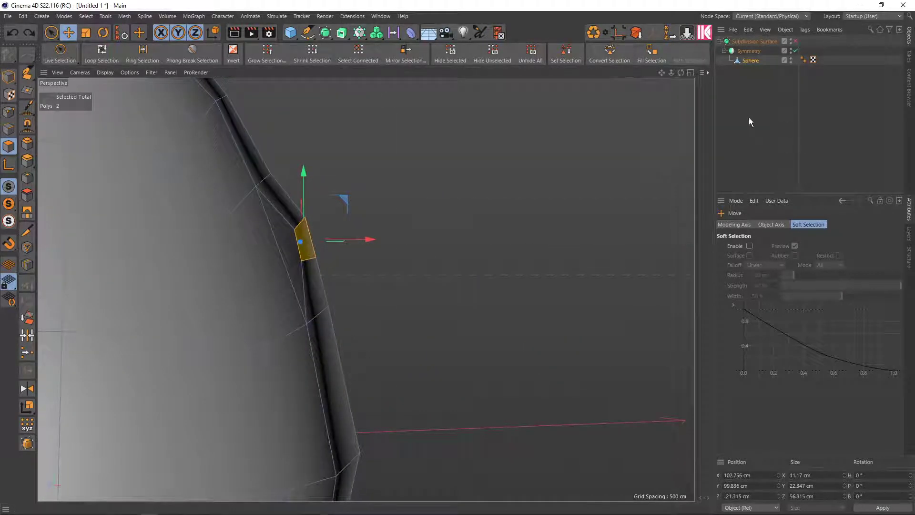
key(9)
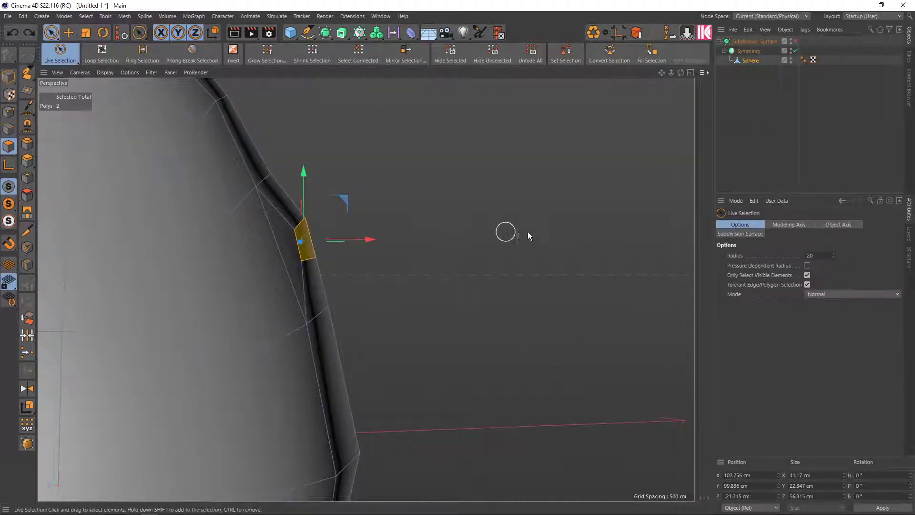
click(828, 293)
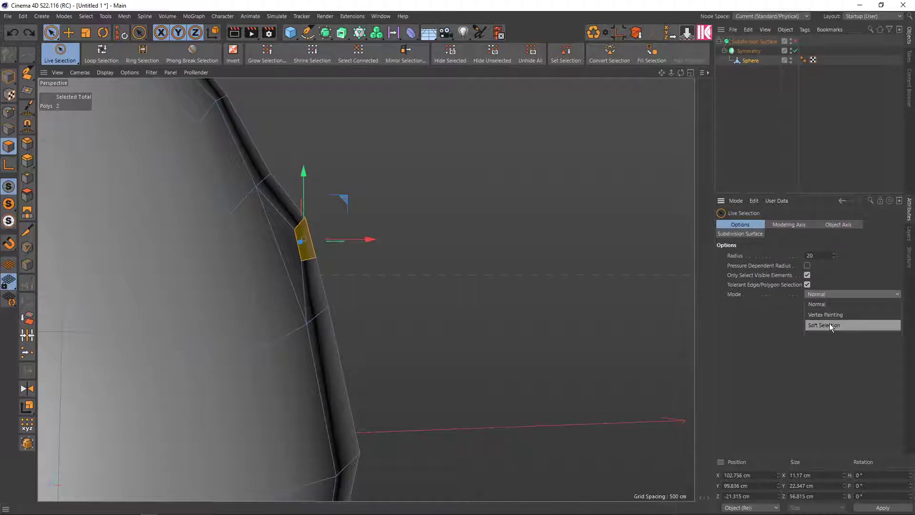
click(829, 325)
click(831, 295)
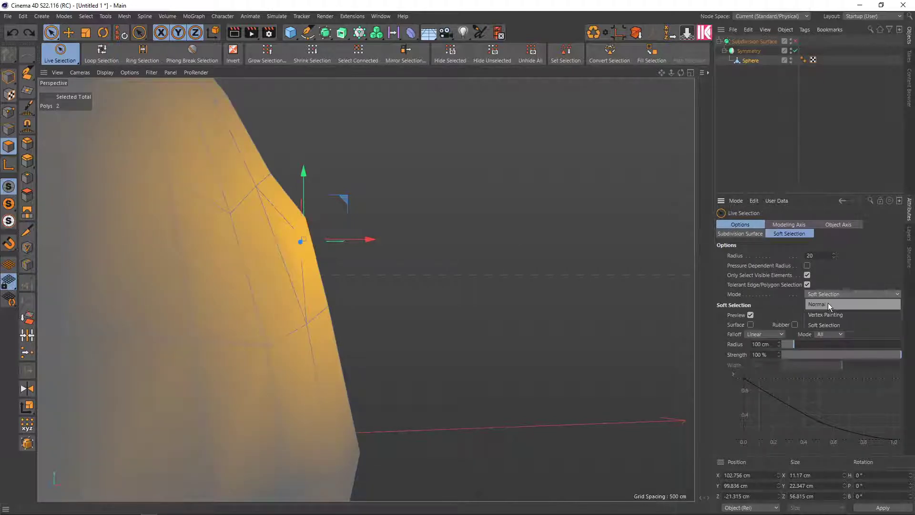
scroll(305, 246, down, 3)
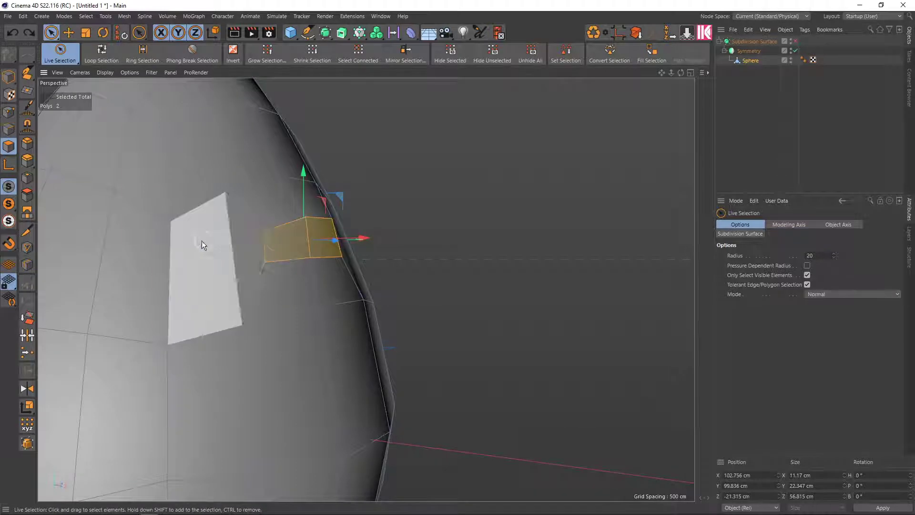
- Rotate the two polygons to face more outward, shrinking their width to about 8.672 cm
key(r)
alt+drag(393, 262, 407, 260)
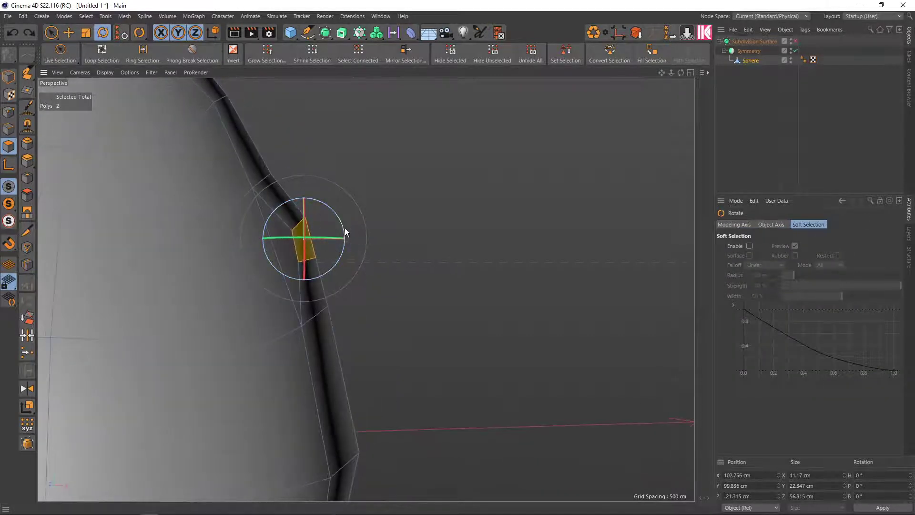
drag(343, 228, 343, 237)
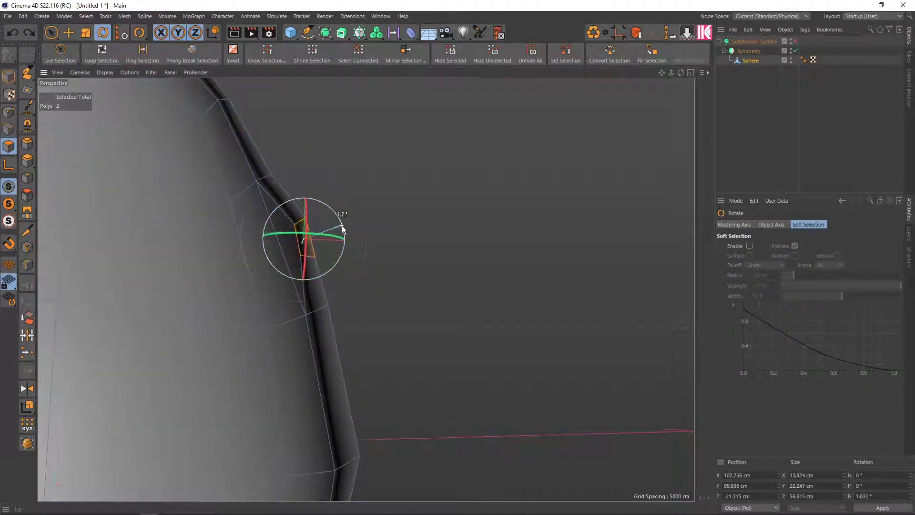
alt+drag(348, 276, 333, 285)
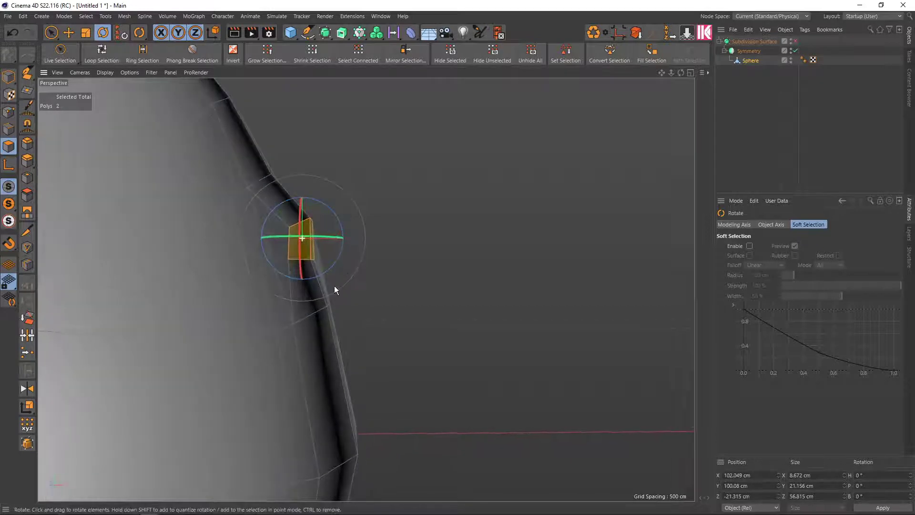
key(e)
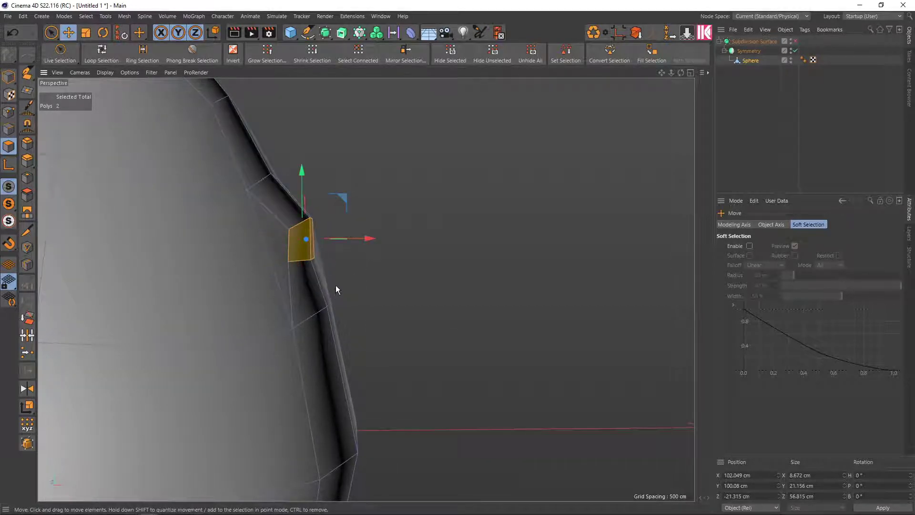
- Try a 29.8 cm extrusion, undo it, and tilt the side polygons to about 21.65°
key(d)
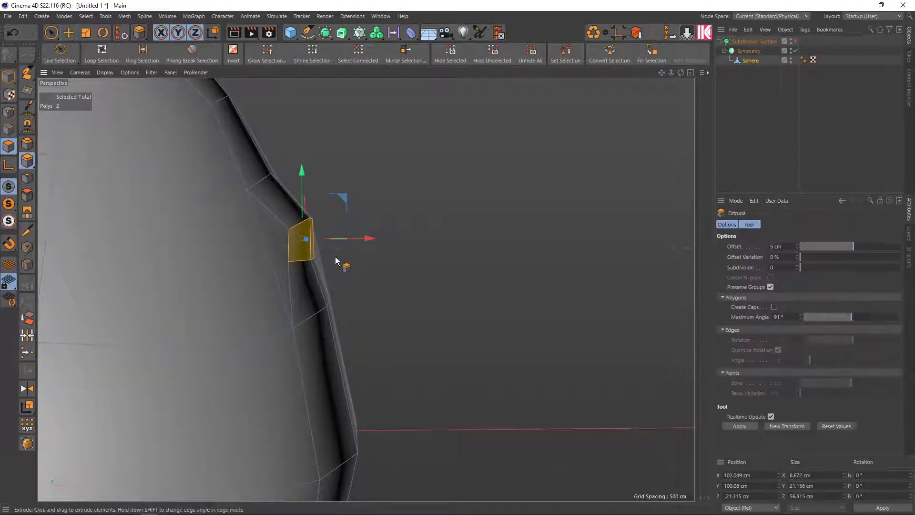
mouse_move(347, 261)
mouse_down()
mouse_move(330, 278)
mouse_move(340, 274)
mouse_up()
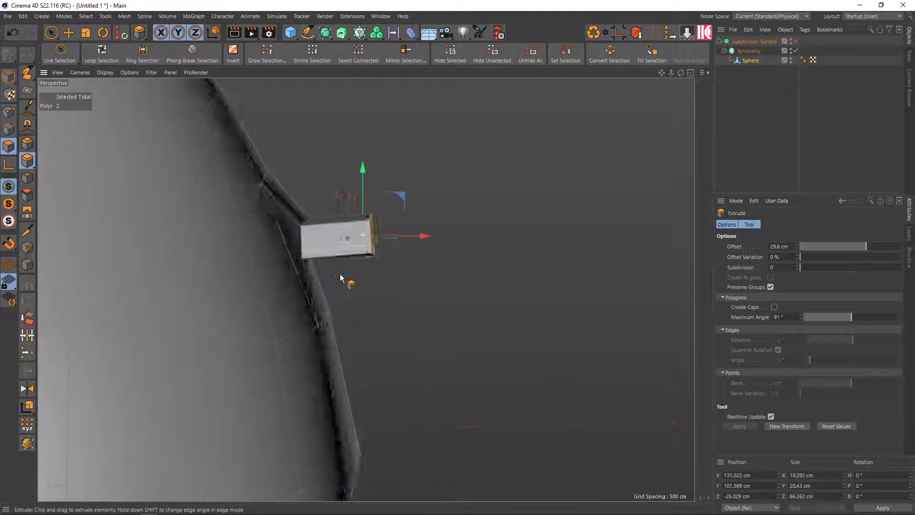
key(ctrl+z)
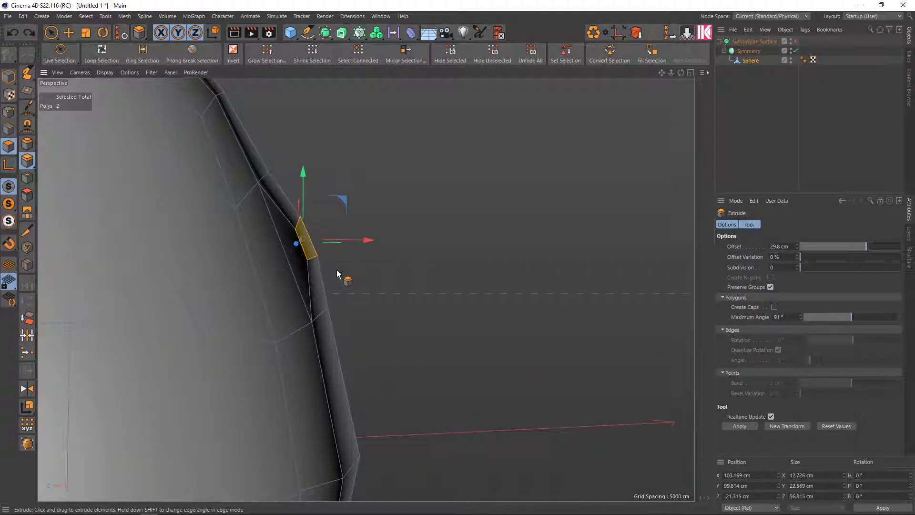
mouse_move(336, 270)
alt+mouse_down()
mouse_move(356, 268)
mouse_move(135, 255)
alt+mouse_up()
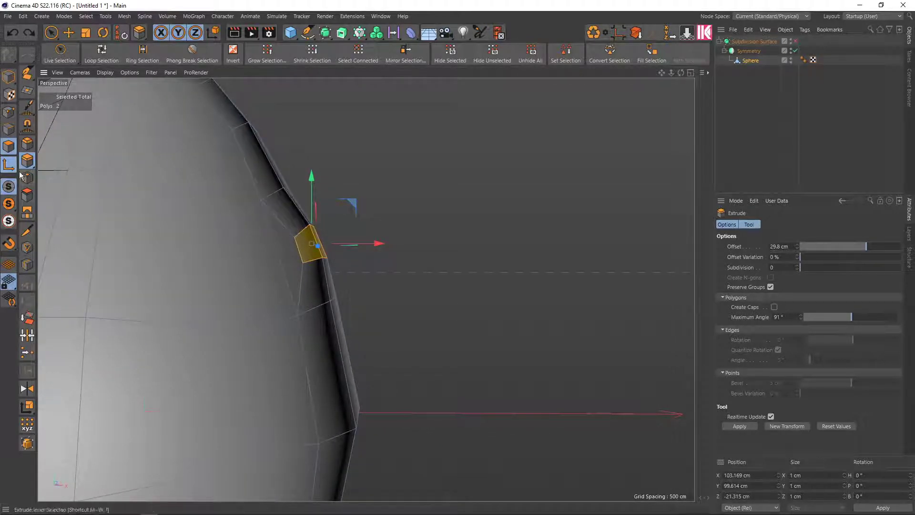
key(r)
alt+drag(374, 267, 349, 228)
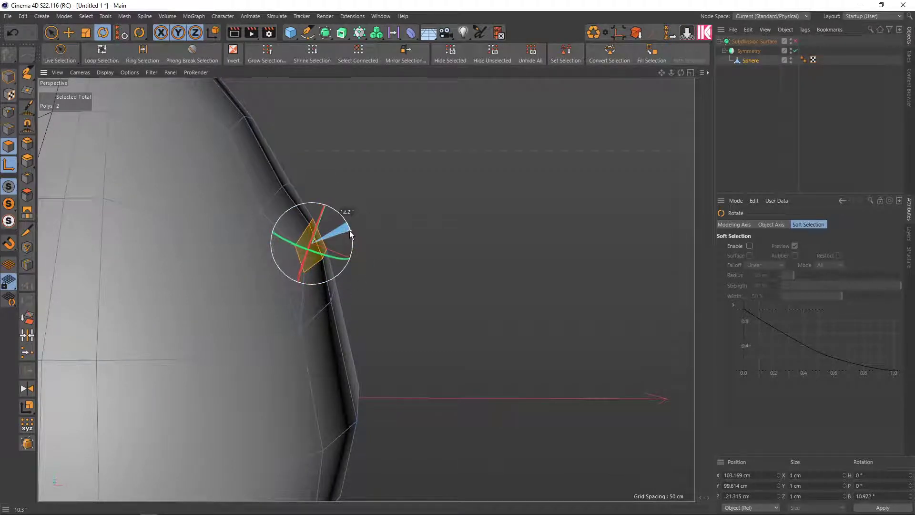
drag(348, 228, 349, 235)
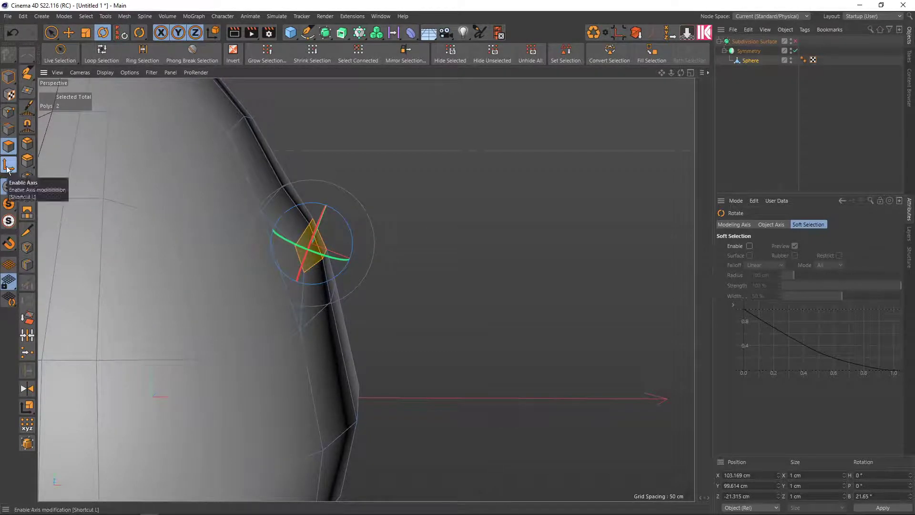
click(756, 60)
key(e)
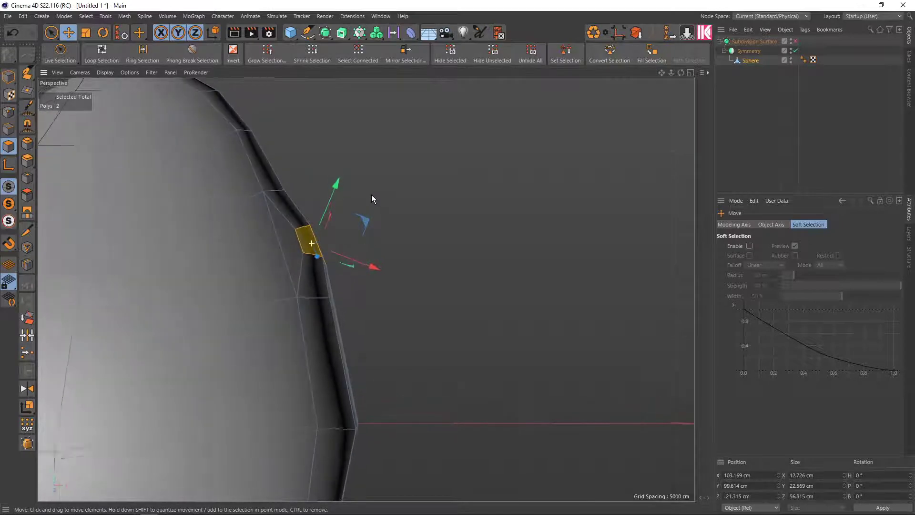
- Adjust the angle slightly and Ctrl-drag the polygons out into an arm about 38.9 cm long
key(r)
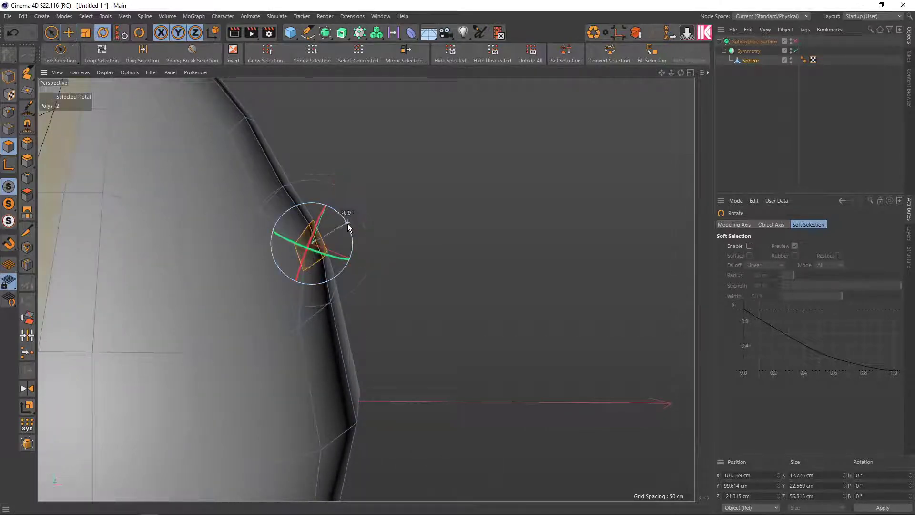
mouse_move(348, 224)
mouse_down()
mouse_move(355, 242)
mouse_move(399, 227)
mouse_move(382, 245)
mouse_up()
key(e)
mouse_move(368, 285)
ctrl+mouse_down()
mouse_move(445, 322)
mouse_move(455, 265)
mouse_move(440, 292)
ctrl+mouse_up()
scroll(445, 321, down, 5)
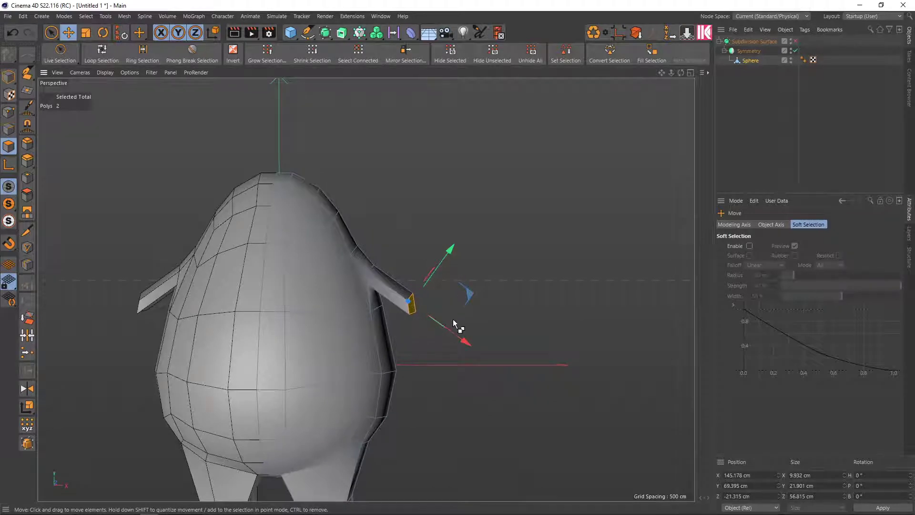
- Replace the short extrusion with a longer arm stretched to about 51 cm
key(ctrl+z)
mouse_move(386, 282)
alt+mouse_down()
mouse_move(424, 312)
mouse_move(462, 425)
mouse_move(502, 201)
mouse_move(526, 297)
alt+mouse_up()
key(r)
key(e)
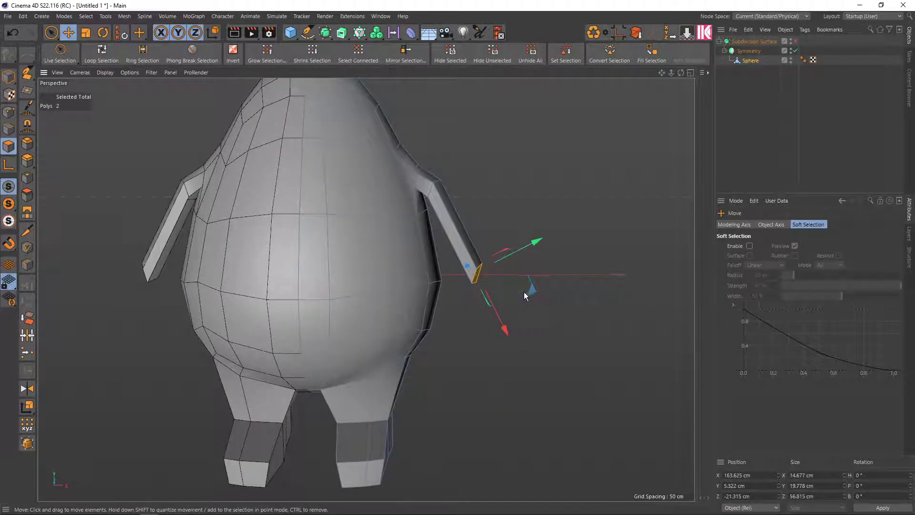
- Bend the arm's end downward by roughly 26.7–38° and lower it about 15 cm
key(r)
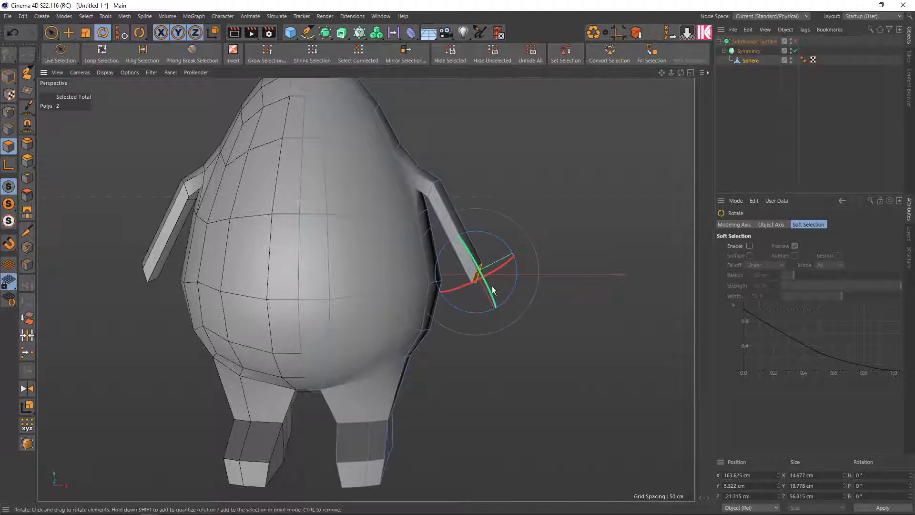
drag(511, 287, 498, 303)
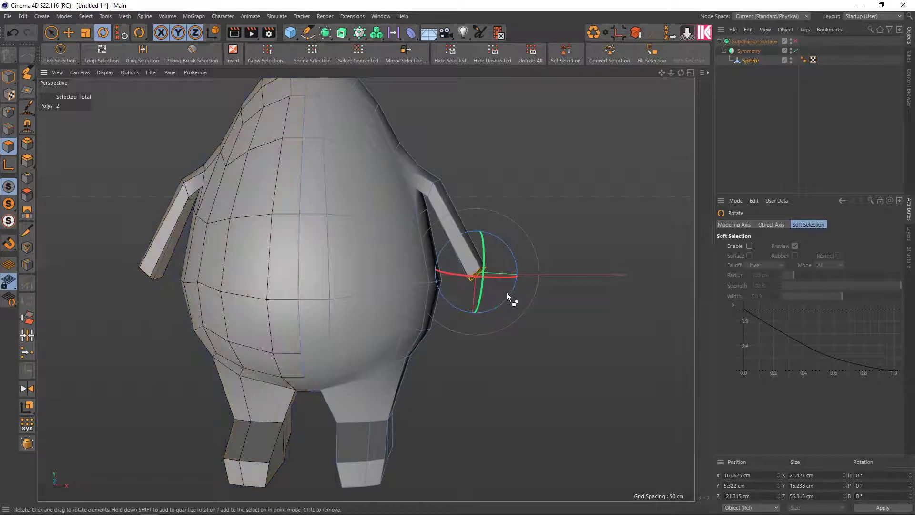
mouse_move(515, 268)
alt+mouse_down()
mouse_move(498, 225)
mouse_move(513, 268)
alt+mouse_up()
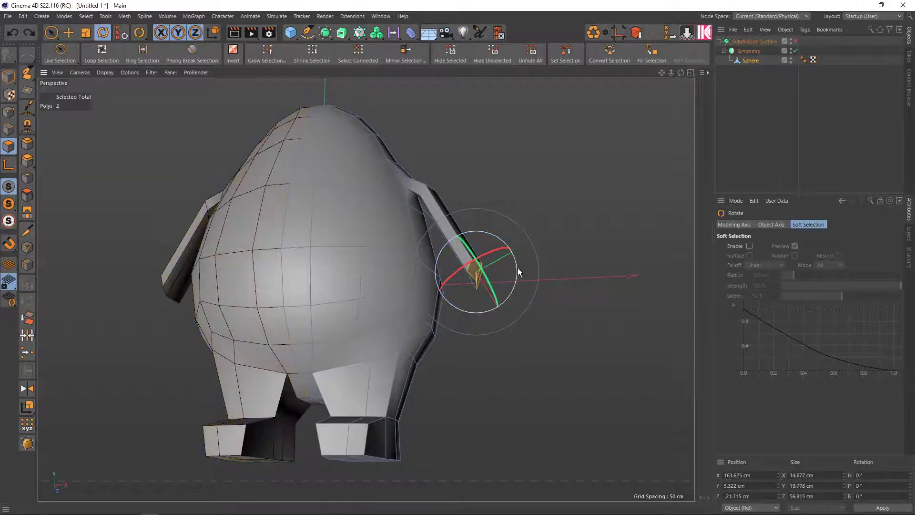
drag(516, 267, 500, 302)
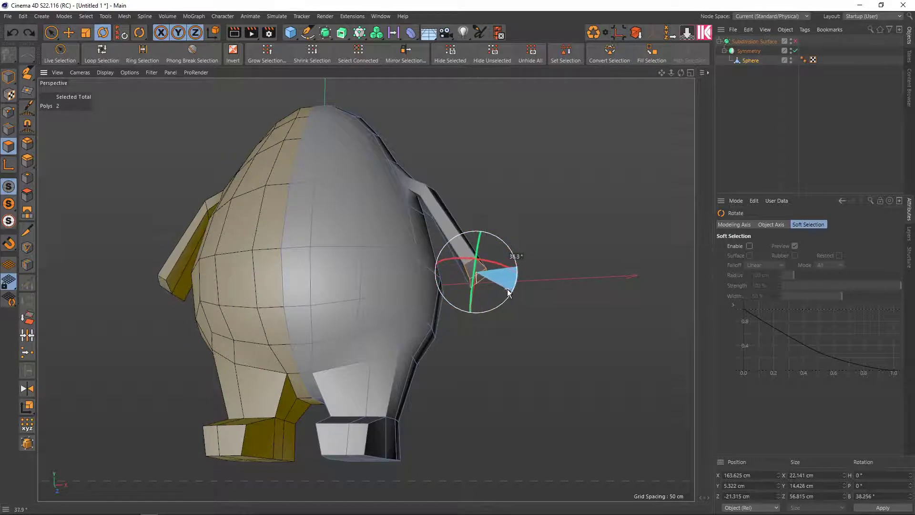
key(e)
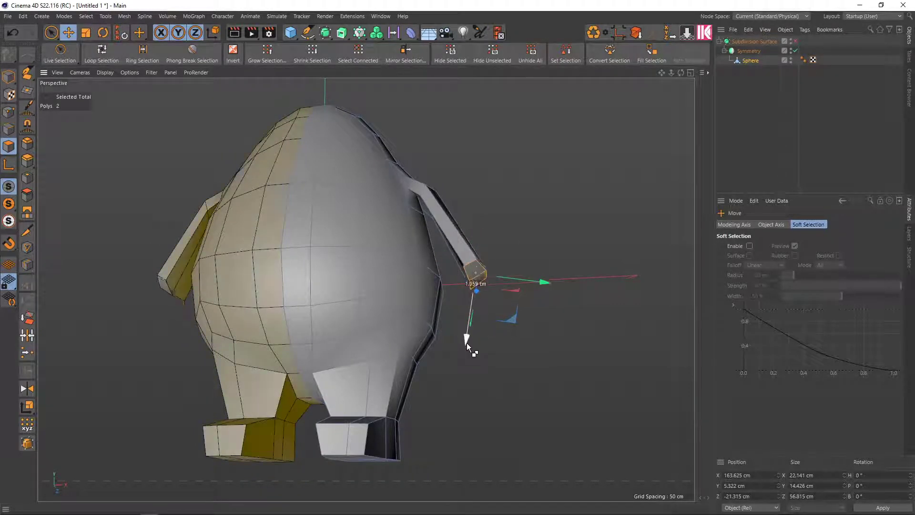
mouse_move(467, 342)
mouse_down()
mouse_move(464, 388)
mouse_move(522, 305)
mouse_move(353, 327)
mouse_move(530, 324)
mouse_move(514, 316)
mouse_move(498, 236)
mouse_move(507, 275)
mouse_move(456, 279)
mouse_up()
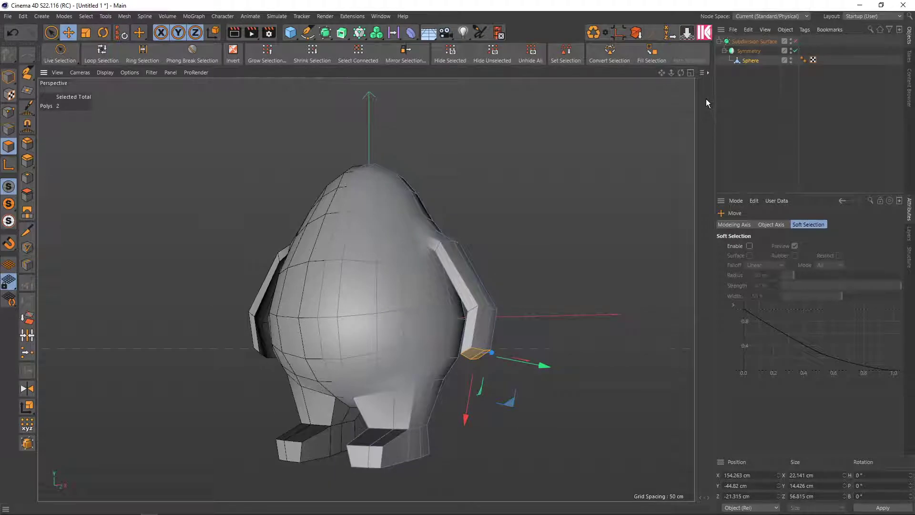
- Preview the smoothed body with the hanging arm, check the monster reference picture, then close it
key(q)
scroll(473, 231, up, 3)
scroll(479, 233, up, 3)
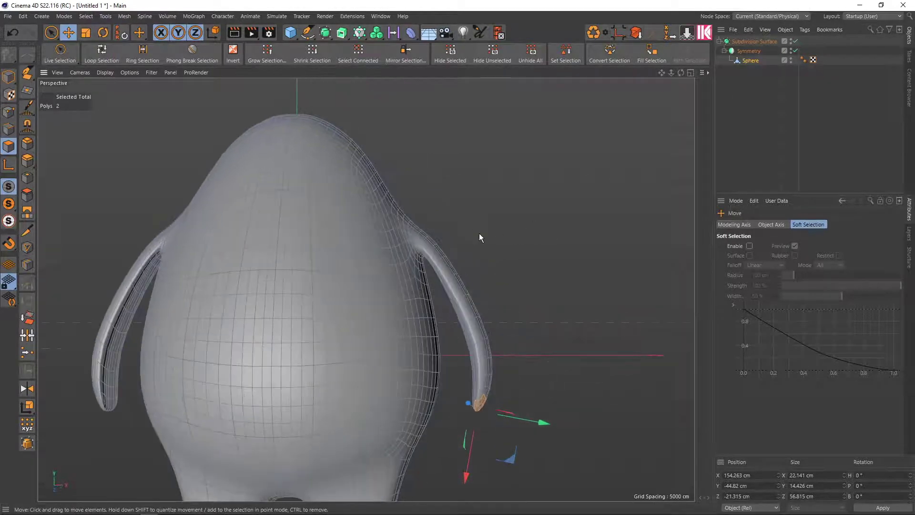
mouse_move(479, 233)
alt+mouse_down()
mouse_move(419, 266)
mouse_move(310, 270)
mouse_move(284, 283)
mouse_move(349, 312)
mouse_move(435, 302)
mouse_move(374, 288)
mouse_move(445, 262)
mouse_move(483, 222)
mouse_move(496, 246)
alt+mouse_up()
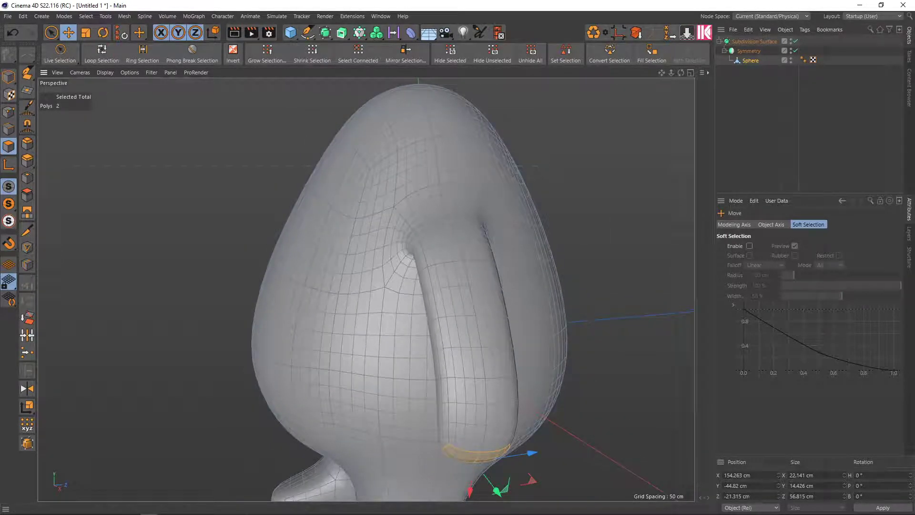
key(alt+Tab)
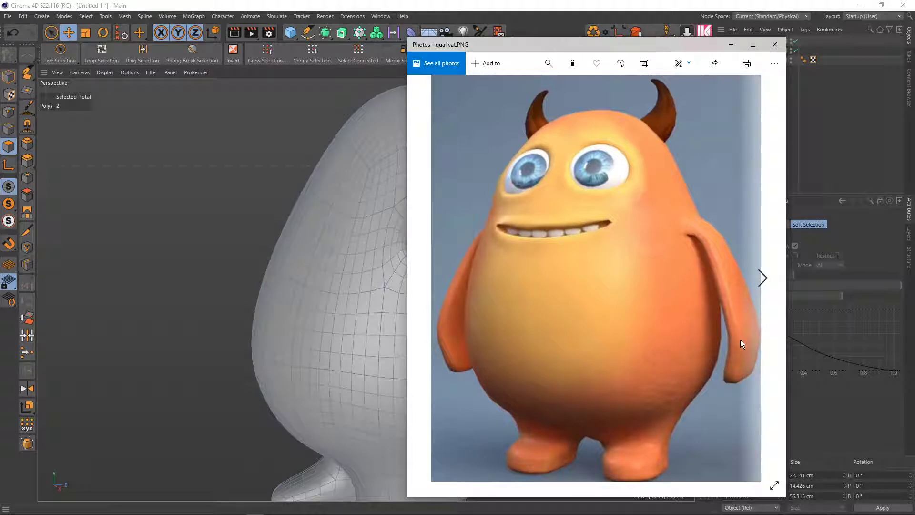
click(775, 45)
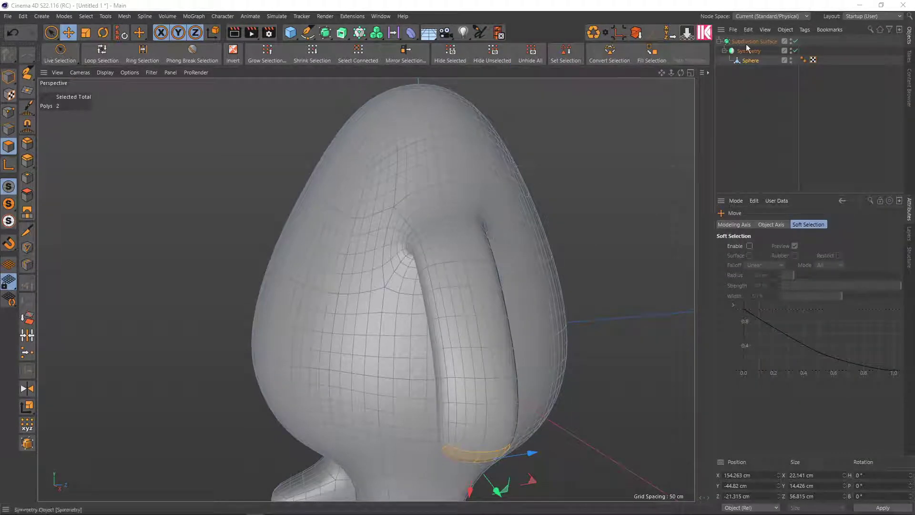
- Disable the Subdivision Surface to show the low-poly cage, trying and undoing a loop cut across the arm
click(751, 61)
key(q)
alt+drag(467, 253, 456, 281)
key(k)
key(l)
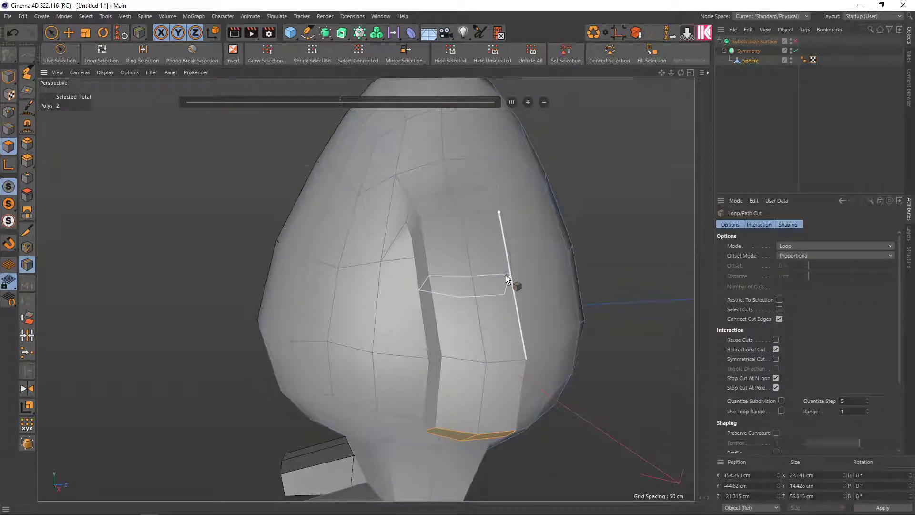
click(505, 262)
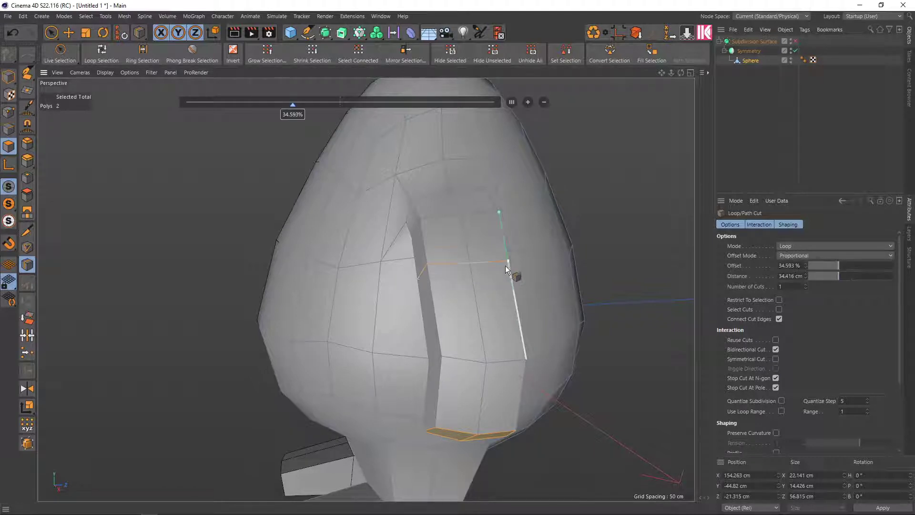
key(ctrl+z)
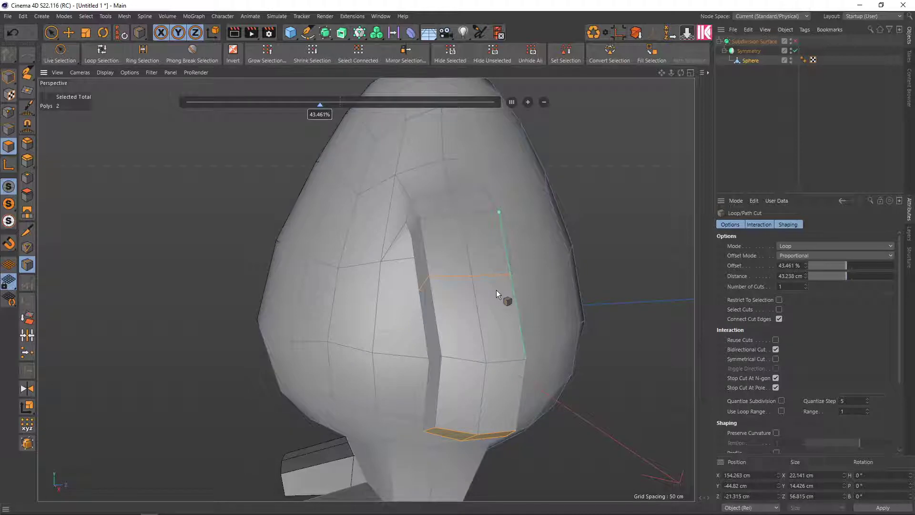
- Loop-select an edge loop around the arm and try enlarging it, then undo
key(u)
key(l)
click(9, 129)
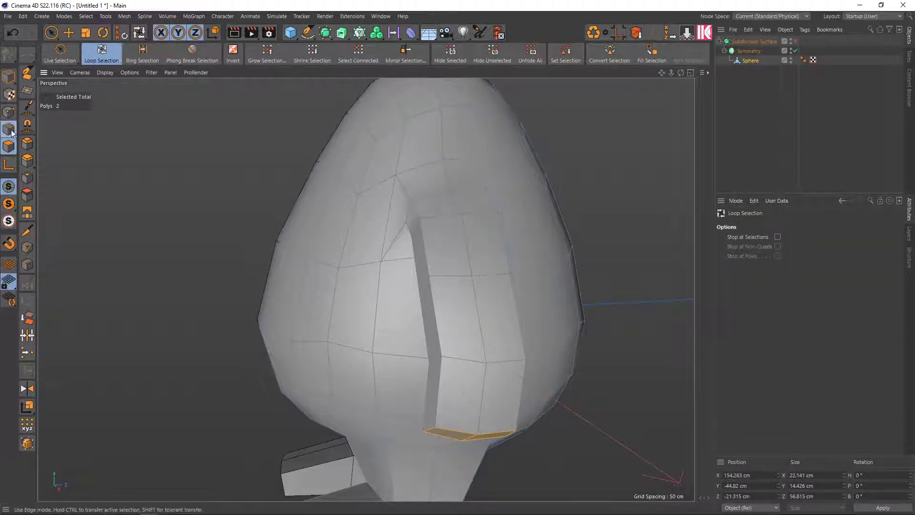
click(459, 279)
key(t)
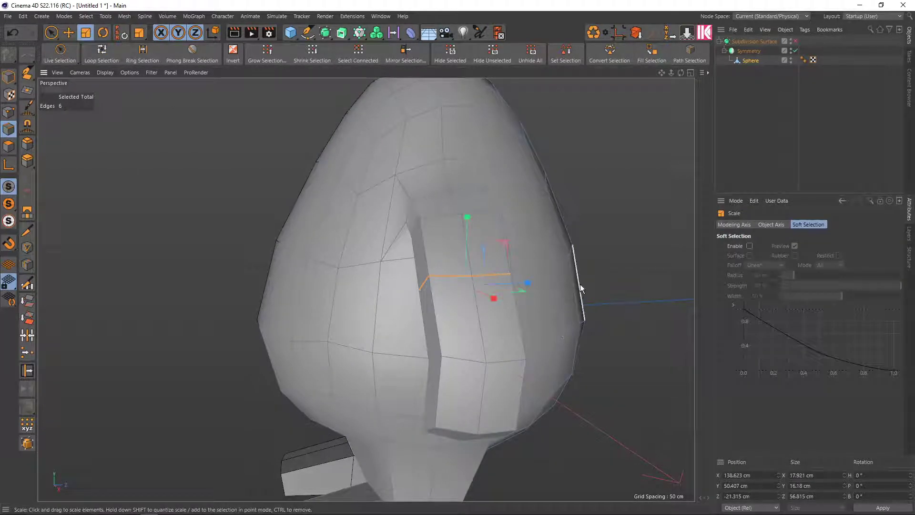
mouse_move(627, 274)
mouse_down()
mouse_move(692, 266)
mouse_move(661, 250)
mouse_move(715, 216)
mouse_up()
alt+drag(465, 285, 586, 273)
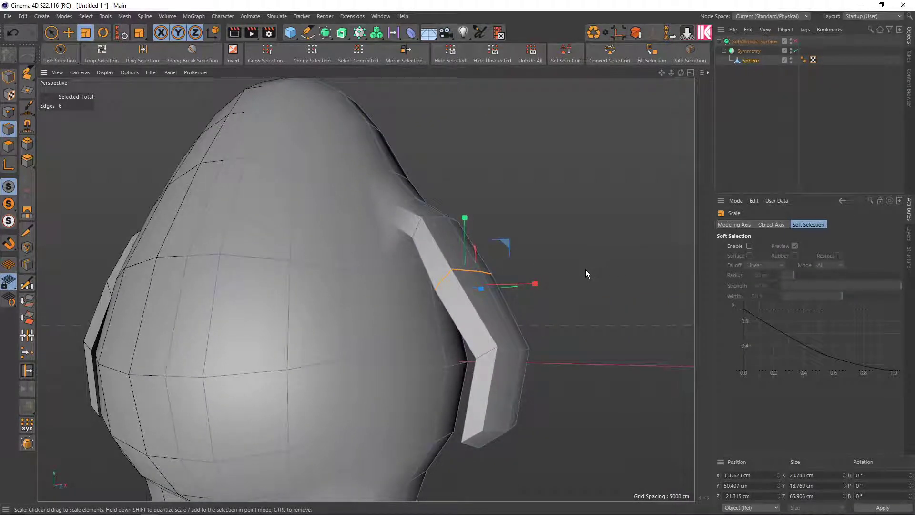
key(ctrl+z)
key(ctrl+shift+z)
key(ctrl+shift+z)
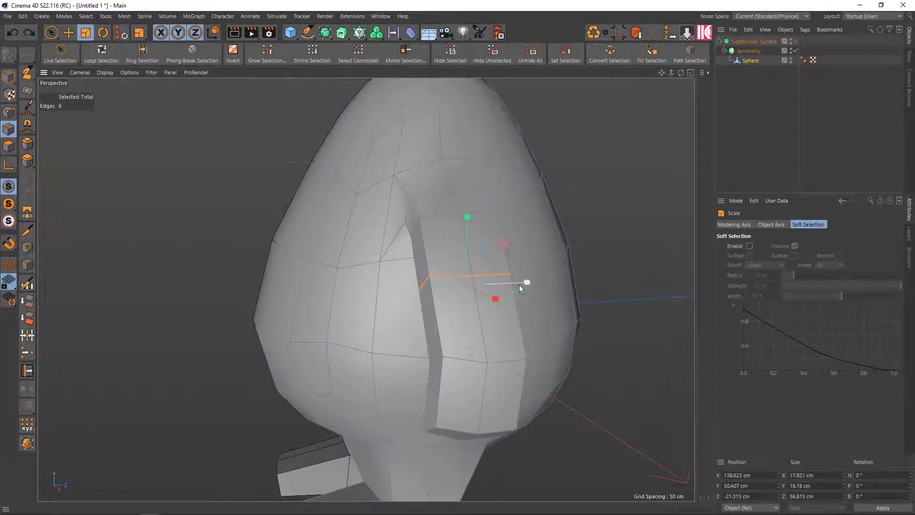
mouse_move(513, 296)
alt+mouse_down()
mouse_move(566, 311)
mouse_move(601, 305)
mouse_move(519, 296)
mouse_move(554, 267)
mouse_move(596, 267)
mouse_move(576, 298)
mouse_move(594, 237)
mouse_move(631, 229)
mouse_move(585, 301)
mouse_move(593, 299)
mouse_move(551, 315)
alt+mouse_up()
- Loop-select the arm's lower edge loop and scale it up
key(u)
key(l)
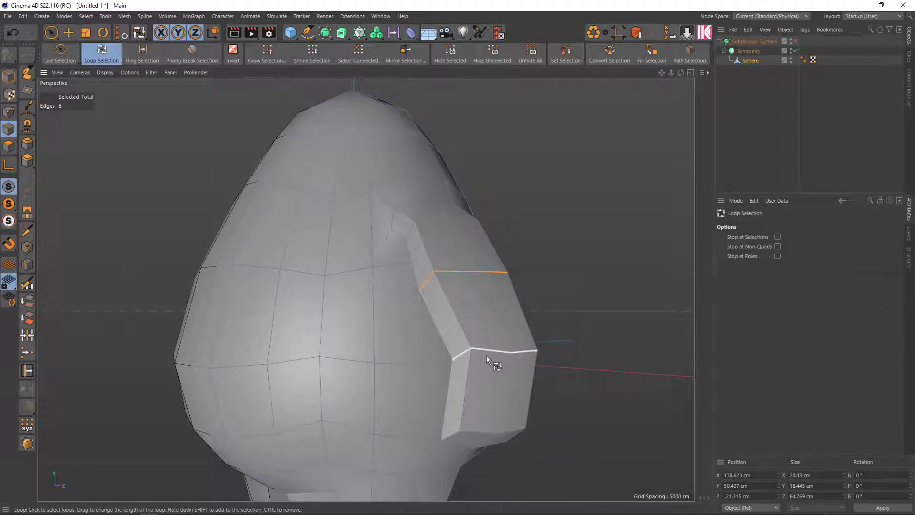
click(486, 355)
mouse_move(653, 298)
mouse_down()
mouse_move(691, 294)
mouse_move(602, 302)
mouse_move(656, 267)
mouse_move(585, 292)
mouse_move(605, 290)
mouse_move(483, 392)
mouse_move(471, 302)
mouse_up()
- Loop-select the tip edge loop, scale it down to about 84%, and re-enable smoothing
key(u)
key(l)
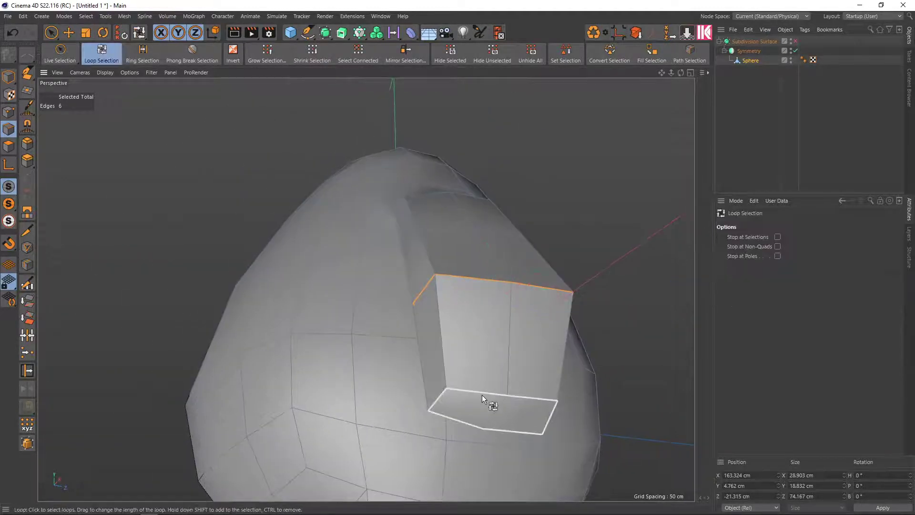
click(482, 394)
mouse_move(636, 345)
alt+mouse_down()
mouse_move(648, 248)
mouse_move(630, 338)
mouse_move(562, 341)
mouse_move(644, 350)
mouse_move(656, 275)
alt+mouse_up()
key(t)
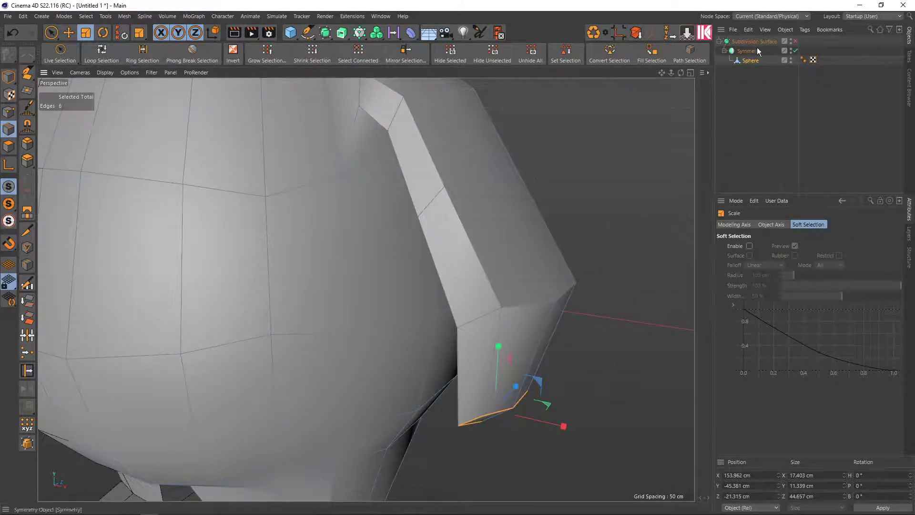
click(755, 42)
- Enable the Subdivision Surface checkbox and orbit round to the character's front
click(796, 40)
scroll(518, 261, down, 3)
mouse_move(532, 266)
alt+mouse_down()
mouse_move(443, 298)
mouse_move(445, 280)
mouse_move(479, 250)
mouse_move(565, 251)
mouse_move(562, 273)
mouse_move(537, 267)
mouse_move(519, 278)
mouse_move(468, 259)
mouse_move(503, 270)
mouse_move(491, 230)
alt+mouse_up()
- Save the scene as 'be quai vat.c4d' in Downloads
key(ctrl+s)
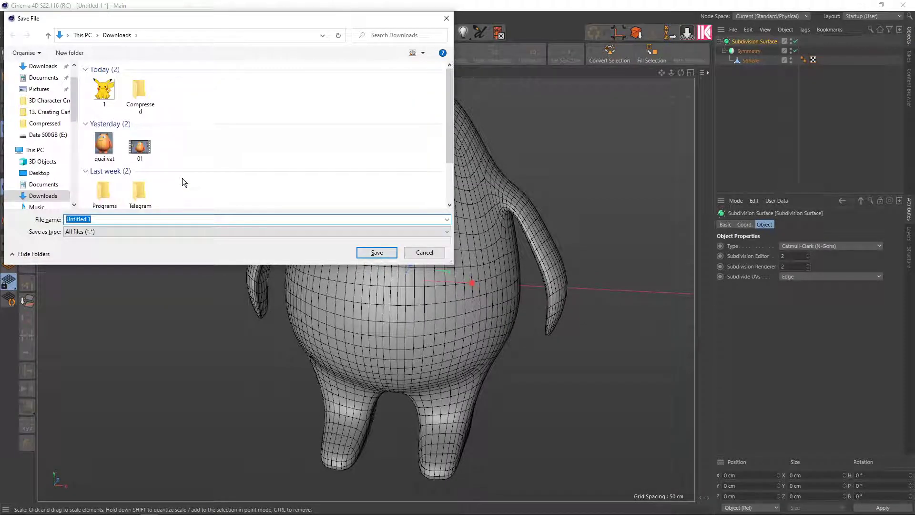
text(q)
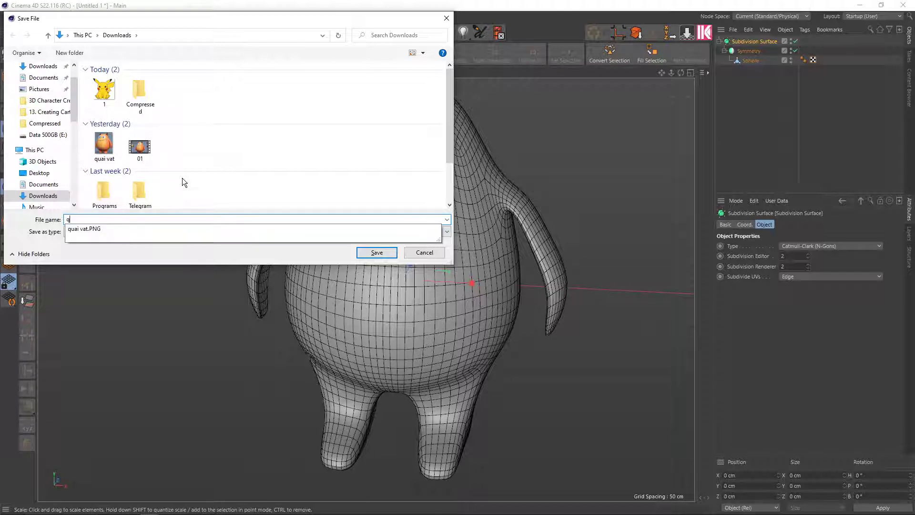
text(u)
text(a)
key(BackSpace)
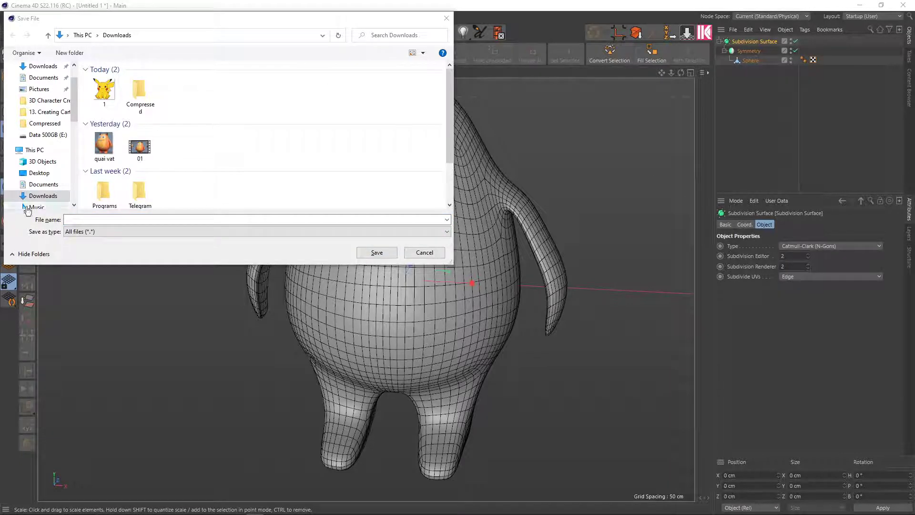
click(111, 220)
text(be quai vat)
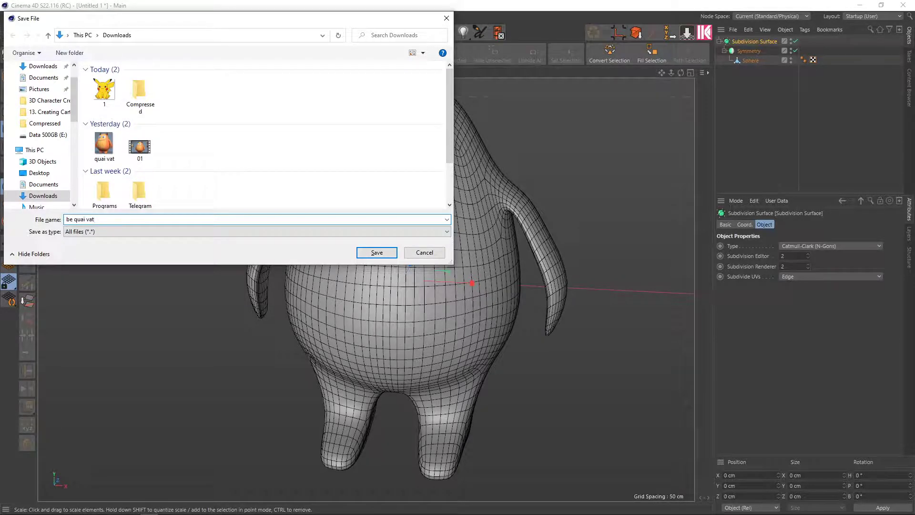
key(Return)
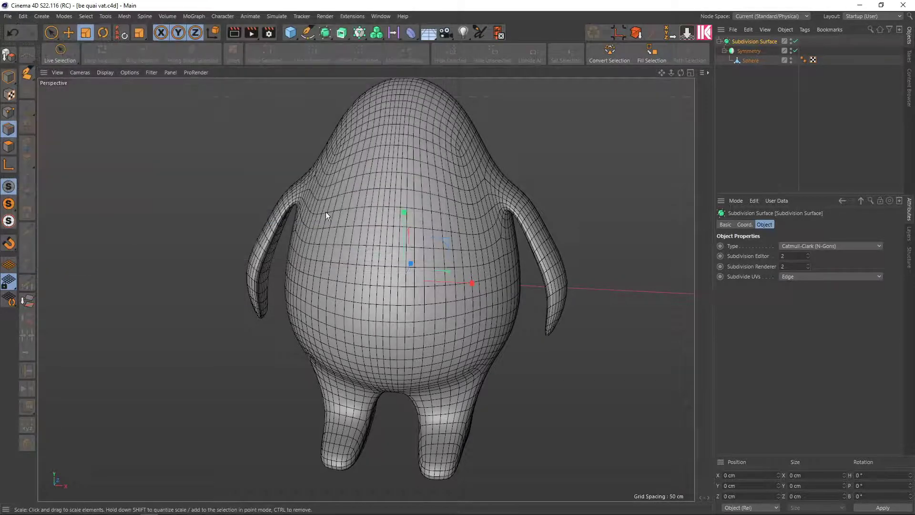
mouse_move(326, 215)
alt+middle_down()
mouse_move(331, 227)
mouse_move(370, 234)
alt+middle_up()
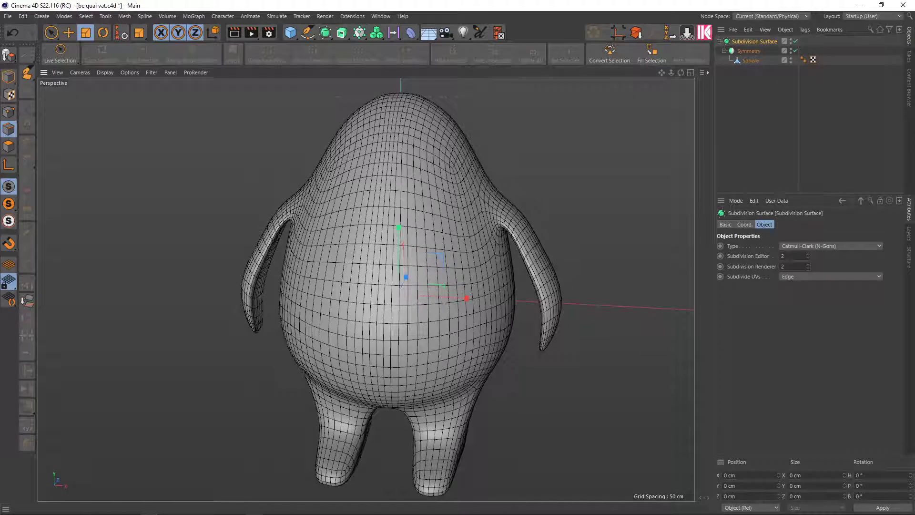
key(alt+Tab)
drag(659, 39, 625, 37)
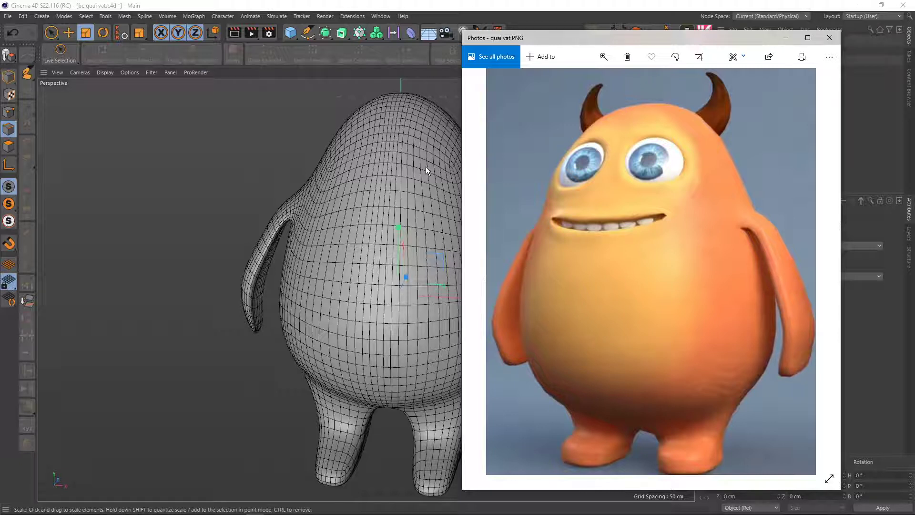
click(305, 88)
click(290, 32)
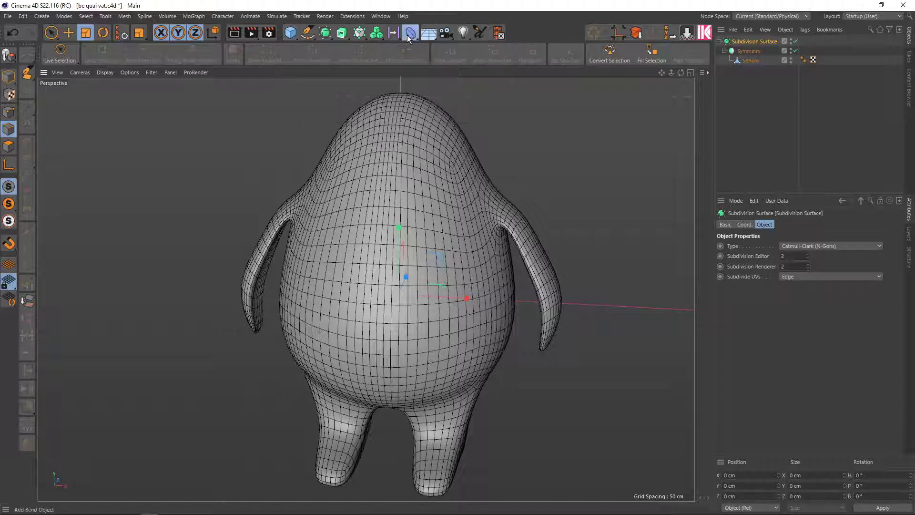
click(408, 34)
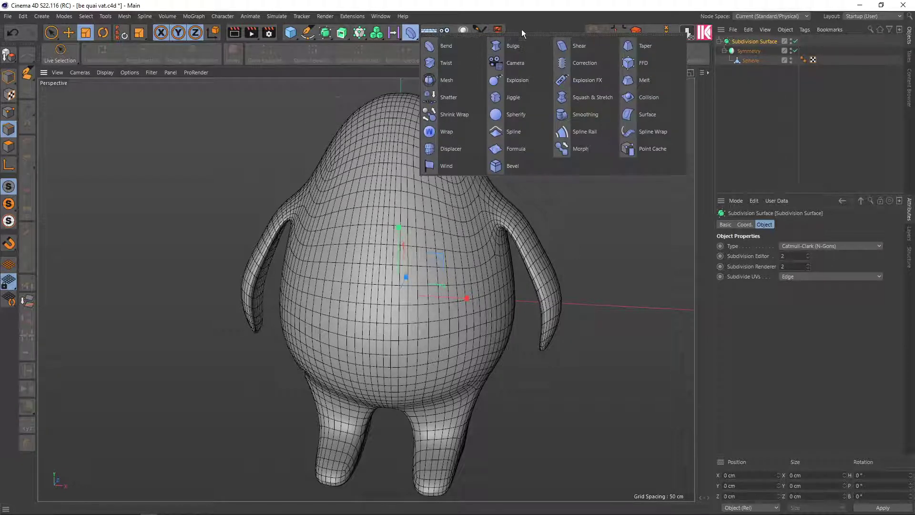
alt+middle_drag(444, 140, 423, 164)
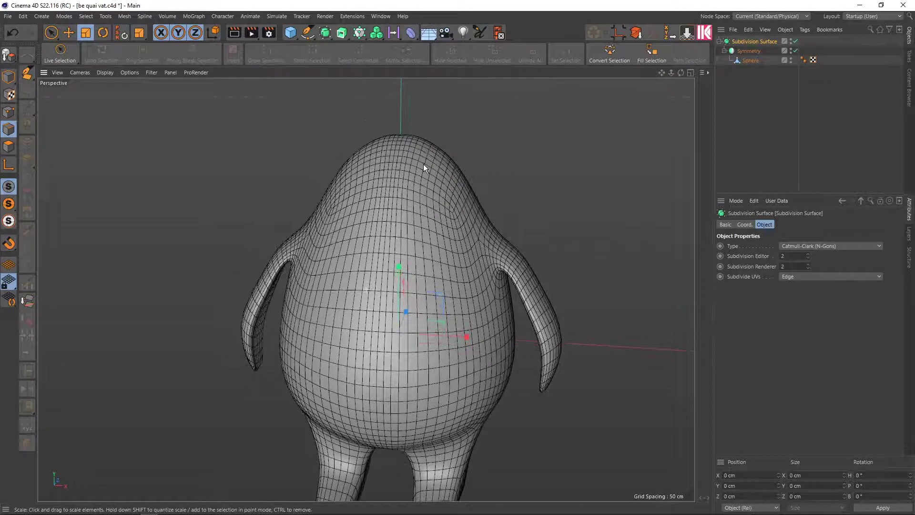
key(v)
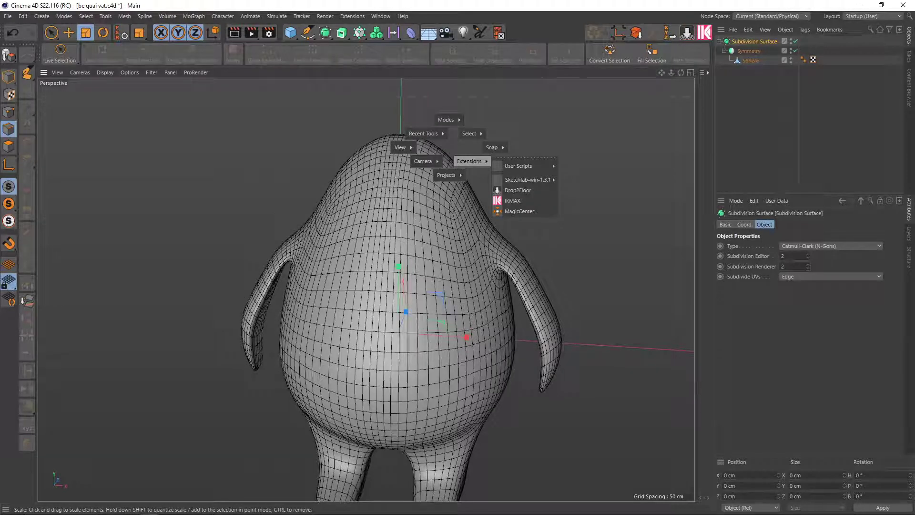
key(Escape)
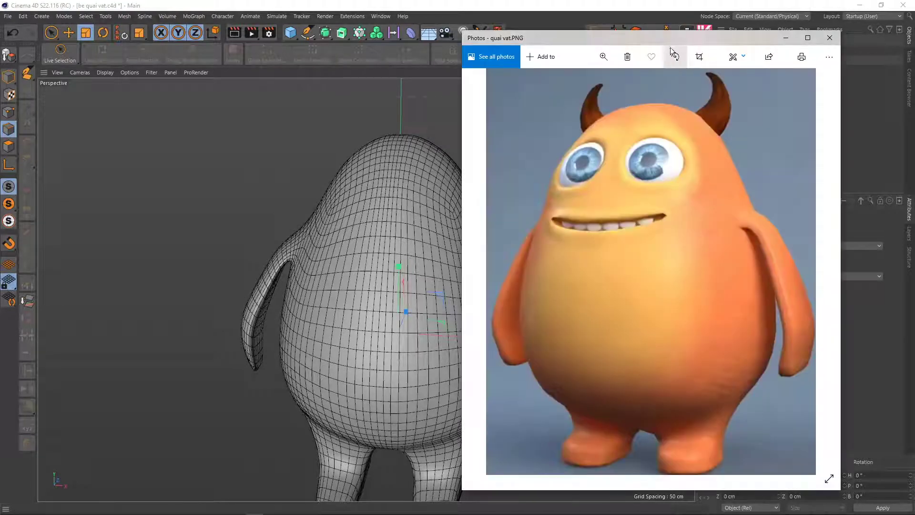
drag(660, 44, 637, 39)
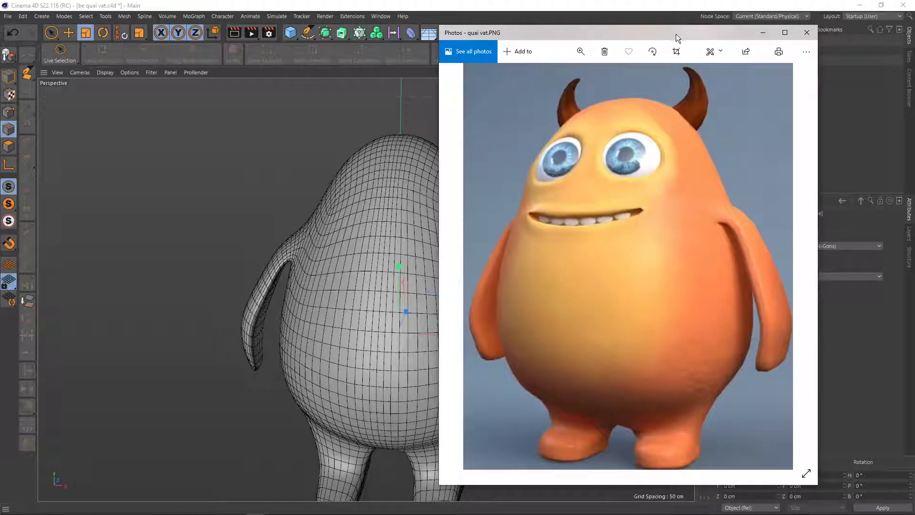
key(alt+Tab)
scroll(450, 119, up, 2)
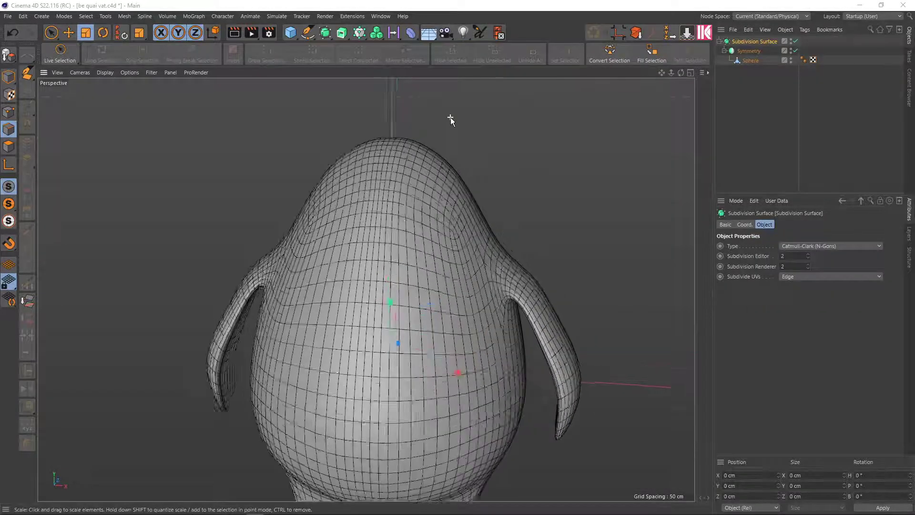
scroll(450, 119, up, 3)
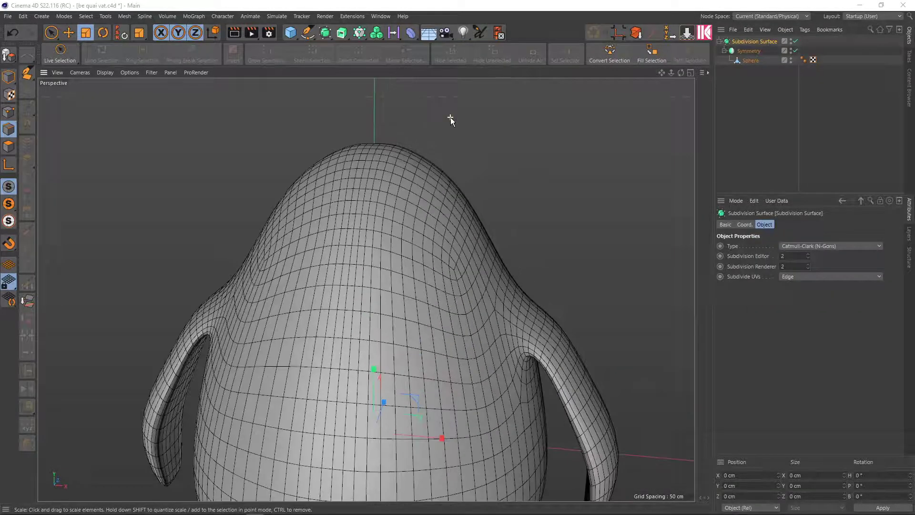
- Select the Sphere, turn off smoothing, and pick one polygon near the top of the head
click(749, 61)
key(q)
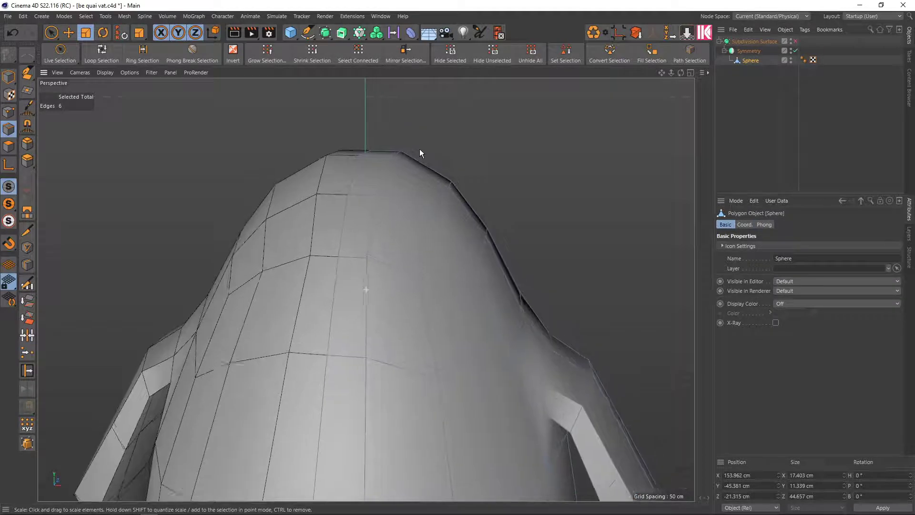
mouse_move(416, 184)
alt+mouse_down()
mouse_move(353, 208)
mouse_move(366, 259)
mouse_move(402, 257)
alt+mouse_up()
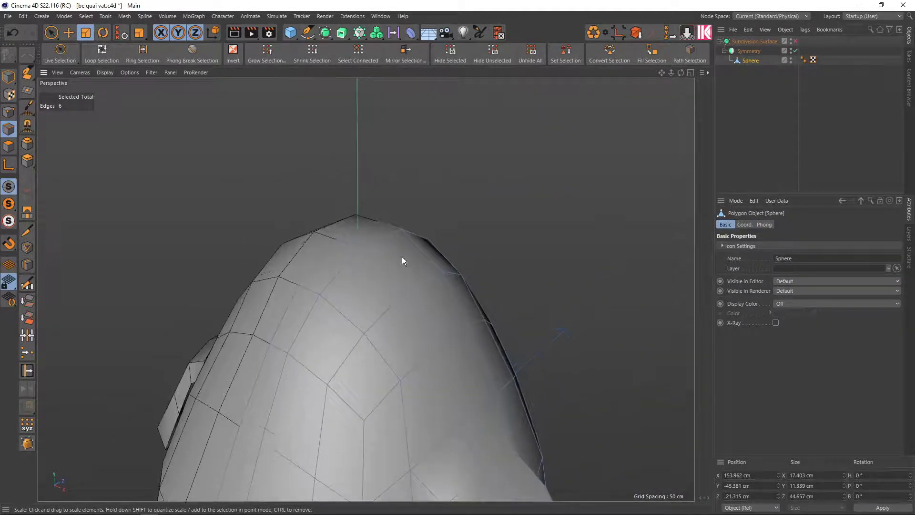
click(8, 146)
key(space)
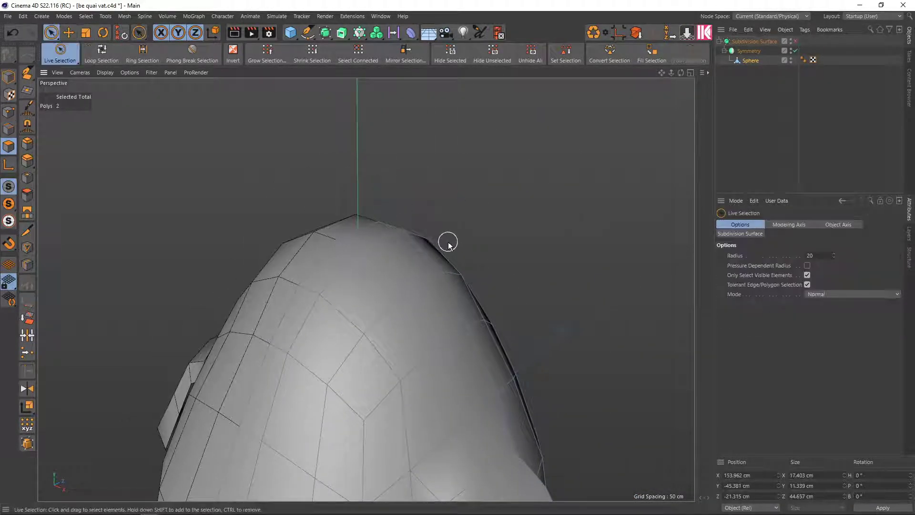
click(404, 263)
mouse_move(458, 252)
alt+mouse_down()
mouse_move(465, 295)
mouse_move(502, 264)
mouse_move(461, 305)
mouse_move(445, 287)
mouse_move(502, 221)
mouse_move(541, 253)
mouse_move(472, 228)
mouse_move(476, 262)
mouse_move(406, 243)
mouse_move(392, 225)
mouse_move(406, 208)
alt+mouse_up()
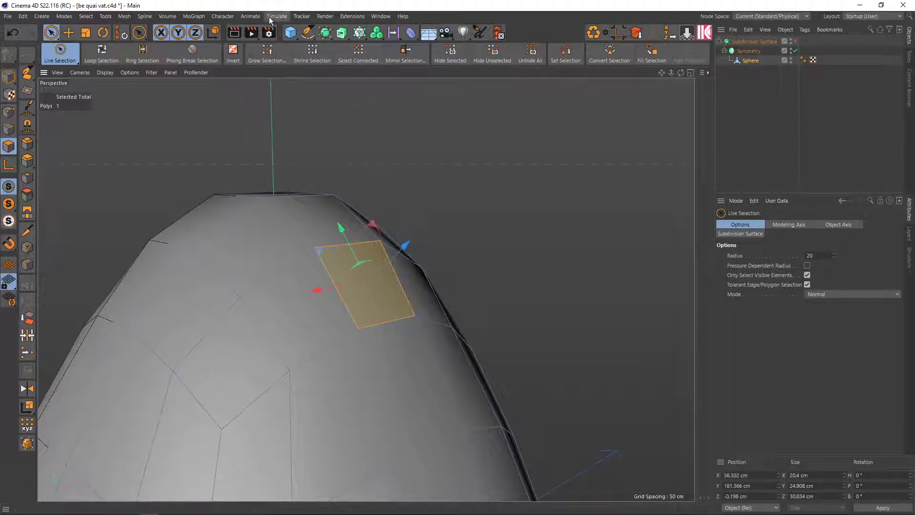
- Add a Matrix object from the MoGraph menu, then orbit around the head
click(199, 17)
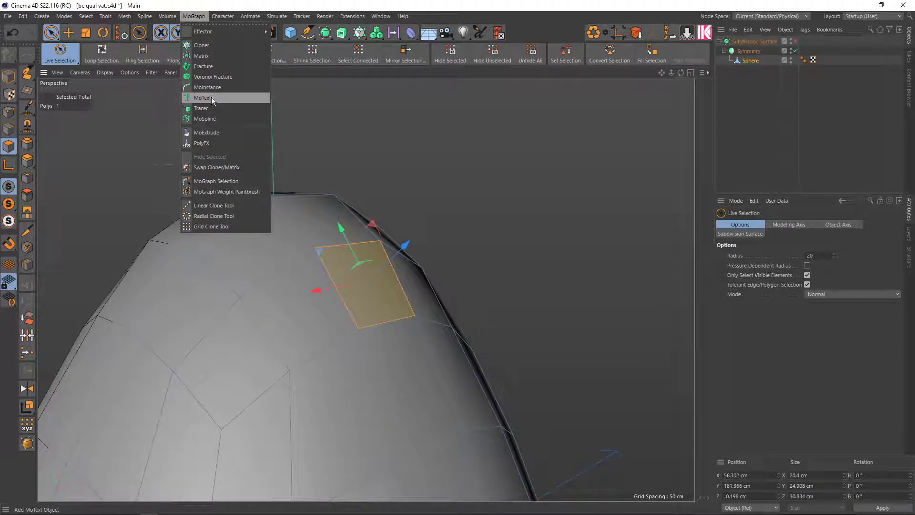
click(202, 59)
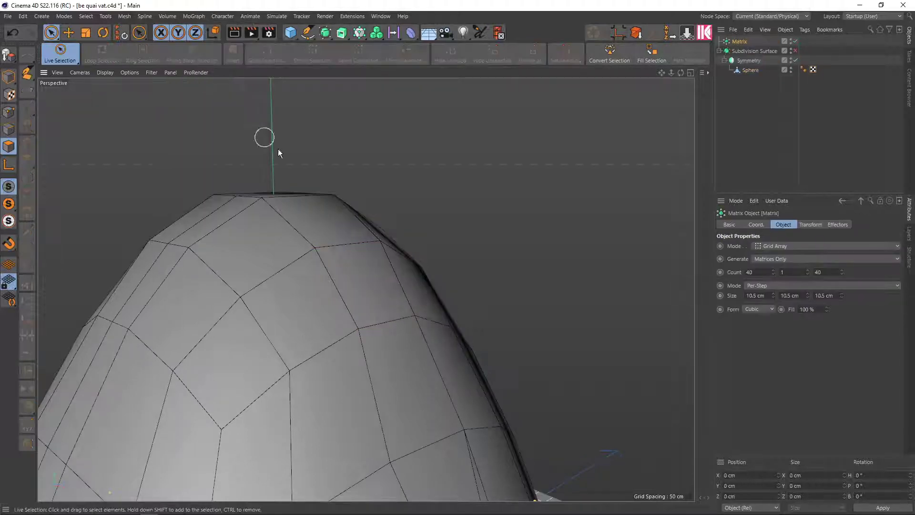
alt+drag(523, 244, 514, 246)
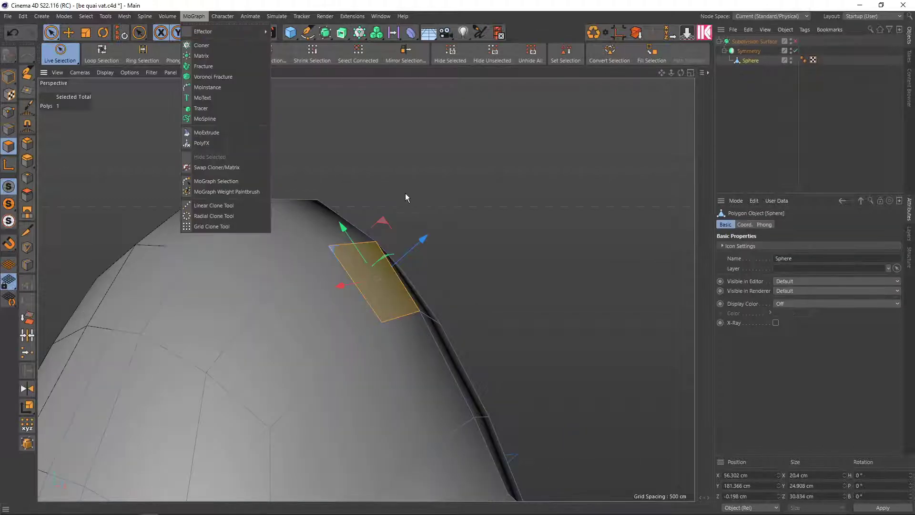
click(401, 196)
mouse_move(402, 213)
alt+mouse_down()
mouse_move(413, 239)
mouse_move(445, 231)
mouse_move(330, 268)
mouse_move(447, 258)
mouse_move(466, 246)
mouse_move(440, 246)
mouse_move(450, 276)
mouse_move(479, 253)
alt+mouse_up()
- Extrude the selected face outward into a short box, retrying with undos
key(ctrl+z)
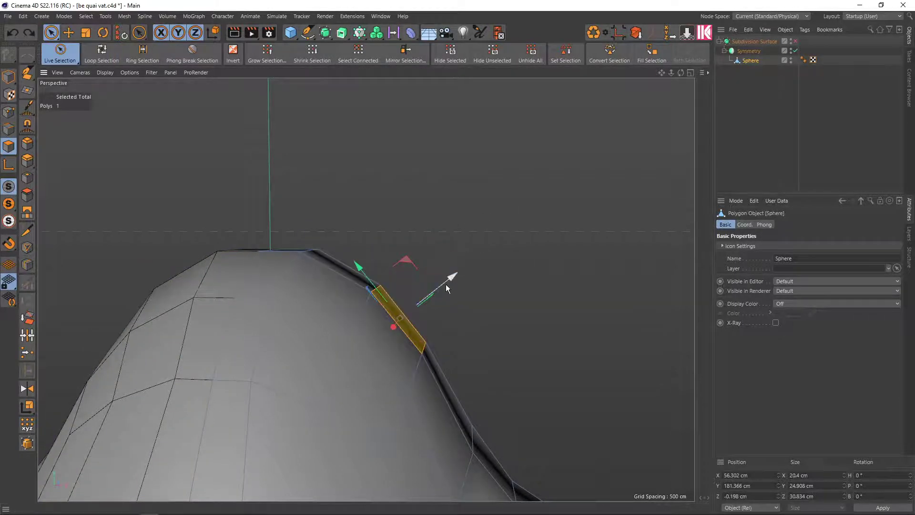
drag(447, 286, 482, 253)
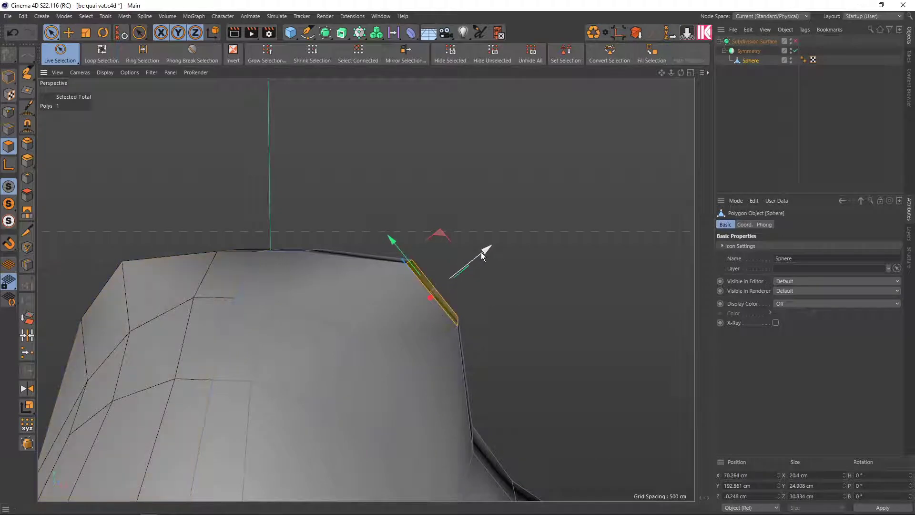
key(ctrl+z)
mouse_move(450, 277)
ctrl+mouse_down()
mouse_move(482, 247)
mouse_move(430, 205)
mouse_move(356, 226)
mouse_move(467, 204)
mouse_move(413, 261)
mouse_move(350, 255)
mouse_move(455, 245)
mouse_move(488, 255)
ctrl+mouse_up()
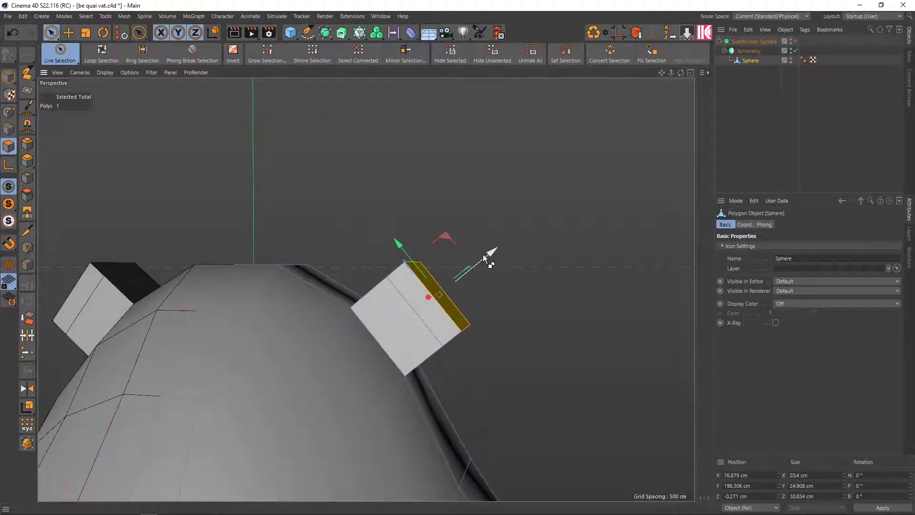
key(ctrl+z)
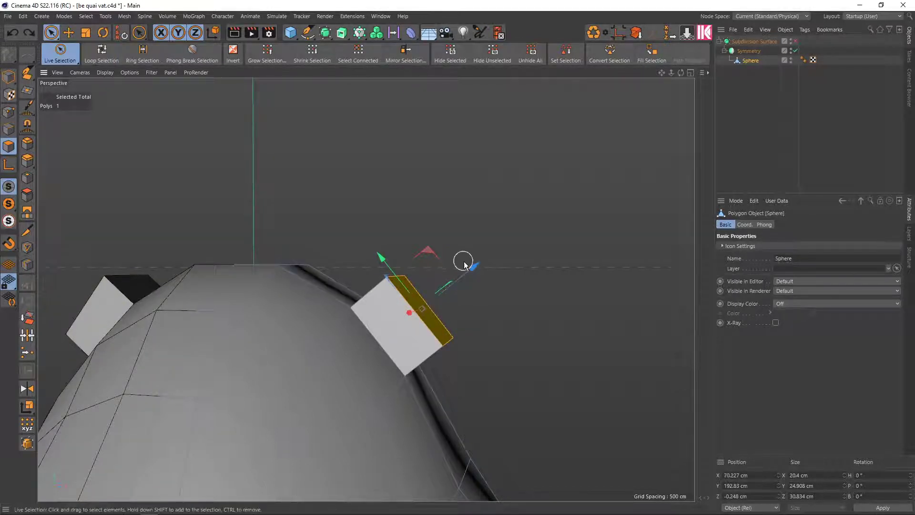
drag(473, 267, 515, 234)
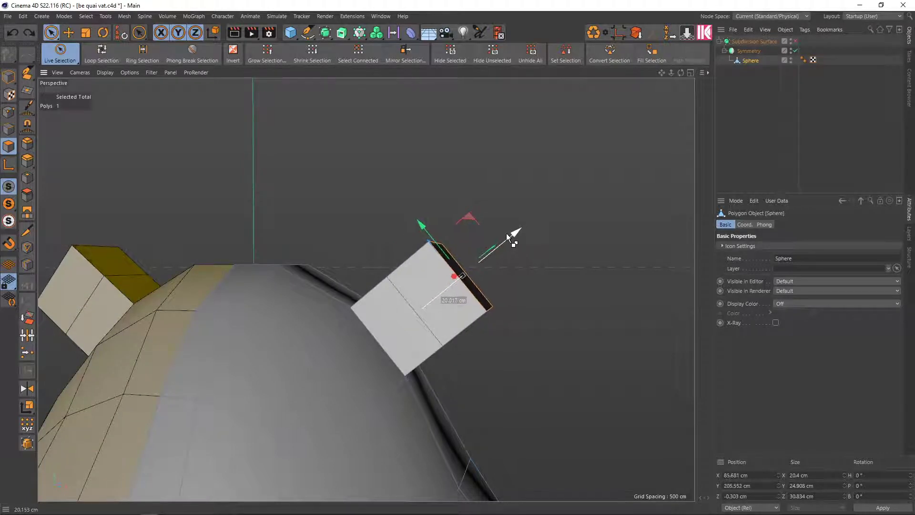
- Lengthen the extrusion and scale its end face down to taper the horn
key(t)
mouse_move(512, 235)
mouse_down()
mouse_move(549, 212)
mouse_move(447, 232)
mouse_move(471, 222)
mouse_move(468, 268)
mouse_move(534, 222)
mouse_move(497, 219)
mouse_move(413, 239)
mouse_up()
key(e)
key(t)
key(e)
drag(528, 228, 570, 198)
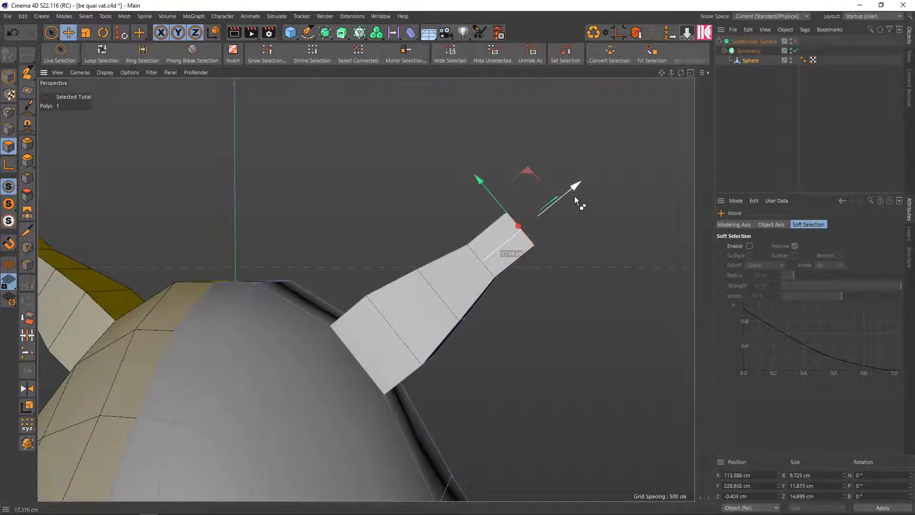
key(t)
drag(578, 200, 407, 222)
mouse_move(566, 207)
alt+mouse_down()
mouse_move(547, 207)
mouse_move(619, 167)
mouse_move(278, 236)
alt+mouse_up()
- Sharpen the horn by scaling its tip face down almost to a point
key(e)
key(t)
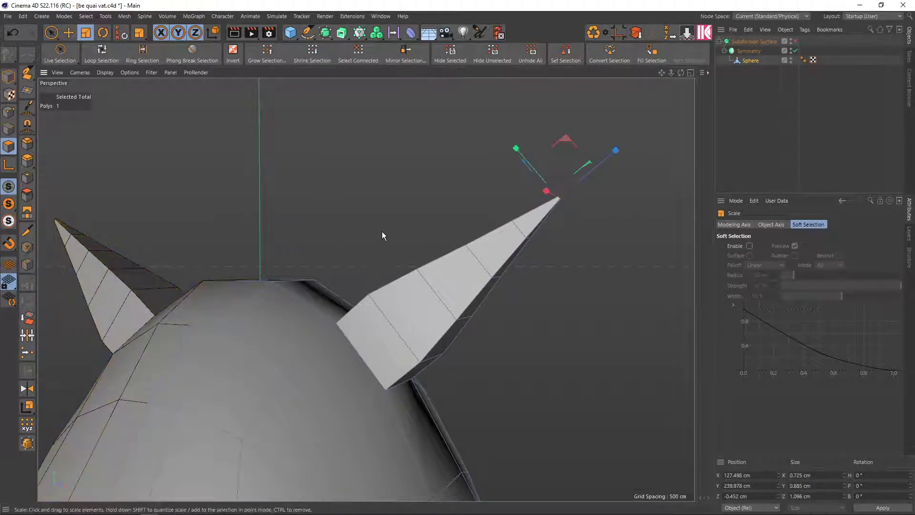
drag(582, 192, 599, 187)
scroll(570, 190, up, 3)
scroll(559, 210, up, 3)
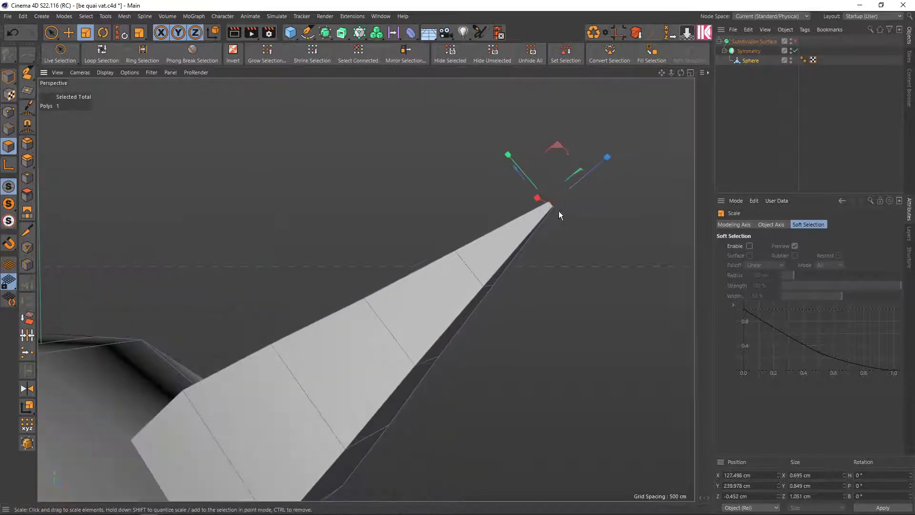
scroll(548, 195, up, 1)
mouse_move(553, 195)
mouse_down()
mouse_move(509, 227)
mouse_move(216, 233)
mouse_move(227, 247)
mouse_up()
drag(624, 213, 572, 232)
mouse_move(561, 237)
alt+middle_down()
mouse_move(517, 327)
mouse_move(527, 338)
mouse_move(521, 380)
mouse_move(514, 319)
mouse_move(526, 332)
alt+middle_up()
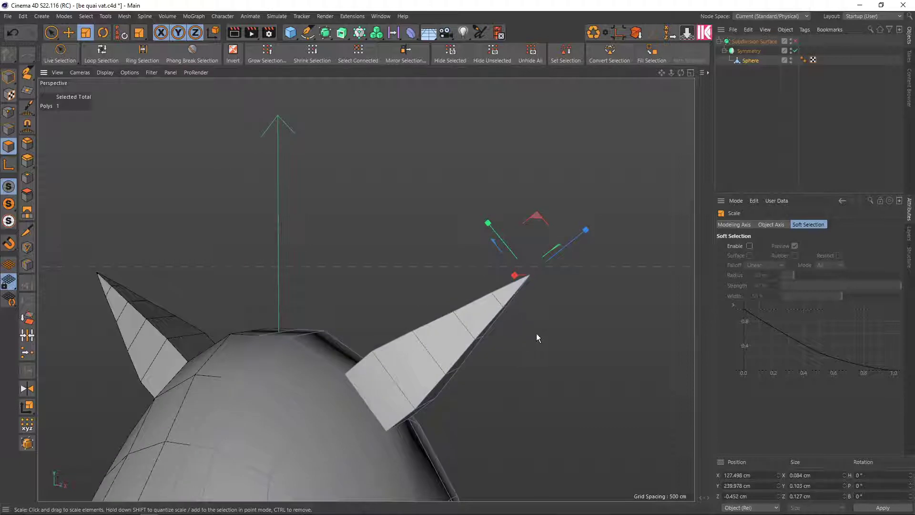
- Deselect the faces and view both horns from the front
key(space)
click(599, 323)
mouse_move(599, 323)
alt+middle_down()
mouse_move(525, 331)
mouse_move(576, 323)
mouse_move(414, 376)
alt+middle_up()
scroll(412, 377, up, 5)
- Scale down two edge loops along the horn so it narrows evenly
key(u)
key(l)
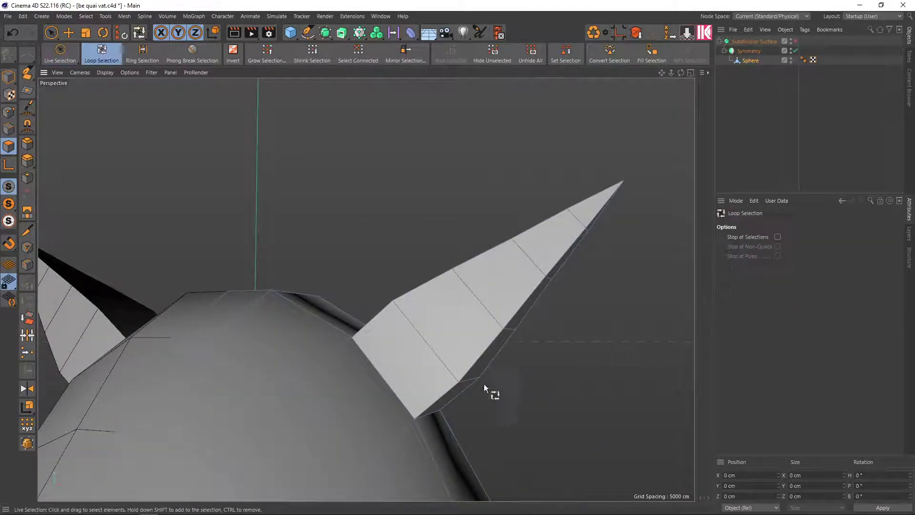
click(11, 129)
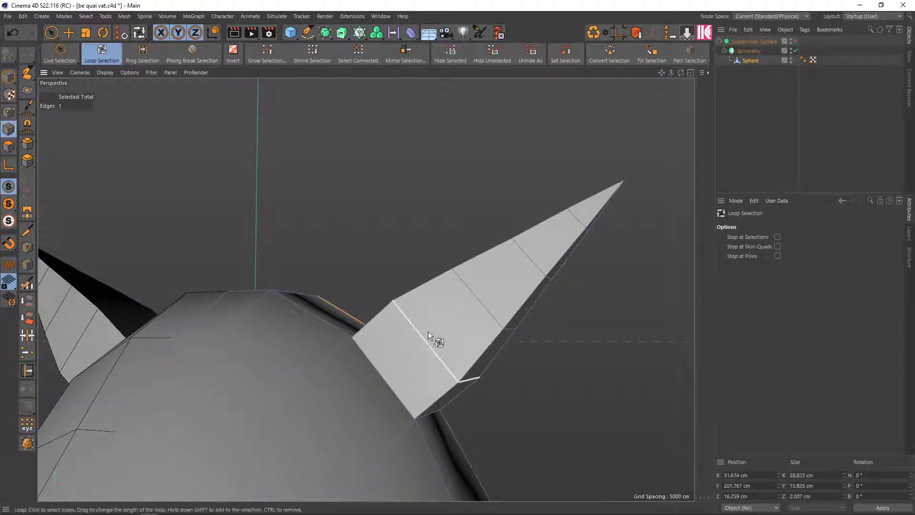
key(t)
mouse_move(579, 373)
mouse_down()
mouse_move(522, 369)
mouse_move(597, 368)
mouse_move(578, 375)
mouse_up()
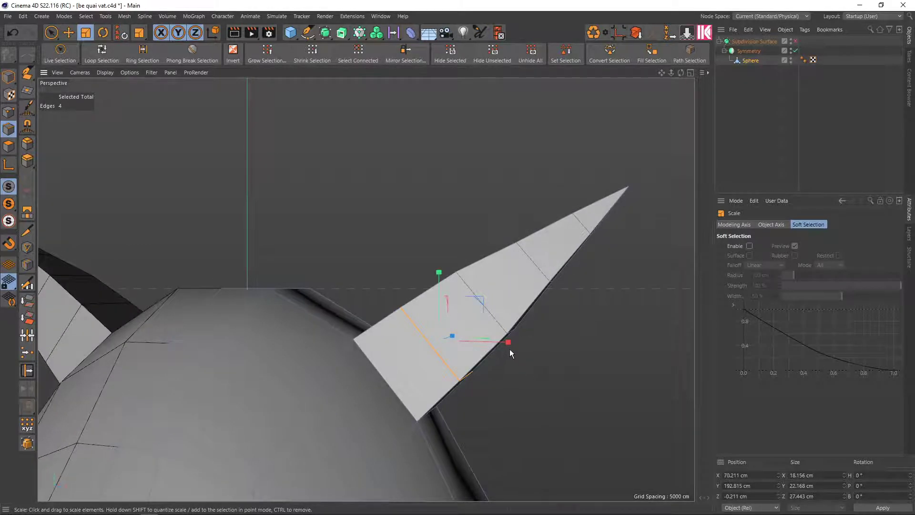
key(u)
key(l)
click(499, 324)
key(t)
drag(591, 333, 567, 336)
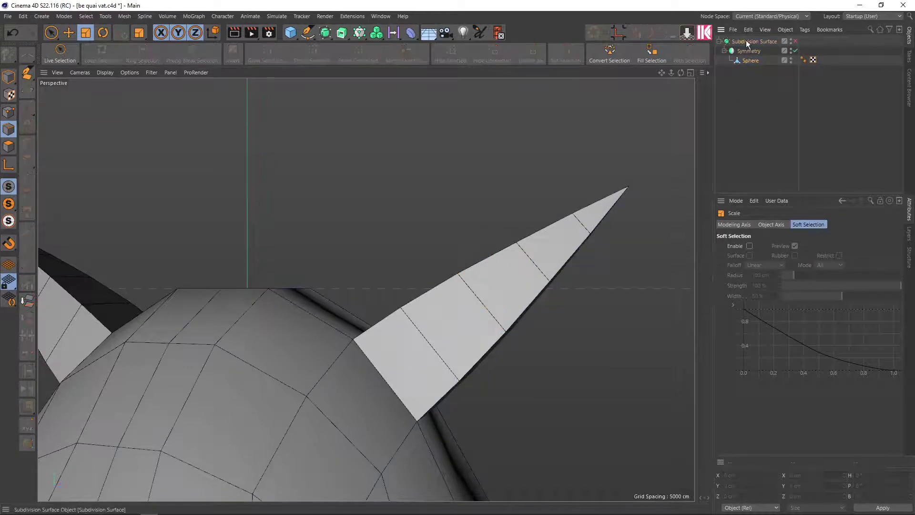
- Preview the horns with Subdivision Surface on, then turn smoothing off and reselect the Sphere
click(755, 42)
click(795, 42)
alt+drag(547, 317, 542, 330)
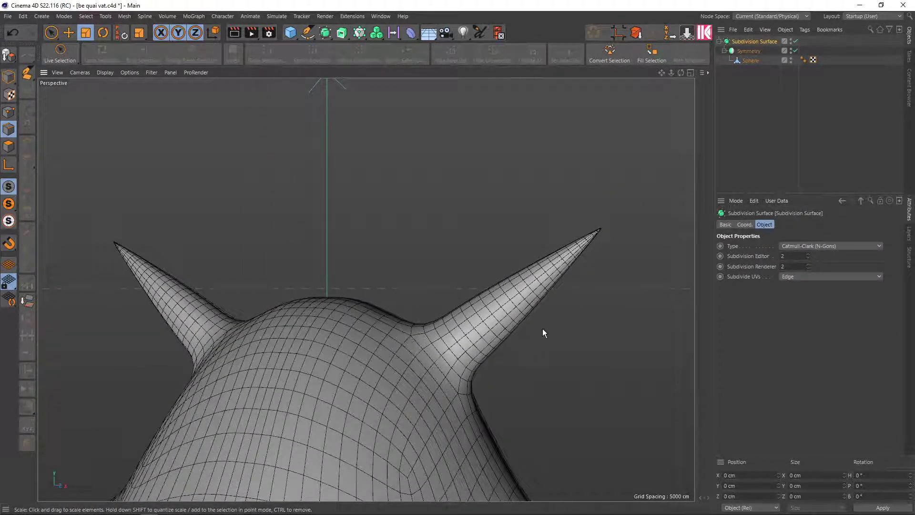
key(q)
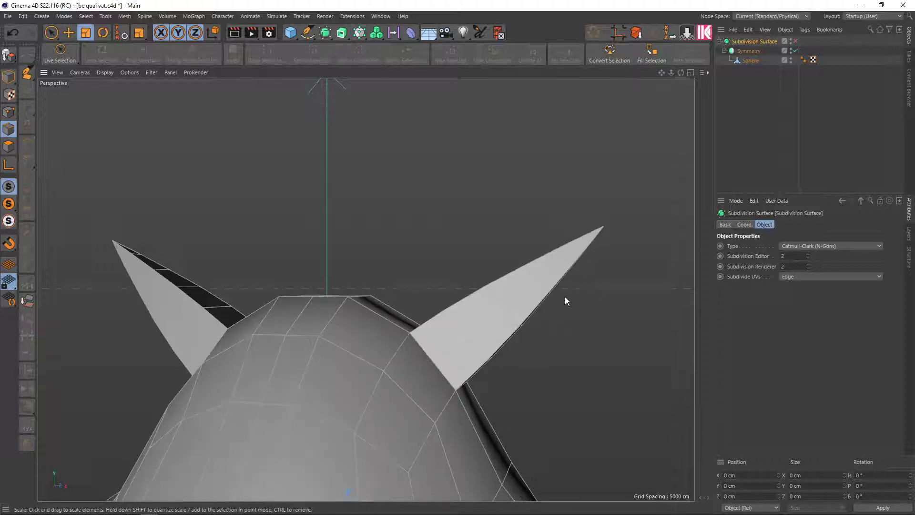
mouse_move(565, 300)
alt+mouse_down()
mouse_move(483, 273)
mouse_move(493, 252)
alt+mouse_up()
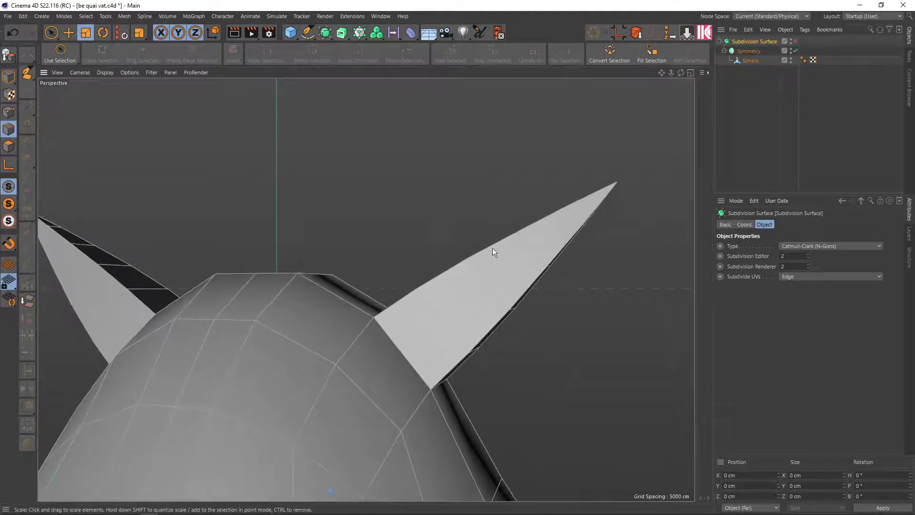
click(750, 60)
mouse_move(511, 321)
alt+mouse_down()
mouse_move(543, 315)
mouse_move(539, 331)
mouse_move(546, 323)
alt+mouse_up()
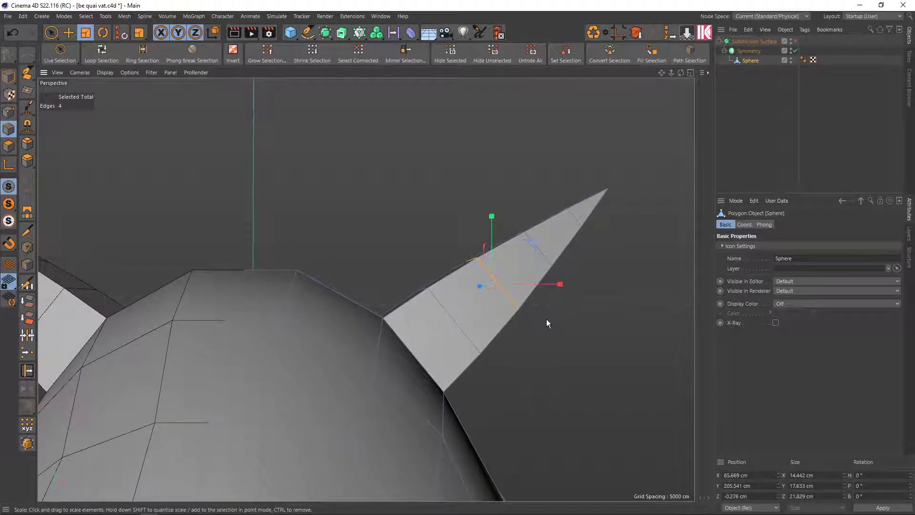
drag(411, 33, 458, 48)
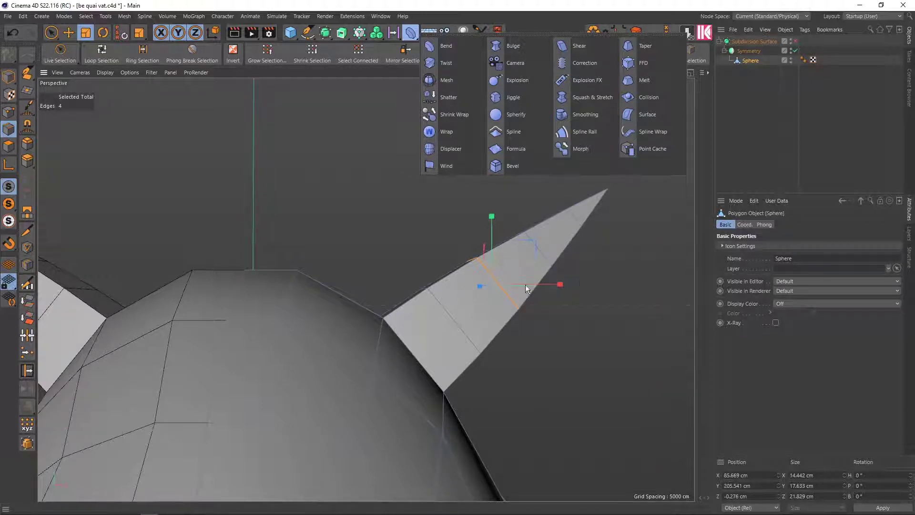
alt+drag(625, 260, 492, 333)
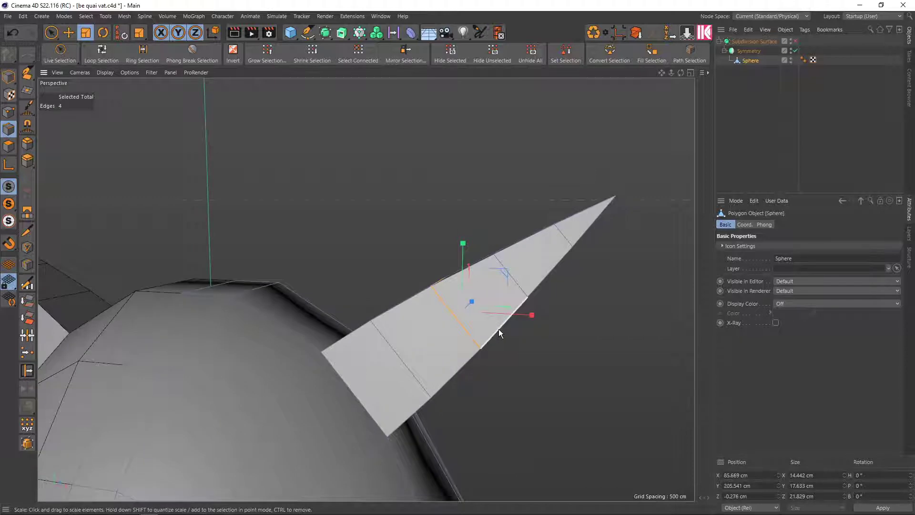
- Try rotating an edge loop near the horn base, then undo the rotation
key(u)
key(l)
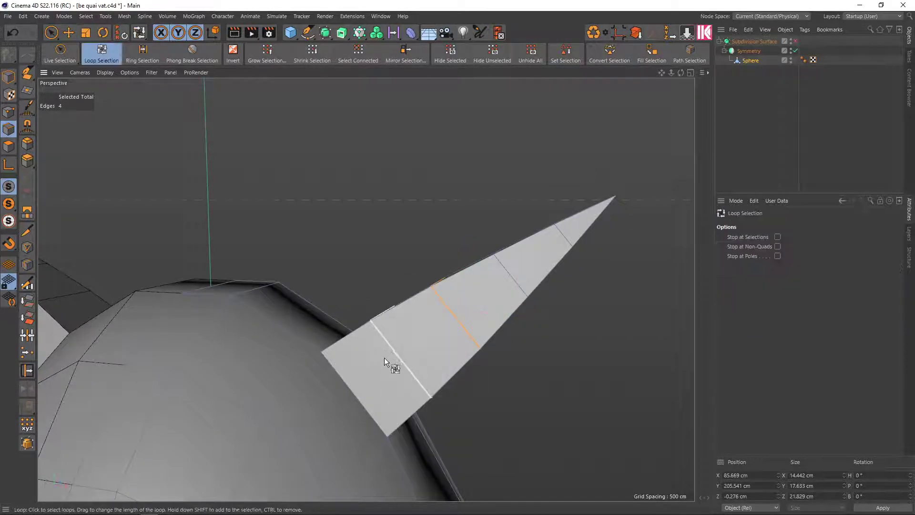
click(408, 358)
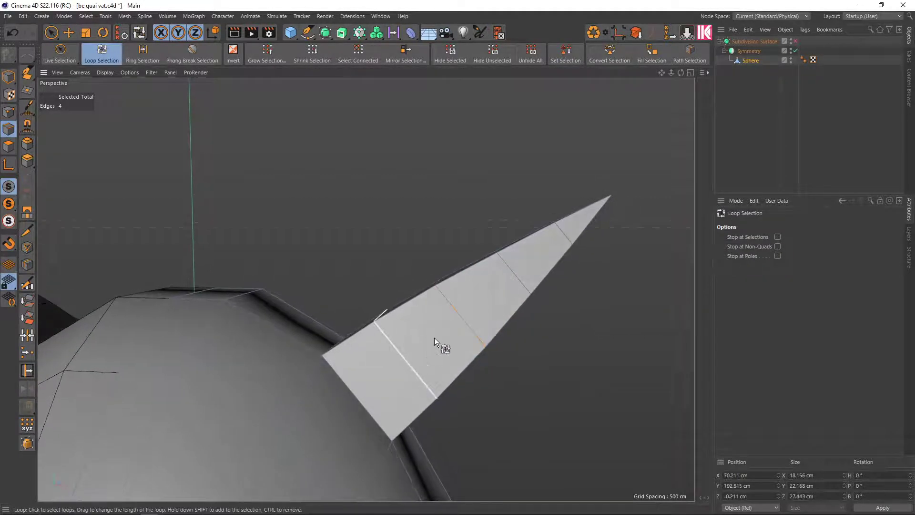
key(r)
drag(436, 319, 447, 333)
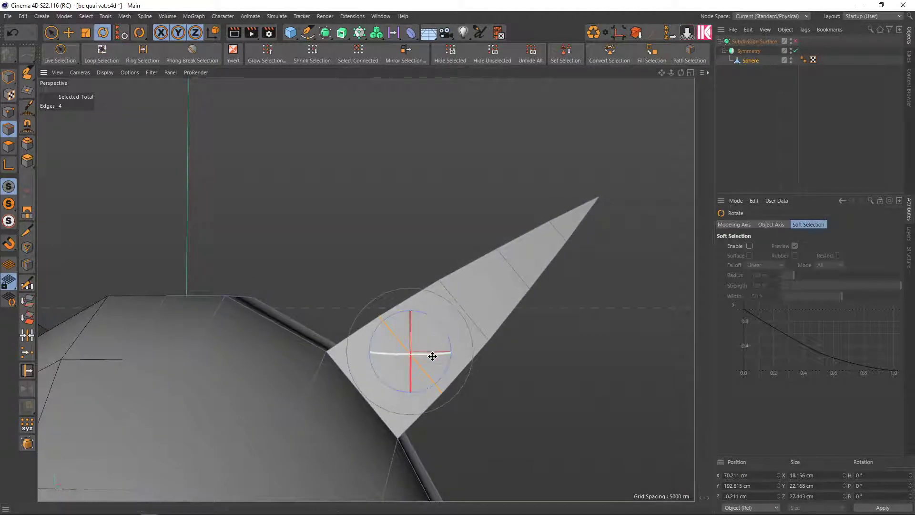
key(ctrl+z)
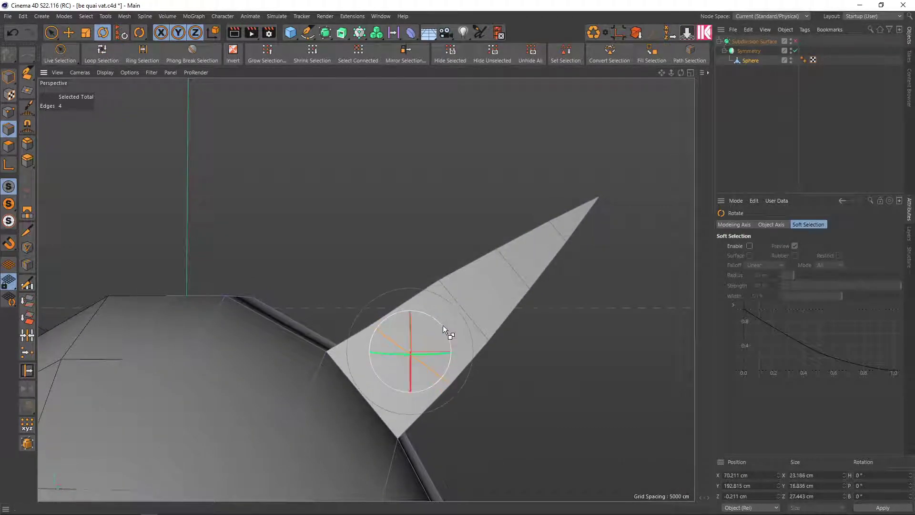
mouse_move(433, 292)
alt+mouse_down()
mouse_move(454, 332)
mouse_move(410, 353)
mouse_move(450, 350)
mouse_move(468, 321)
mouse_move(446, 347)
mouse_move(428, 316)
alt+mouse_up()
key(ctrl+z)
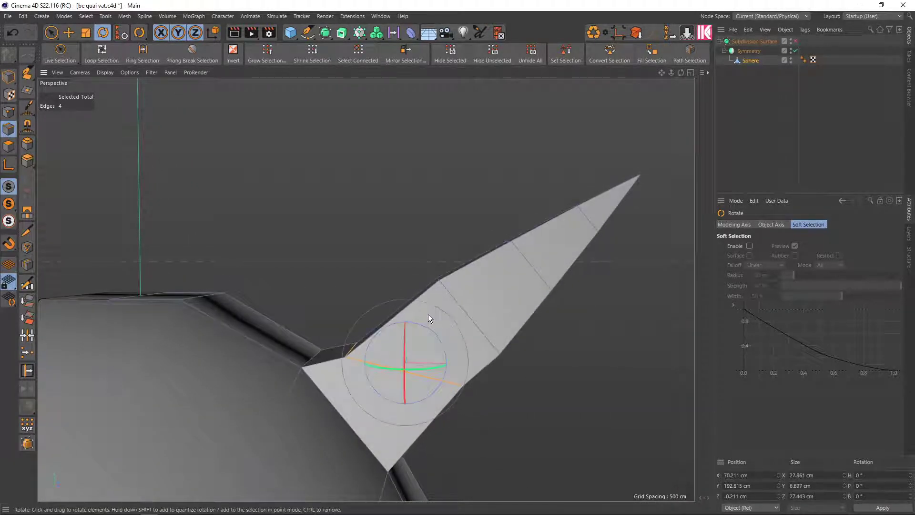
- Maximize the Front view and frame the horn for box selection
middle_click(481, 325)
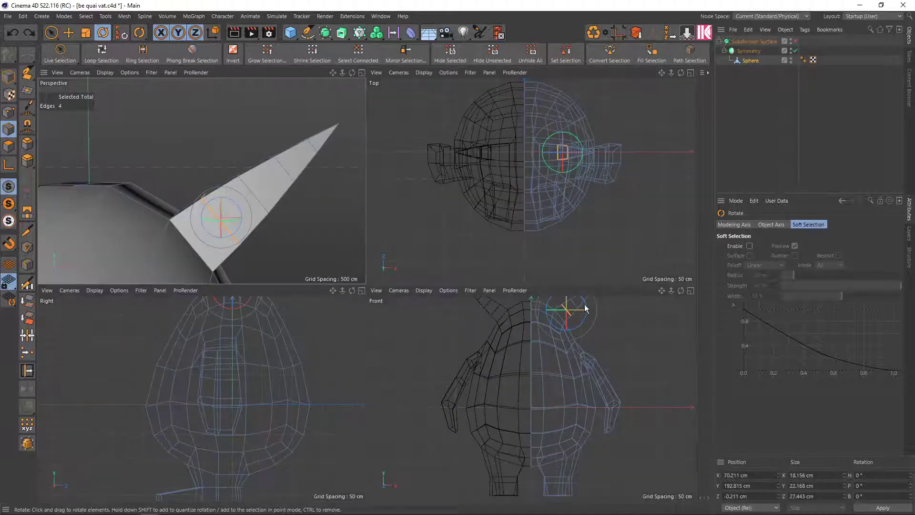
scroll(569, 334, up, 3)
scroll(572, 319, up, 3)
middle_click(572, 318)
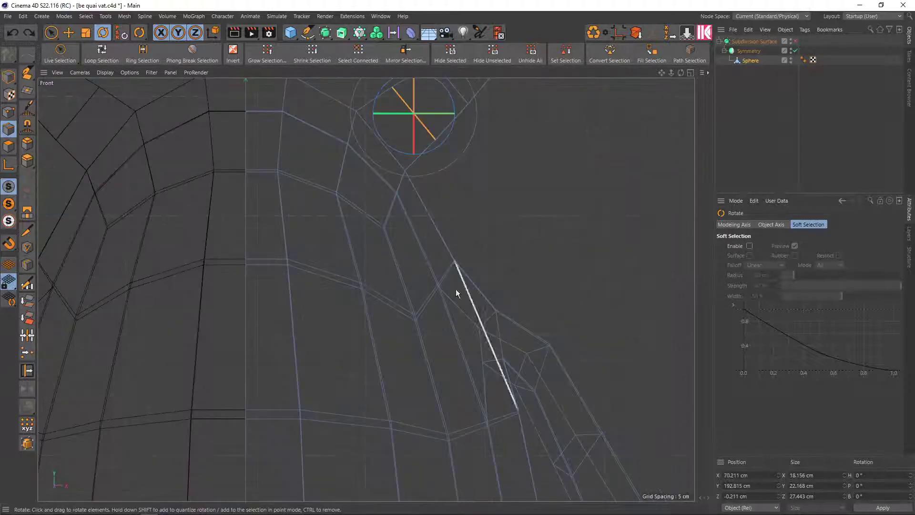
alt+middle_drag(456, 258, 471, 390)
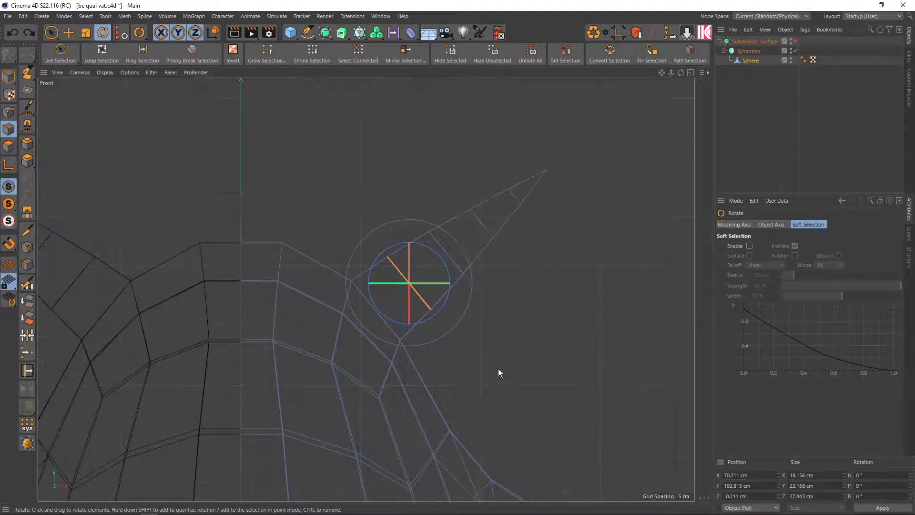
key(0)
alt+middle_drag(492, 270, 469, 284)
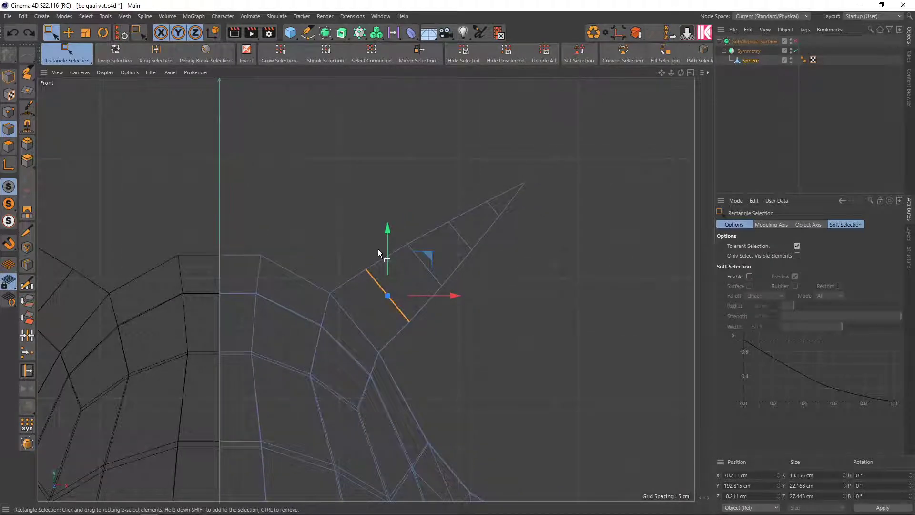
- In Points mode, box-select the outer horn points toward the tip, ready to rotate
click(9, 112)
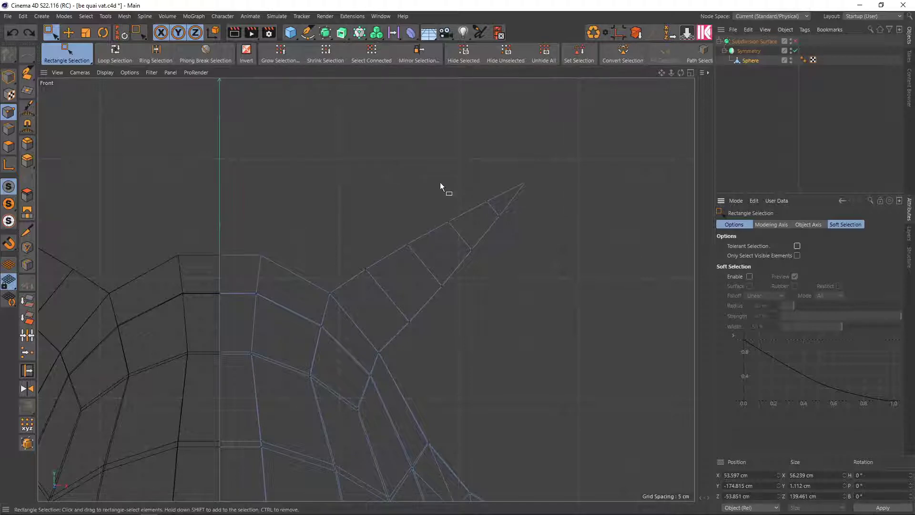
drag(422, 160, 595, 270)
shift+drag(393, 224, 505, 307)
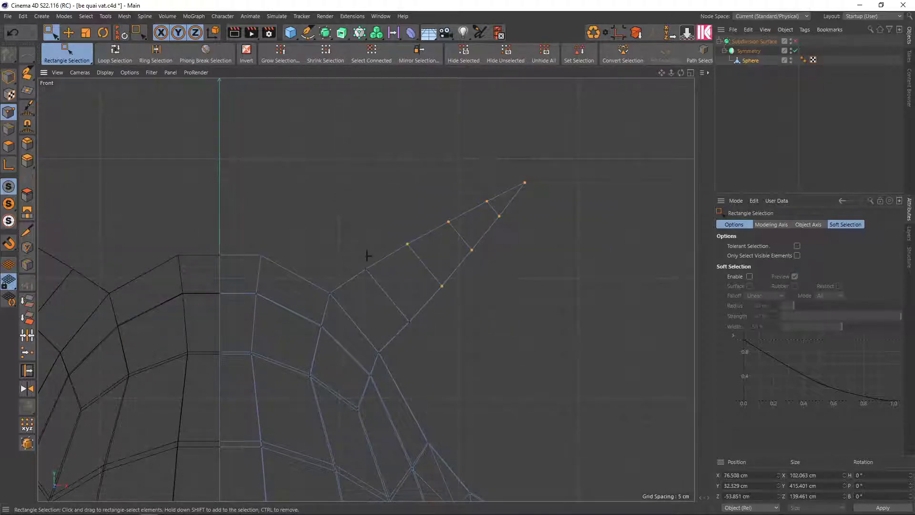
shift+drag(361, 248, 461, 330)
key(r)
middle_click(431, 261)
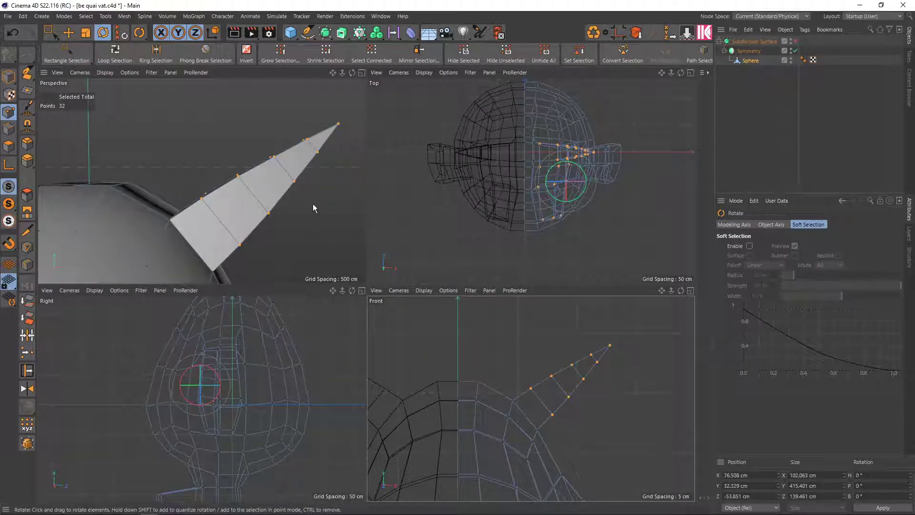
- Edit the axis and raise the pivot up to the horn's base
scroll(313, 204, down, 5)
mouse_move(307, 207)
alt+mouse_down()
mouse_move(264, 105)
mouse_move(267, 193)
mouse_move(291, 191)
alt+mouse_up()
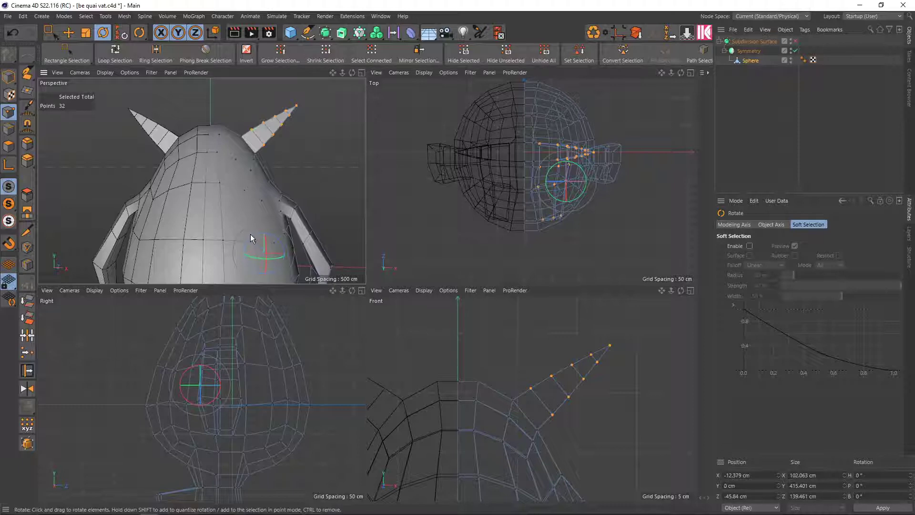
key(l)
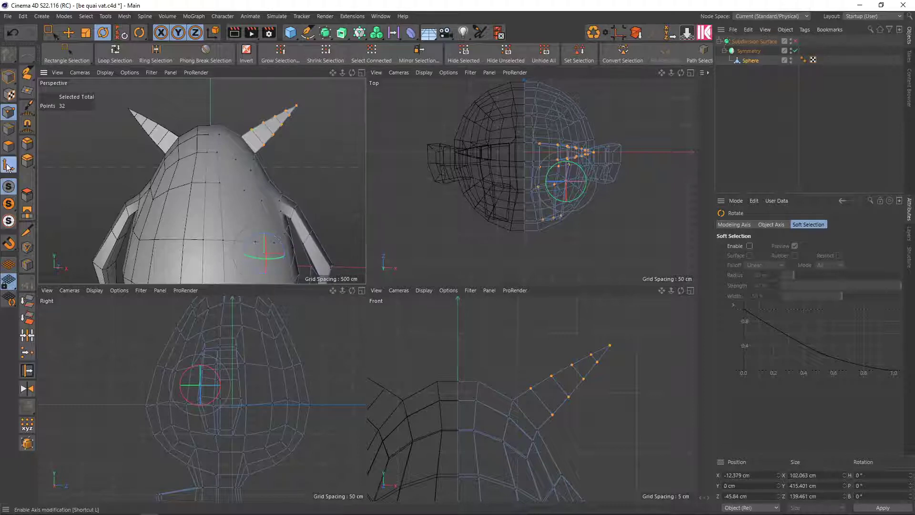
key(e)
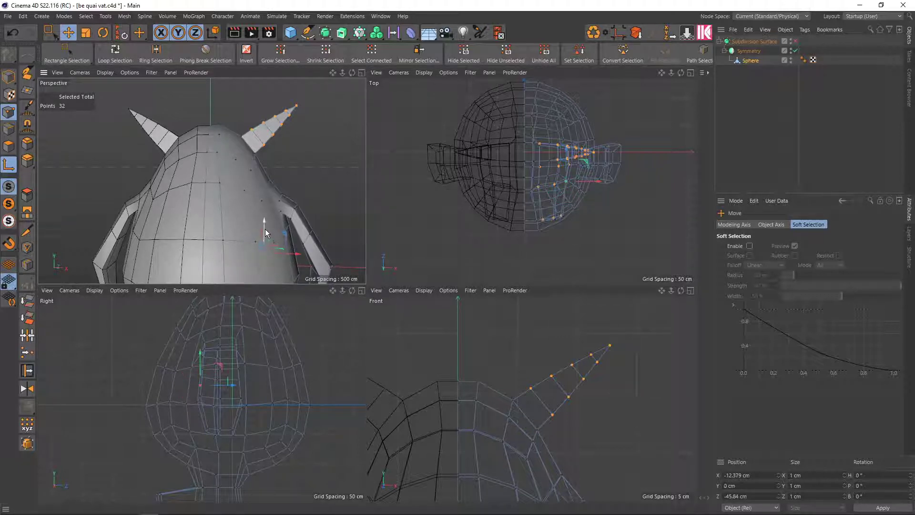
mouse_move(265, 220)
mouse_down()
mouse_move(268, 90)
mouse_move(267, 98)
mouse_up()
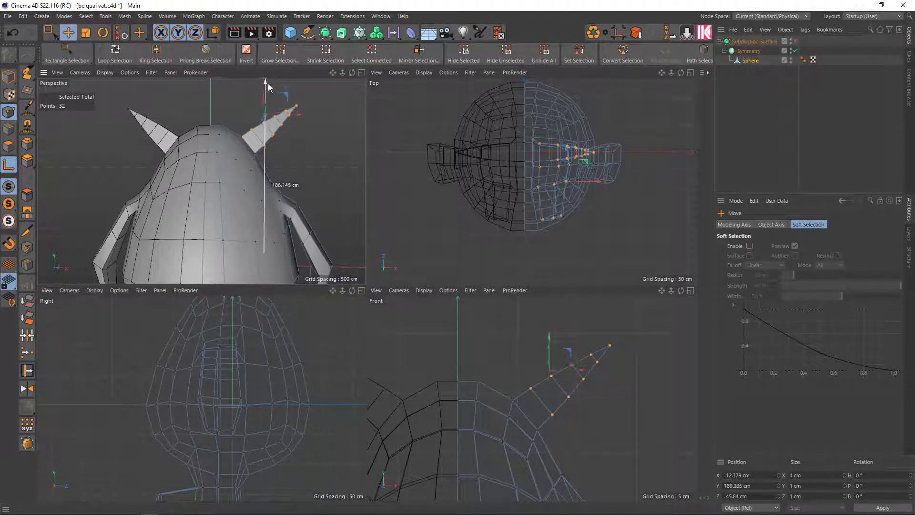
- Rotate the horn points about 24° around the base so the horn angles upward
scroll(283, 105, up, 3)
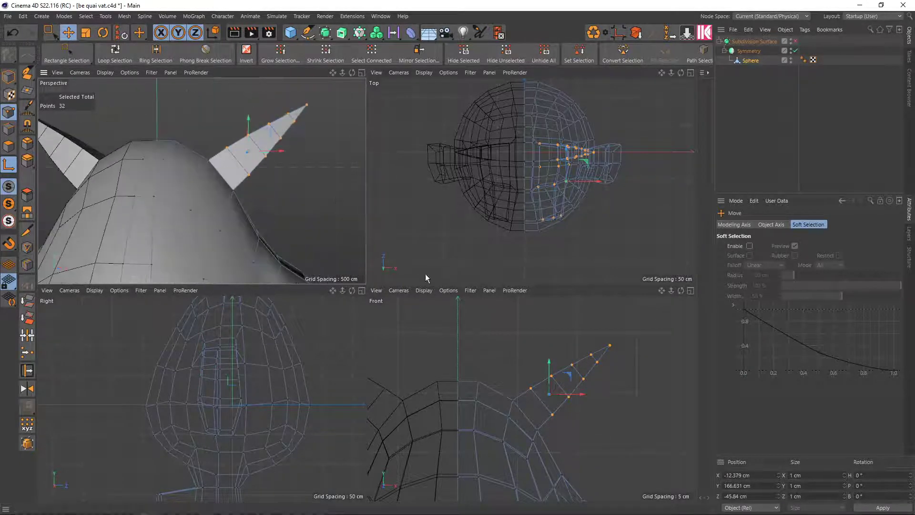
scroll(535, 388, up, 3)
scroll(536, 388, down, 1)
key(r)
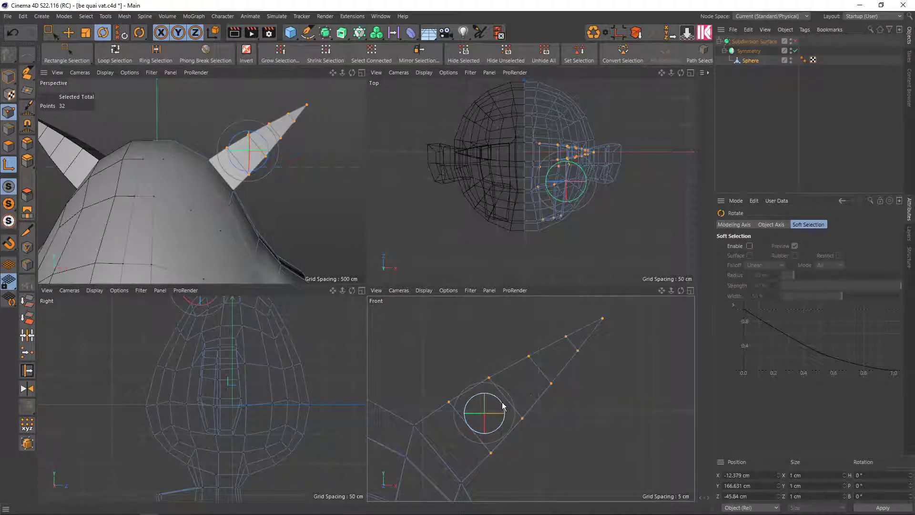
drag(503, 405, 495, 388)
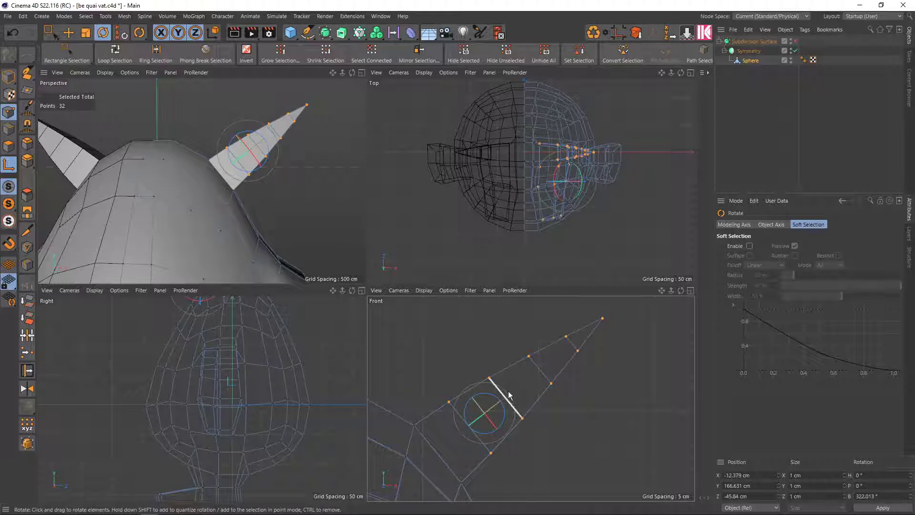
key(ctrl+z)
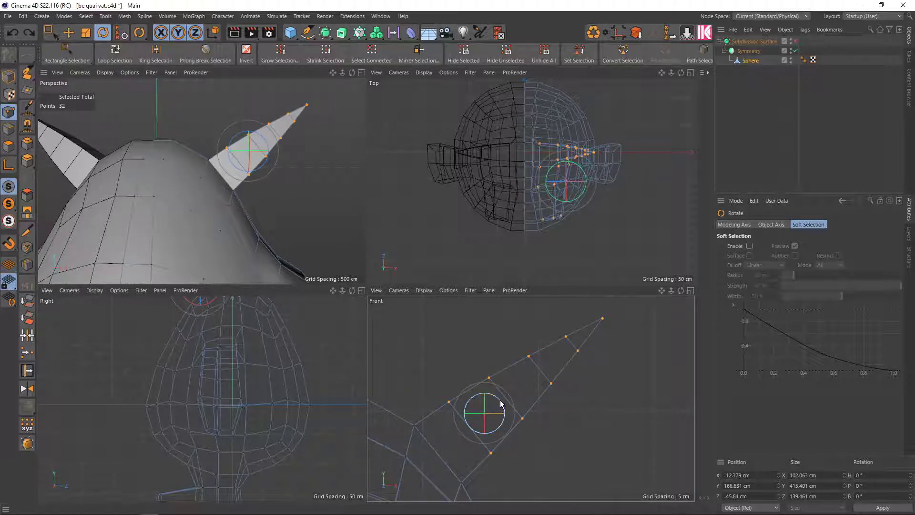
drag(500, 400, 494, 398)
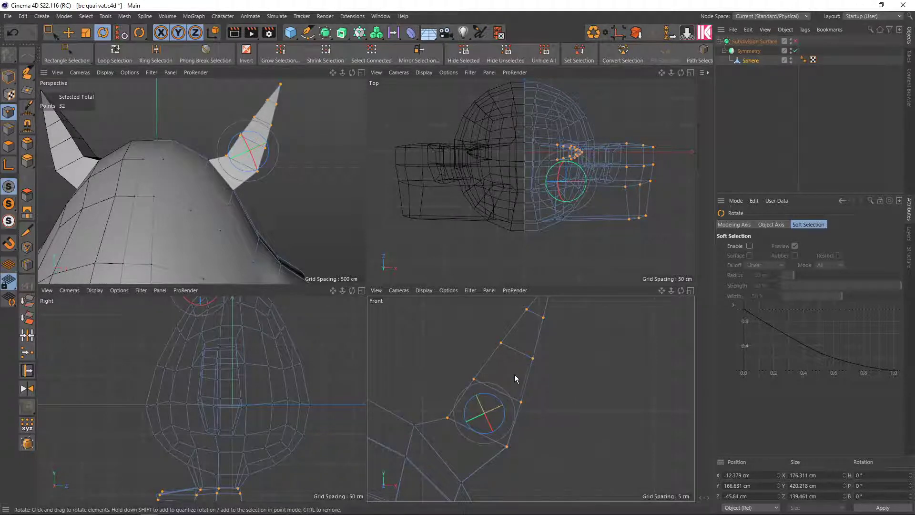
mouse_move(513, 374)
alt+middle_down()
mouse_move(499, 386)
mouse_move(525, 387)
alt+middle_up()
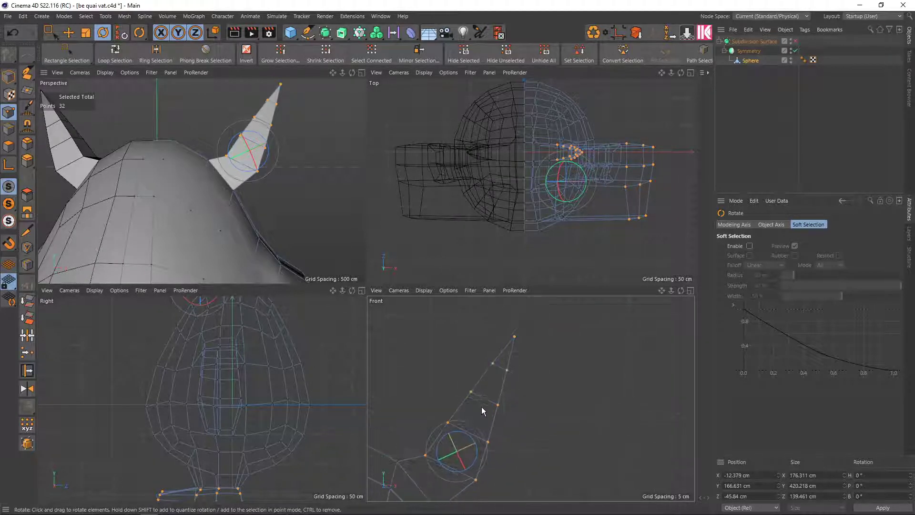
- Box-select the horn's upper half and rotate it inward
key(0)
drag(429, 324, 620, 439)
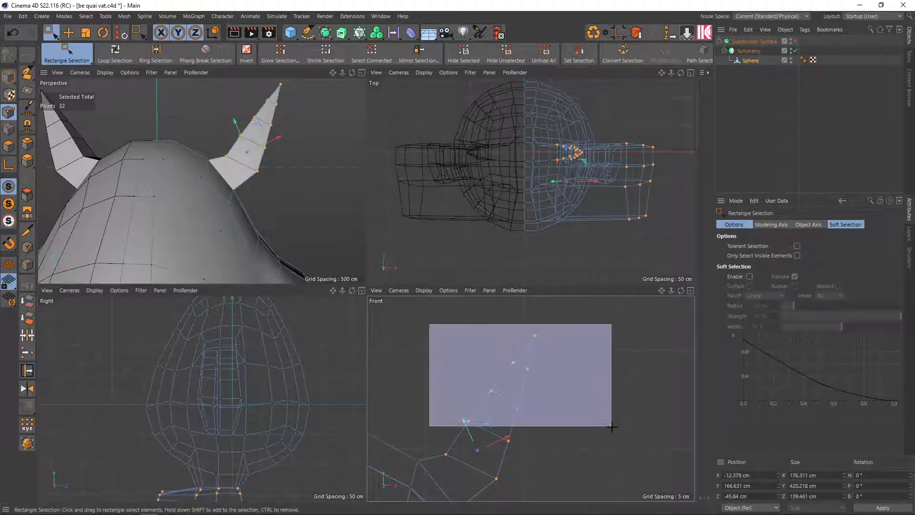
shift+drag(543, 448, 500, 419)
key(r)
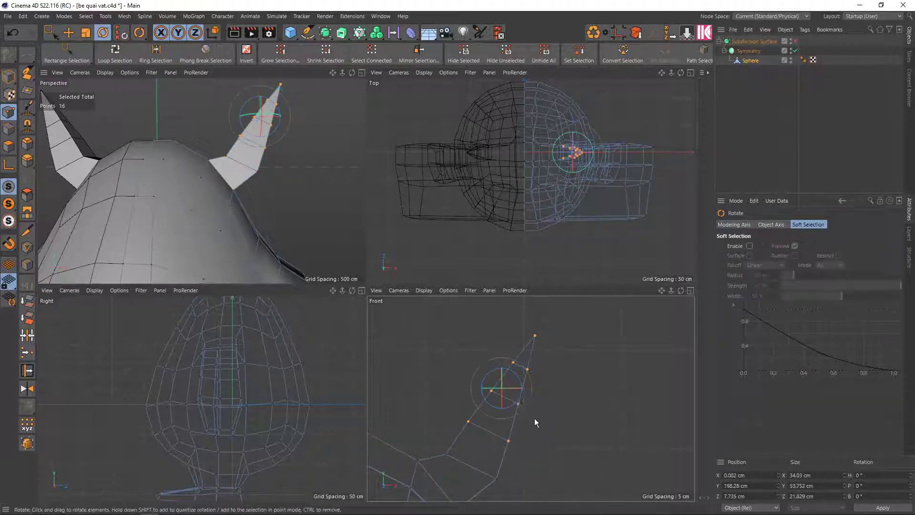
drag(484, 376, 484, 389)
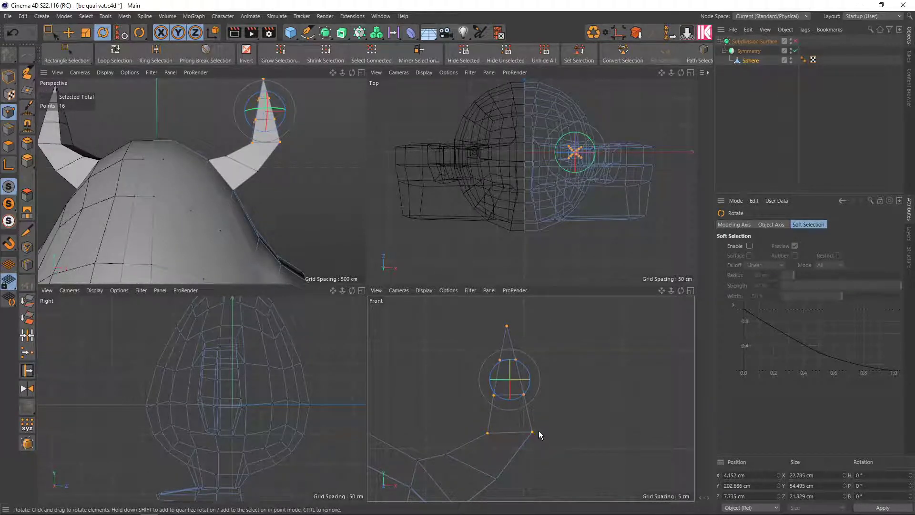
- Bend the horn's upper 12 points about 20° inward, undoing a stray move
key(0)
drag(557, 405, 448, 313)
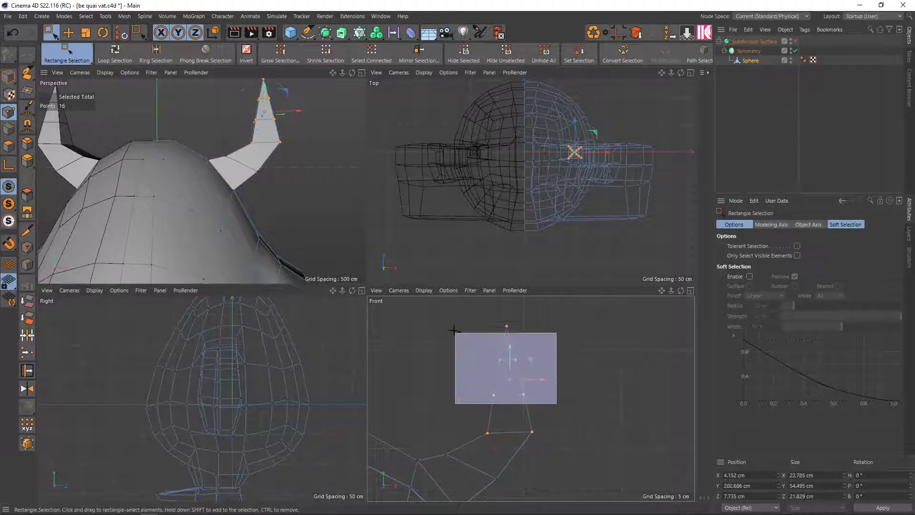
key(r)
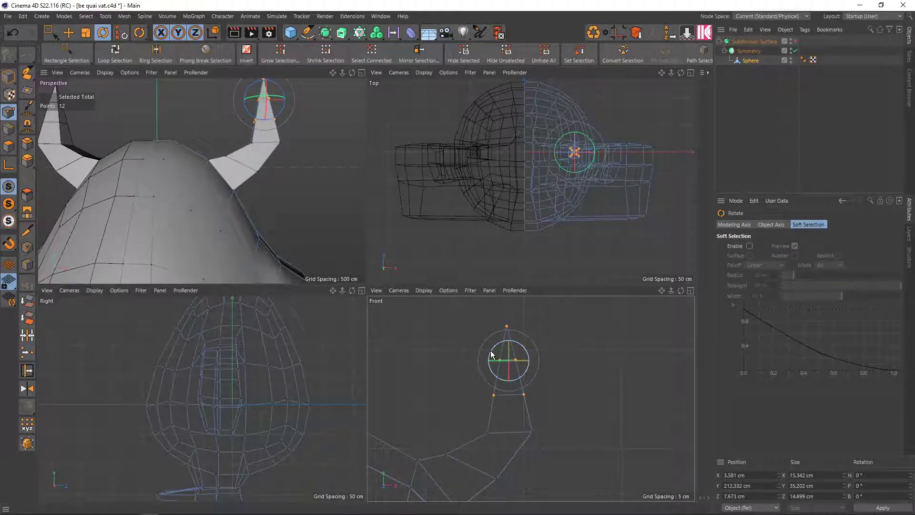
drag(495, 356, 487, 359)
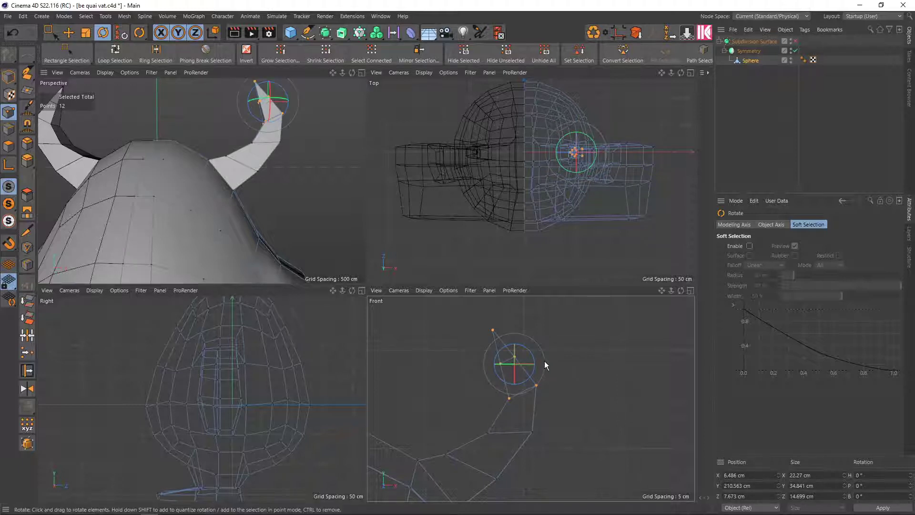
key(space)
drag(546, 363, 458, 339)
key(ctrl+z)
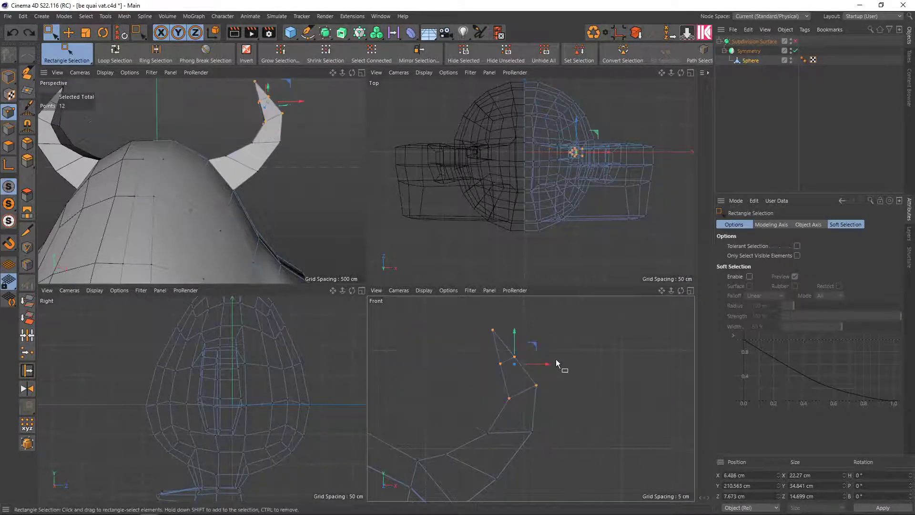
- Rotate only the top 8 horn points to curl the tip further inward
drag(434, 310, 557, 380)
key(r)
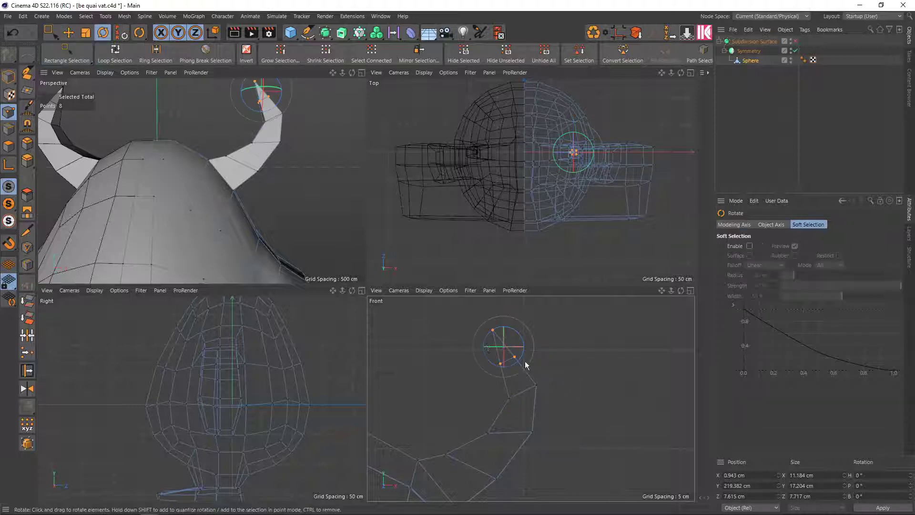
drag(485, 343, 484, 355)
middle_click(562, 378)
middle_click(431, 327)
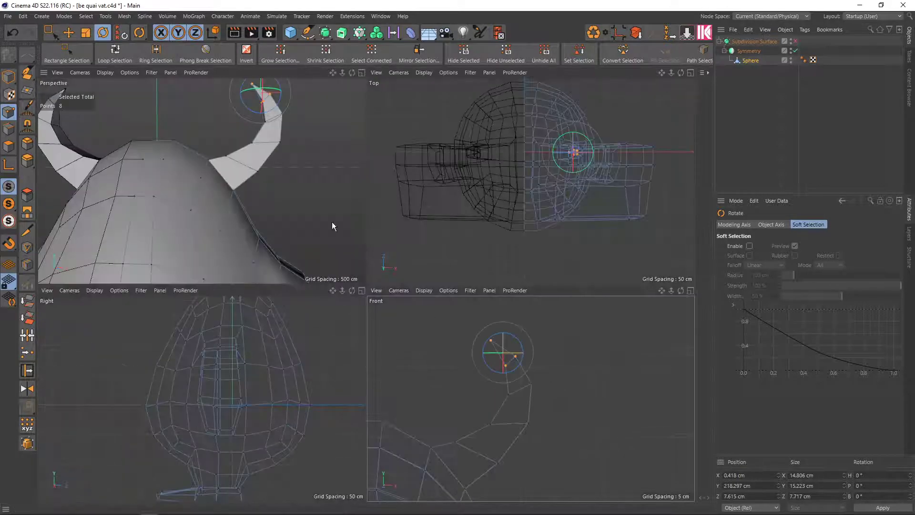
- Turn smoothing on, maximize the Perspective view and zoom in on the horns
key(q)
middle_click(302, 176)
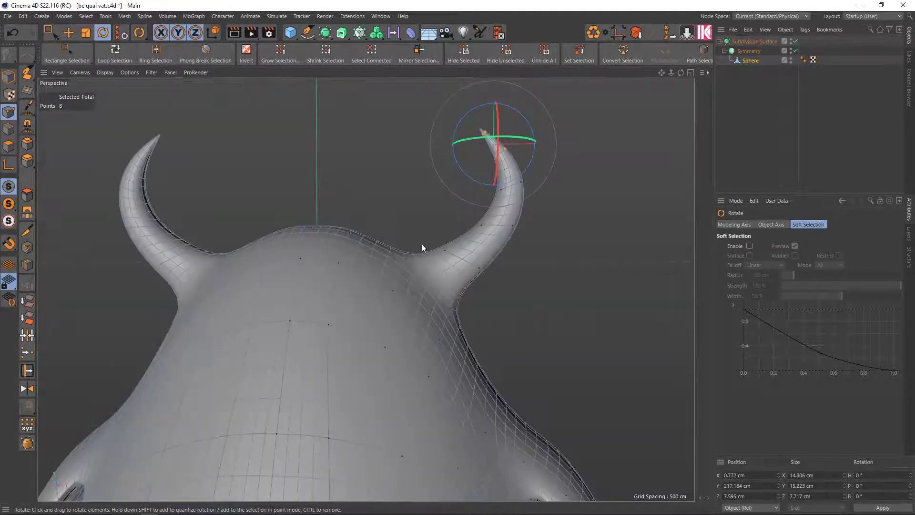
mouse_move(475, 328)
alt+mouse_down()
mouse_move(482, 289)
mouse_move(481, 313)
alt+mouse_up()
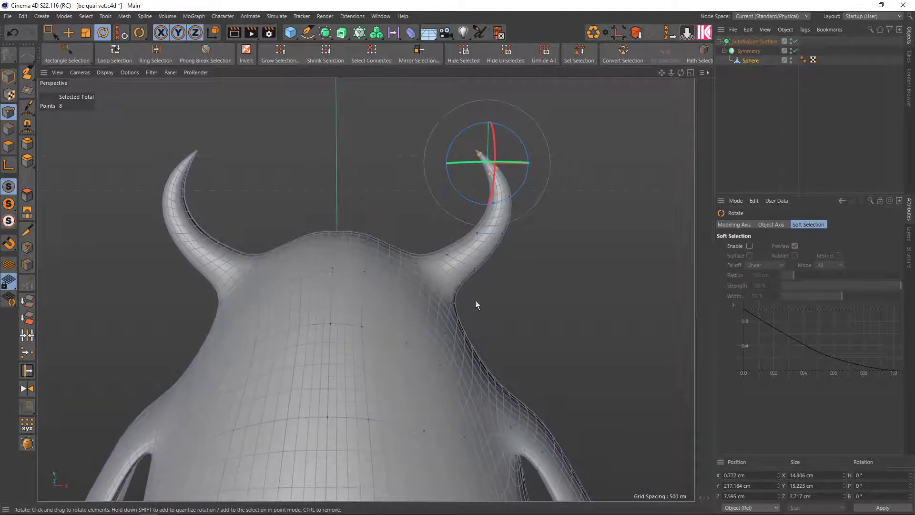
scroll(434, 262, up, 2)
scroll(436, 262, up, 2)
scroll(435, 262, up, 2)
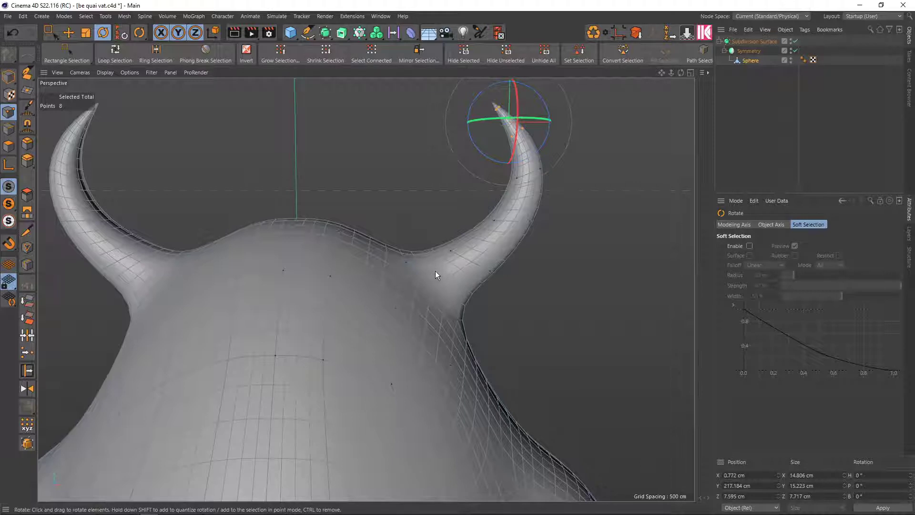
- In Edge mode, loop-select the horn-base edge loop and scale it up
key(u)
key(l)
click(751, 61)
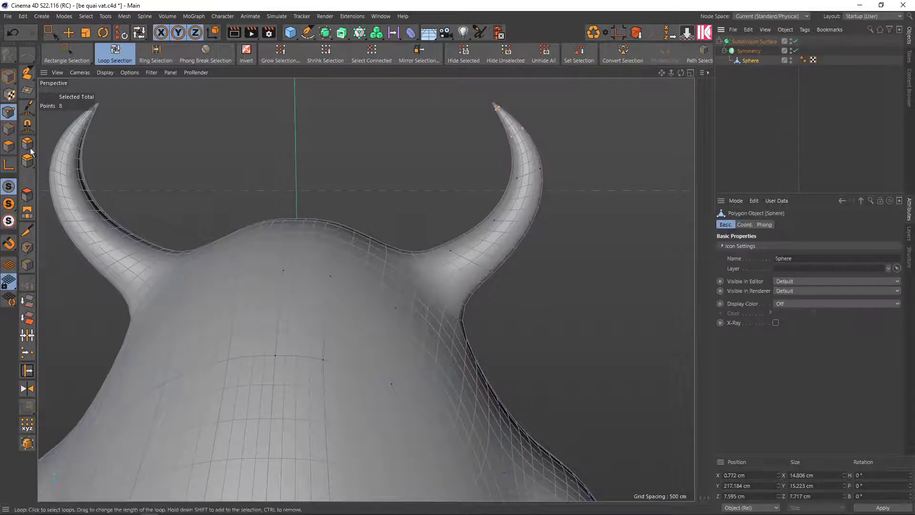
key(Return)
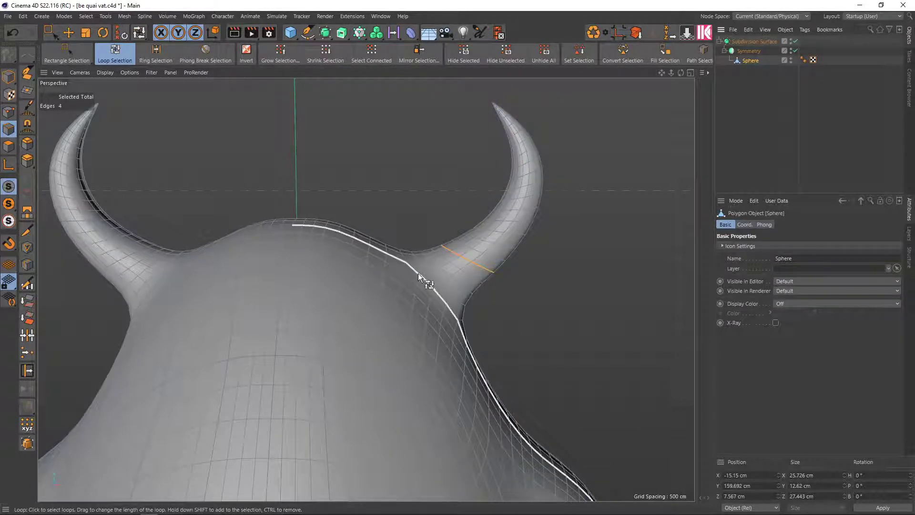
drag(418, 273, 418, 276)
click(417, 275)
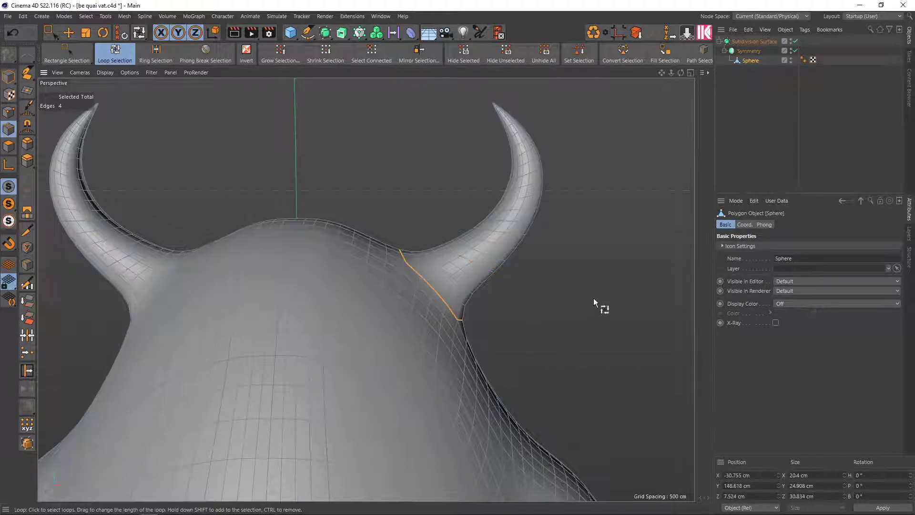
key(t)
drag(593, 298, 648, 297)
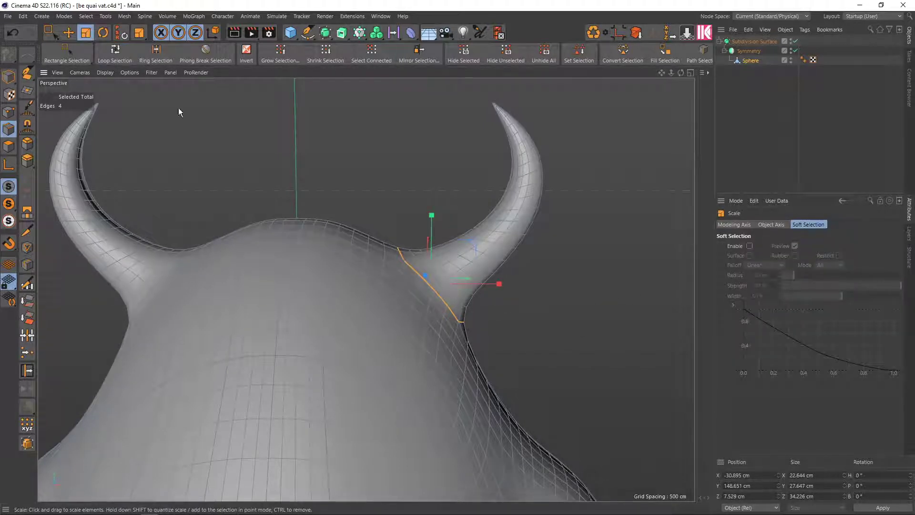
drag(621, 293, 613, 292)
- Scale the loop just above the horn base to about 130%
key(u)
key(l)
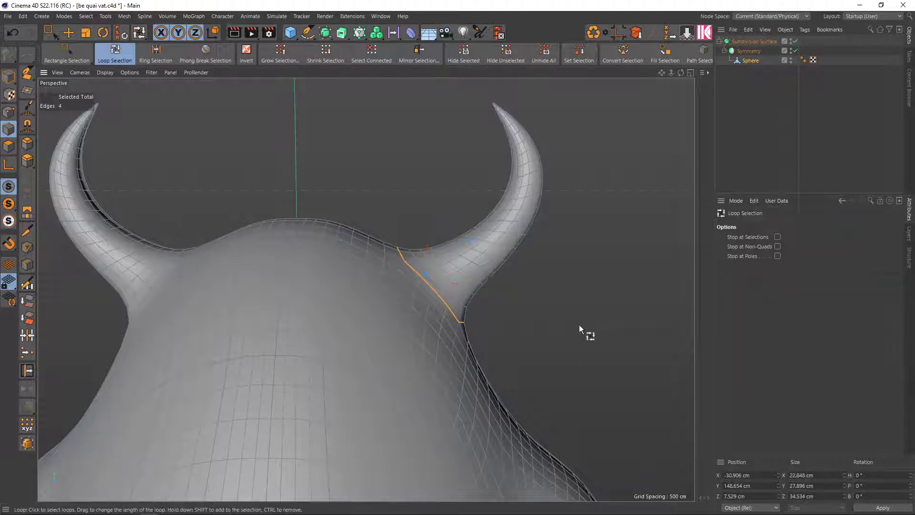
click(482, 265)
key(t)
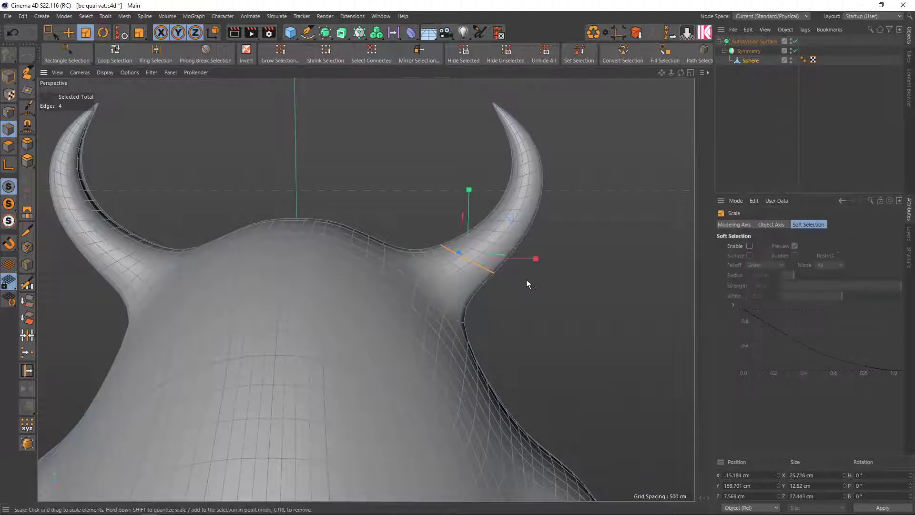
drag(526, 280, 724, 352)
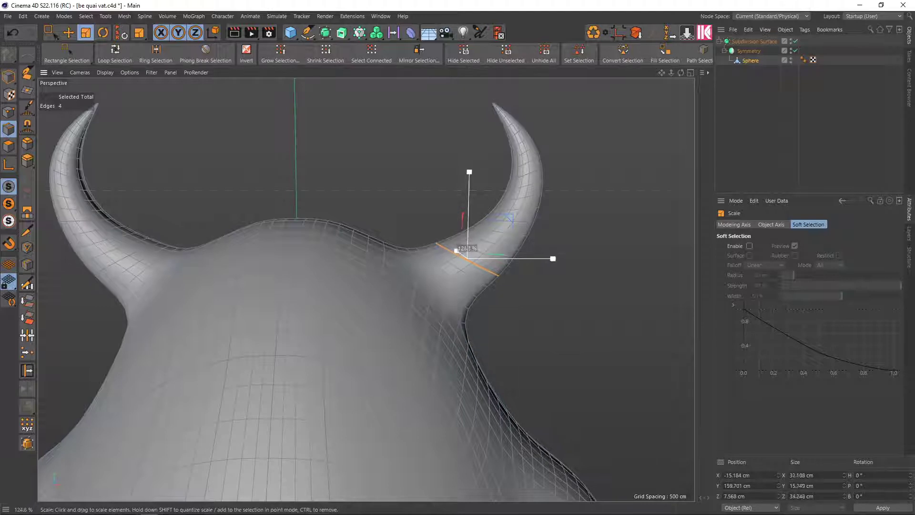
drag(456, 250, 400, 217)
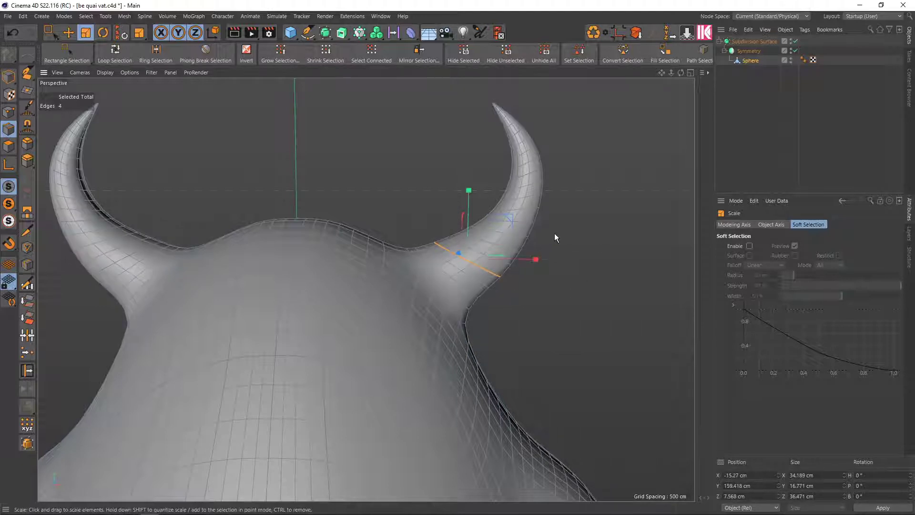
- Scale an edge loop high on the right horn to about 135%
key(u)
key(l)
click(497, 224)
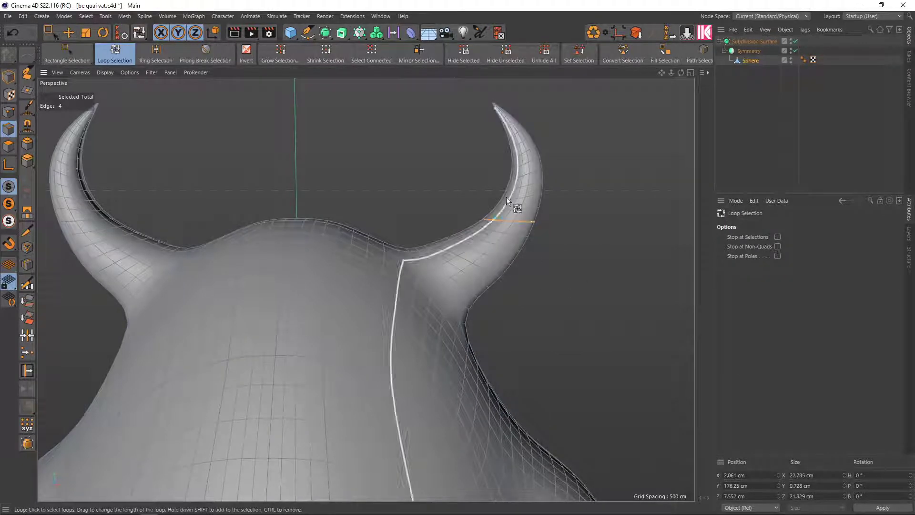
key(t)
drag(590, 219, 612, 221)
scroll(533, 179, up, 2)
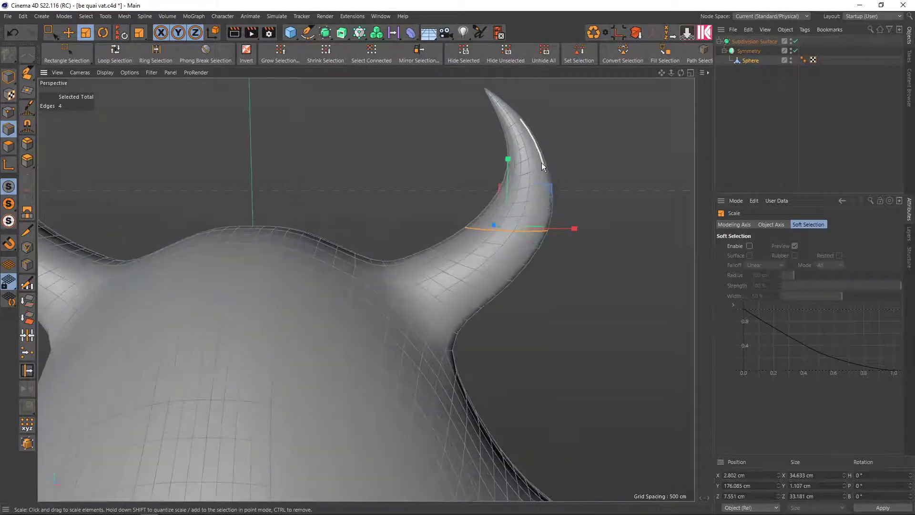
scroll(545, 162, down, 3)
scroll(545, 162, down, 2)
alt+middle_drag(545, 163, 543, 219)
mouse_move(543, 218)
alt+mouse_down()
mouse_move(463, 225)
mouse_move(519, 225)
mouse_move(533, 235)
alt+mouse_up()
- Enlarge a higher right-horn edge loop to about 150%, then view the whole character
key(u)
key(l)
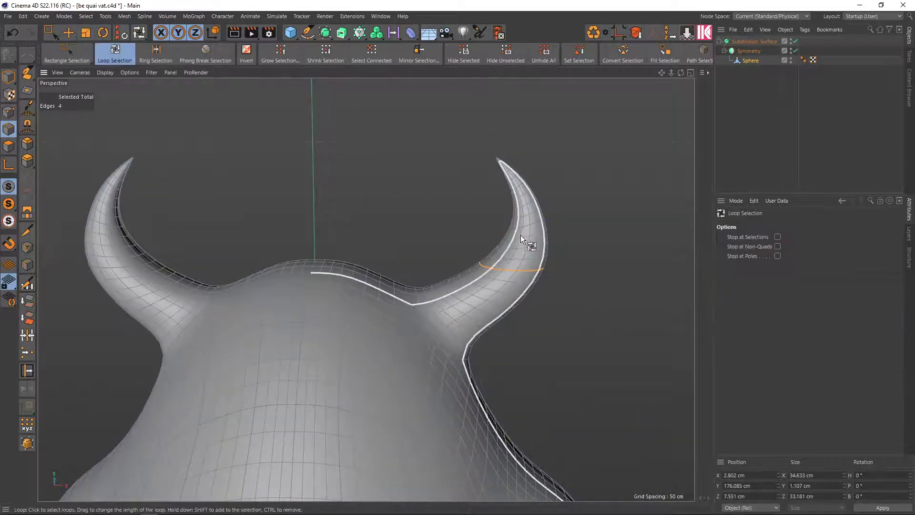
click(527, 222)
key(t)
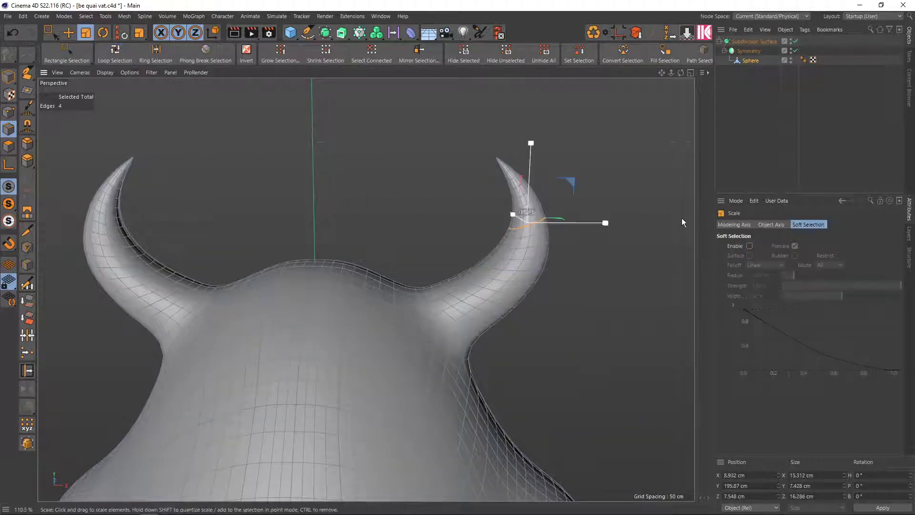
drag(682, 218, 743, 219)
drag(572, 201, 543, 187)
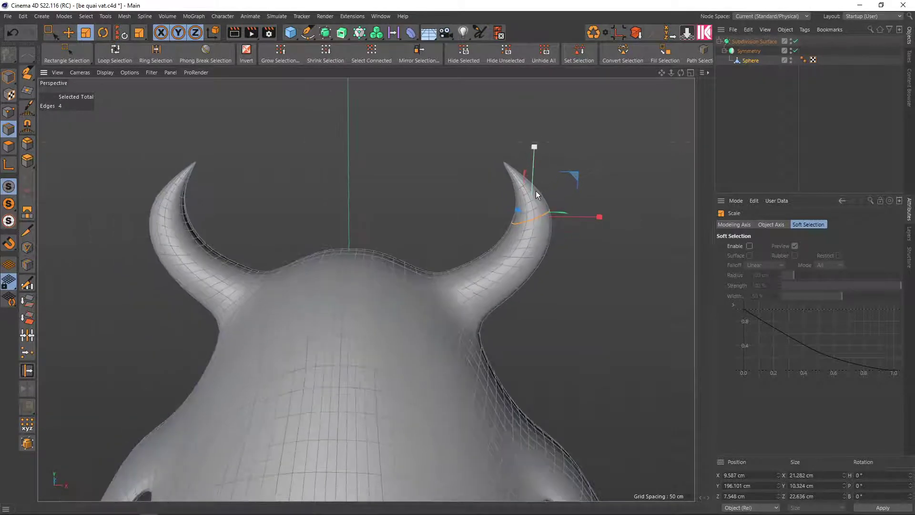
scroll(488, 144, up, 3)
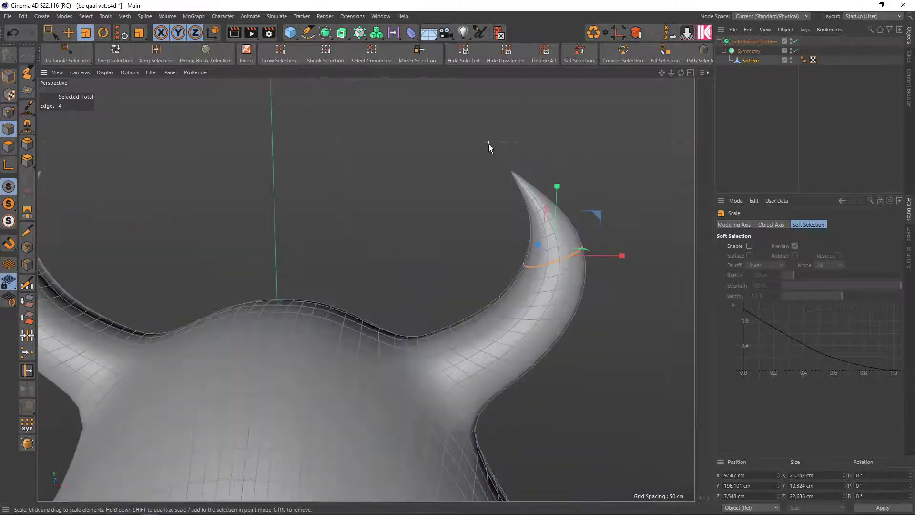
scroll(511, 153, down, 3)
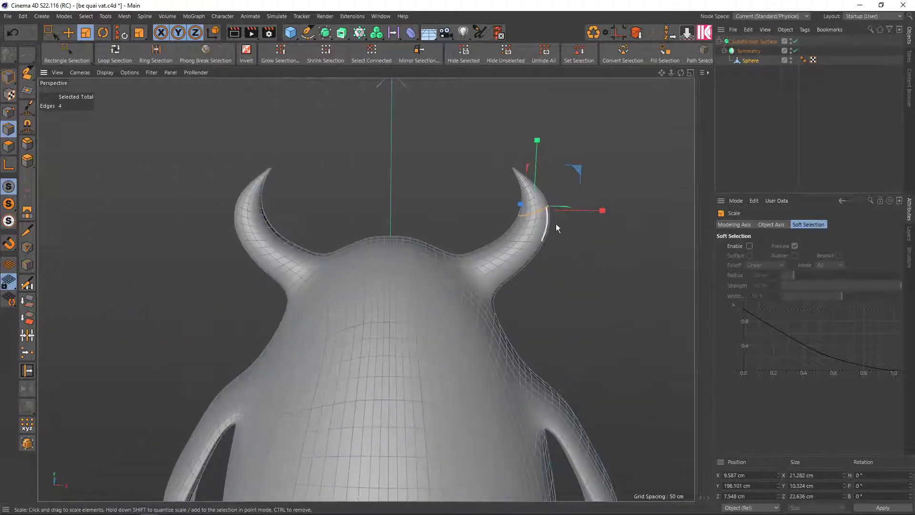
scroll(556, 227, down, 3)
scroll(551, 242, down, 2)
mouse_move(547, 258)
alt+mouse_down()
mouse_move(540, 222)
mouse_move(510, 237)
mouse_move(527, 224)
mouse_move(502, 164)
mouse_move(489, 255)
mouse_move(421, 275)
mouse_move(373, 252)
mouse_move(388, 183)
mouse_move(421, 133)
mouse_move(450, 191)
alt+mouse_up()
scroll(527, 224, down, 2)
scroll(449, 228, up, 2)
- Switch to Live Selection and undo the horn loop scaling until both horns are straight
key(ctrl+shift+a)
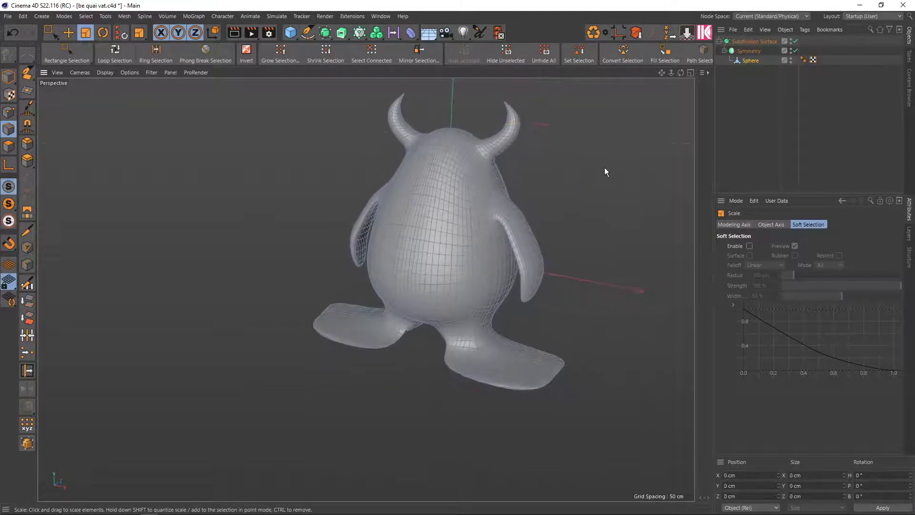
key(9)
mouse_move(599, 188)
alt+mouse_down()
mouse_move(547, 242)
mouse_move(582, 253)
mouse_move(549, 194)
alt+mouse_up()
key(ctrl+z)
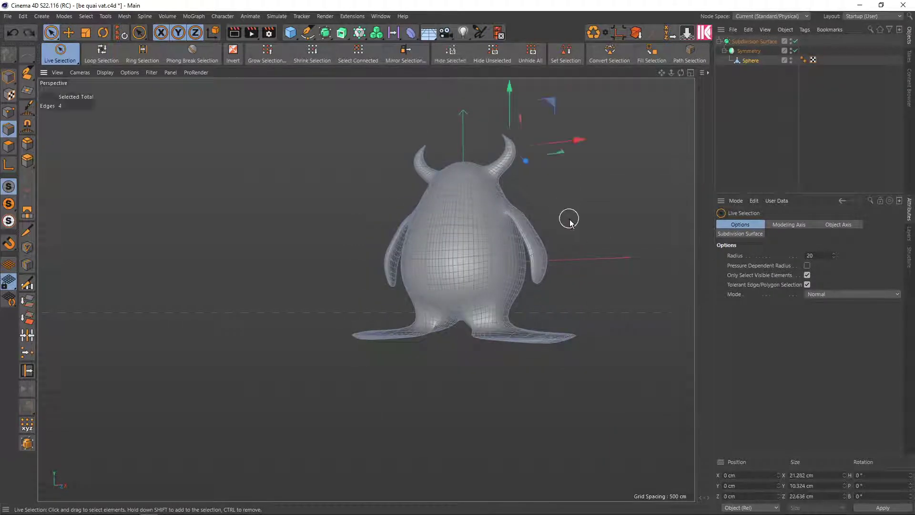
scroll(545, 214, up, 2)
scroll(543, 212, up, 3)
click(573, 241)
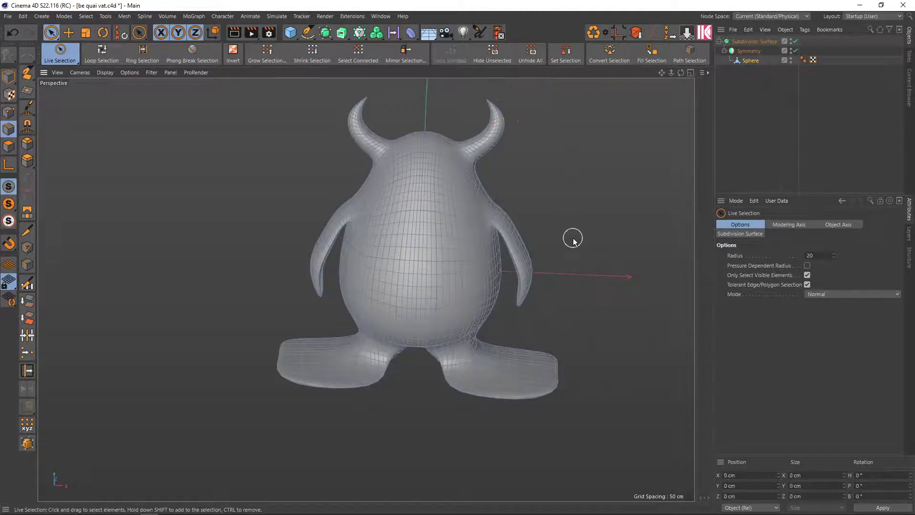
key(ctrl+z)
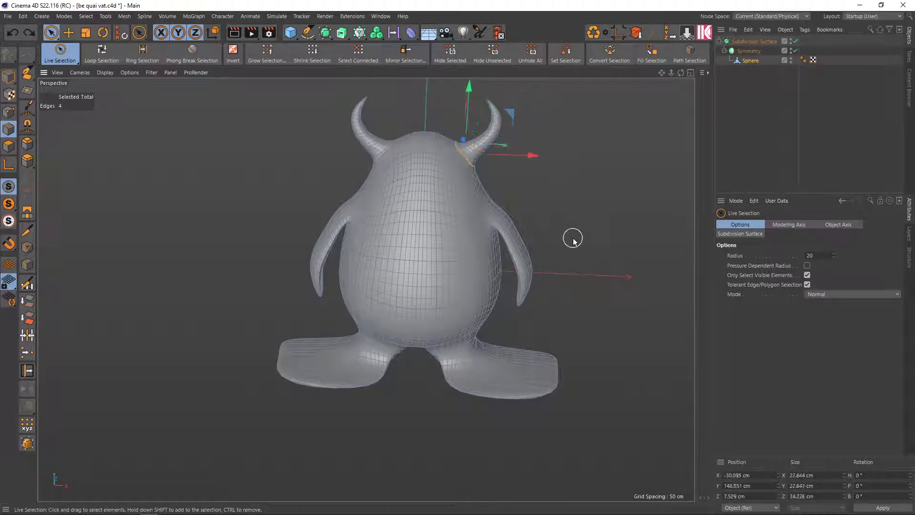
key(ctrl+z)
key(ctrl+z)
key(ctrl+z)
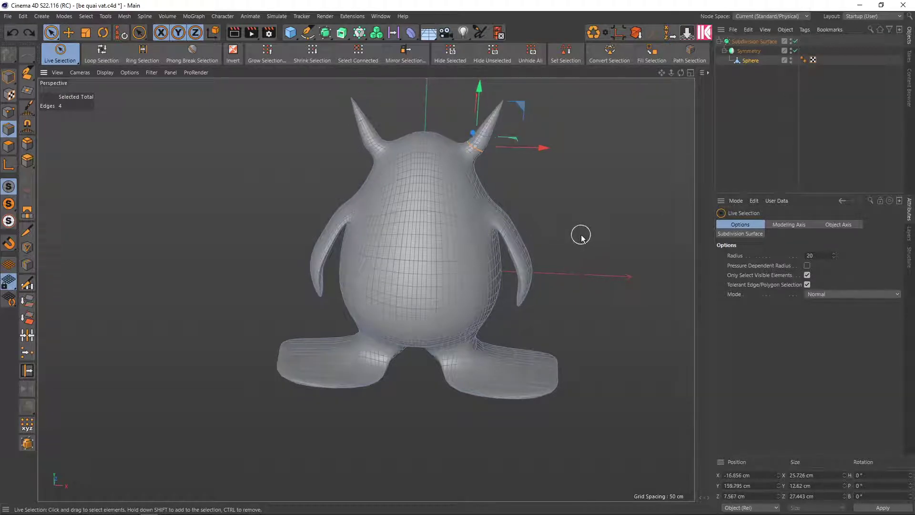
key(ctrl+z)
- Turn off subdivision, undo one more mesh change and deselect the horn edges
key(q)
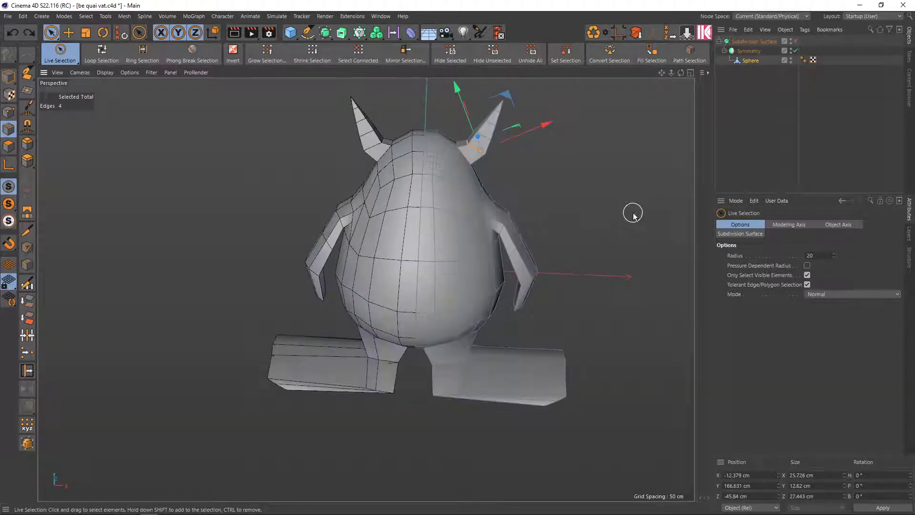
mouse_move(609, 245)
alt+mouse_down()
mouse_move(602, 189)
mouse_move(599, 226)
mouse_move(593, 220)
alt+mouse_up()
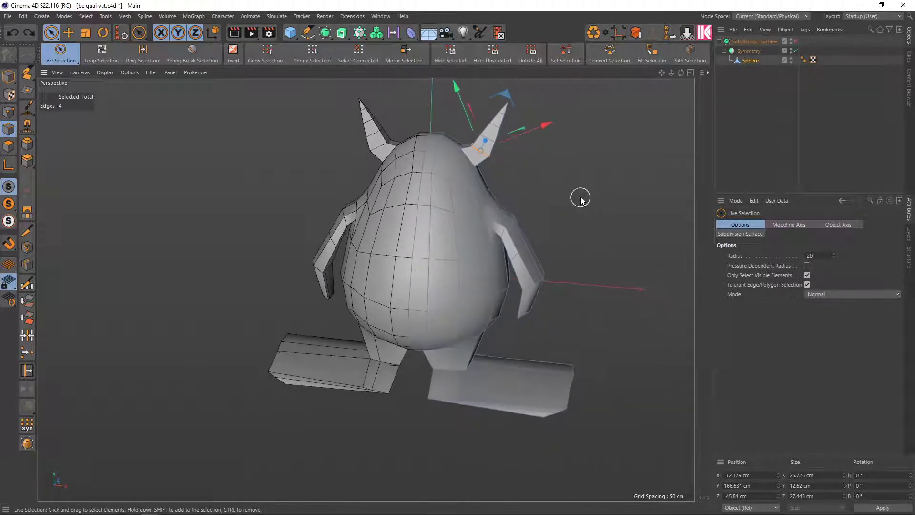
key(ctrl+z)
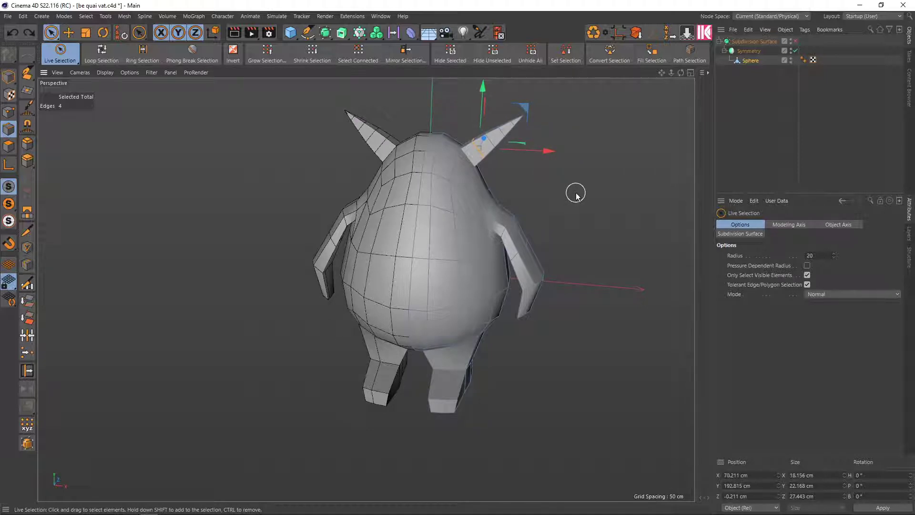
click(570, 191)
scroll(566, 195, up, 2)
scroll(537, 200, down, 1)
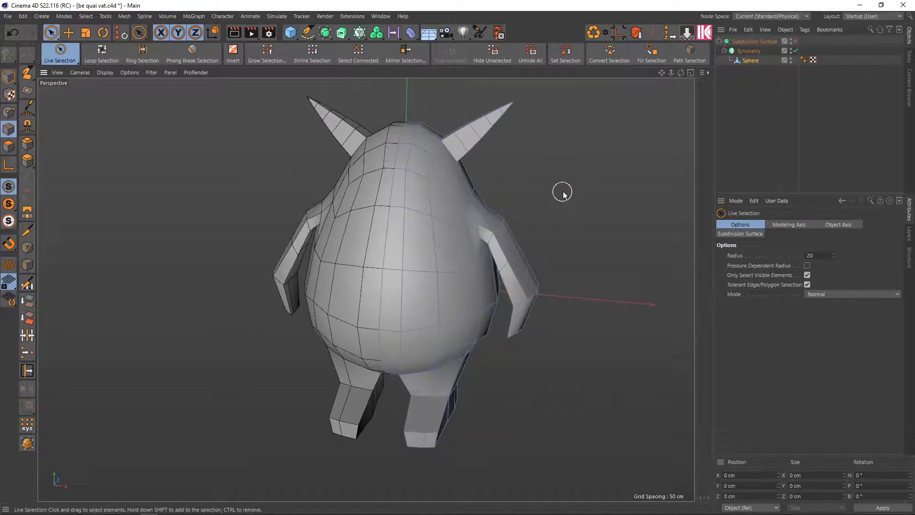
- Re-enable Subdivision Surface smoothing and switch to the four-view layout
click(795, 41)
mouse_move(608, 169)
alt+mouse_down()
mouse_move(545, 155)
mouse_move(590, 188)
mouse_move(529, 156)
alt+mouse_up()
scroll(514, 210, up, 2)
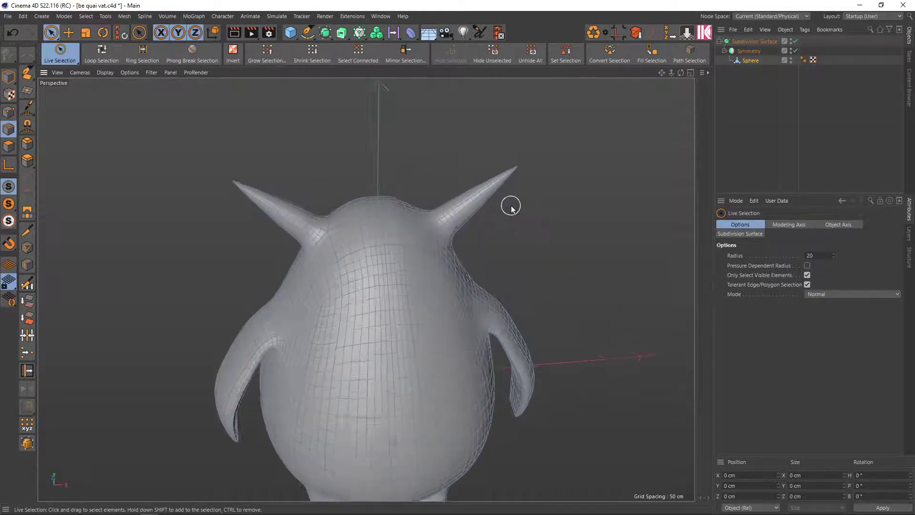
scroll(508, 203, up, 2)
scroll(501, 204, up, 2)
scroll(481, 172, up, 3)
scroll(448, 178, up, 2)
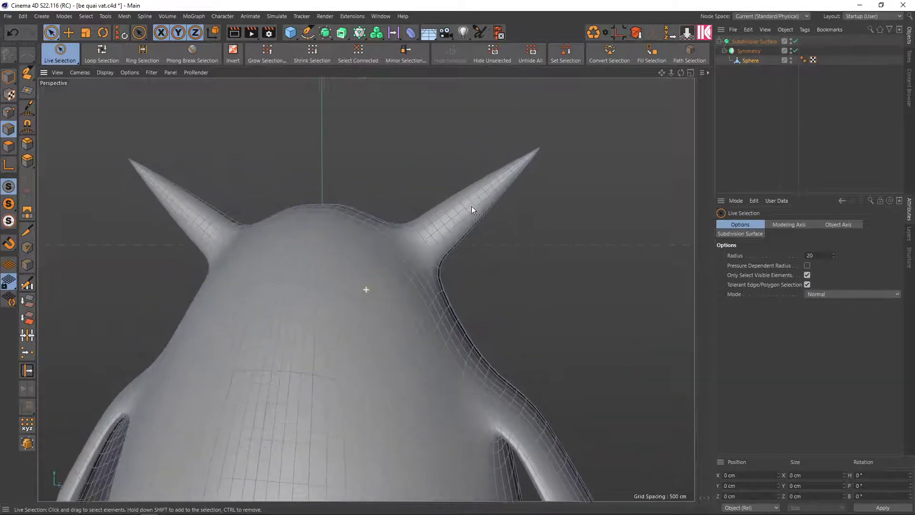
scroll(471, 206, up, 2)
alt+middle_drag(484, 216, 486, 240)
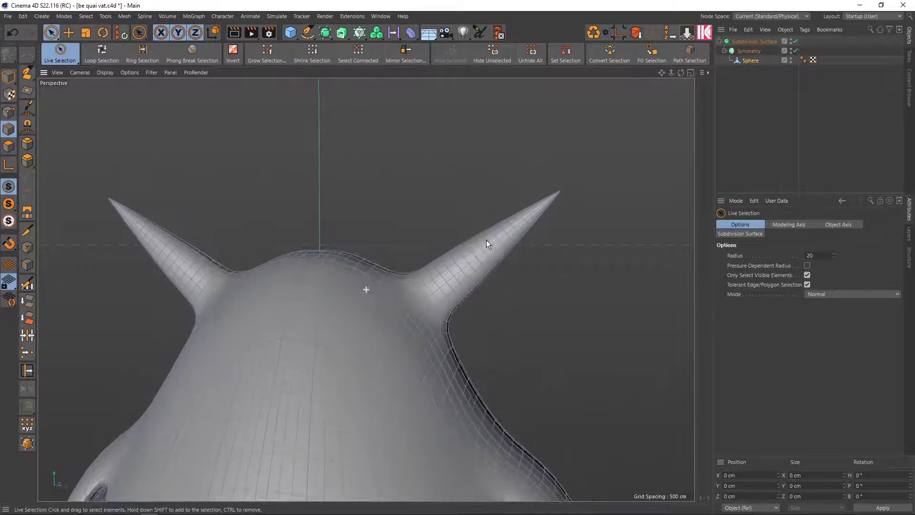
middle_click(543, 230)
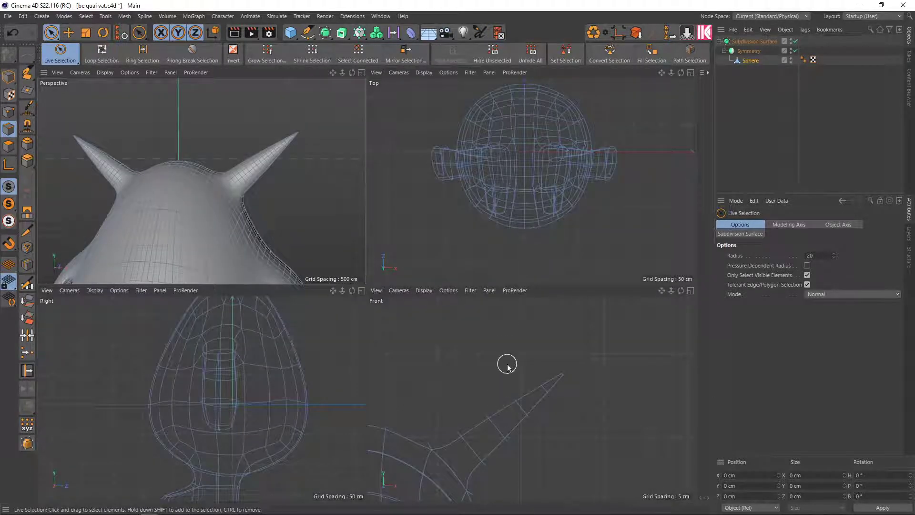
- In Point mode, box-select the upper horn points in Front view and move them up-left
click(8, 112)
alt+middle_drag(411, 332, 419, 310)
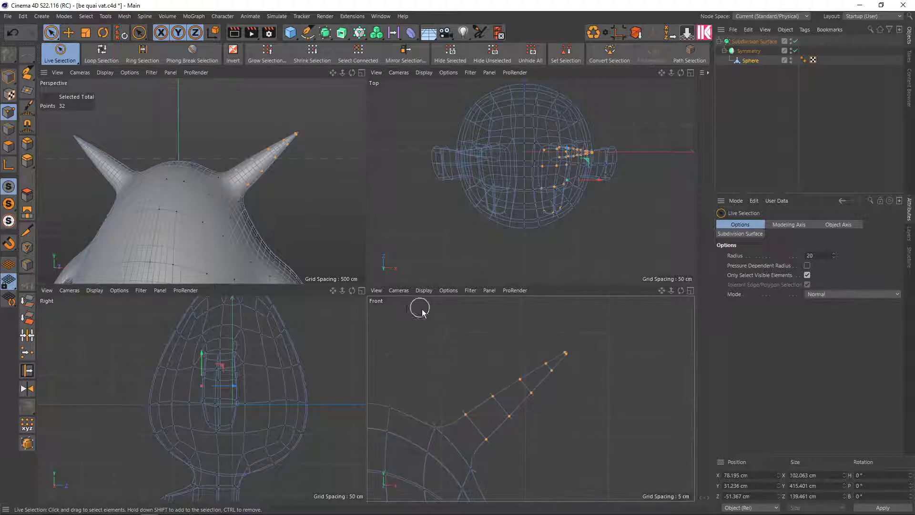
key(0)
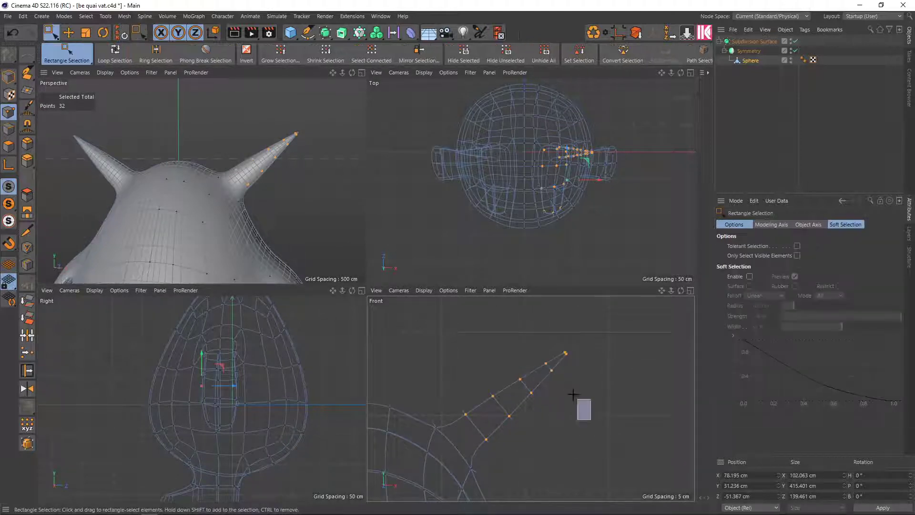
drag(573, 394, 485, 324)
key(r)
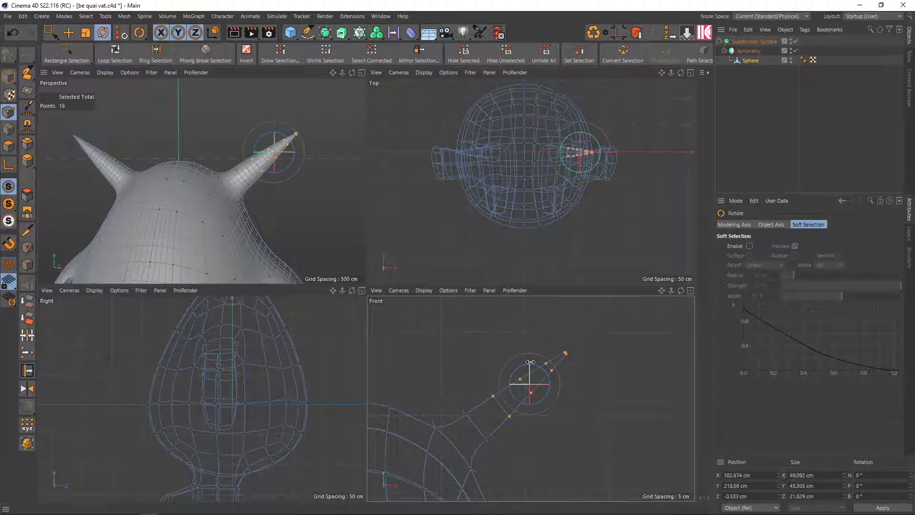
key(e)
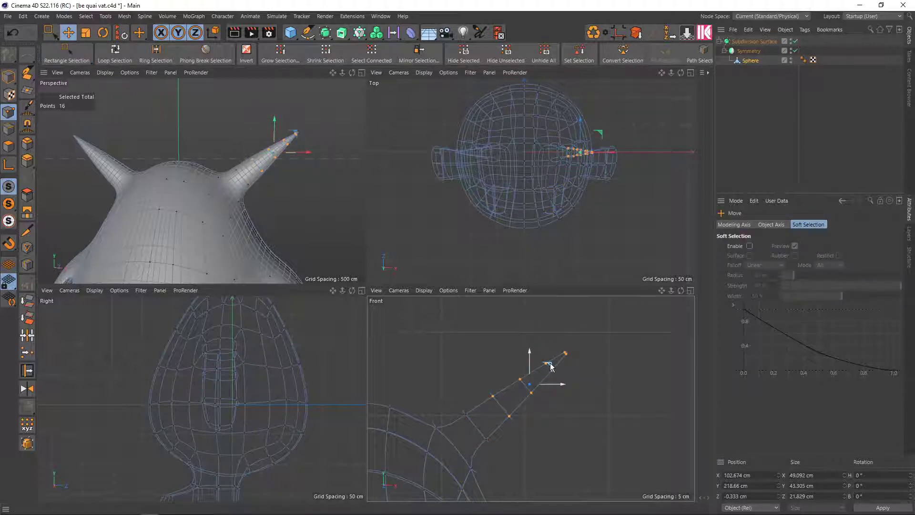
mouse_move(550, 362)
mouse_down()
mouse_move(534, 358)
mouse_move(493, 380)
mouse_move(534, 376)
mouse_move(526, 355)
mouse_up()
key(r)
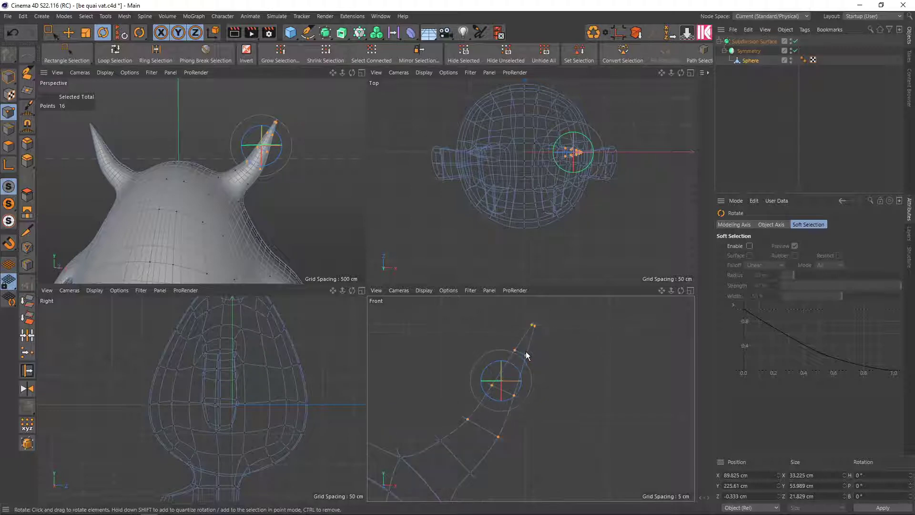
- Rotate the horn-tip points about 27° and raise them about 2 cm
key(0)
mouse_move(475, 319)
mouse_down()
mouse_move(572, 400)
mouse_move(536, 368)
mouse_move(524, 371)
mouse_up()
key(r)
key(e)
mouse_move(534, 339)
mouse_down()
mouse_move(507, 358)
mouse_move(448, 318)
mouse_up()
- Tilt the remaining tip points about 28° and box-select four more horn points
key(0)
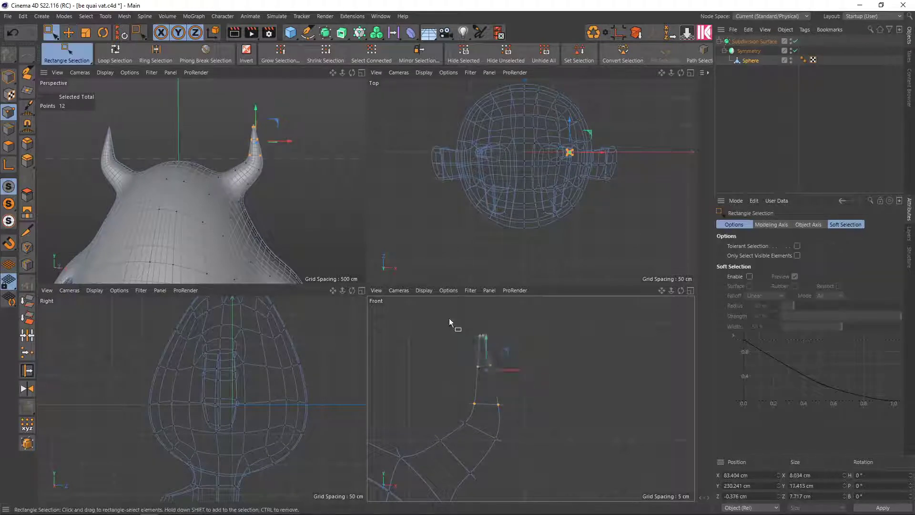
key(r)
drag(507, 342, 495, 335)
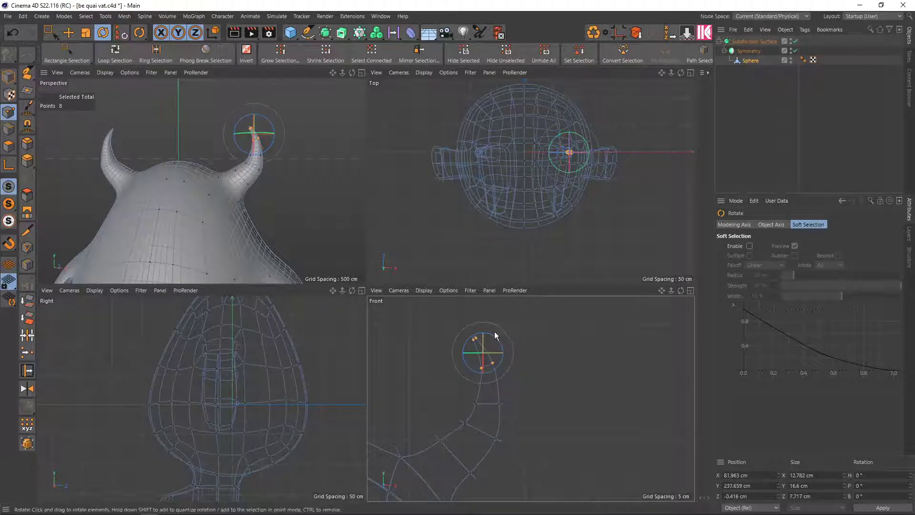
alt+middle_drag(518, 436, 505, 419)
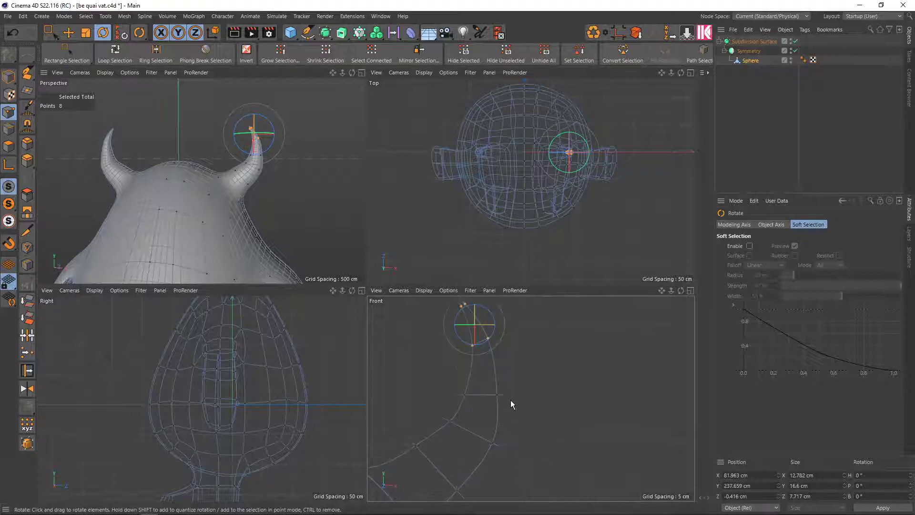
key(0)
drag(534, 400, 448, 377)
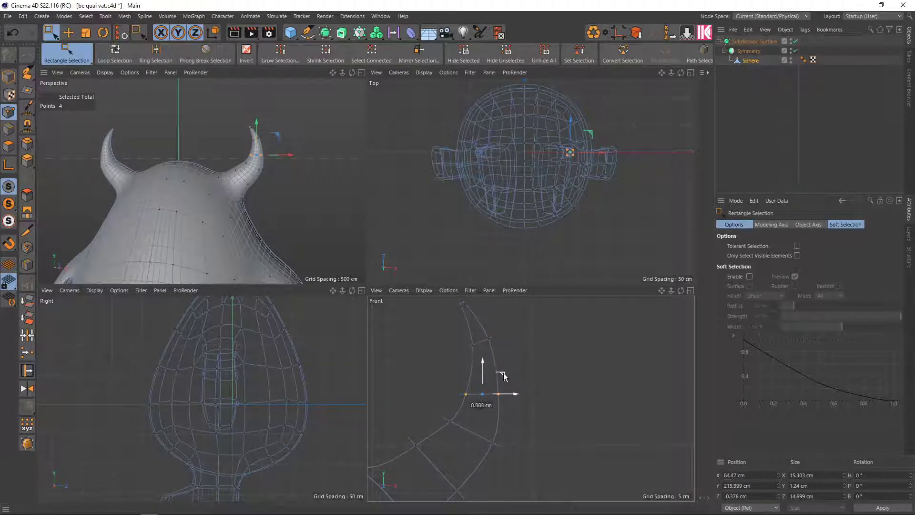
- Shift the four selected horn points about 3 cm to the right
drag(504, 377, 507, 373)
middle_click(319, 248)
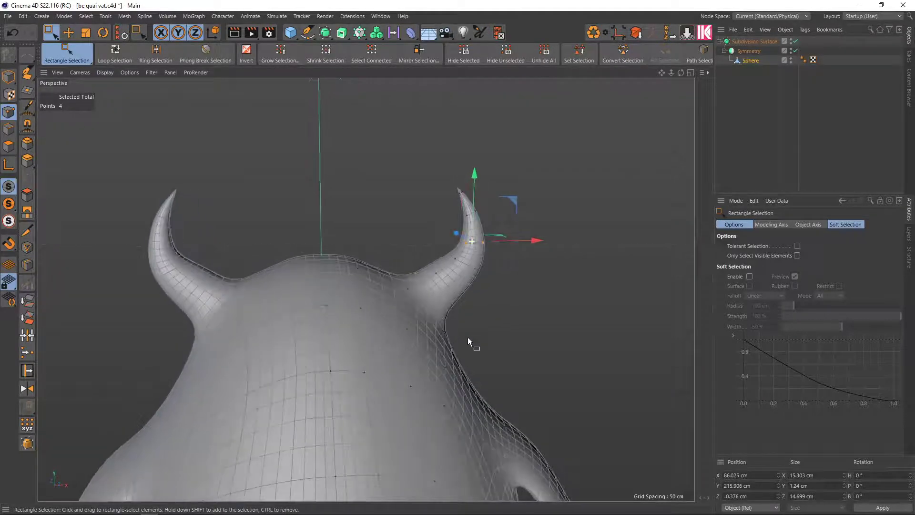
middle_click(456, 262)
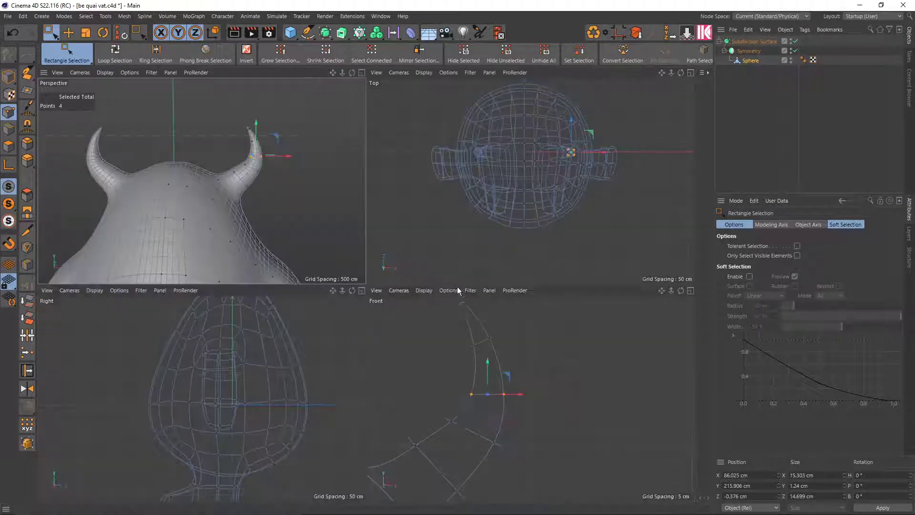
alt+middle_drag(475, 428, 502, 389)
scroll(479, 402, down, 1)
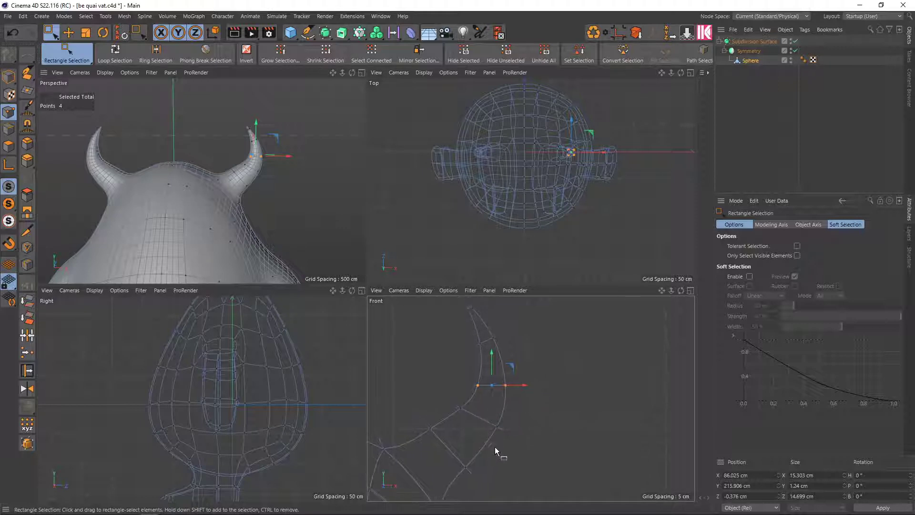
- Box-select four points near the horn base and move them right to curve the horn
drag(523, 445, 457, 396)
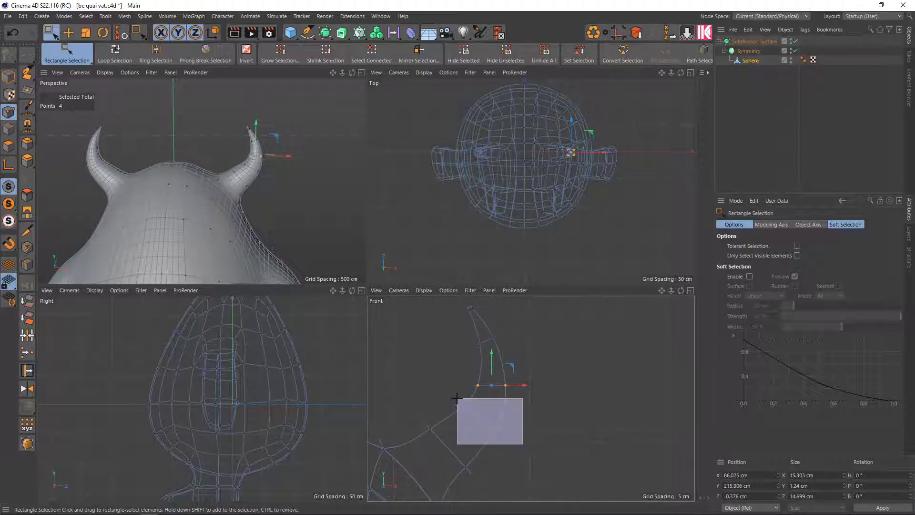
click(499, 400)
drag(506, 435, 457, 396)
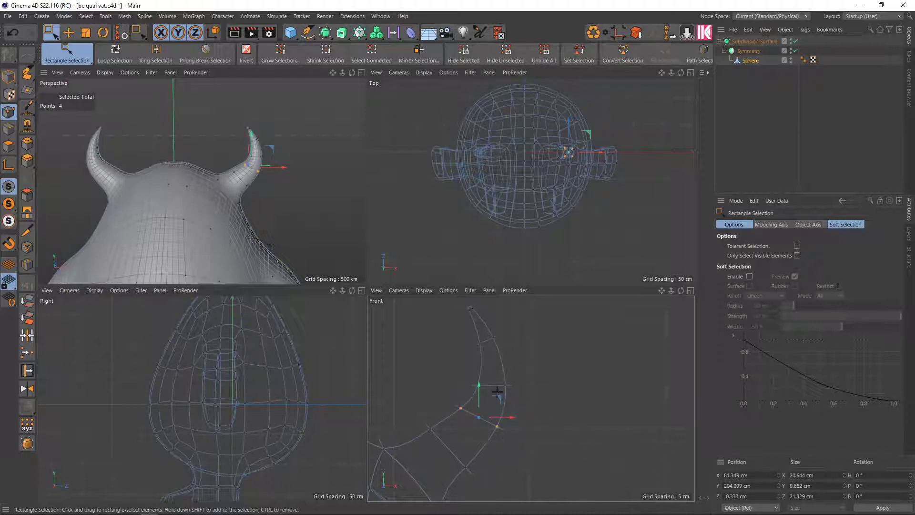
click(497, 397)
mouse_move(519, 437)
mouse_down()
mouse_move(448, 392)
mouse_move(504, 405)
mouse_up()
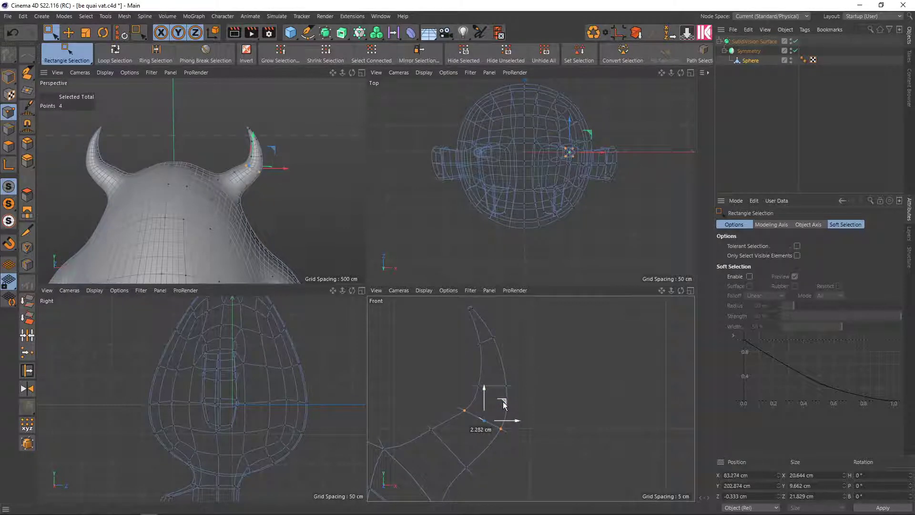
drag(502, 402, 505, 396)
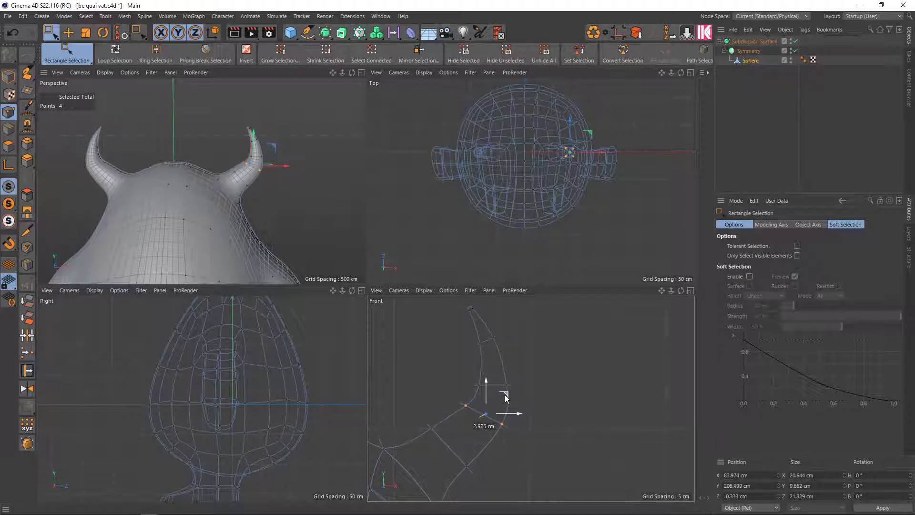
mouse_move(505, 396)
mouse_down()
mouse_move(545, 399)
mouse_move(532, 398)
mouse_up()
key(t)
- Select the horn tip and lower points in Front view and shift them left about 4.9 cm
middle_click(322, 213)
mouse_move(322, 212)
alt+mouse_down()
mouse_move(506, 336)
mouse_move(512, 308)
mouse_move(501, 353)
mouse_move(501, 343)
alt+mouse_up()
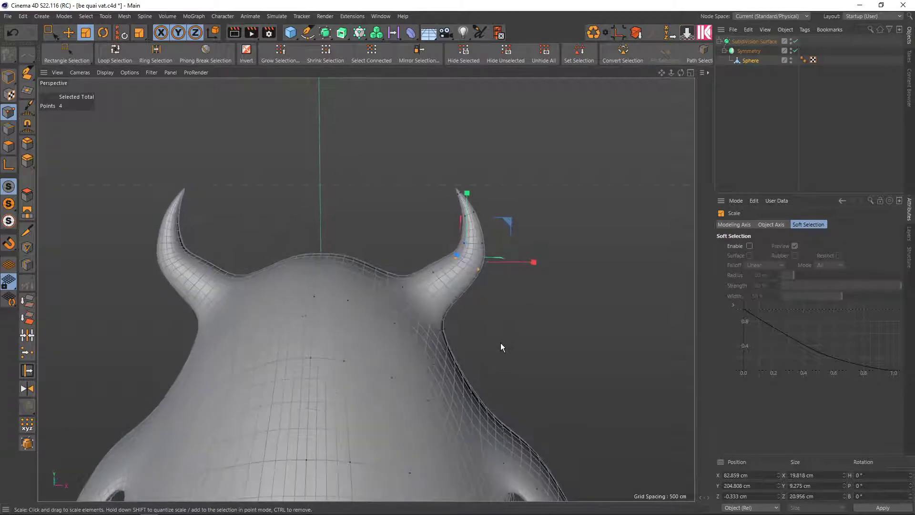
middle_click(499, 304)
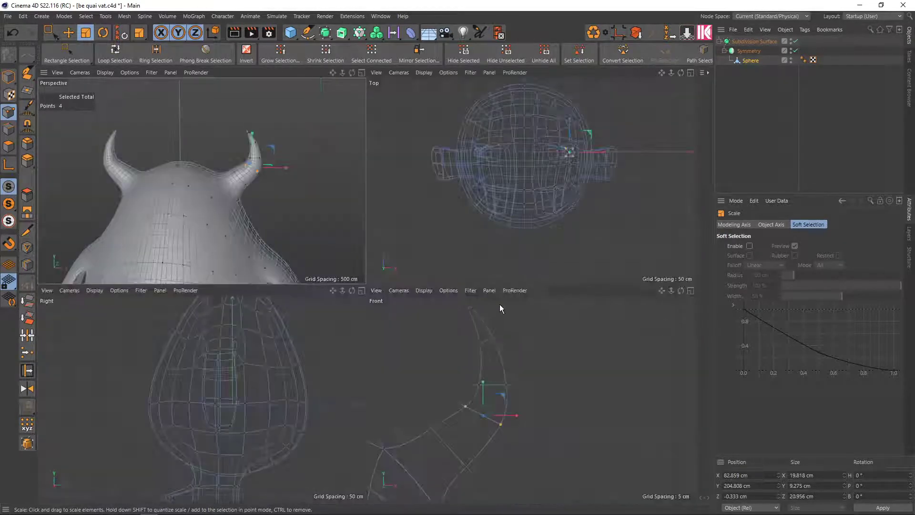
middle_click(493, 361)
alt+middle_drag(395, 299, 482, 333)
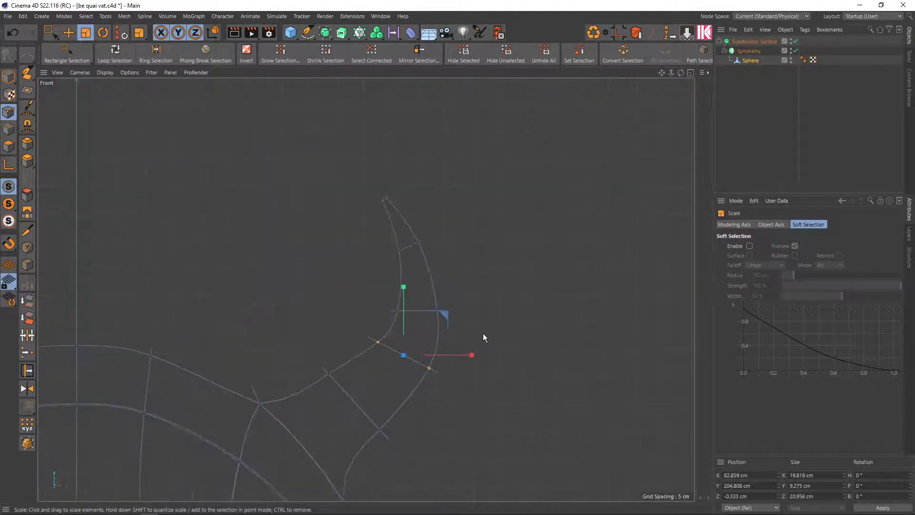
key(0)
drag(364, 172, 490, 321)
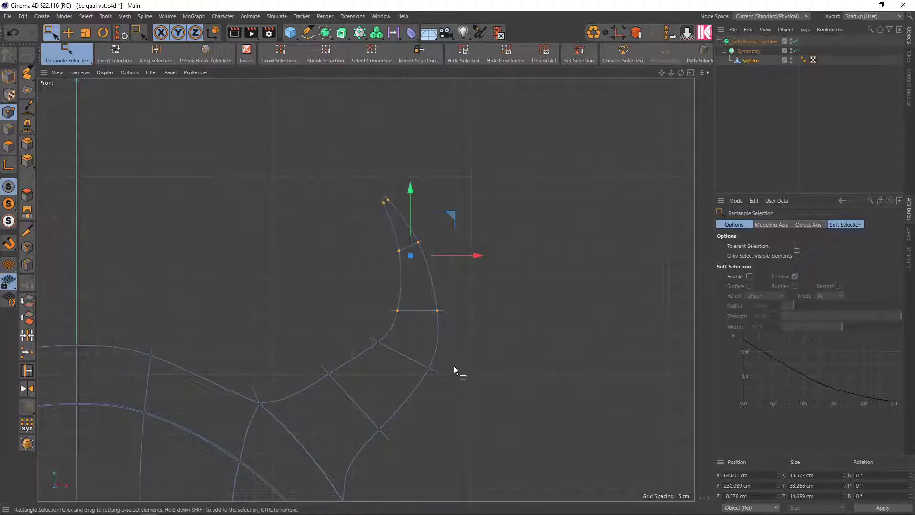
shift+drag(453, 386, 370, 317)
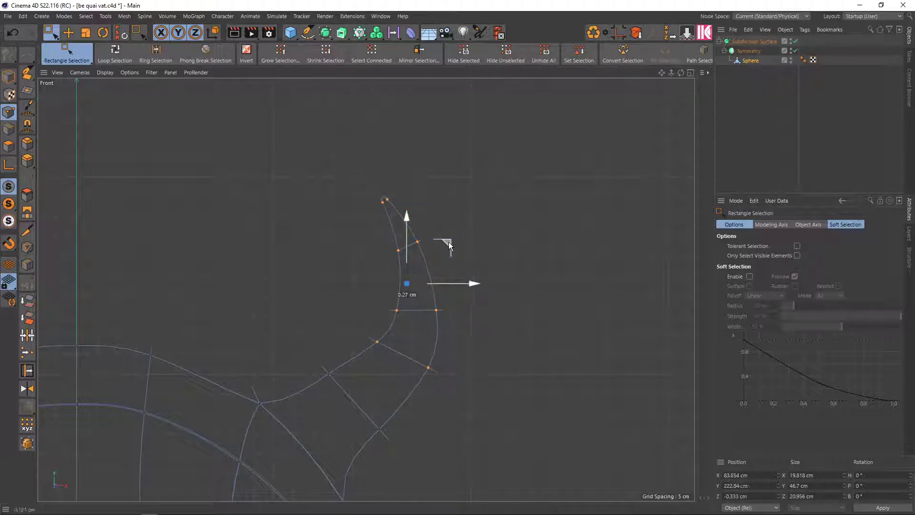
drag(448, 242, 432, 237)
middle_click(431, 330)
middle_click(290, 171)
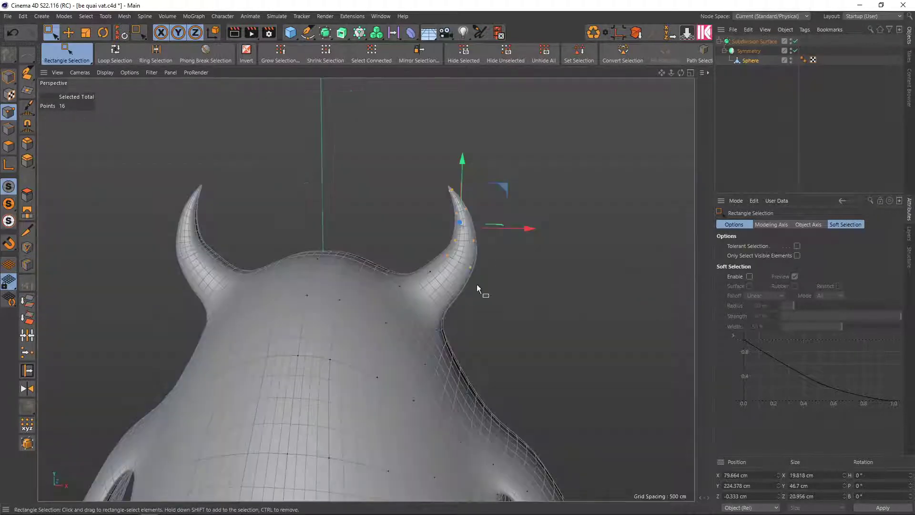
- Orbit to a front view of the monster and compare it with the reference image in Photos
key(9)
scroll(522, 210, down, 5)
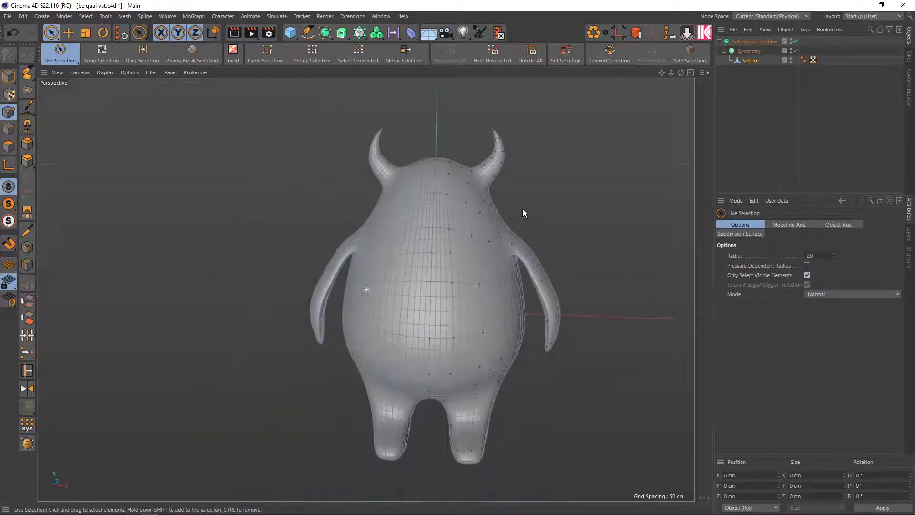
alt+middle_drag(523, 210, 527, 278)
scroll(520, 237, up, 5)
alt+middle_drag(519, 236, 505, 238)
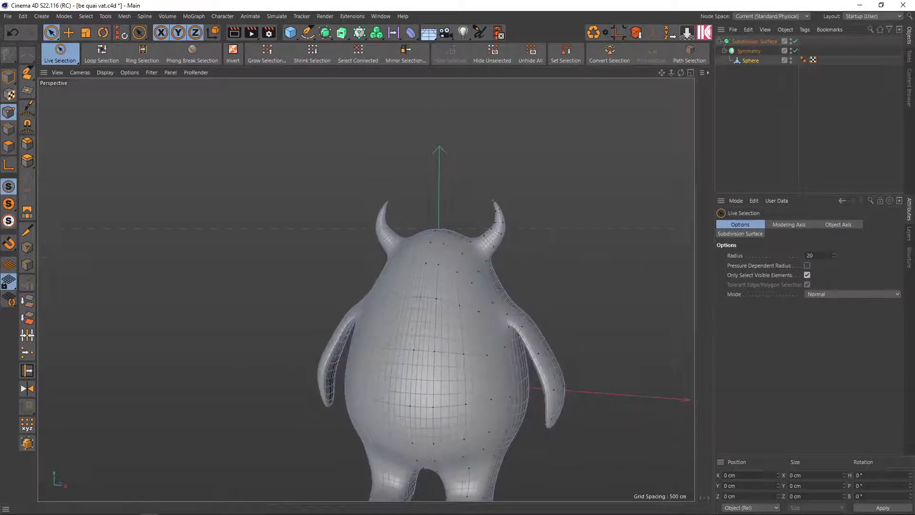
key(alt+Tab)
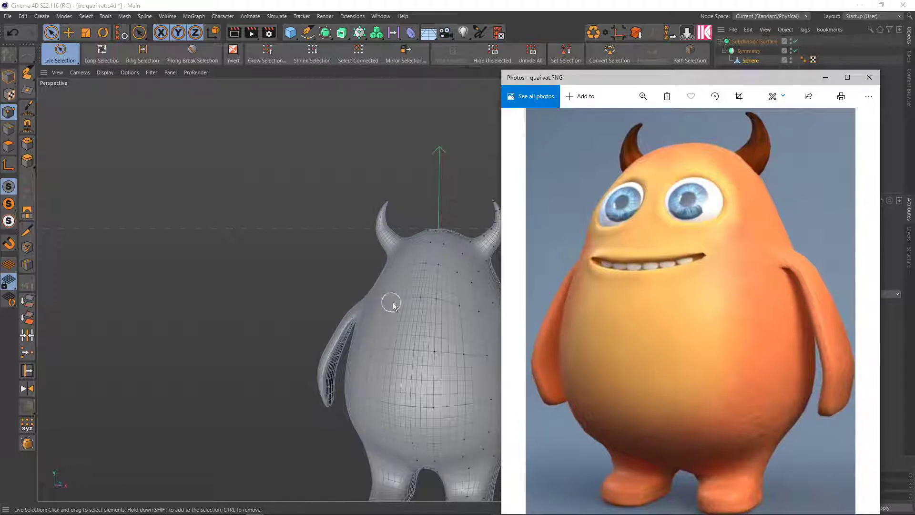
key(alt+Tab)
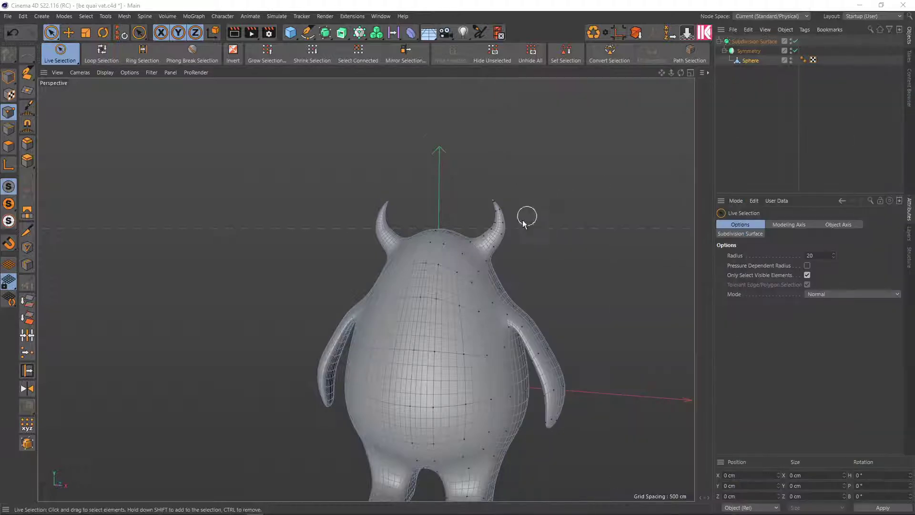
scroll(425, 251, up, 2)
scroll(425, 251, up, 2)
- Turn off subdivision and cut a new edge loop across the upper front of the body
key(q)
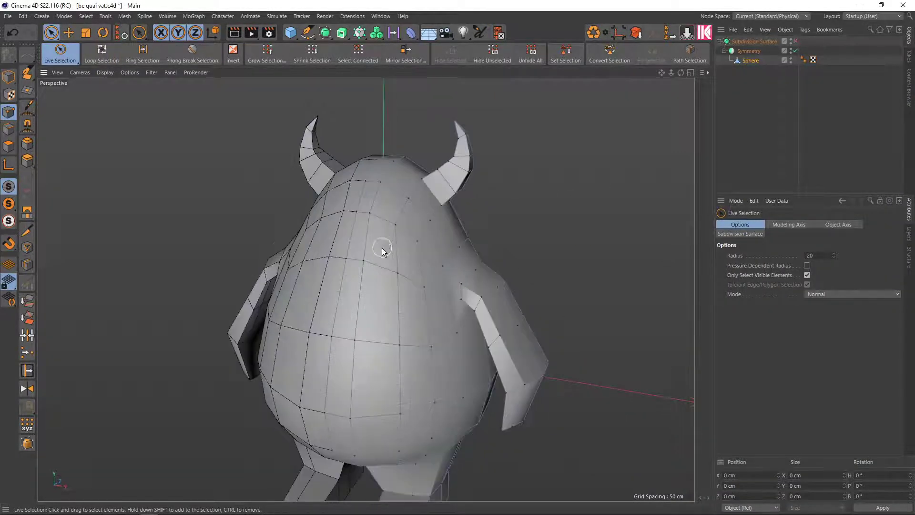
scroll(382, 248, up, 2)
scroll(382, 248, up, 1)
key(k)
key(l)
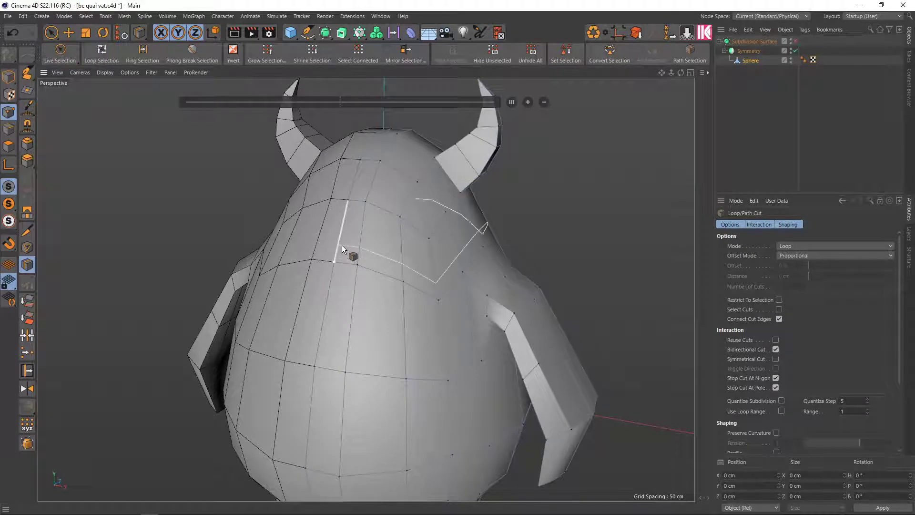
click(342, 245)
- Select two polygons on the front of the body in polygon mode
key(space)
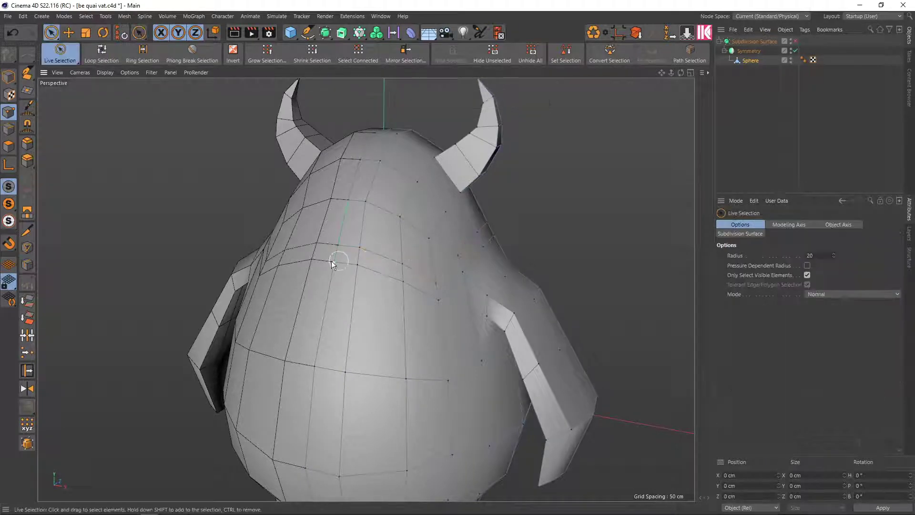
key(Return)
drag(328, 310, 349, 256)
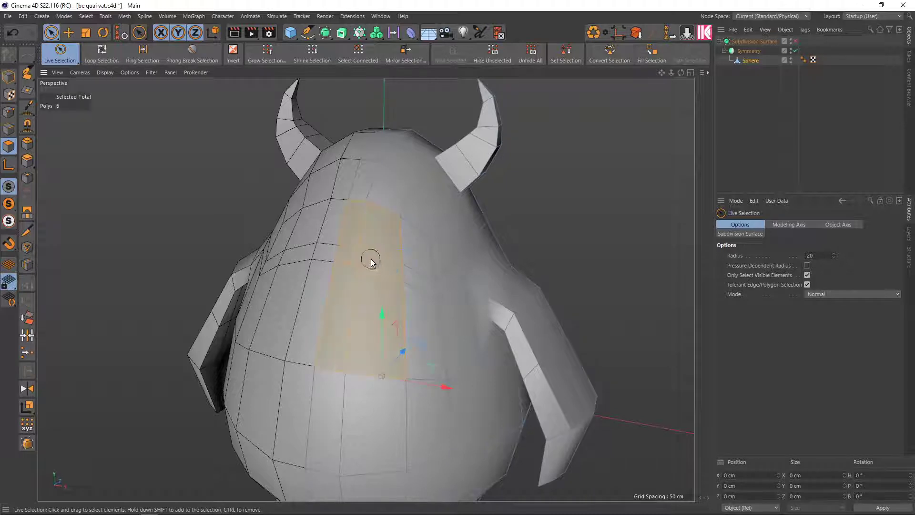
middle_click(587, 219)
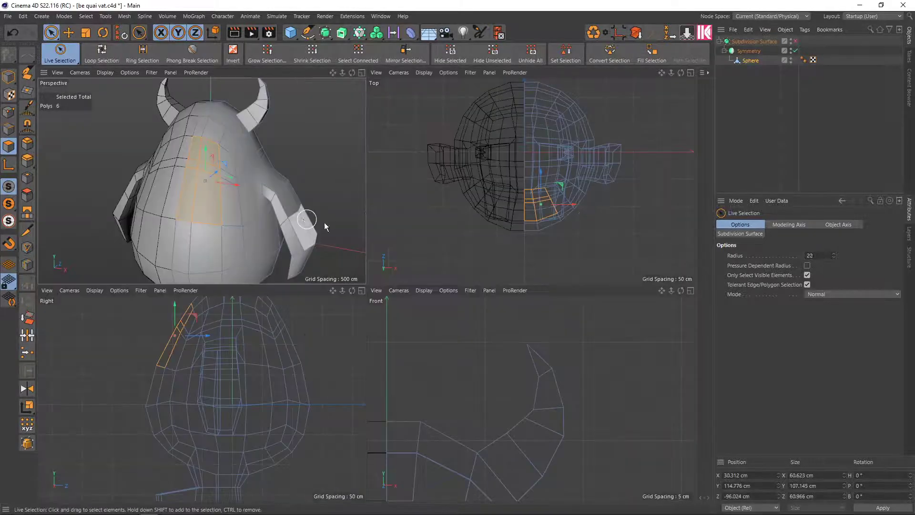
middle_click(324, 222)
click(522, 245)
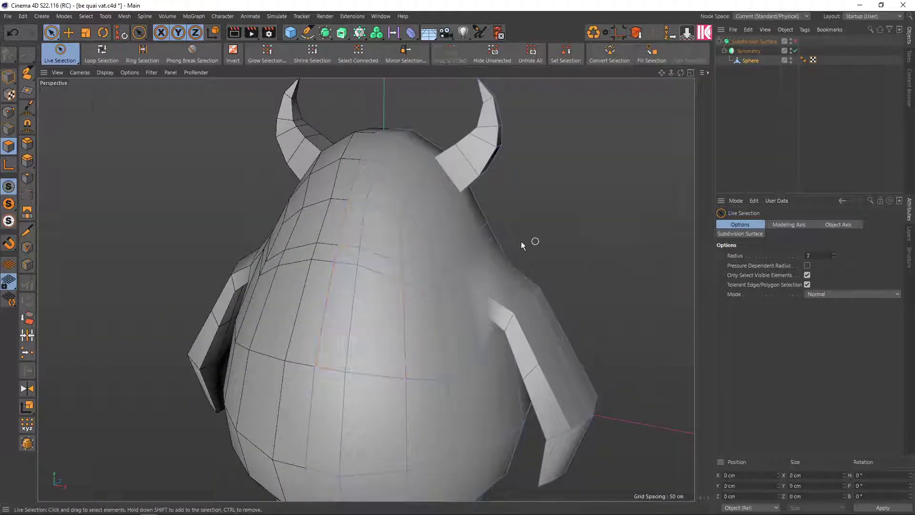
click(354, 254)
- Test-extrude the two front polygons, then undo the extrusion and the selection
key(d)
mouse_move(355, 258)
mouse_down()
mouse_move(385, 302)
mouse_move(381, 279)
mouse_up()
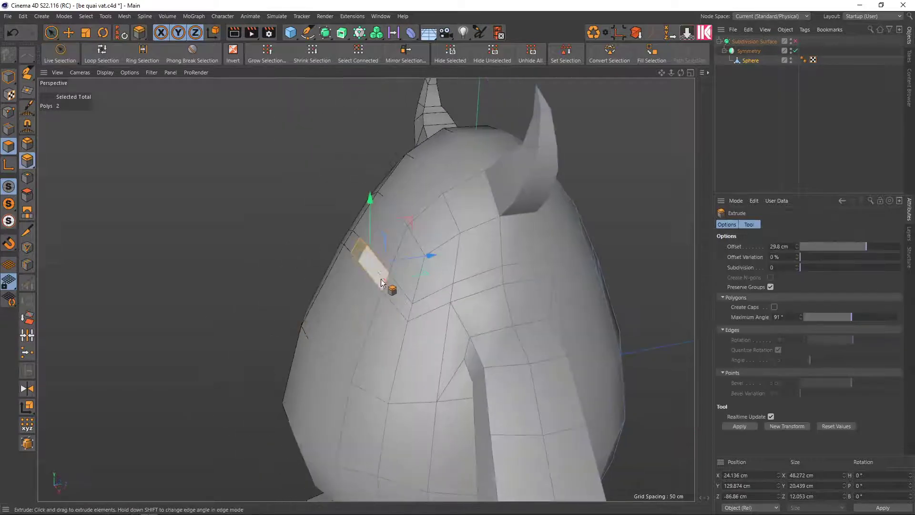
mouse_move(417, 254)
mouse_down()
mouse_move(499, 264)
mouse_move(313, 270)
mouse_move(348, 256)
mouse_move(370, 266)
mouse_move(376, 284)
mouse_move(369, 244)
mouse_move(371, 264)
mouse_move(391, 285)
mouse_up()
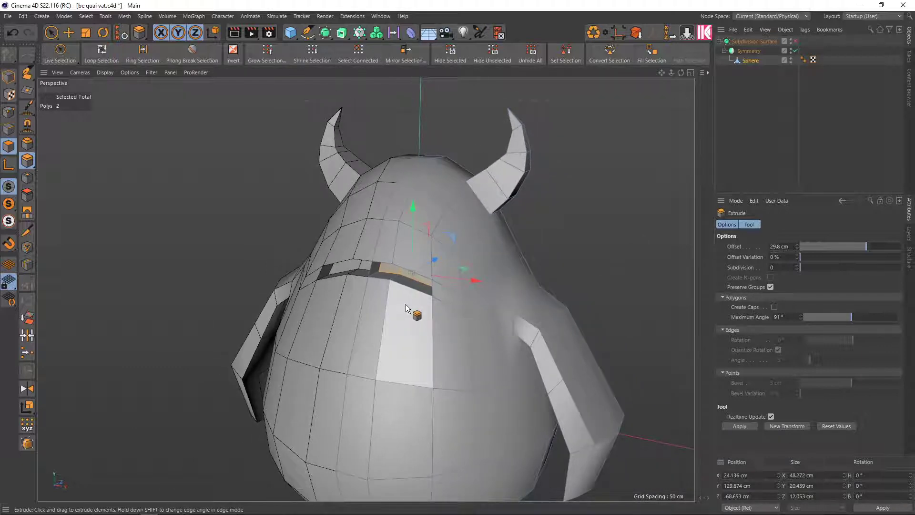
key(ctrl+z)
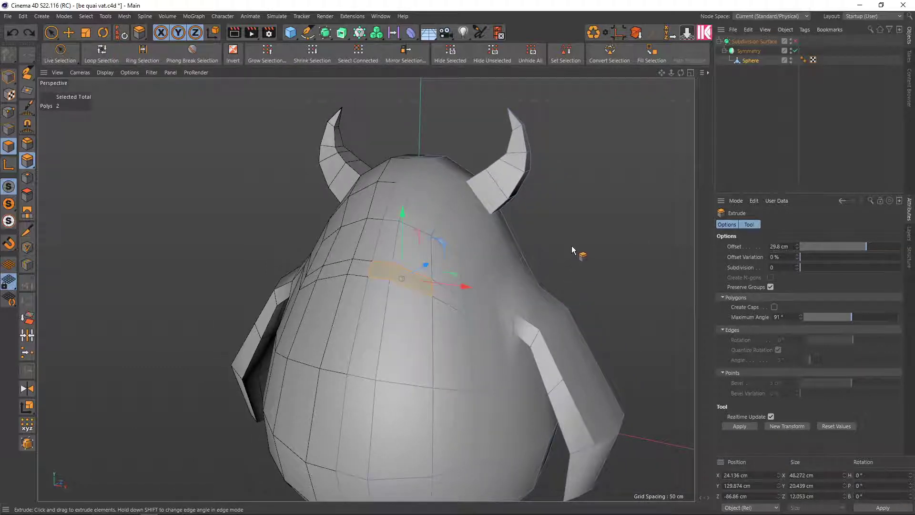
key(ctrl+z)
key(ctrl+z)
key(ctrl+z)
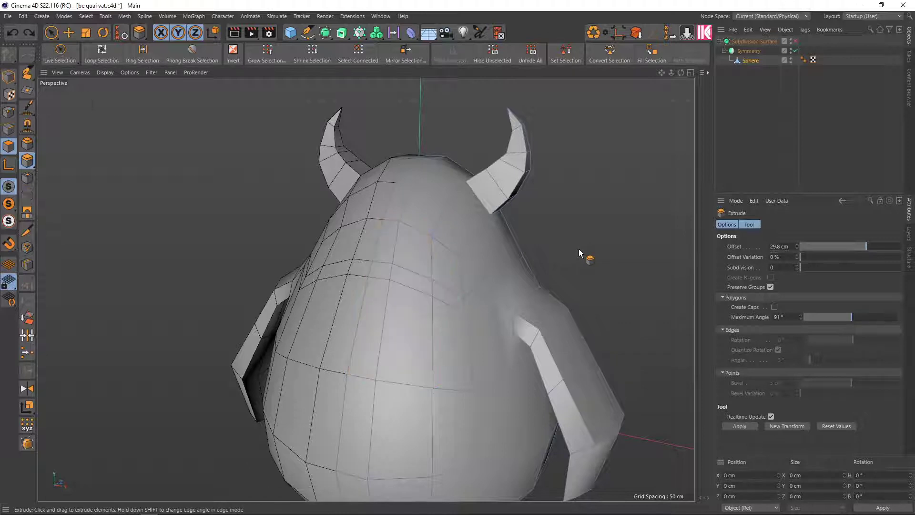
key(space)
mouse_move(579, 252)
alt+mouse_down()
mouse_move(549, 259)
mouse_move(586, 257)
mouse_move(572, 256)
alt+mouse_up()
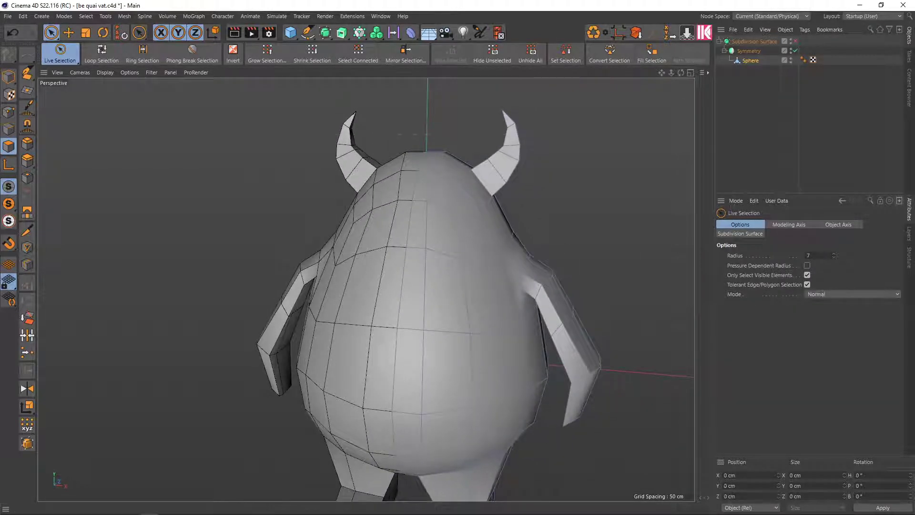
- Place the orange monster reference image in Photos beside the Cinema 4D viewport
key(alt+Tab)
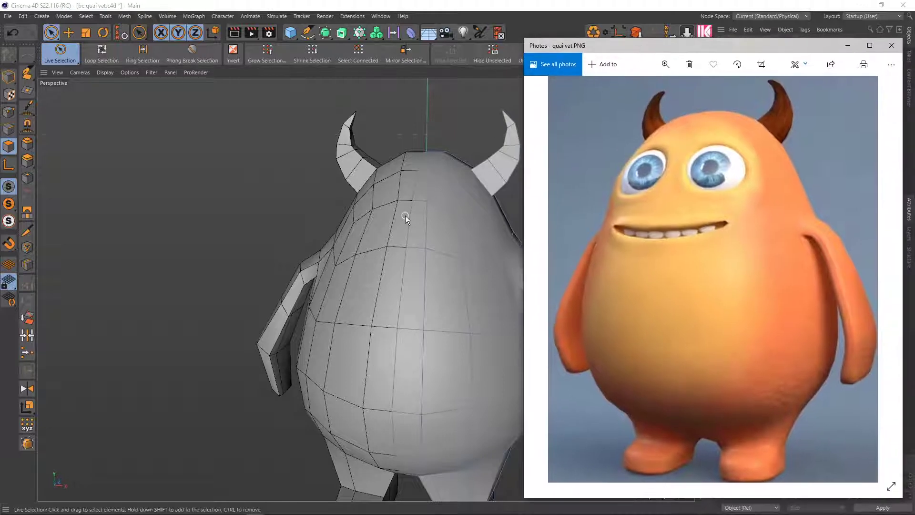
alt+middle_drag(405, 215, 295, 215)
alt+drag(294, 215, 267, 216)
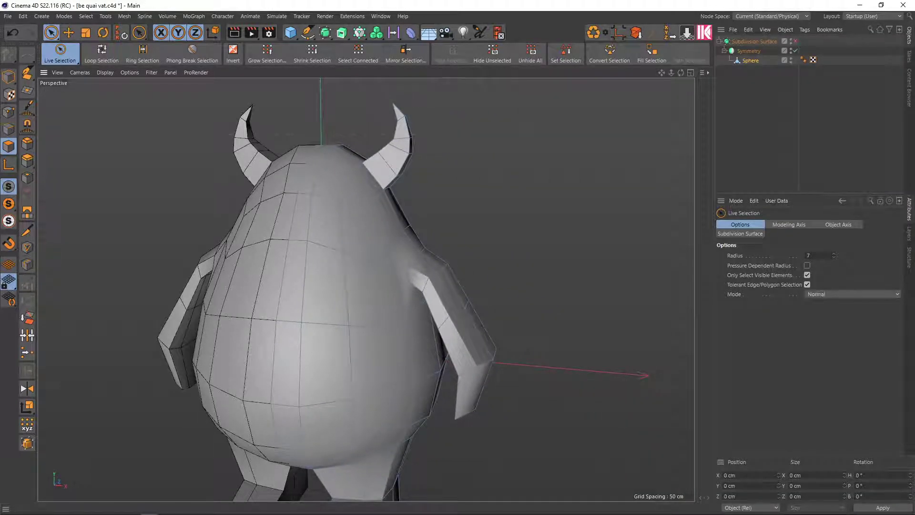
key(alt+Tab)
drag(636, 48, 587, 38)
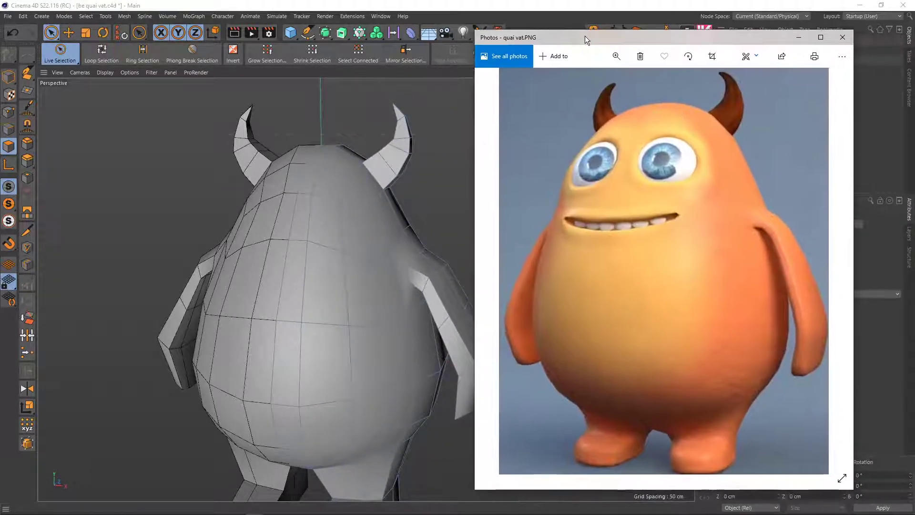
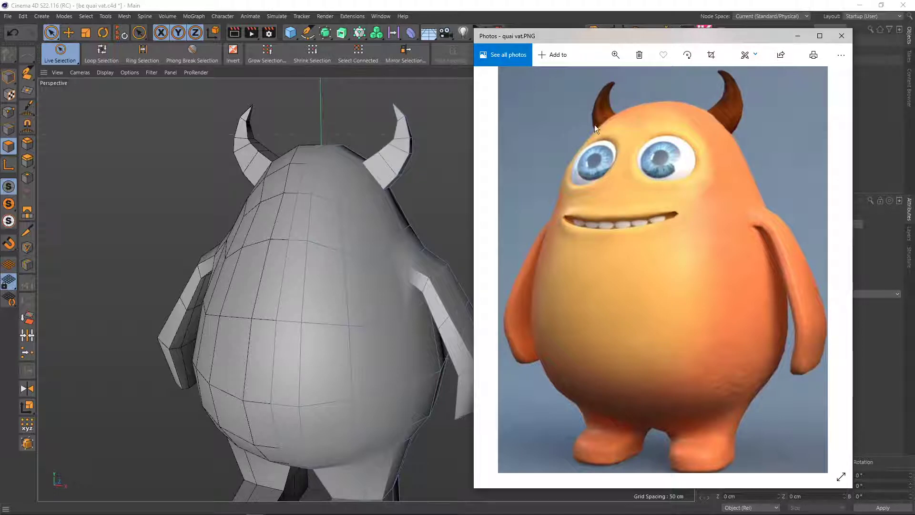
- Close Photos, smooth the Sphere body with subdivision, and bring back the quai vat.PNG reference
click(604, 5)
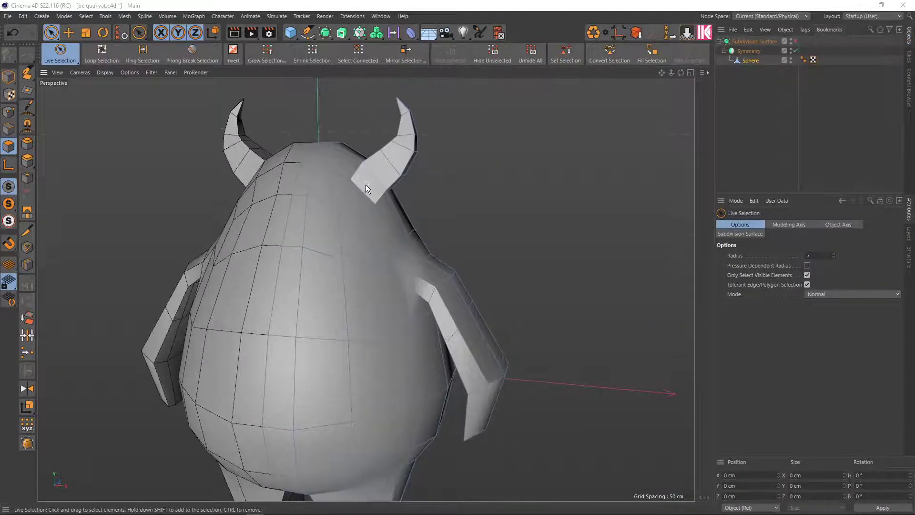
click(747, 65)
key(q)
mouse_move(465, 211)
alt+mouse_down()
mouse_move(405, 230)
mouse_move(302, 224)
mouse_move(272, 210)
mouse_move(475, 231)
alt+mouse_up()
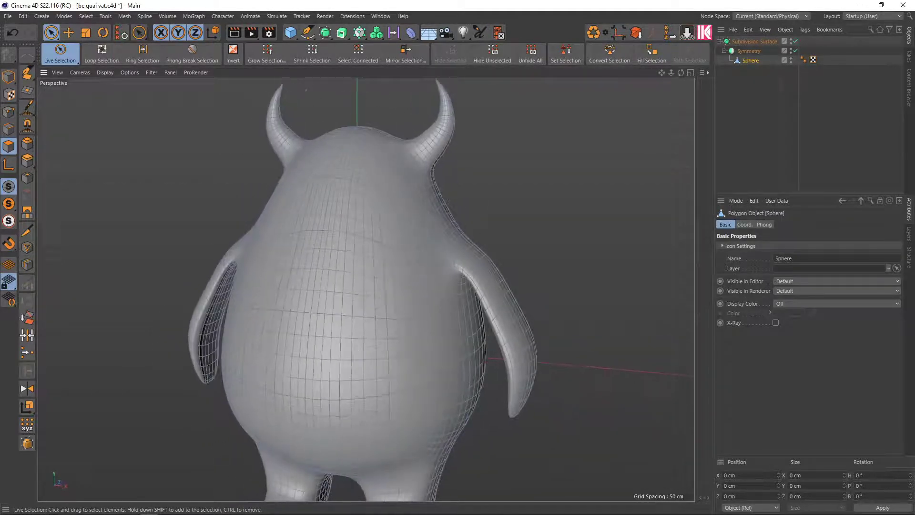
key(alt+Tab)
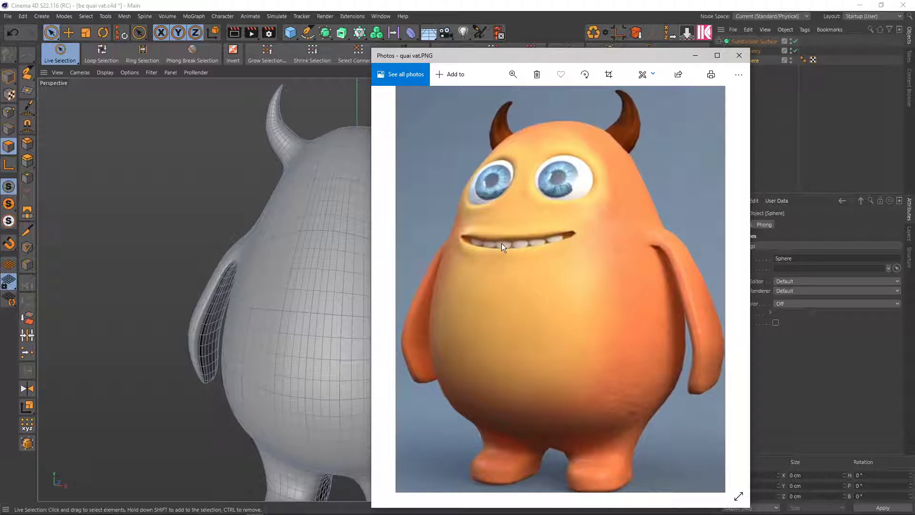
- Flip through the reference images, then orbit the monster to a three-quarter view
key(Right)
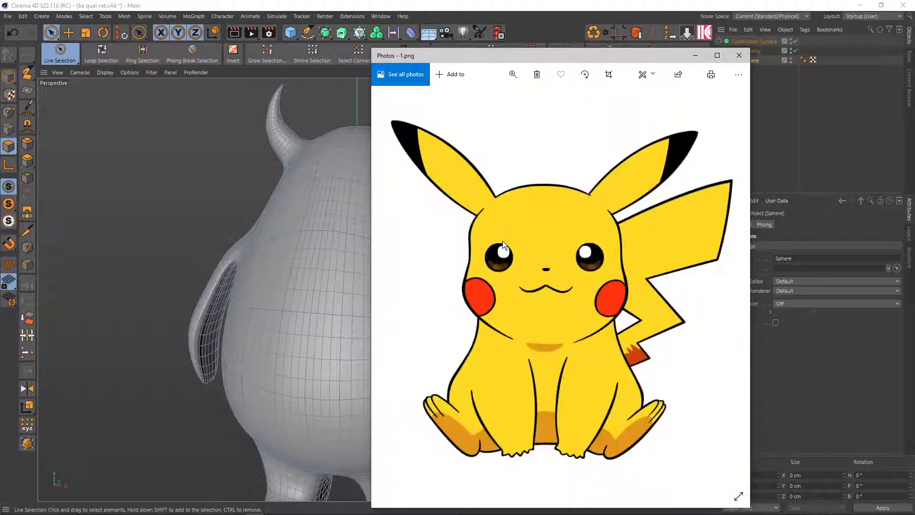
key(Left)
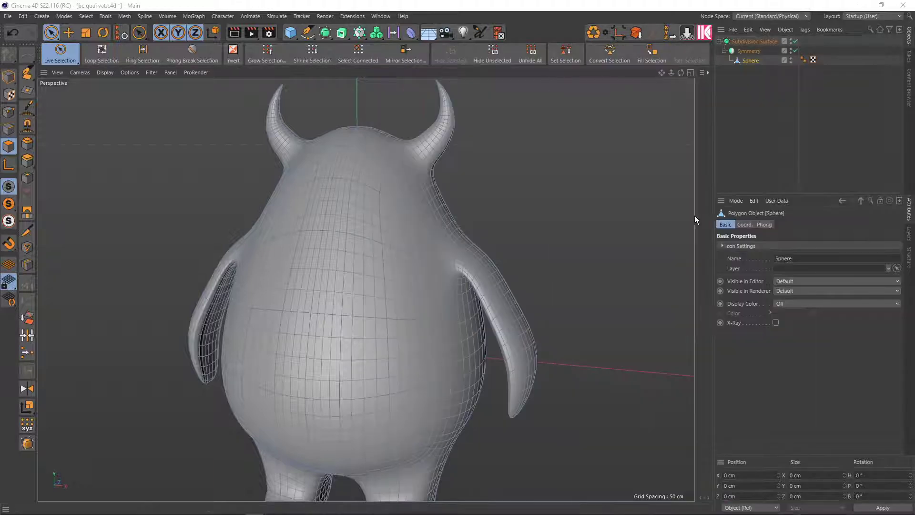
mouse_move(540, 248)
alt+mouse_down()
mouse_move(541, 215)
mouse_move(471, 221)
mouse_move(534, 232)
alt+mouse_up()
- Show the low-poly cage and select 'tách riêng từng' in the Bước 1 note
key(q)
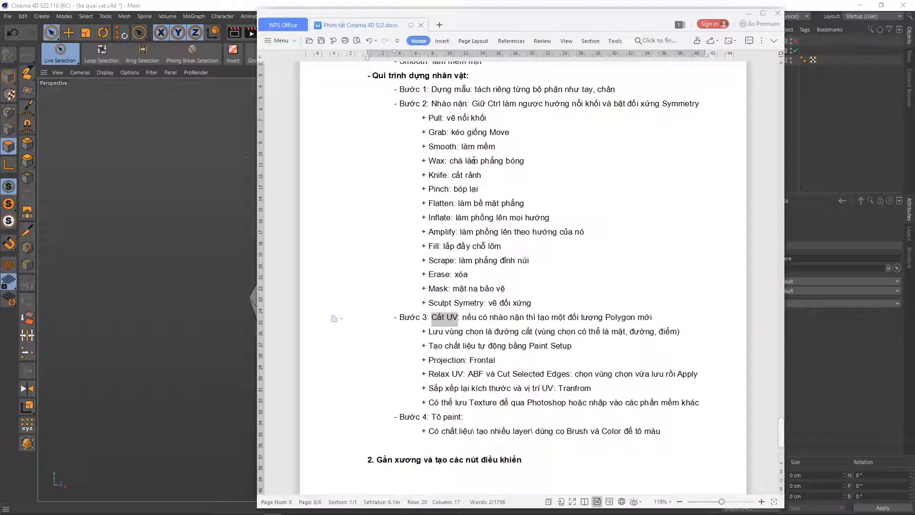
scroll(444, 139, up, 1)
mouse_move(617, 134)
mouse_down()
mouse_move(514, 126)
mouse_move(398, 136)
mouse_up()
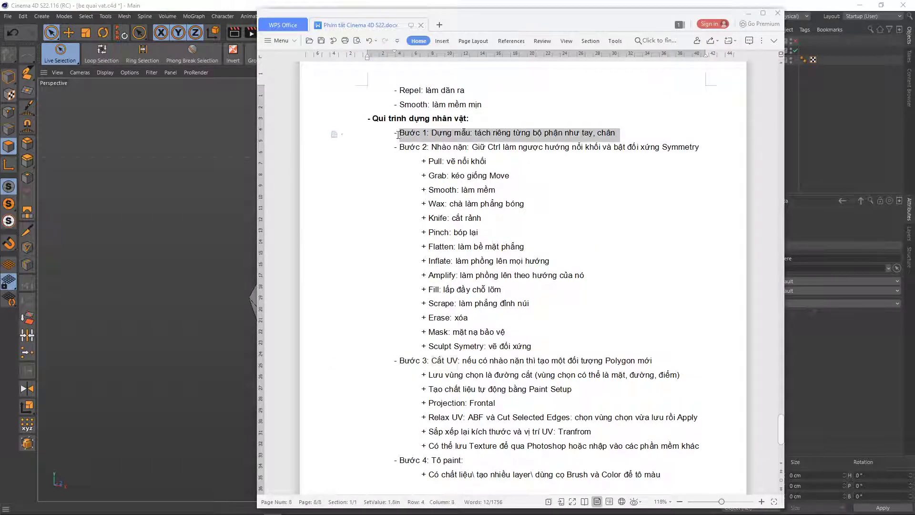
click(521, 133)
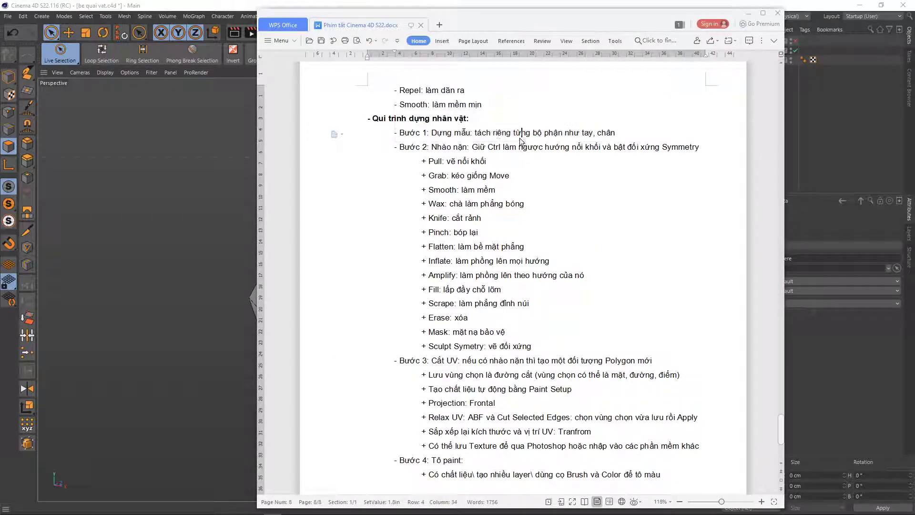
drag(474, 134, 524, 133)
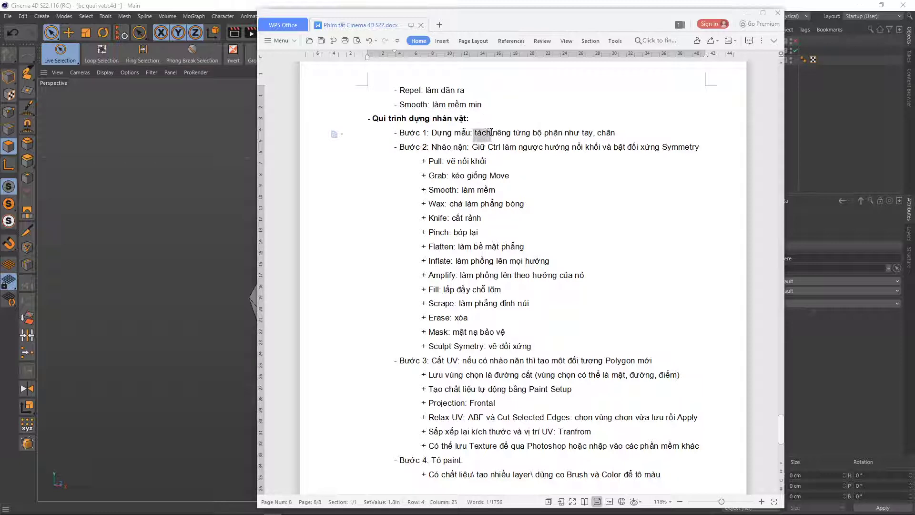
drag(521, 21, 676, 28)
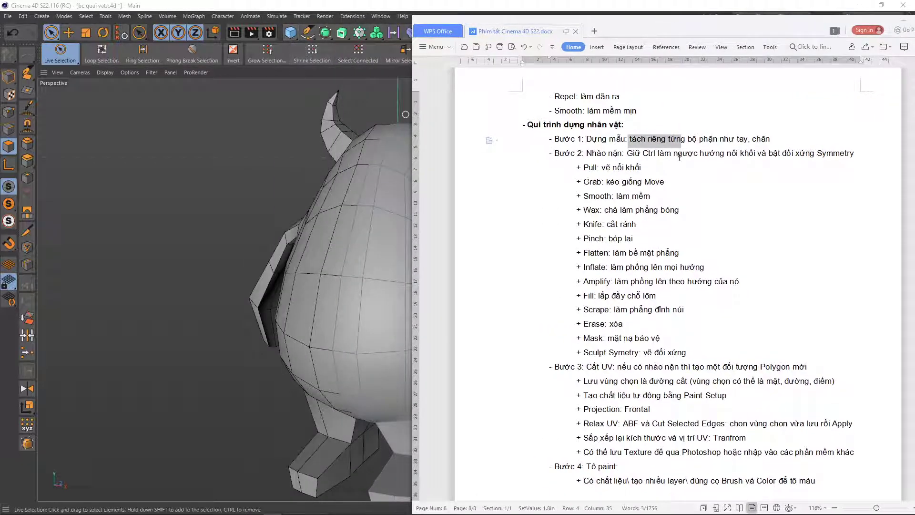
click(652, 141)
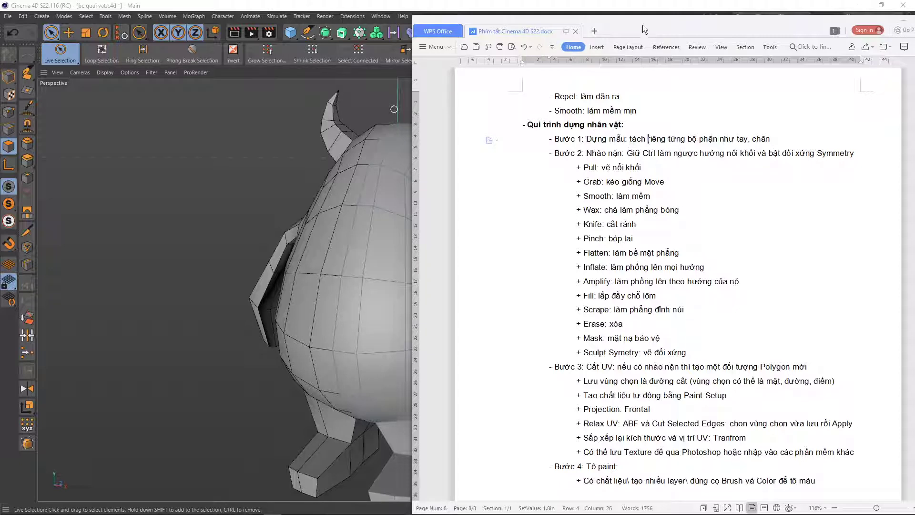
drag(642, 25, 610, 24)
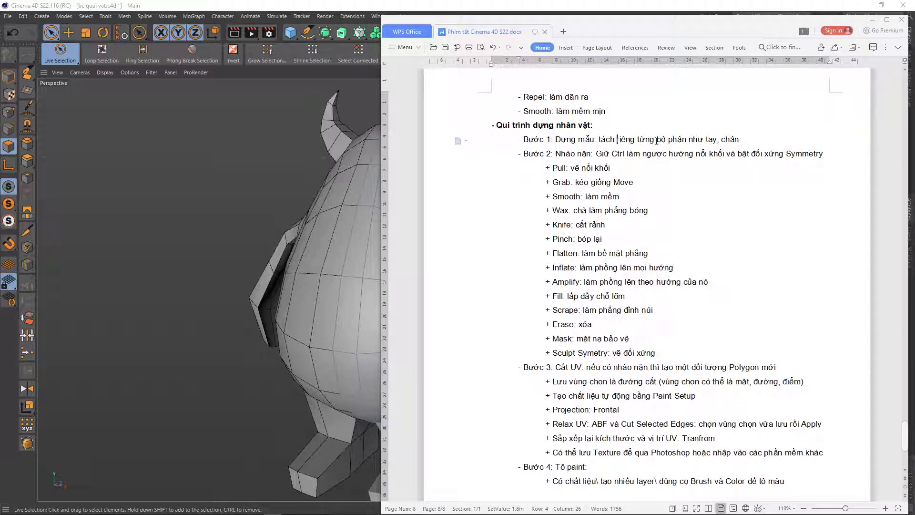
drag(654, 139, 599, 139)
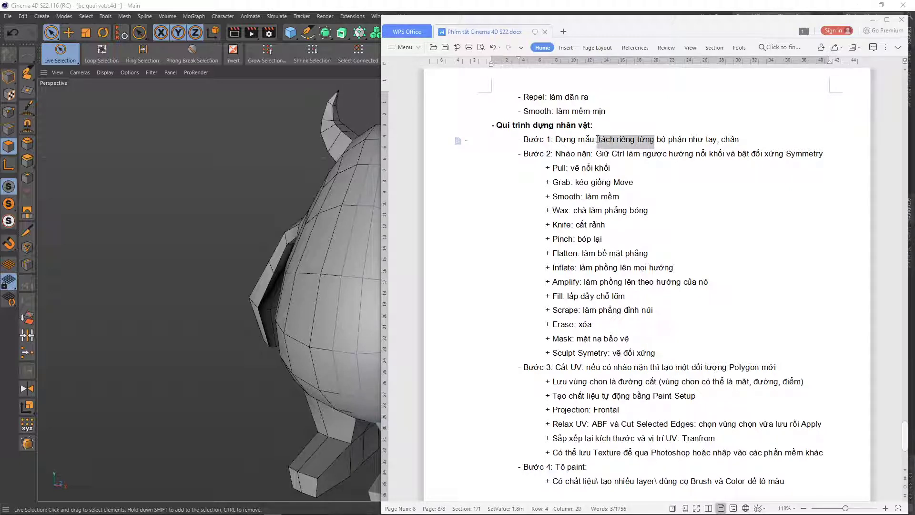
- Replace it with 'làm hoàn chỉnh các', delete 'như', and append ', đầu, thân'
text(làm)
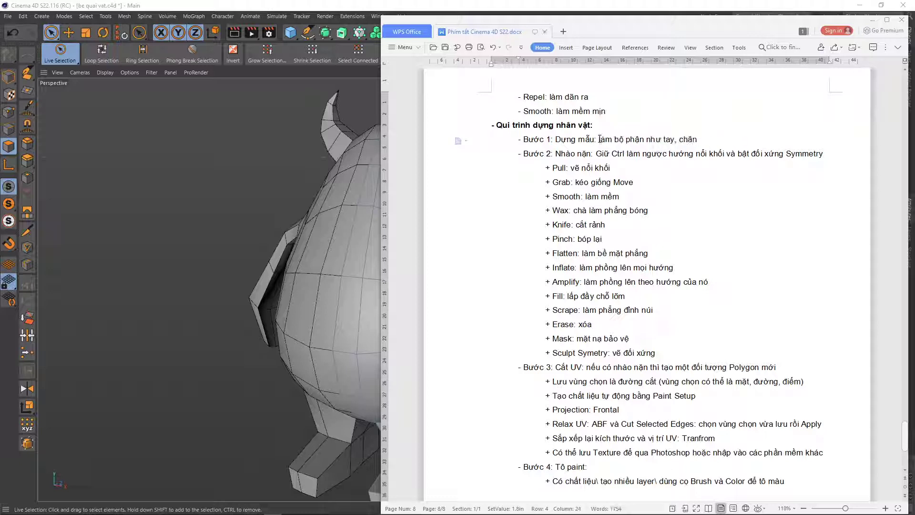
text( hoàn chỉnh)
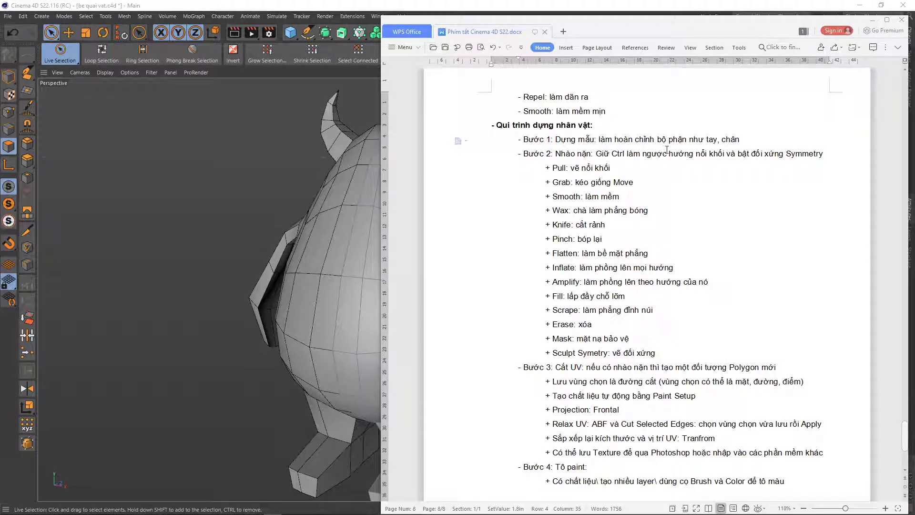
text( các)
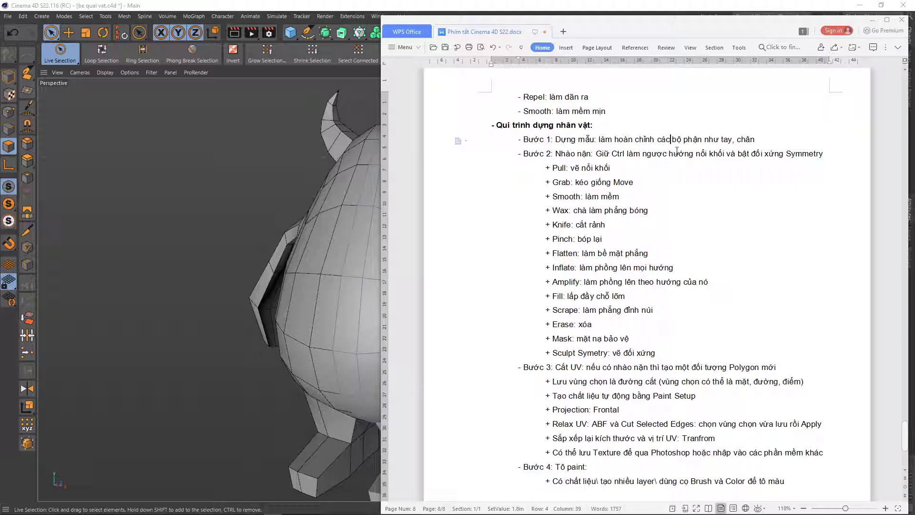
click(720, 142)
key(BackSpace)
key(BackSpace)
key(BackSpace)
key(BackSpace)
text(, thân)
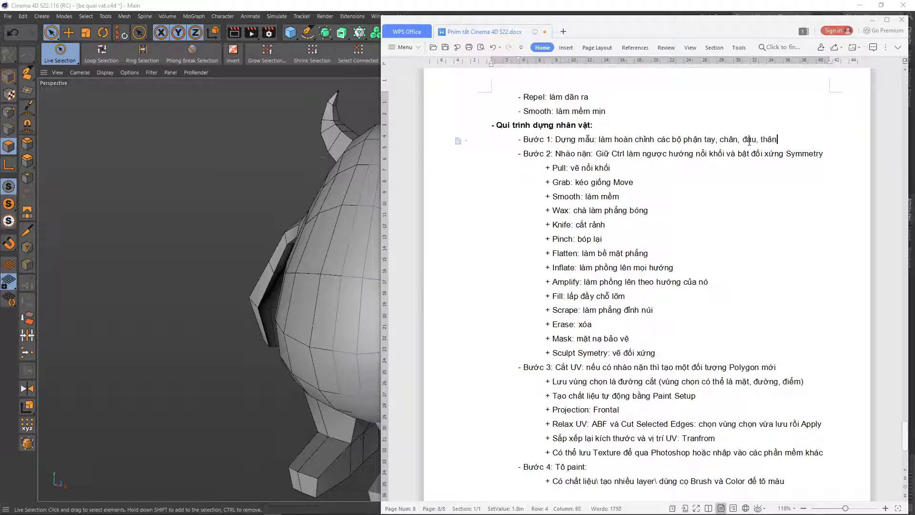
drag(714, 22, 561, 20)
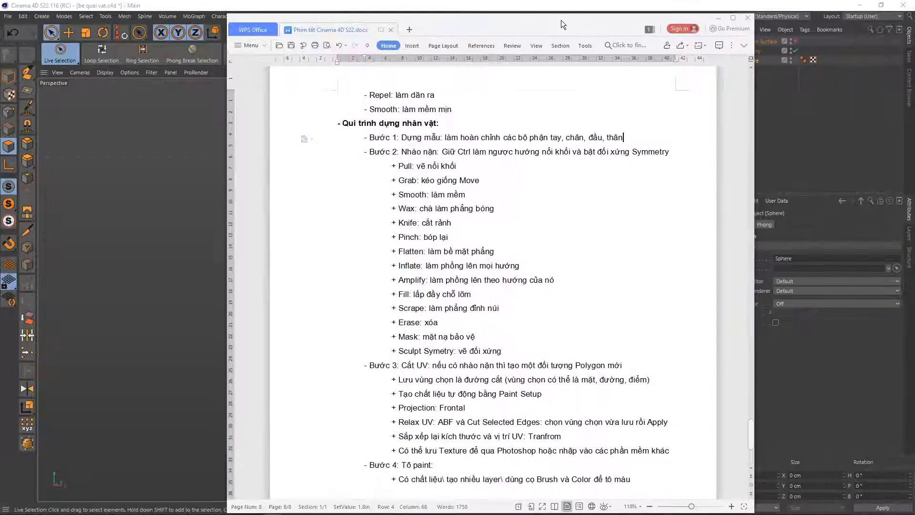
mouse_move(623, 138)
mouse_down()
mouse_move(369, 138)
mouse_move(462, 166)
mouse_move(439, 151)
mouse_move(449, 152)
mouse_up()
click(388, 156)
drag(509, 352, 391, 165)
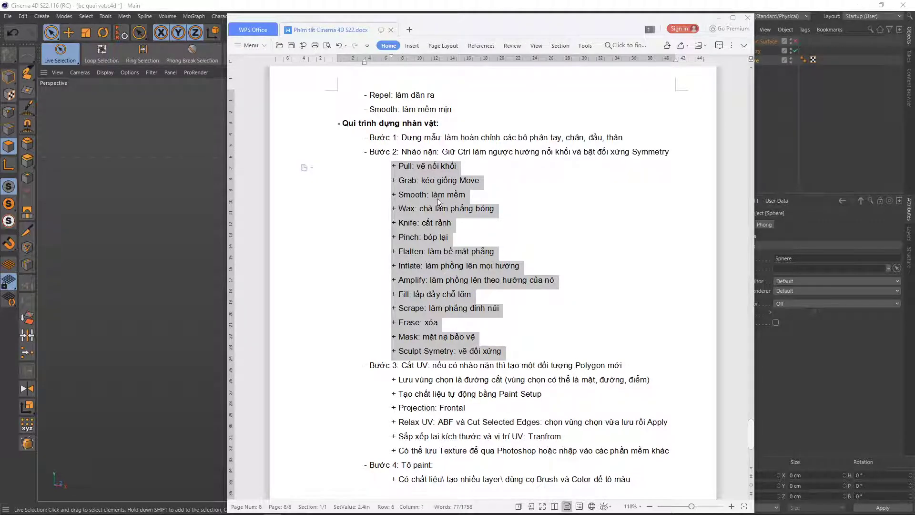
drag(470, 23, 914, 38)
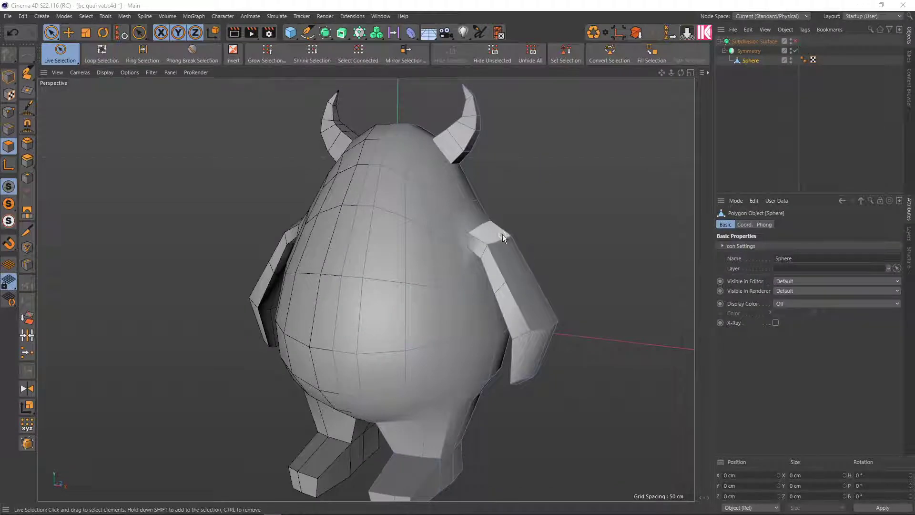
- Re-enable subdivision on the monster and save the scene
key(q)
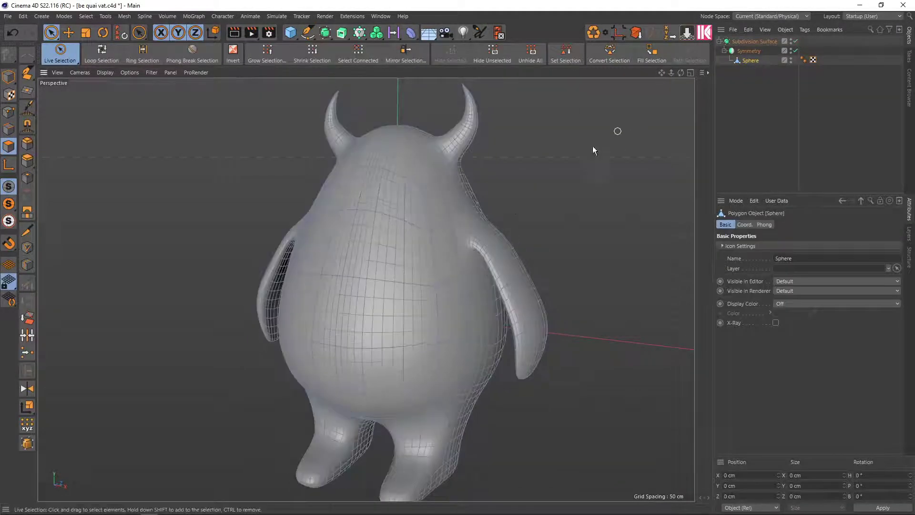
key(ctrl+s)
mouse_move(519, 221)
alt+mouse_down()
mouse_move(282, 200)
mouse_move(439, 174)
mouse_move(509, 221)
mouse_move(498, 238)
mouse_move(402, 219)
mouse_move(469, 207)
mouse_move(510, 220)
alt+mouse_up()
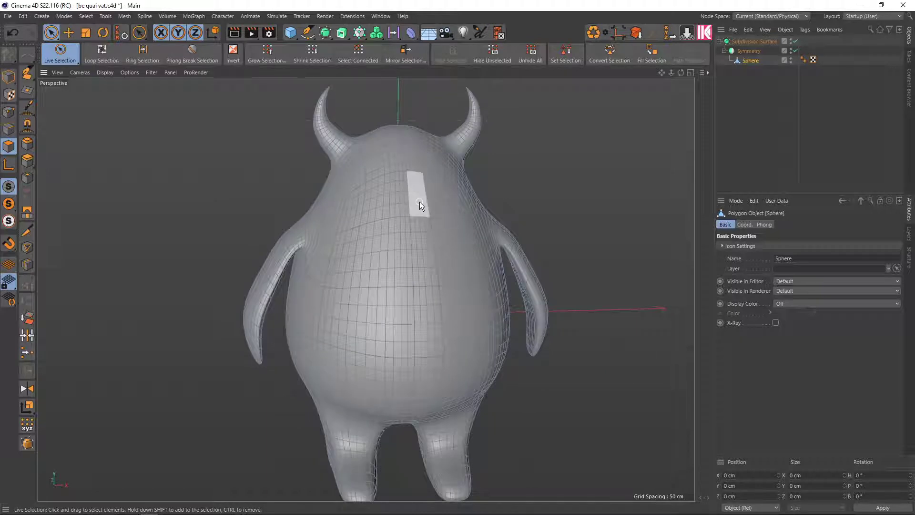
alt+drag(509, 180, 490, 182)
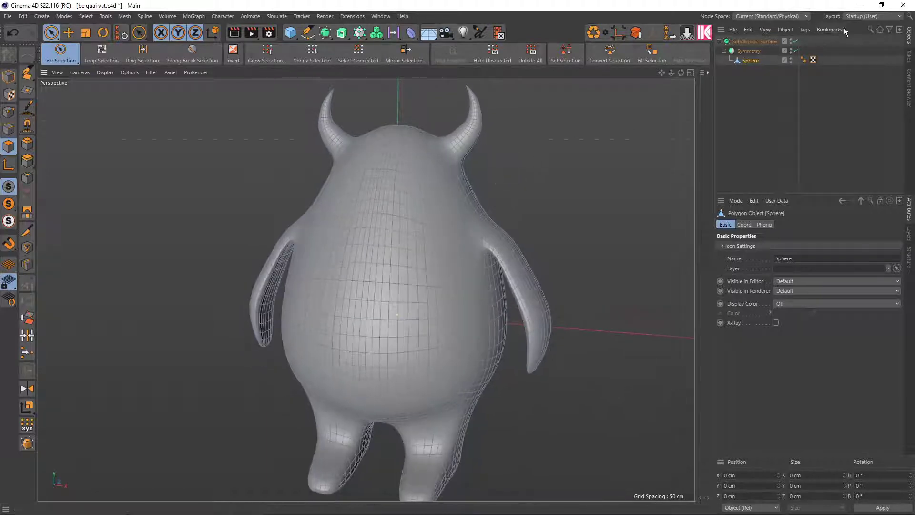
- Switch the Cinema 4D workspace to the Sculpt layout
click(865, 16)
click(858, 109)
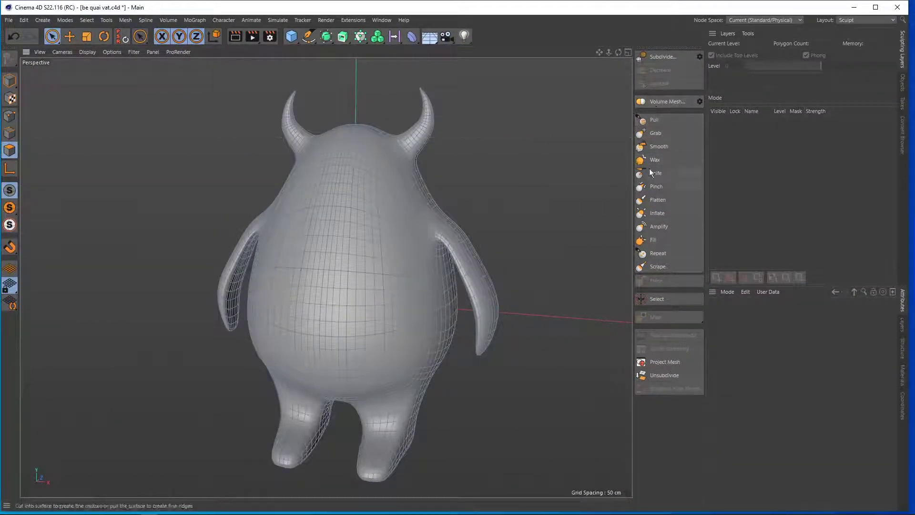
click(643, 115)
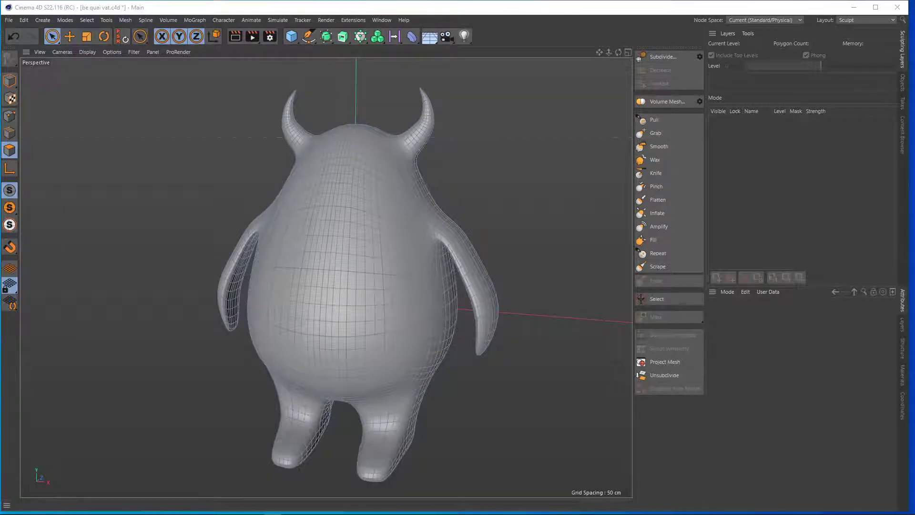